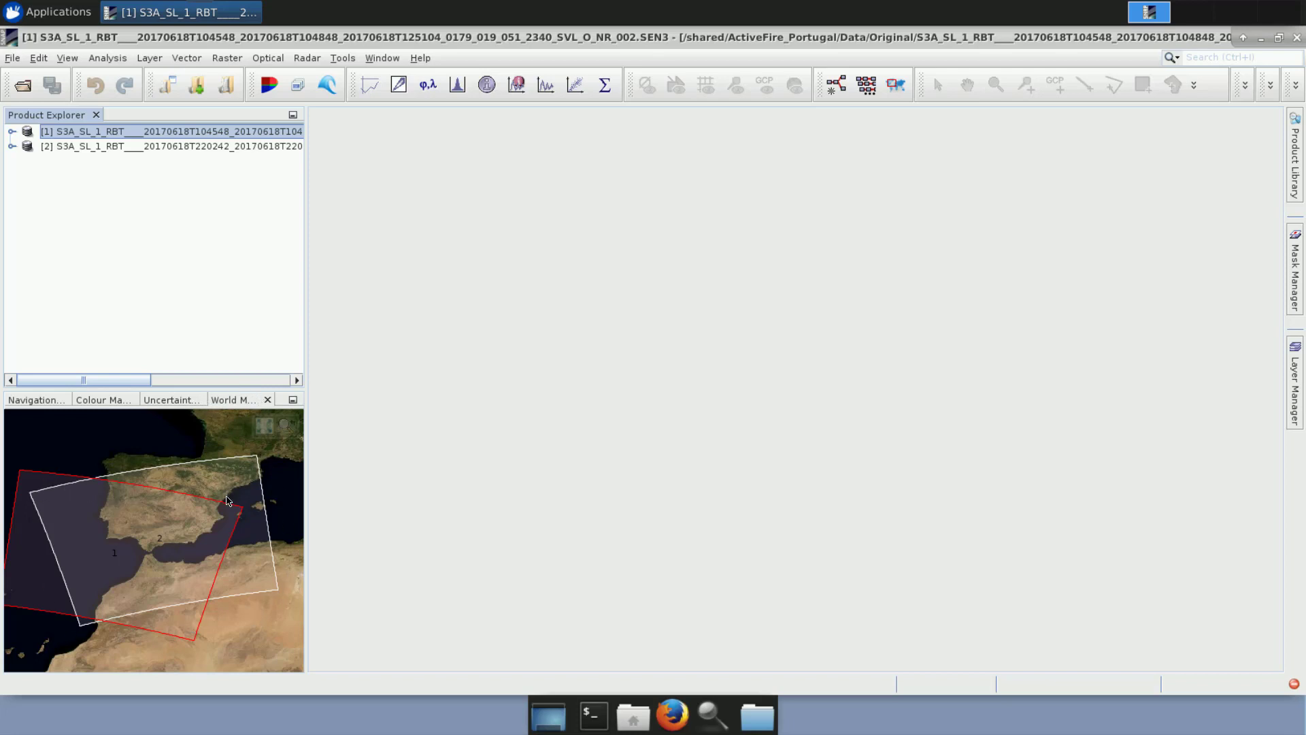
Look at the Colour Manipulation and Navigation tool windows, and return to the World Map showing the product footprints.
left_click(99, 402)
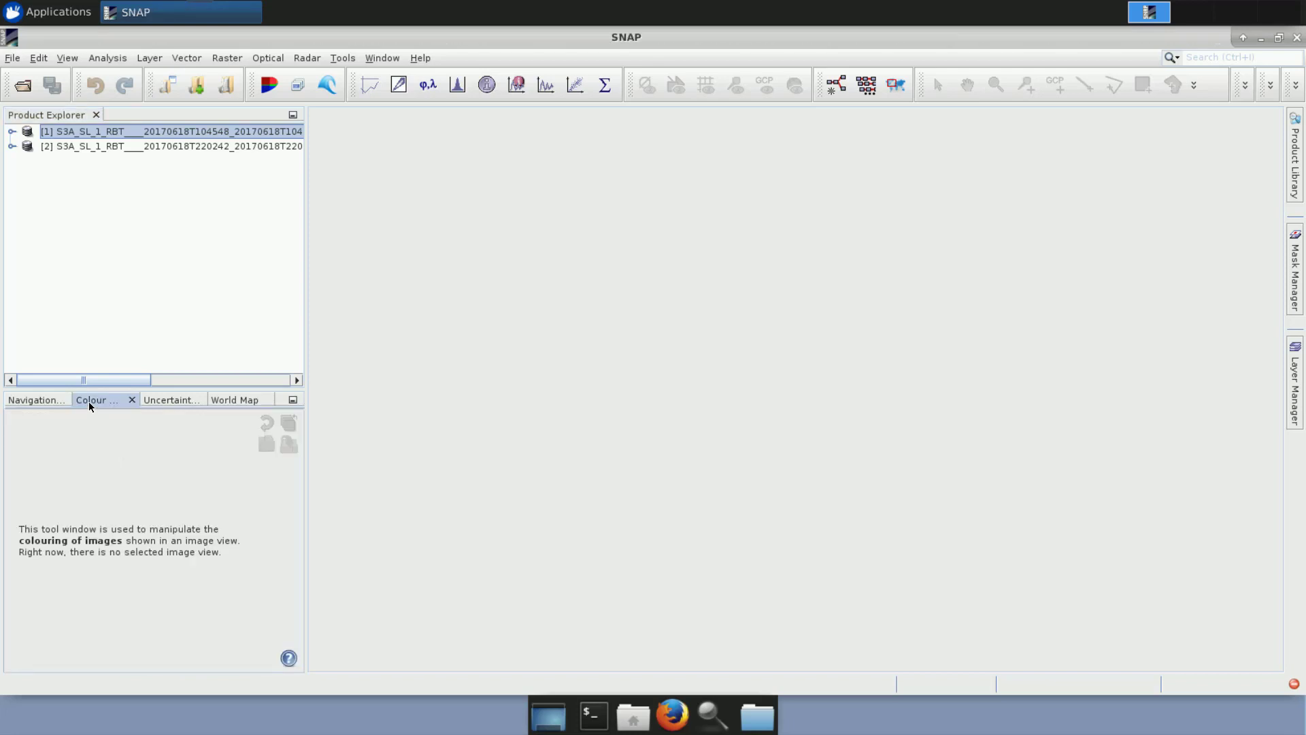
left_click(40, 401)
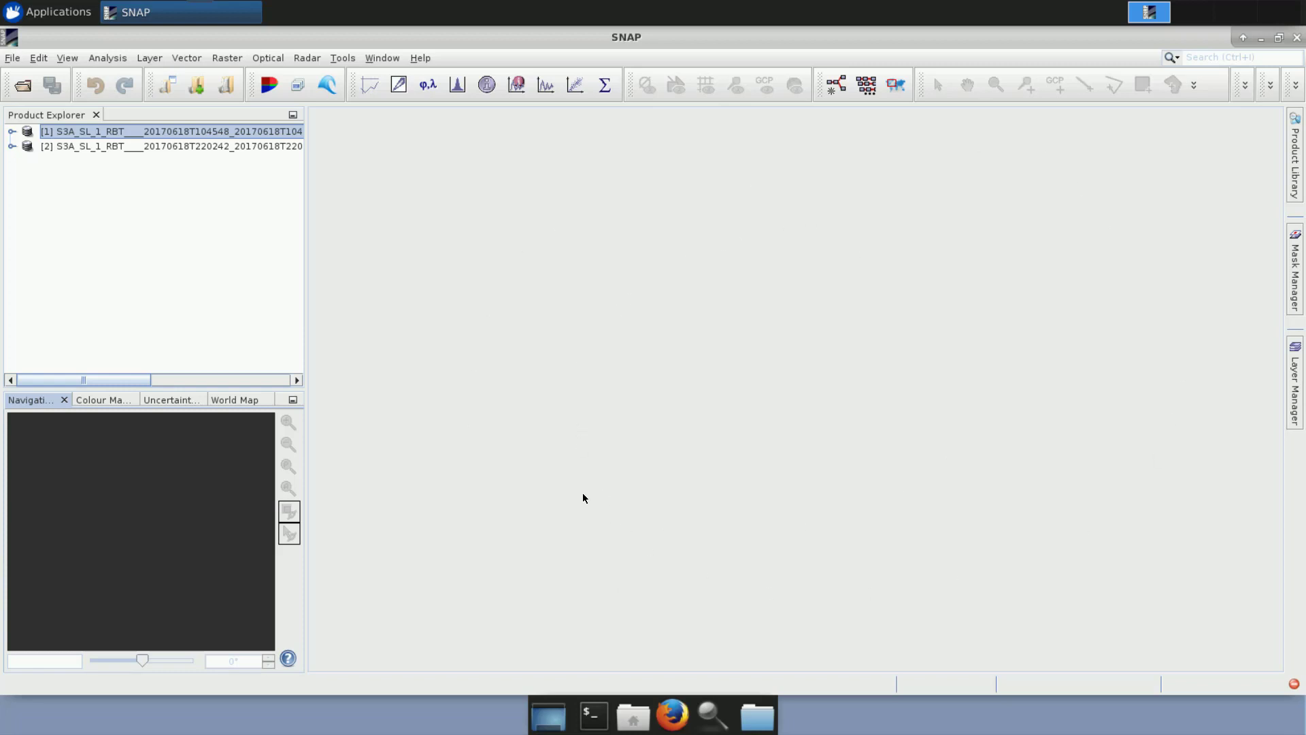
left_click(105, 400)
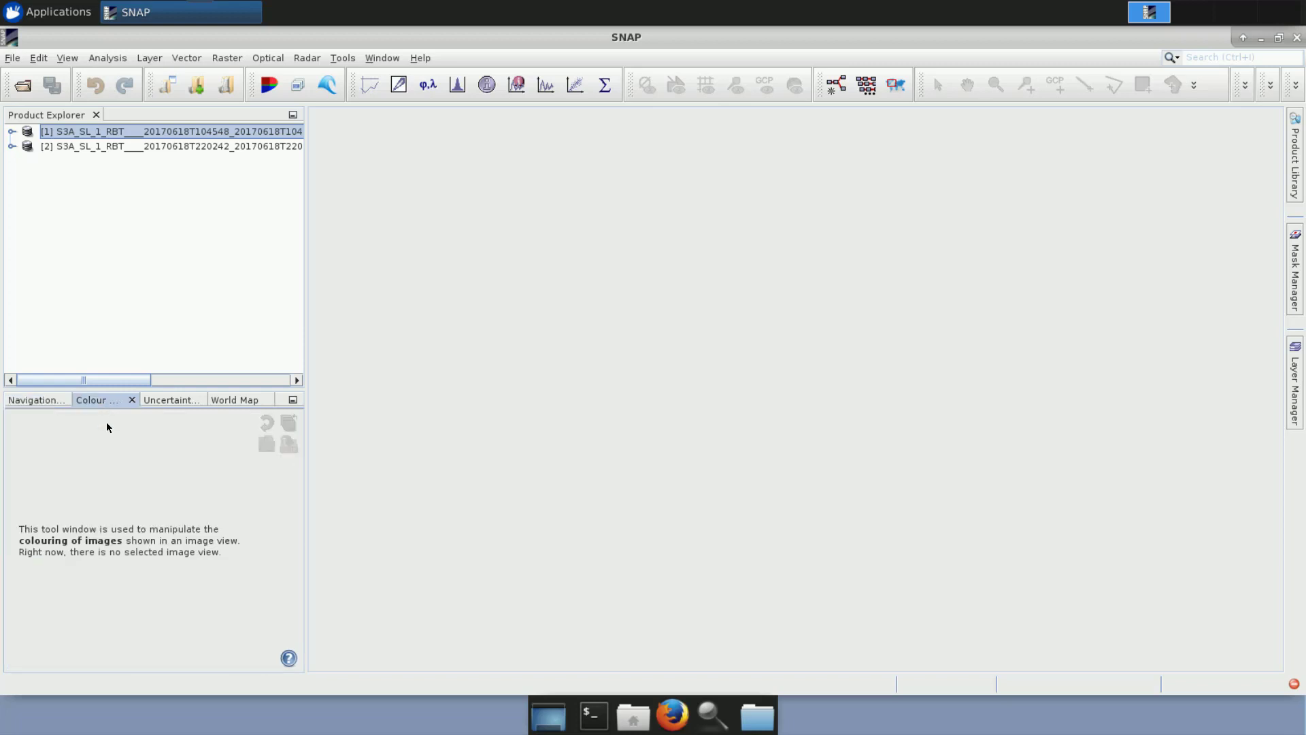
left_click(229, 399)
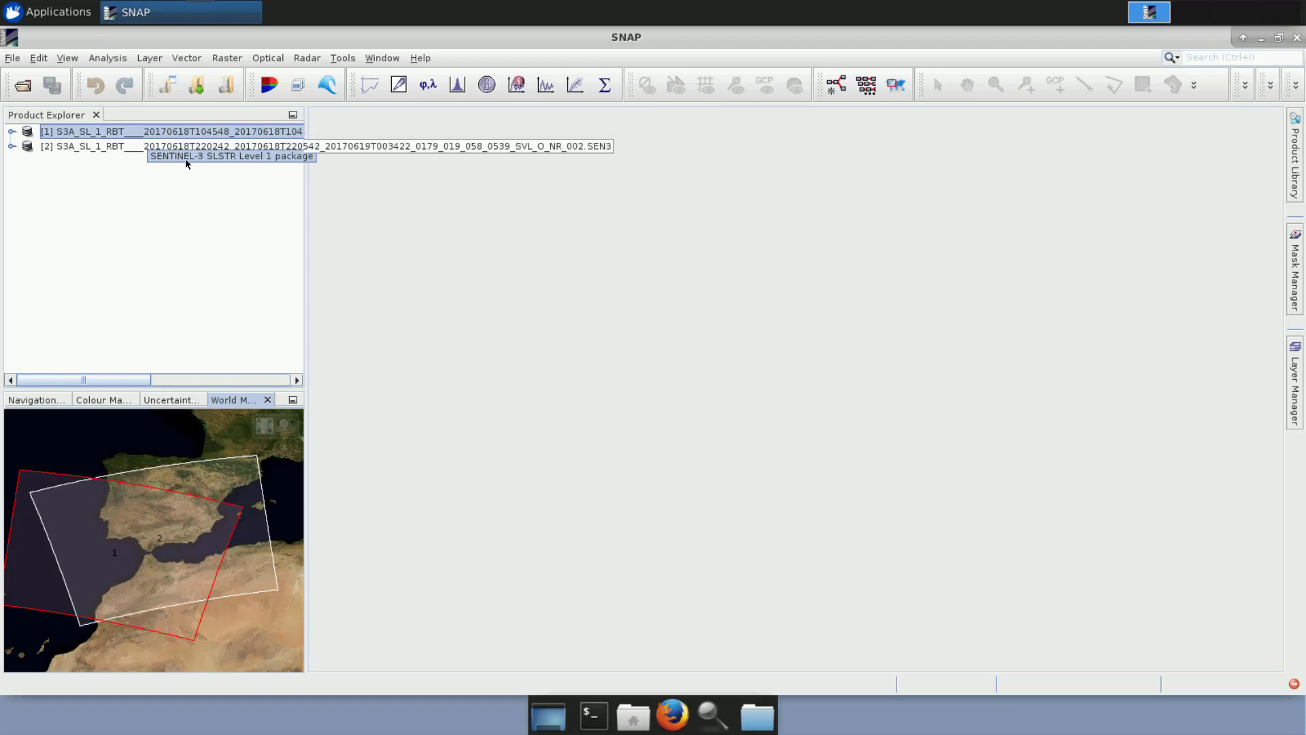
Examine the bands of product [1], inspecting the S*BT_in, radiance_an and F*BT_*n groups, and collapse the product again.
left_click(11, 132)
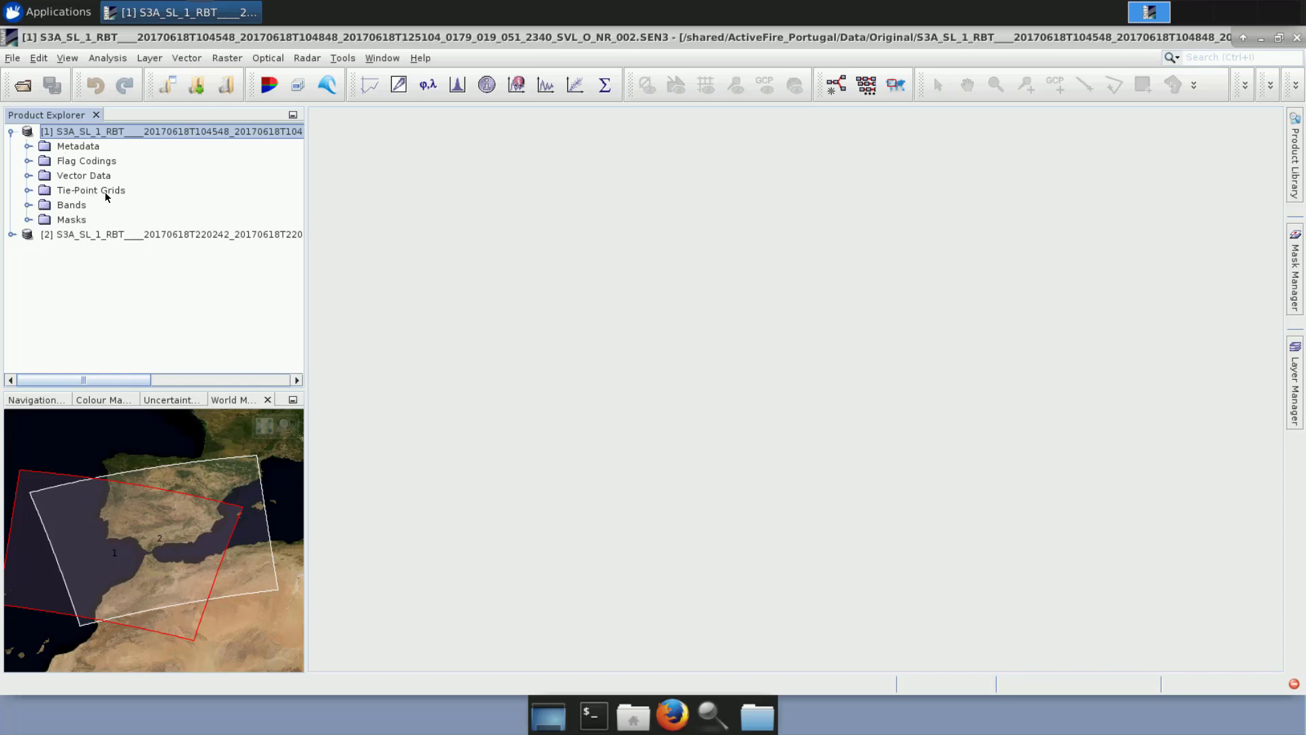
left_click(30, 204)
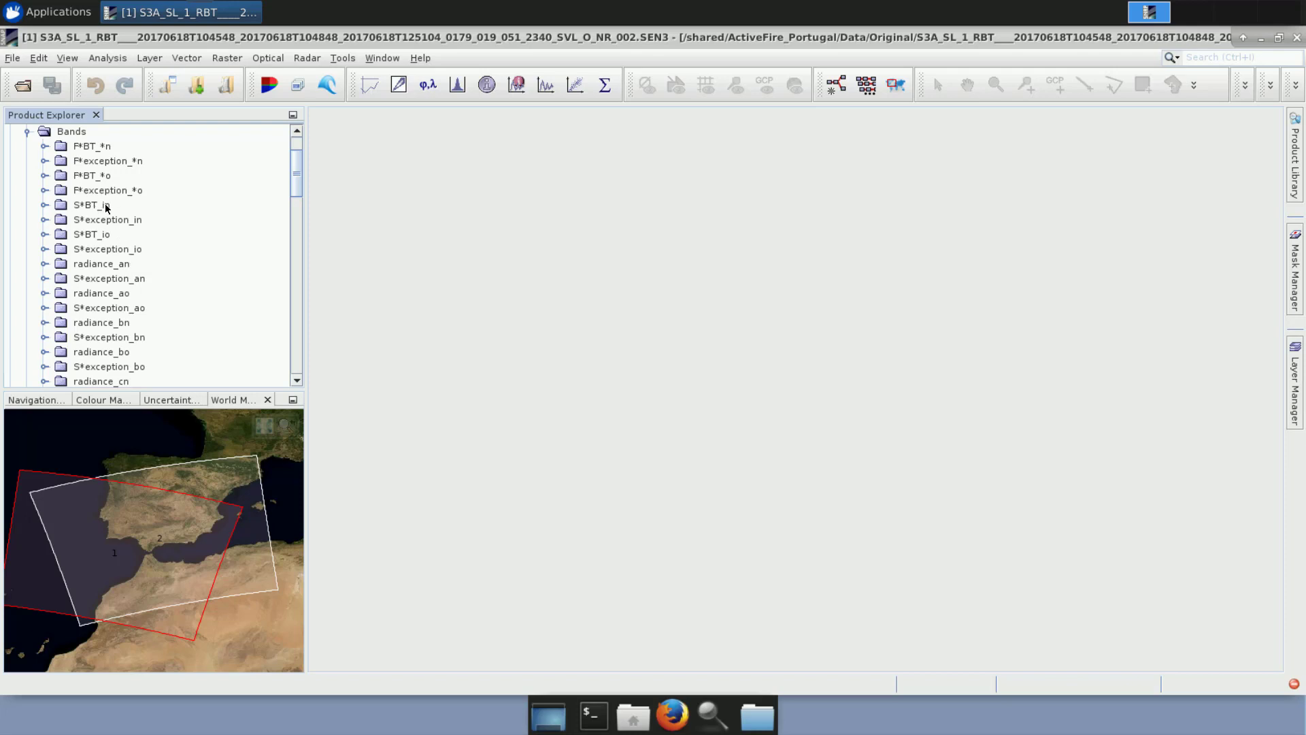
left_click(44, 204)
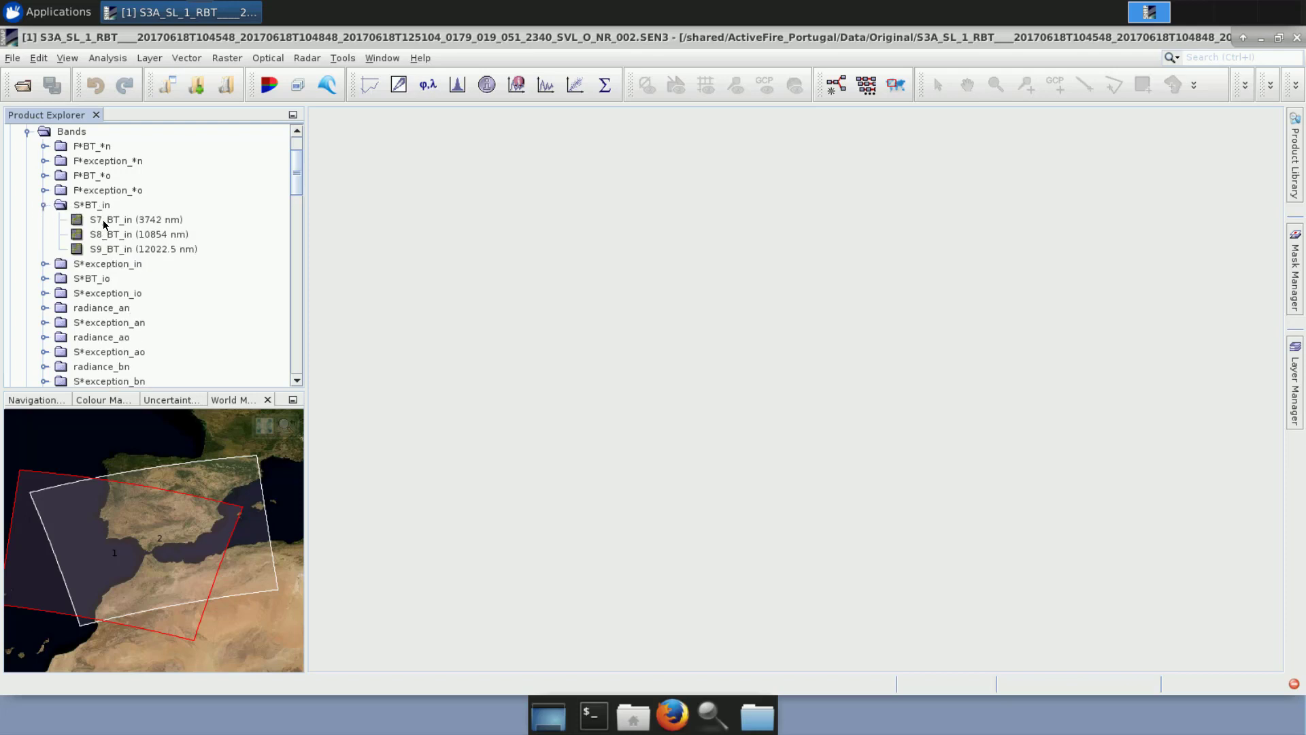
mouse_move(103, 222)
scroll(149, 317, "down", 2)
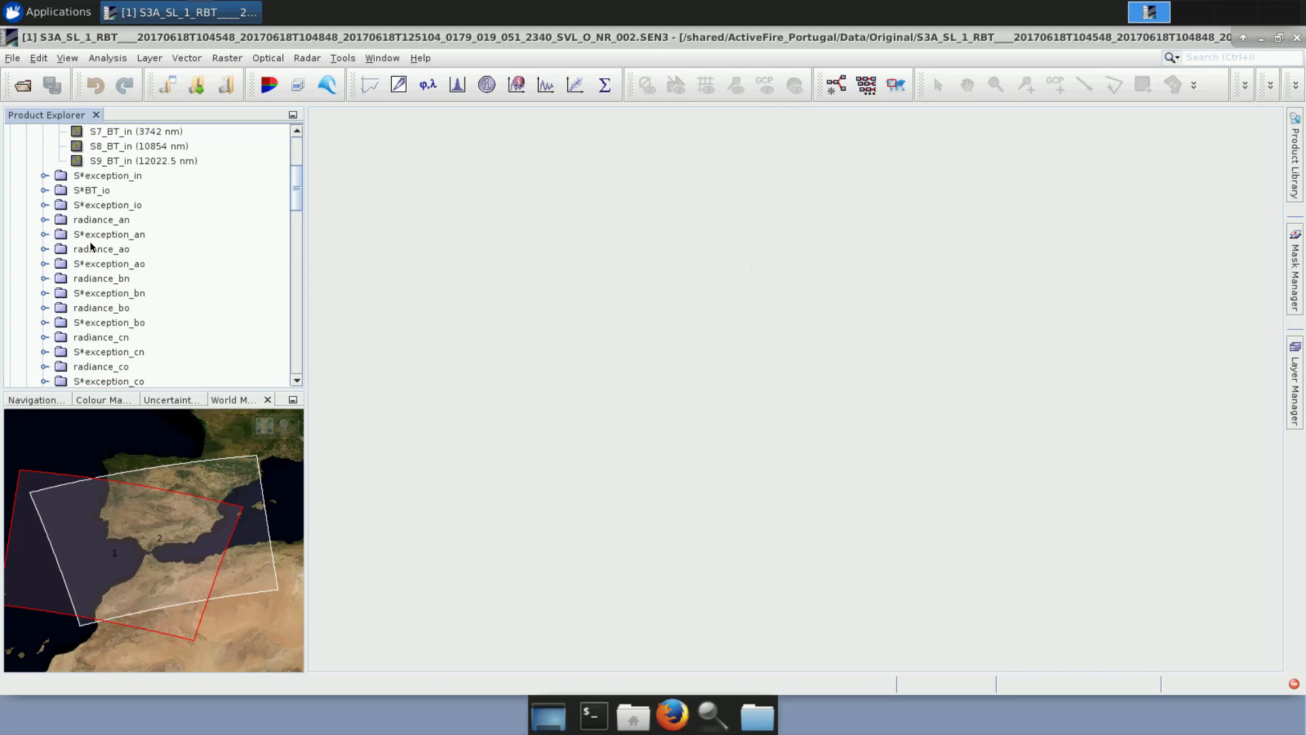
left_click(45, 219)
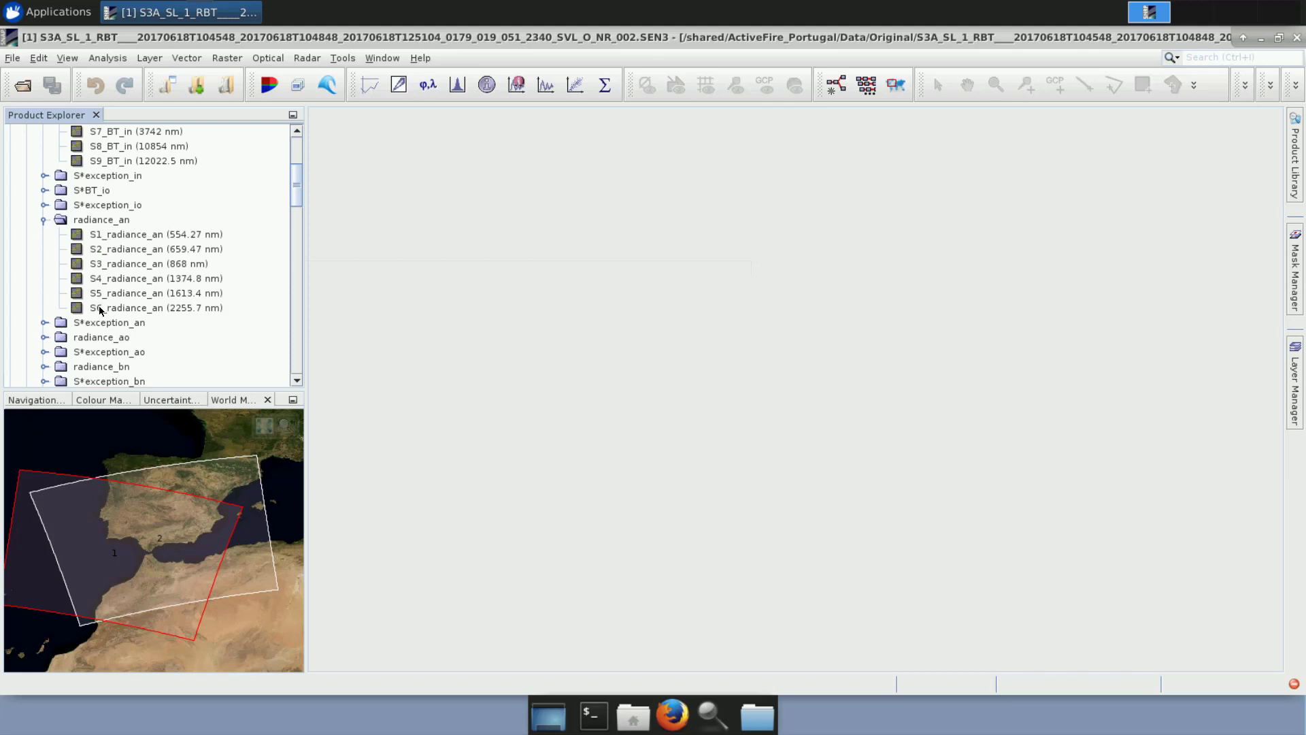
scroll(105, 305, "up", 4)
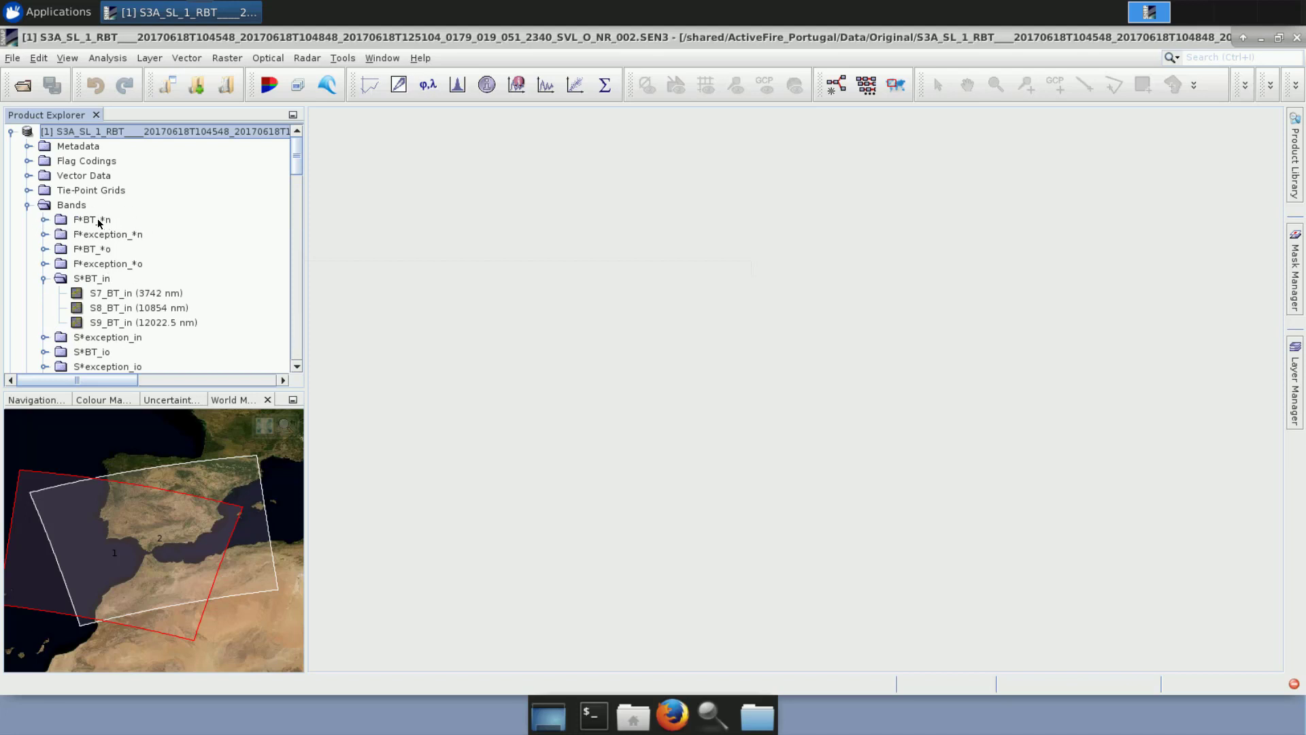
left_click(44, 220)
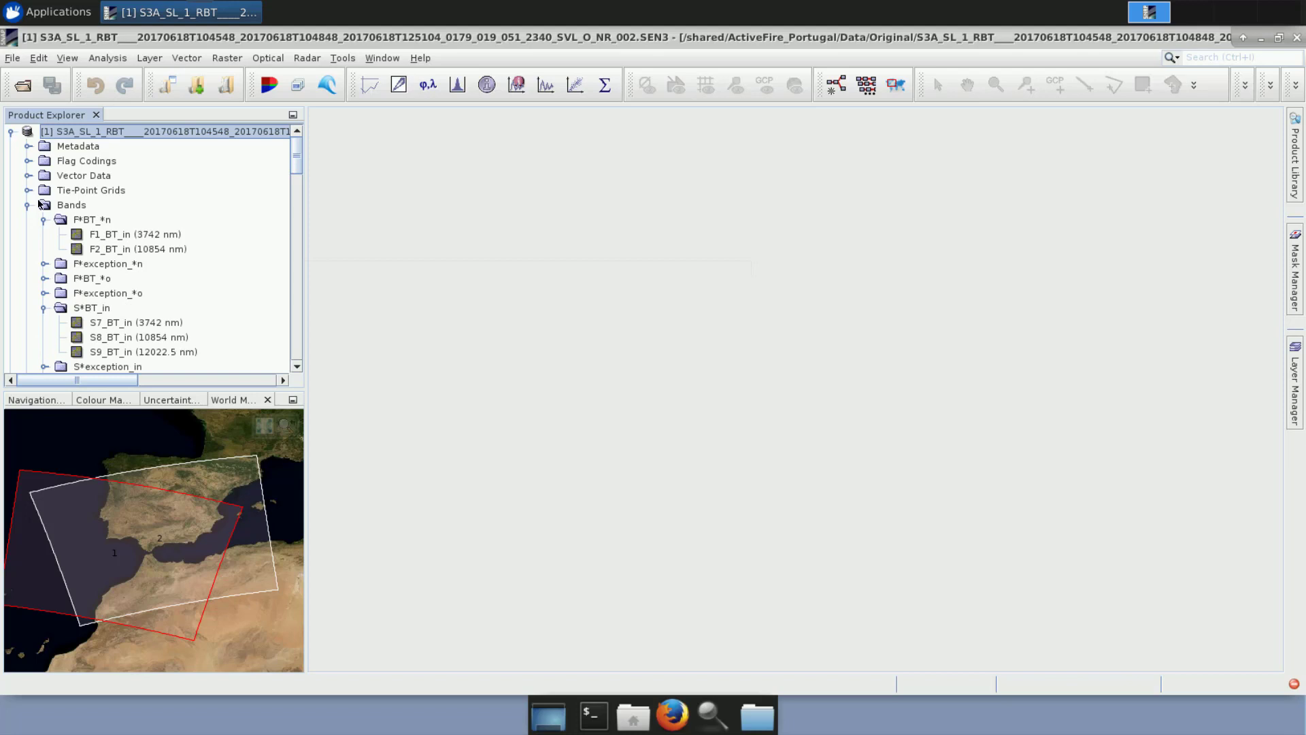
left_click(12, 132)
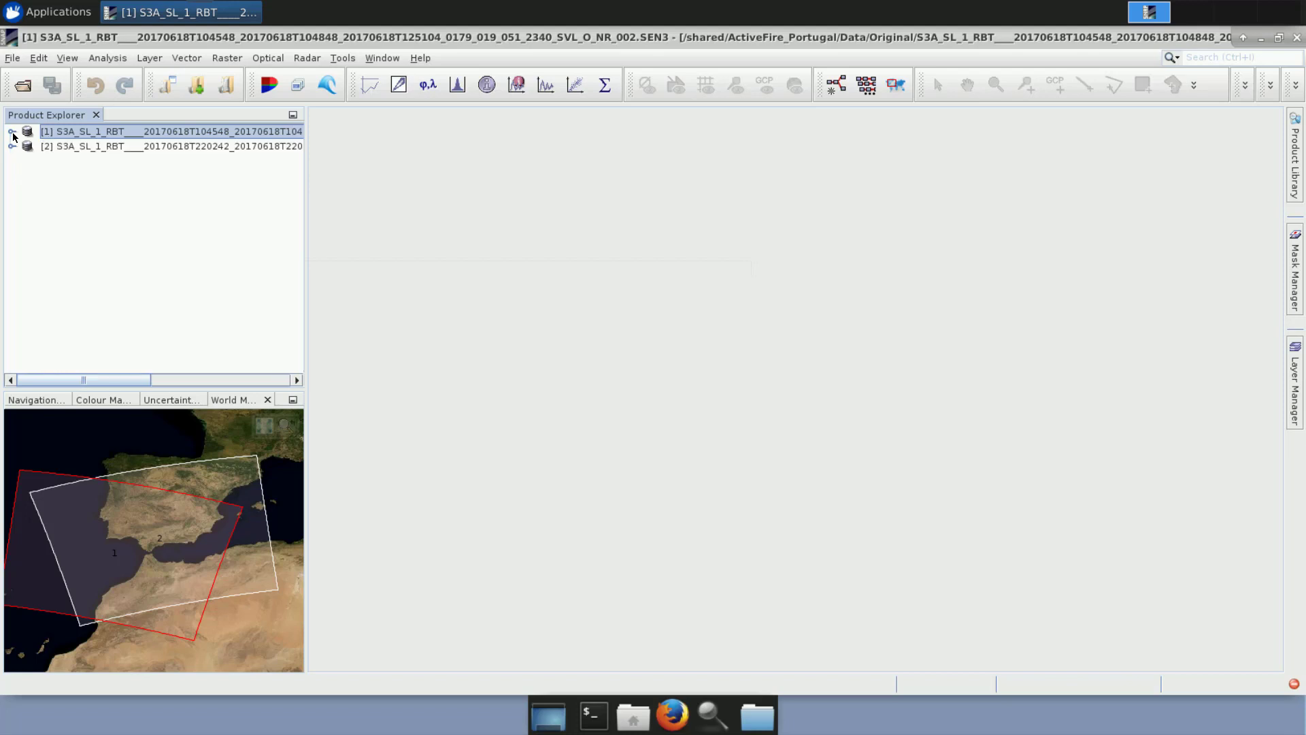
Open an RGB image of product [1] using the SLSTR L1 - Nadir profile.
right_click(92, 135)
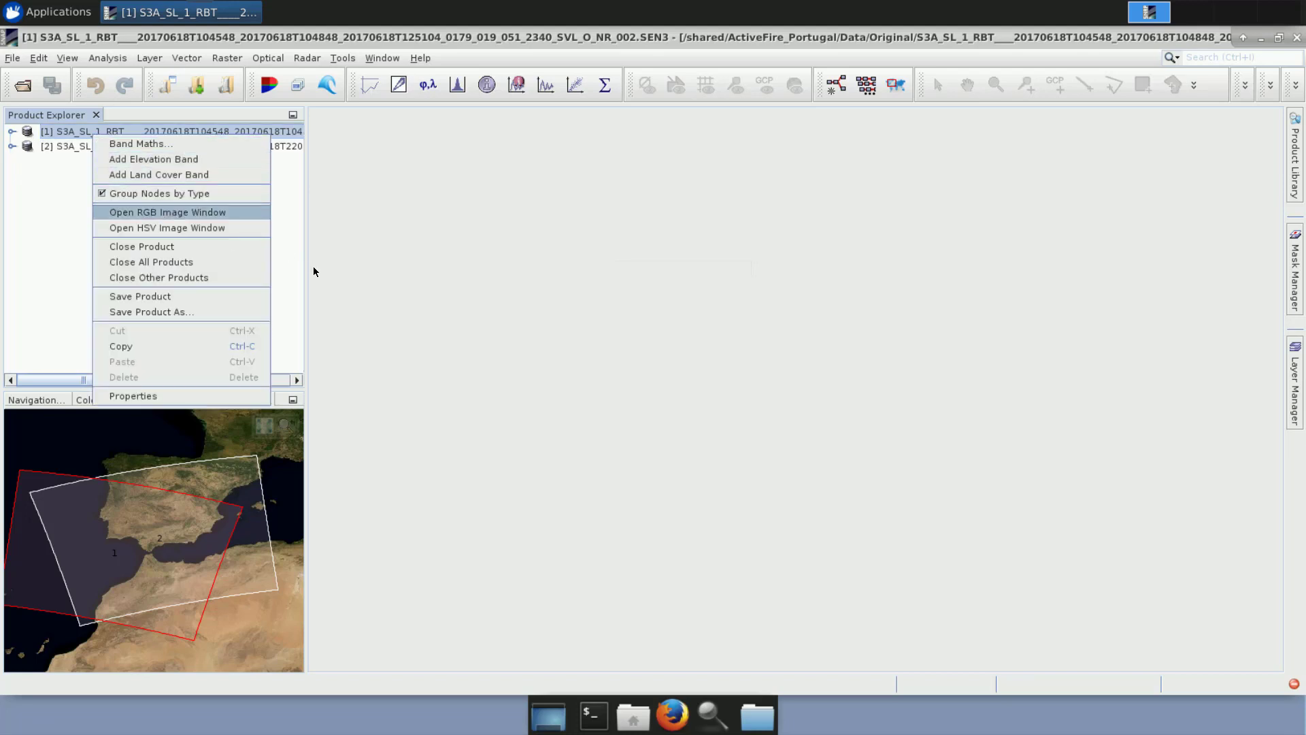
key("Return")
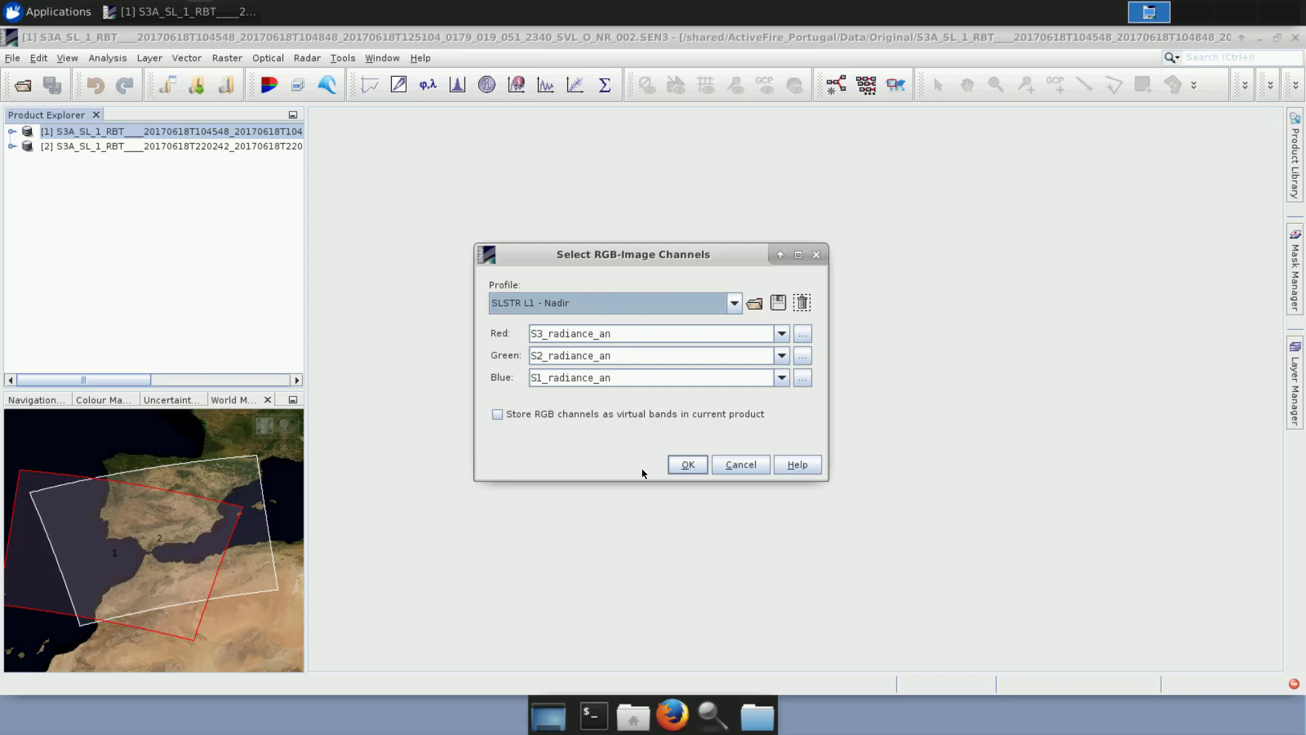
left_click(688, 465)
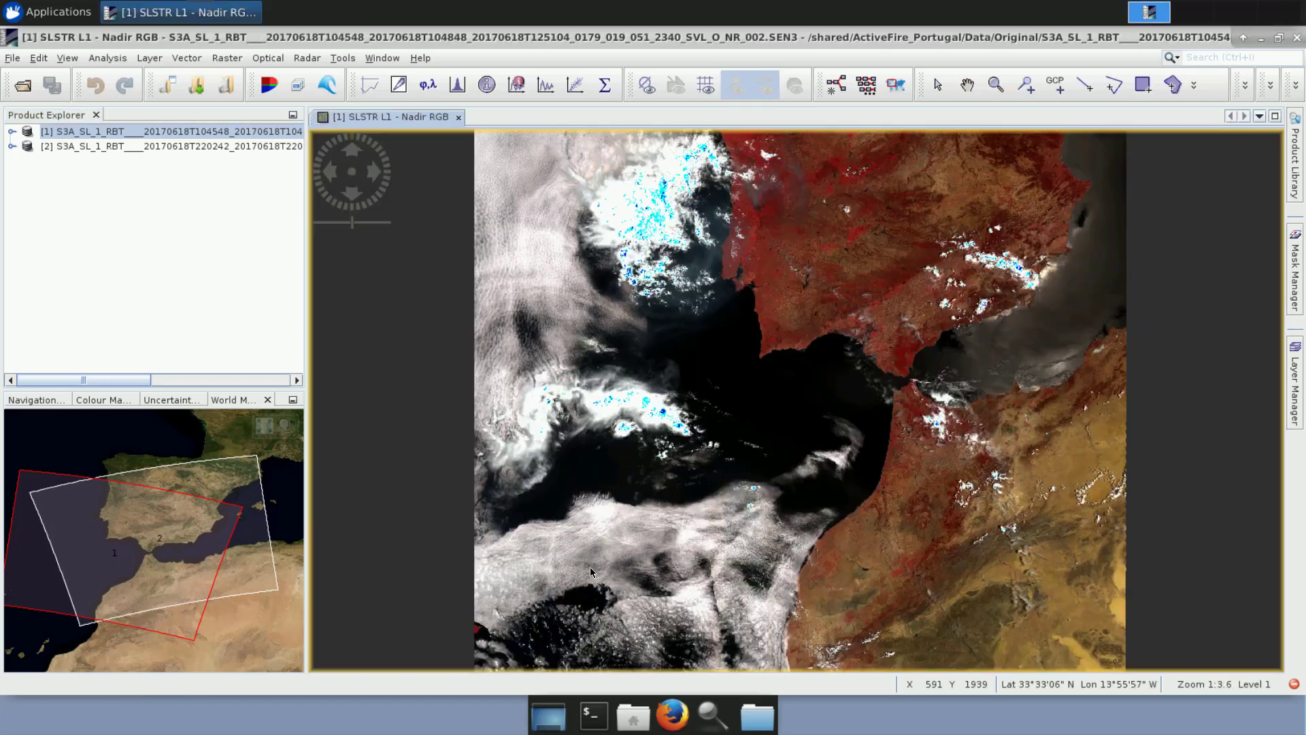
Open an RGB image of product [2] using the SLSTR L1 - Nadir profile.
right_click(198, 148)
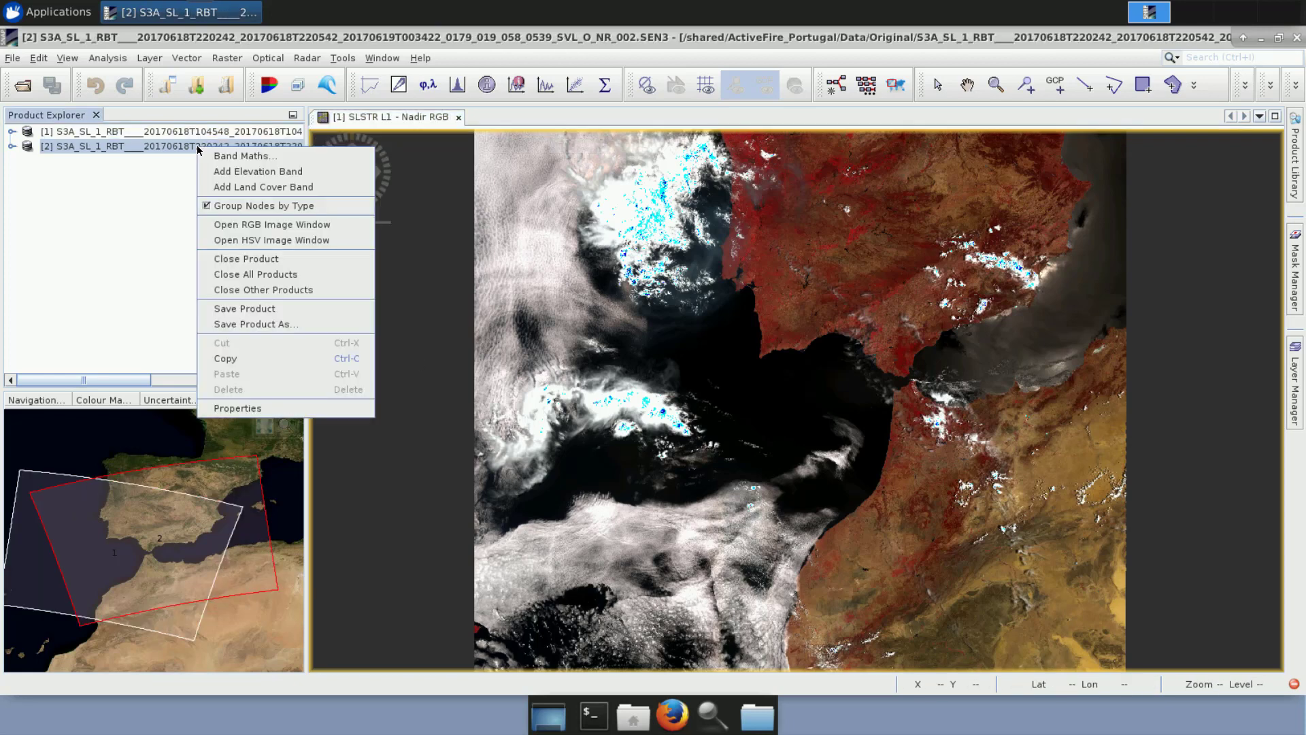
left_click(261, 232)
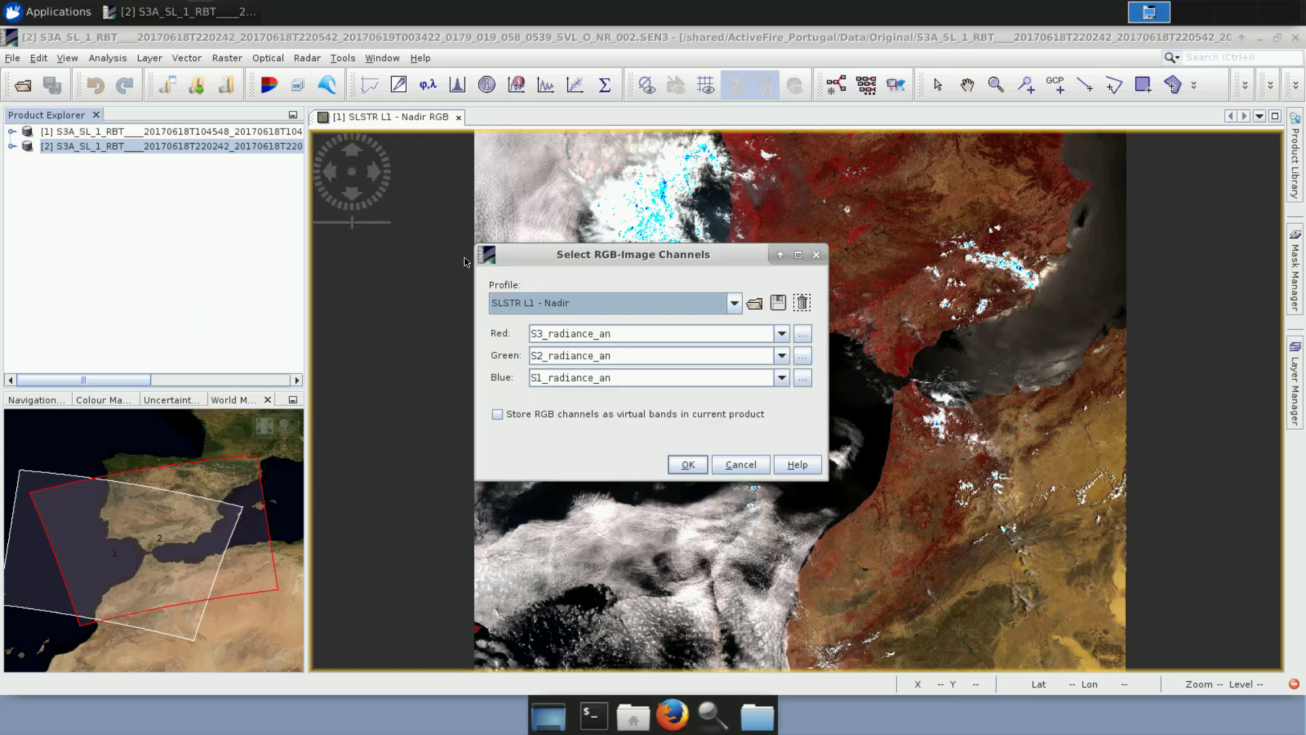
left_click(687, 464)
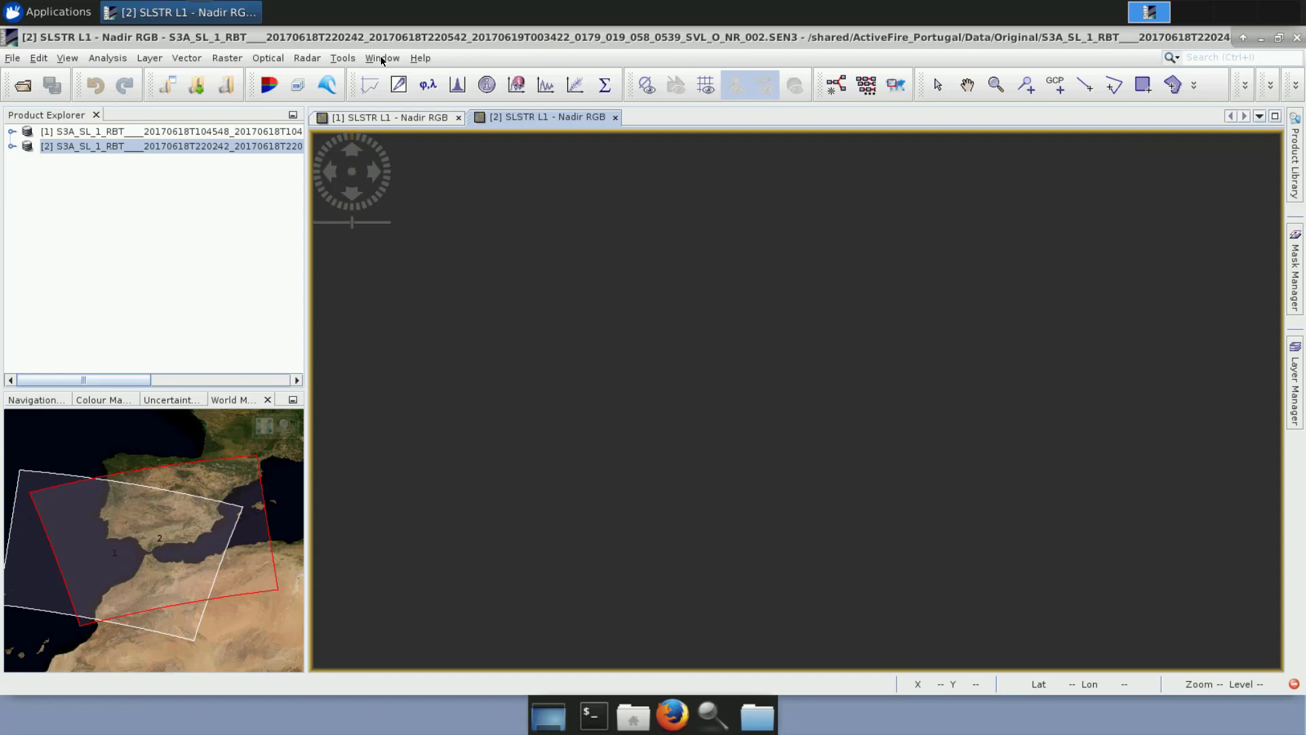
Tile the two RGB views horizontally and fit each whole image in its view to compare them.
left_click(380, 57)
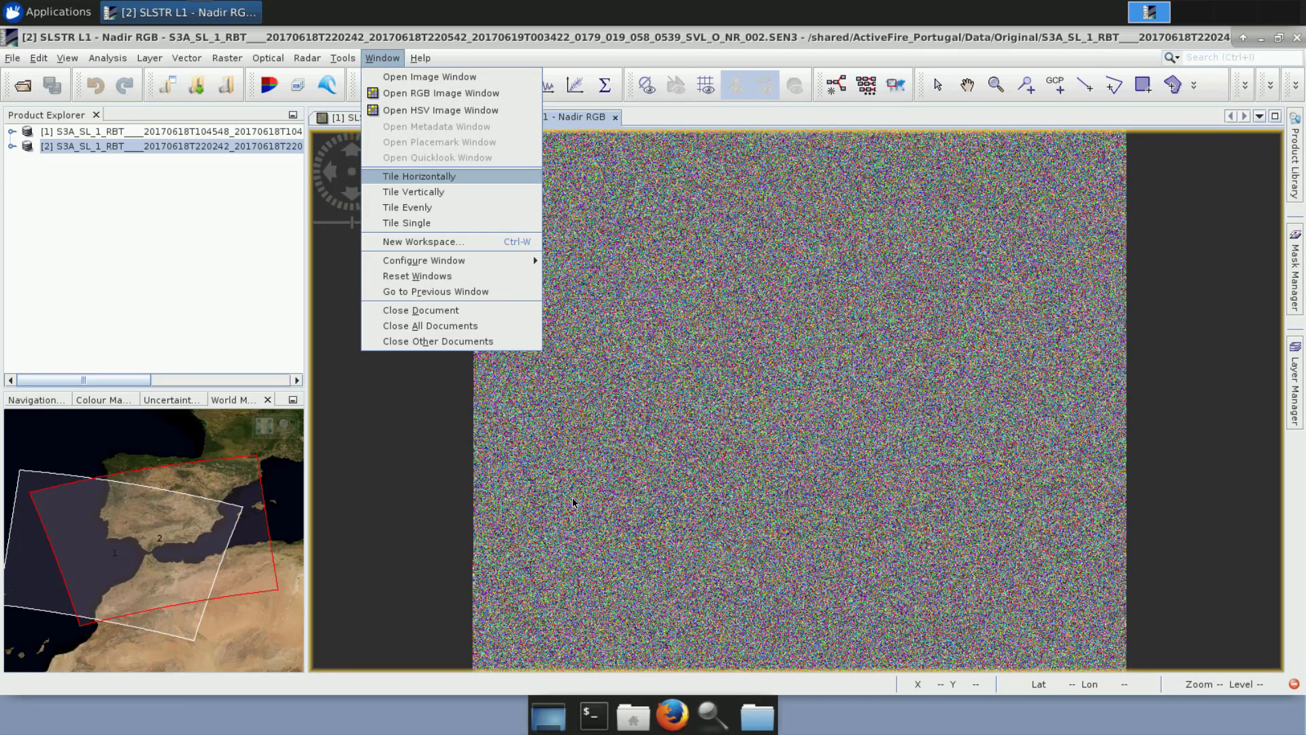
left_click(416, 177)
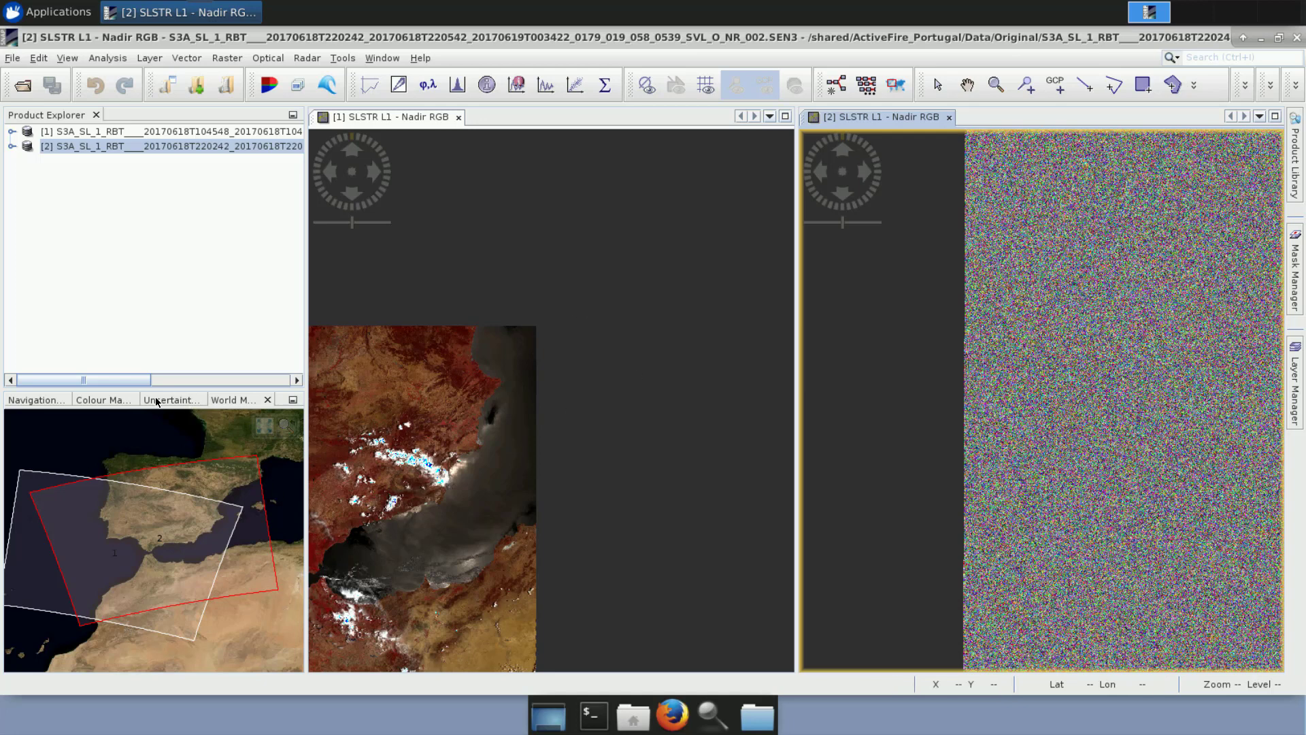
left_click(51, 401)
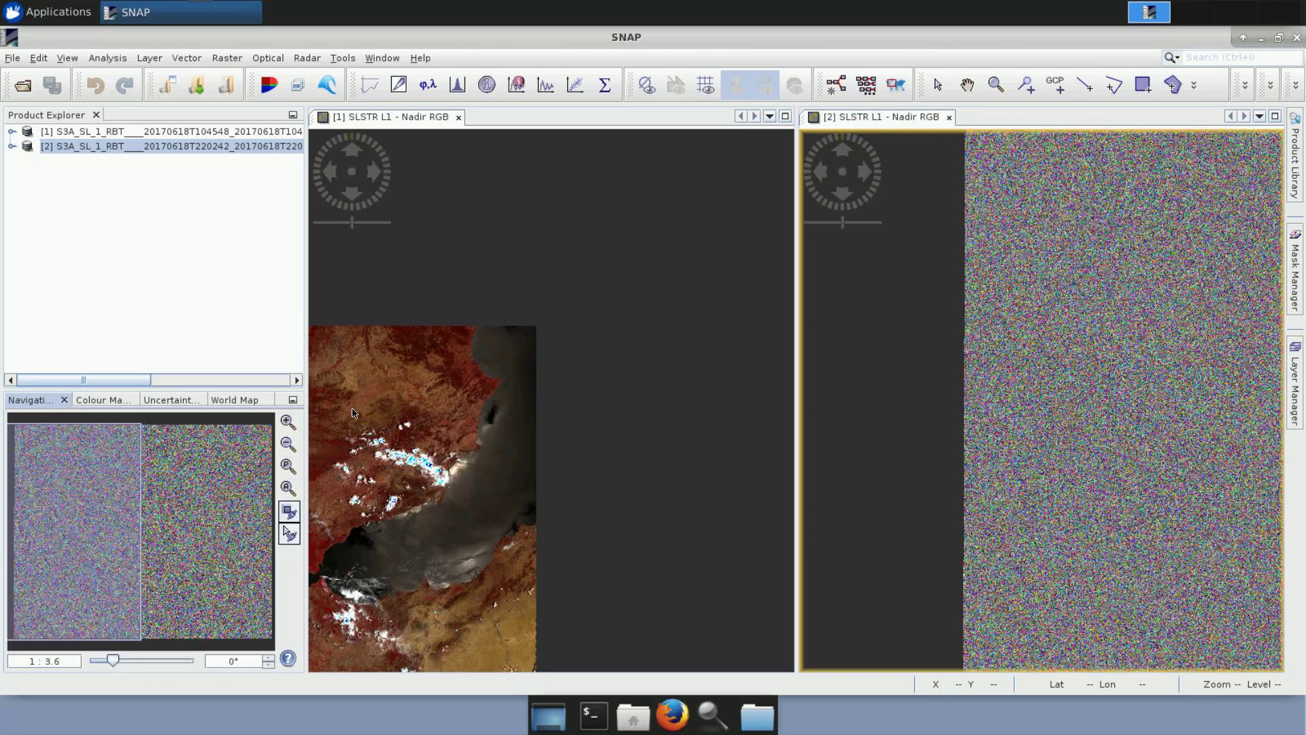
left_click(291, 489)
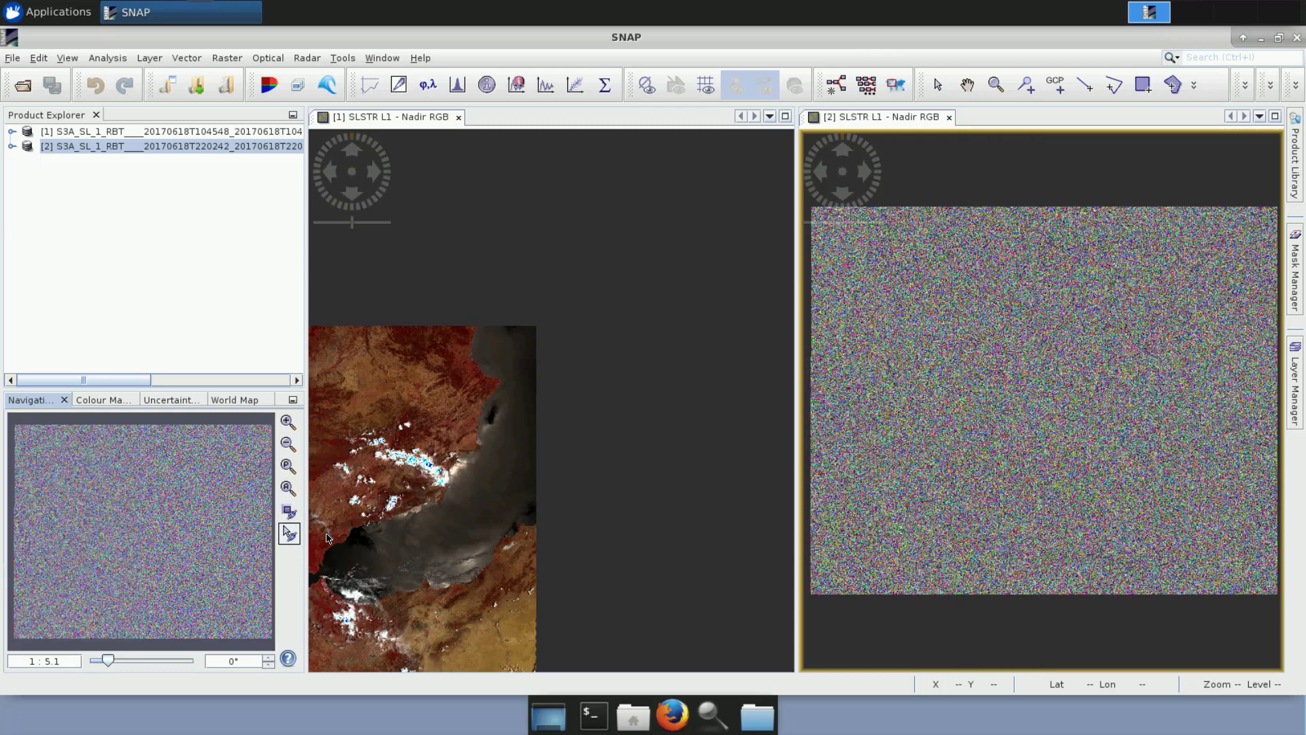
left_click(411, 495)
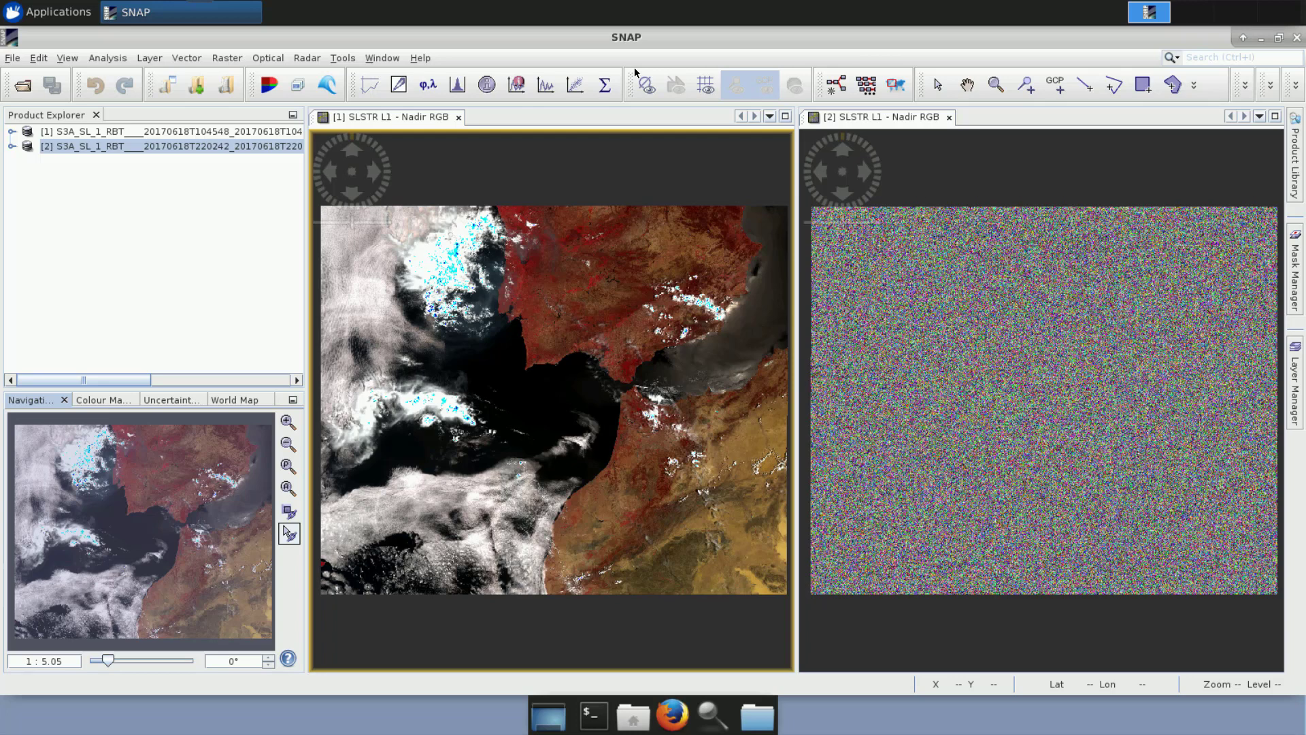
left_click(340, 61)
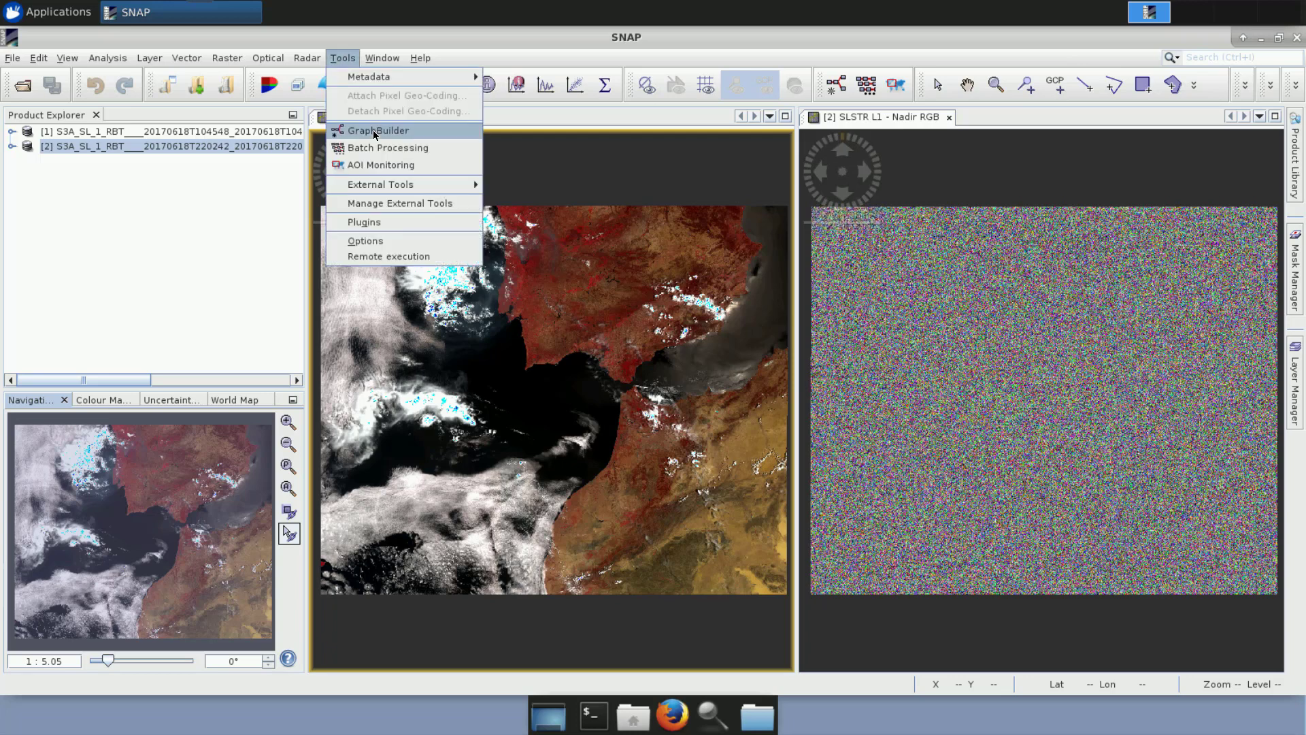
left_click(414, 34)
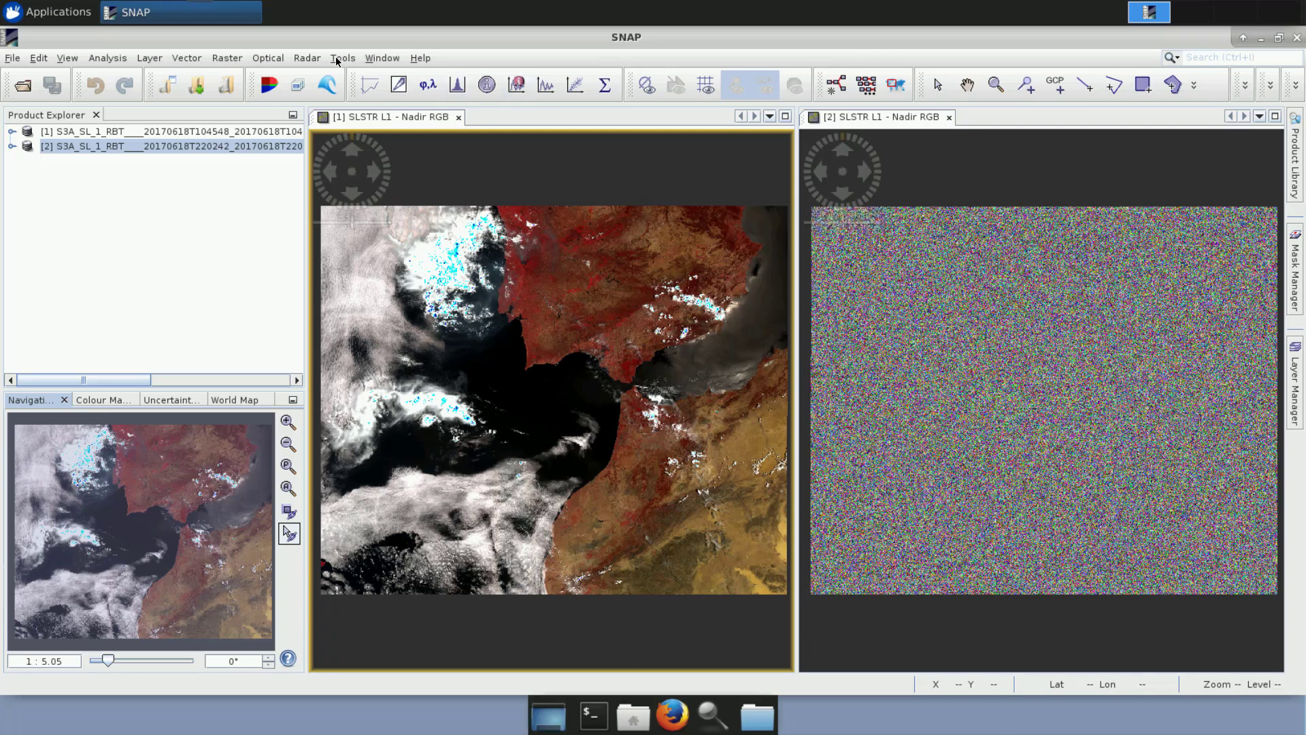
Return the RGB views to the Tile Single layout and fit the whole product [1] image in the view.
left_click(380, 59)
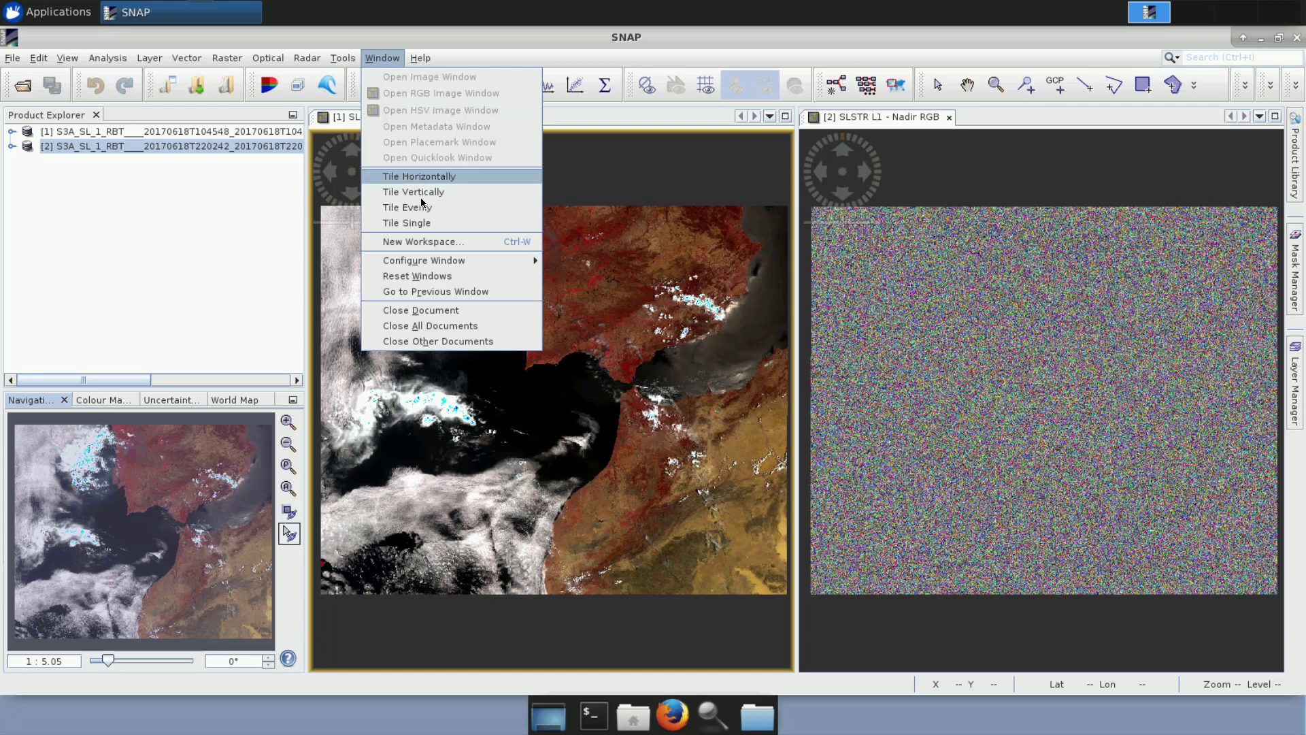
left_click(407, 223)
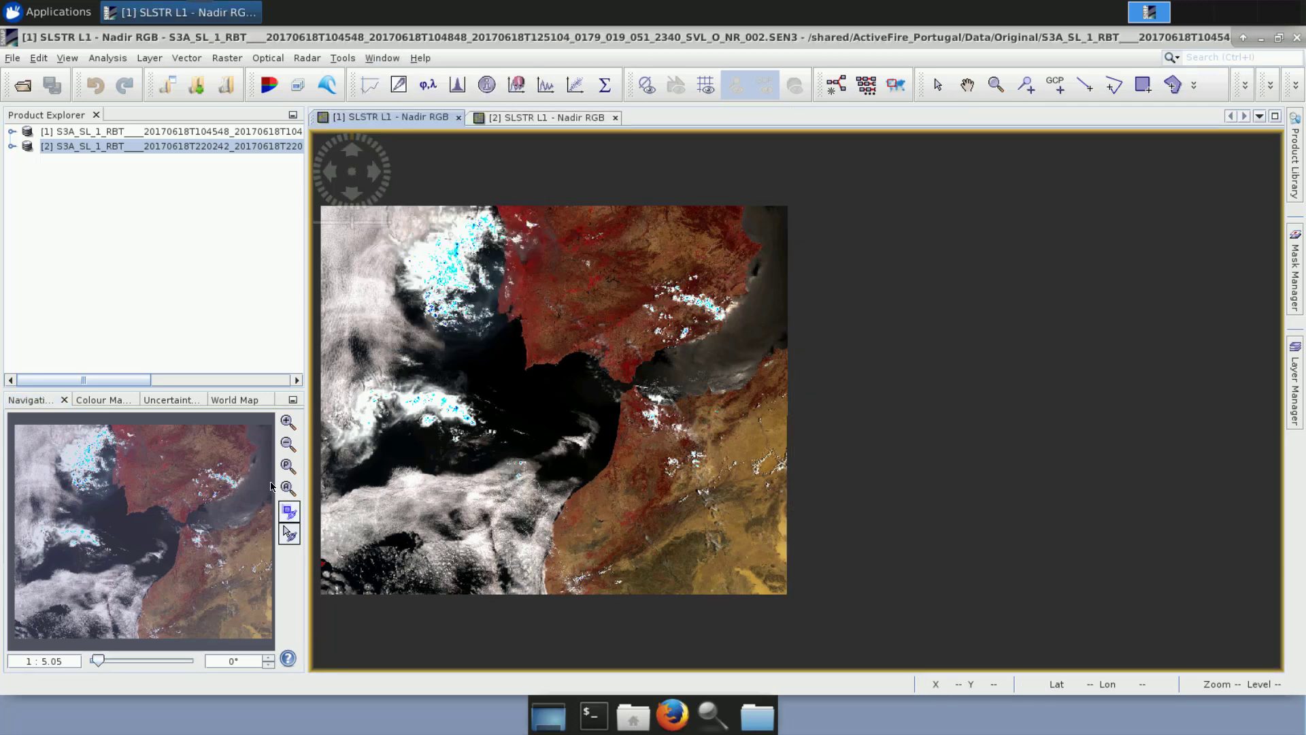
left_click(293, 489)
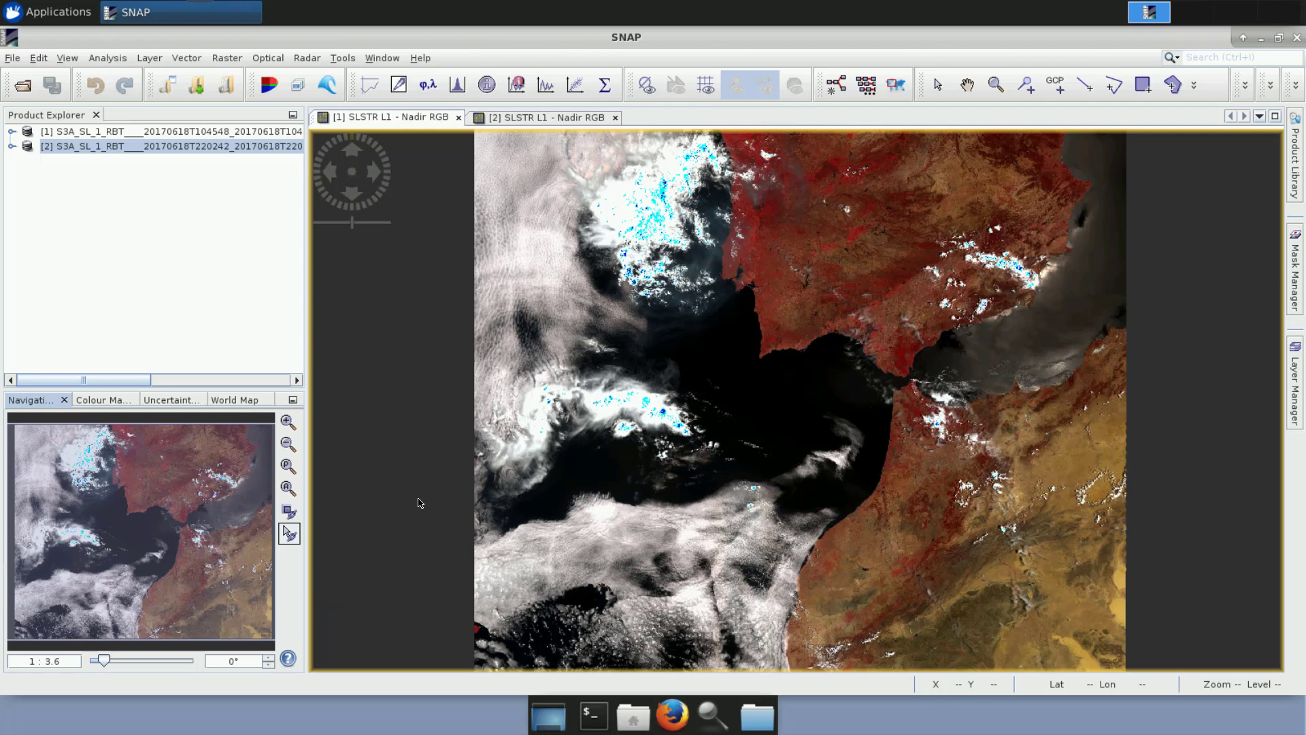
Open the Radiance-to-Reflectance Processor with product [1], acquired 20170618T104548, as the source product.
left_click(254, 123)
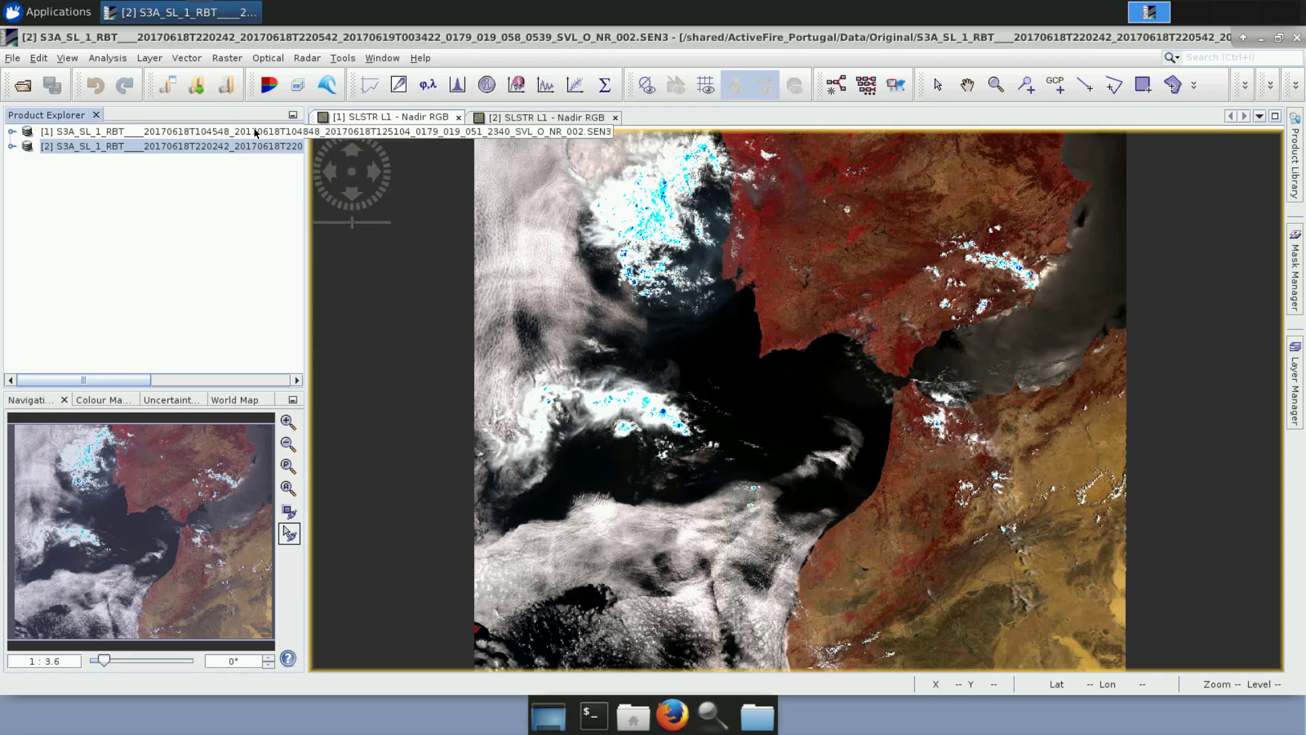
left_click(256, 132)
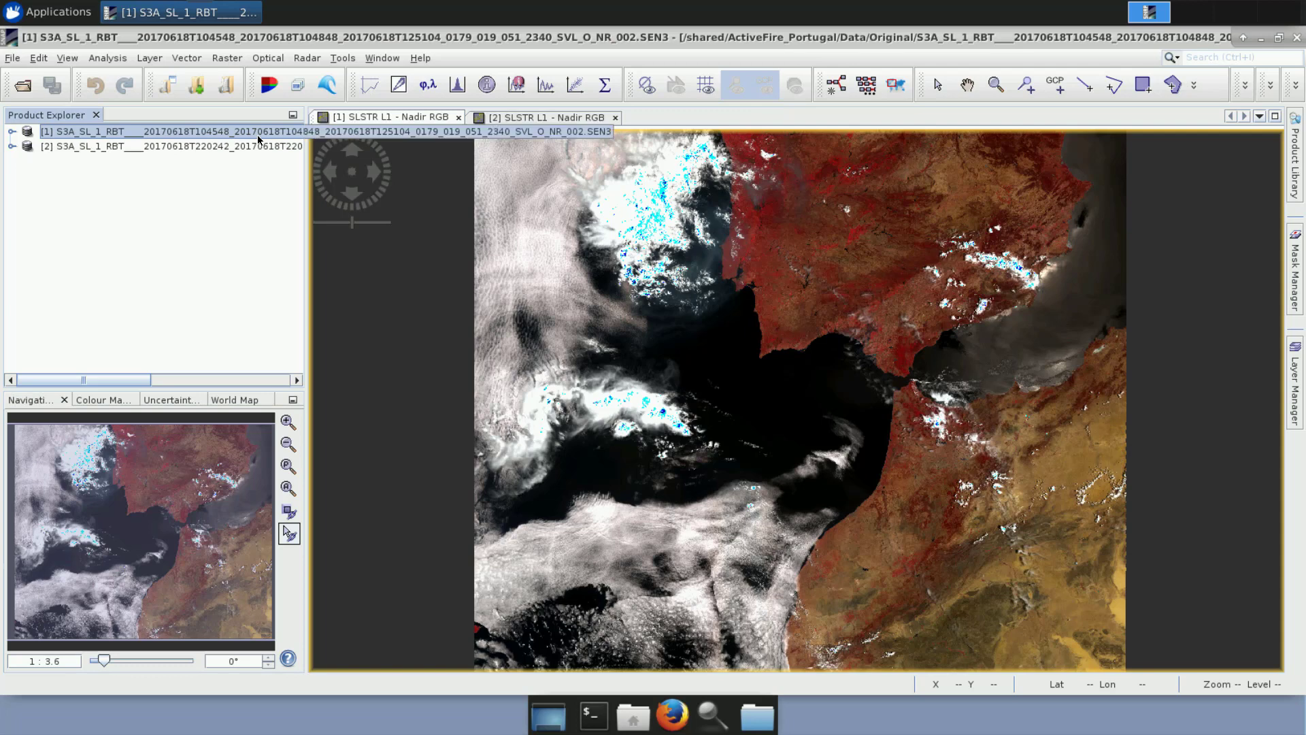
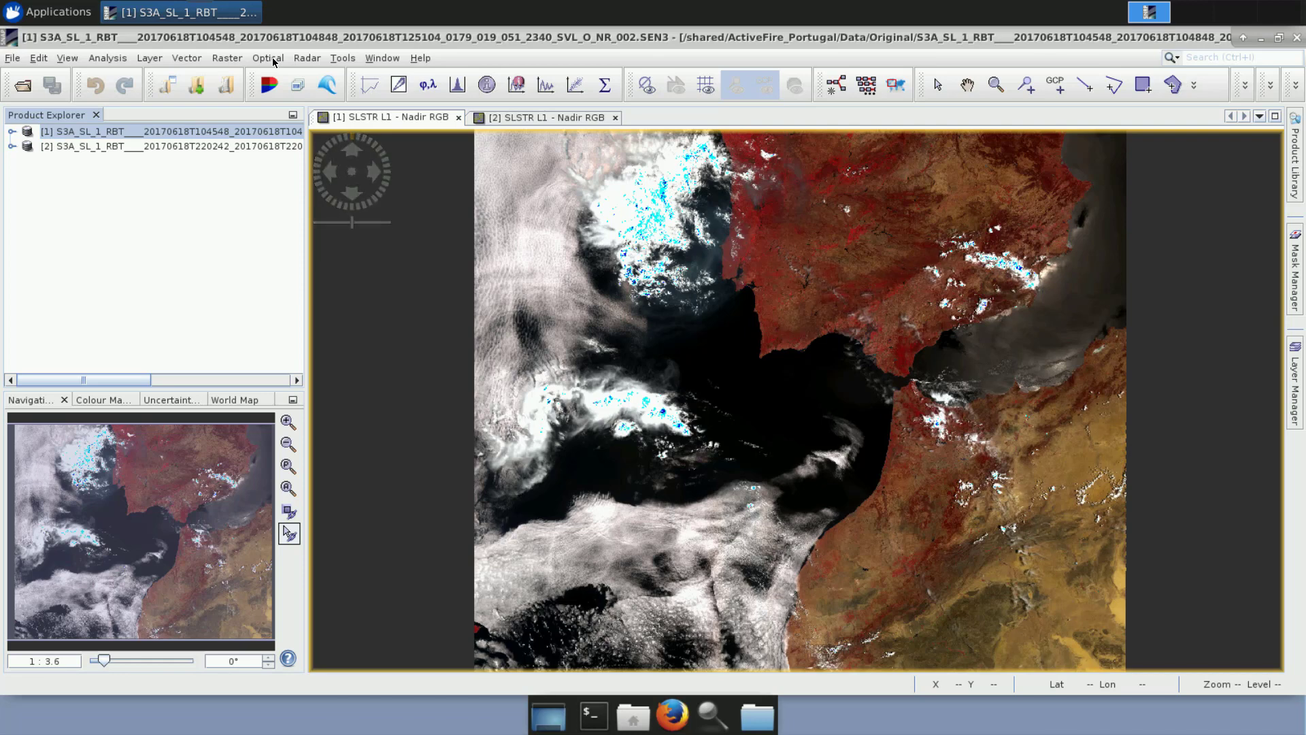
left_click(268, 58)
mouse_move(324, 127)
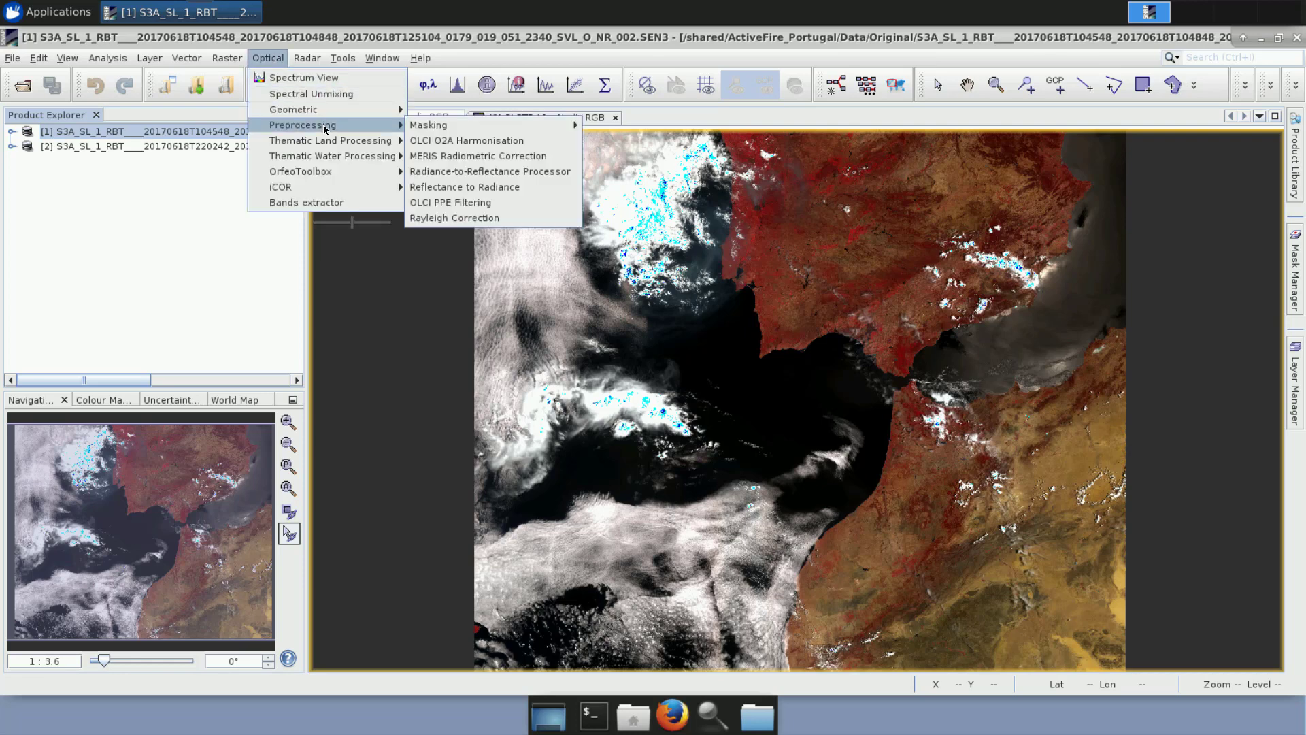
left_click(465, 174)
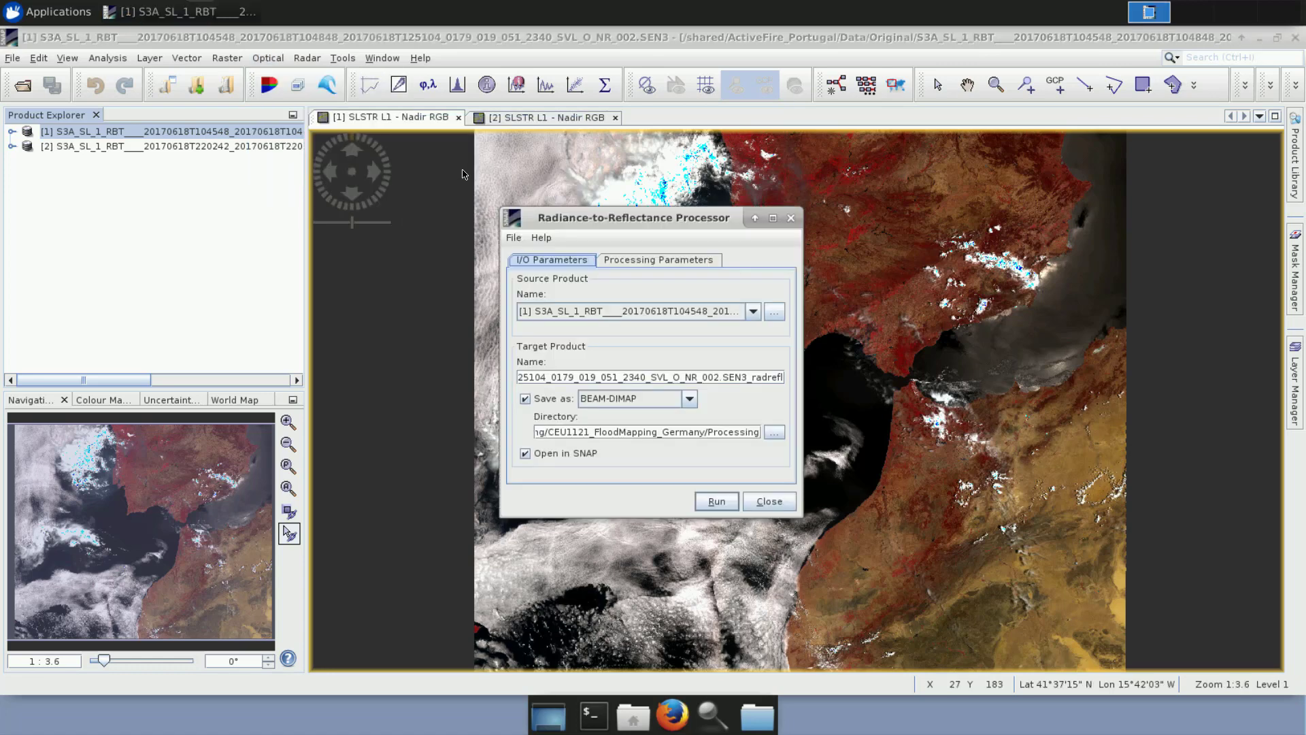
Set the target directory of the Radiance-to-Reflectance Processor to /home/rus/shared/ActiveFire_Portugal/Processing.
left_click(781, 433)
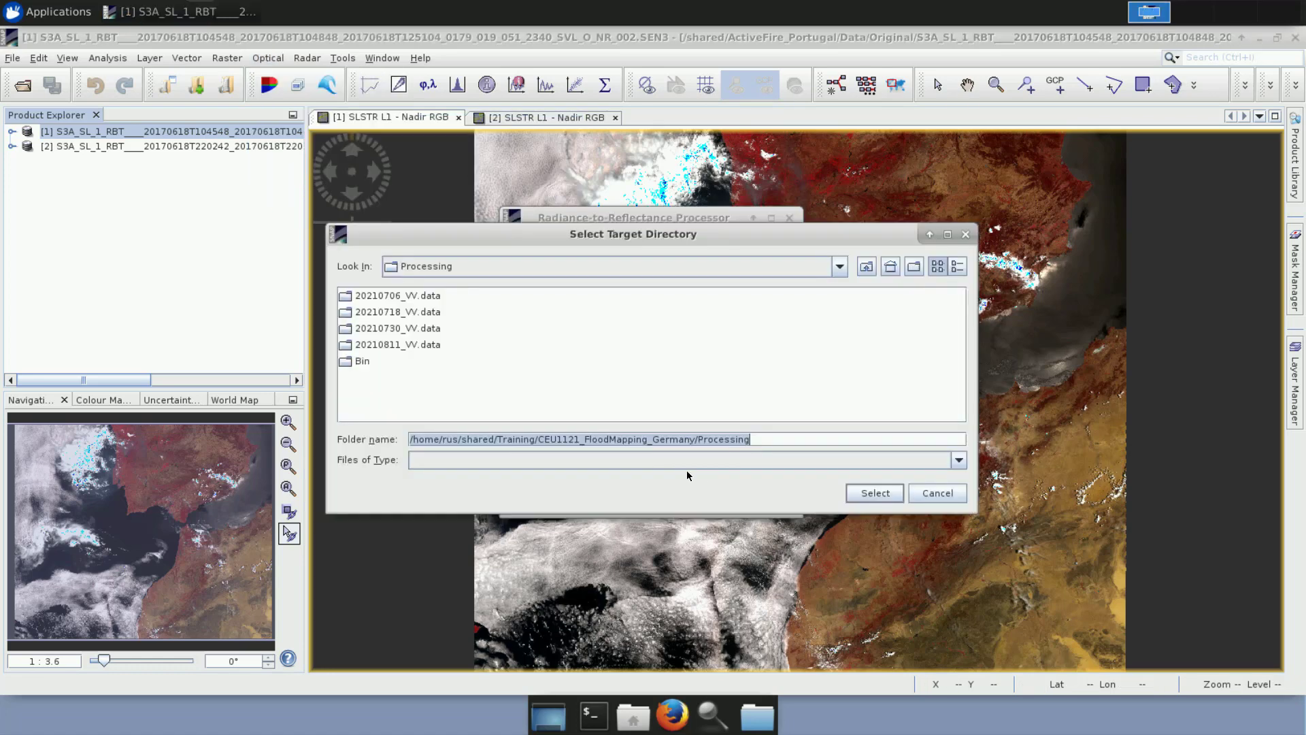
left_click(868, 268)
left_click(868, 268)
left_click(865, 268)
left_click(401, 295)
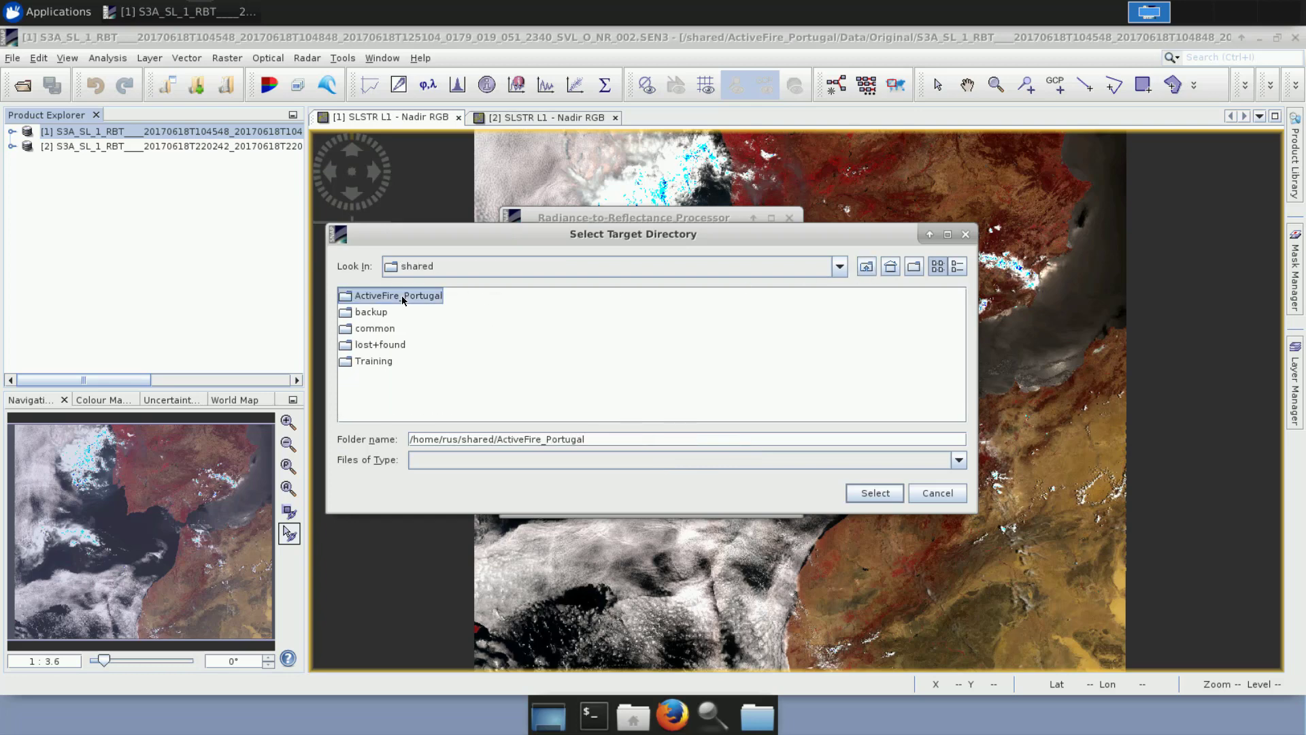
double_click(401, 295)
double_click(379, 344)
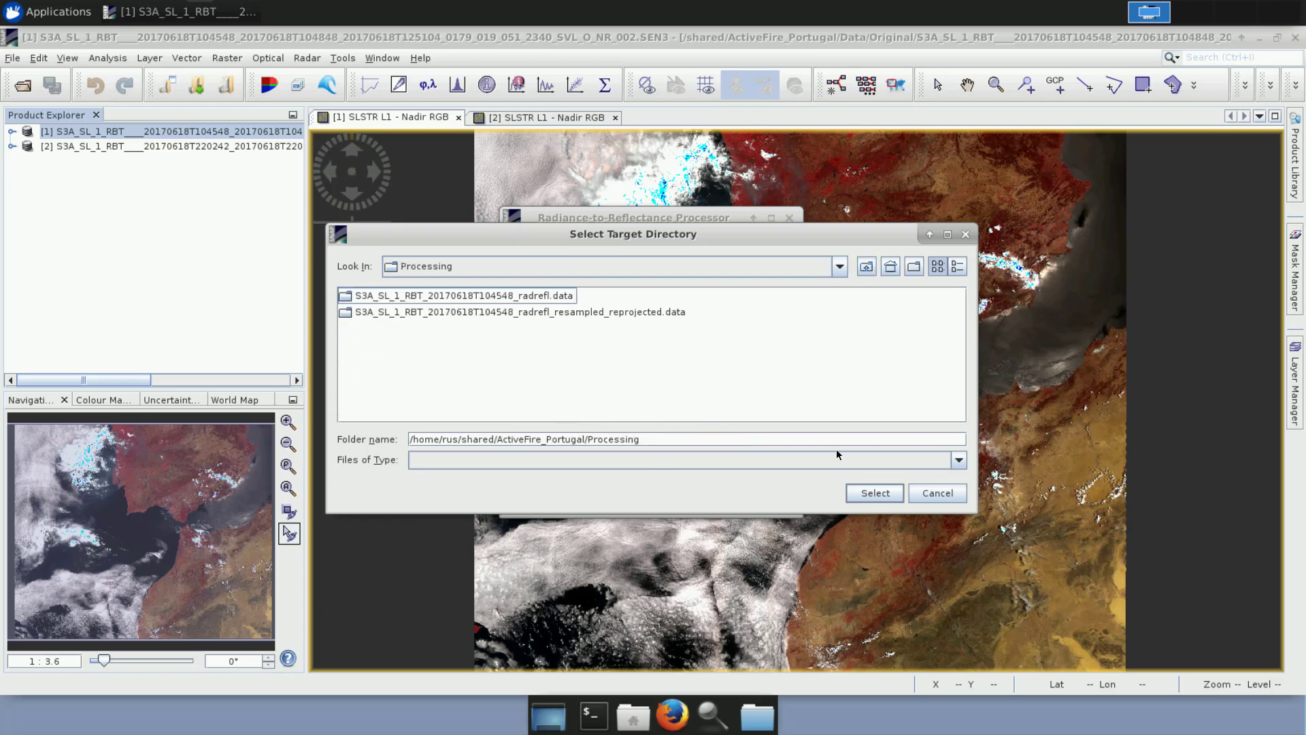
left_click(875, 492)
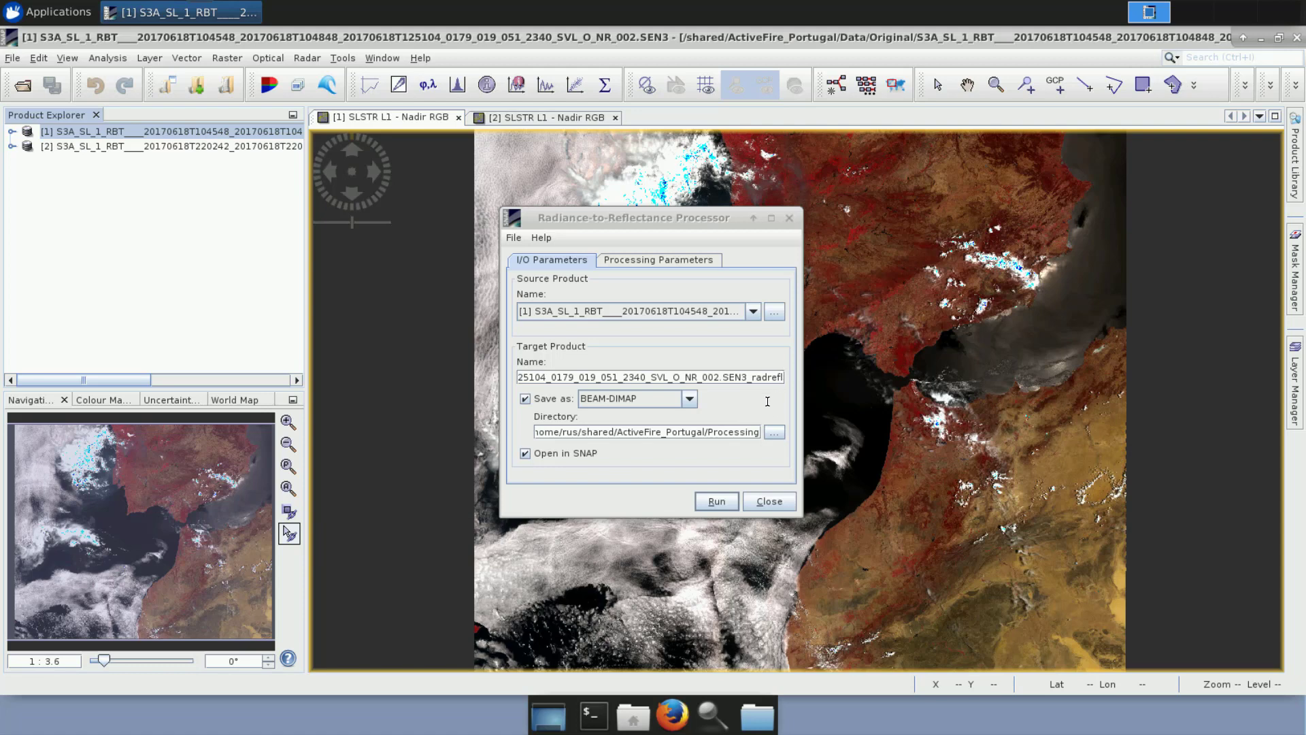
Set the sensor to SLSTR_500m and enable copying of tie point grids, flag bands and masks, and non spectral bands.
left_click(650, 258)
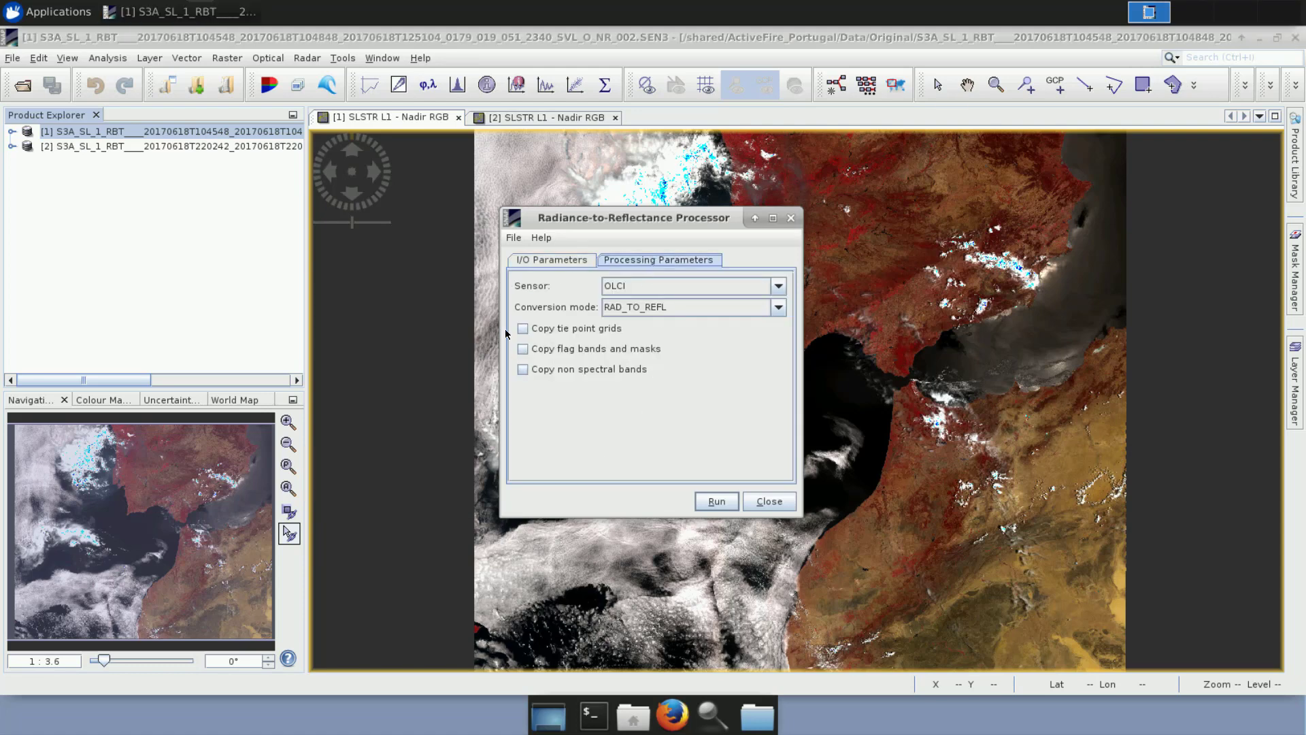
left_click(650, 285)
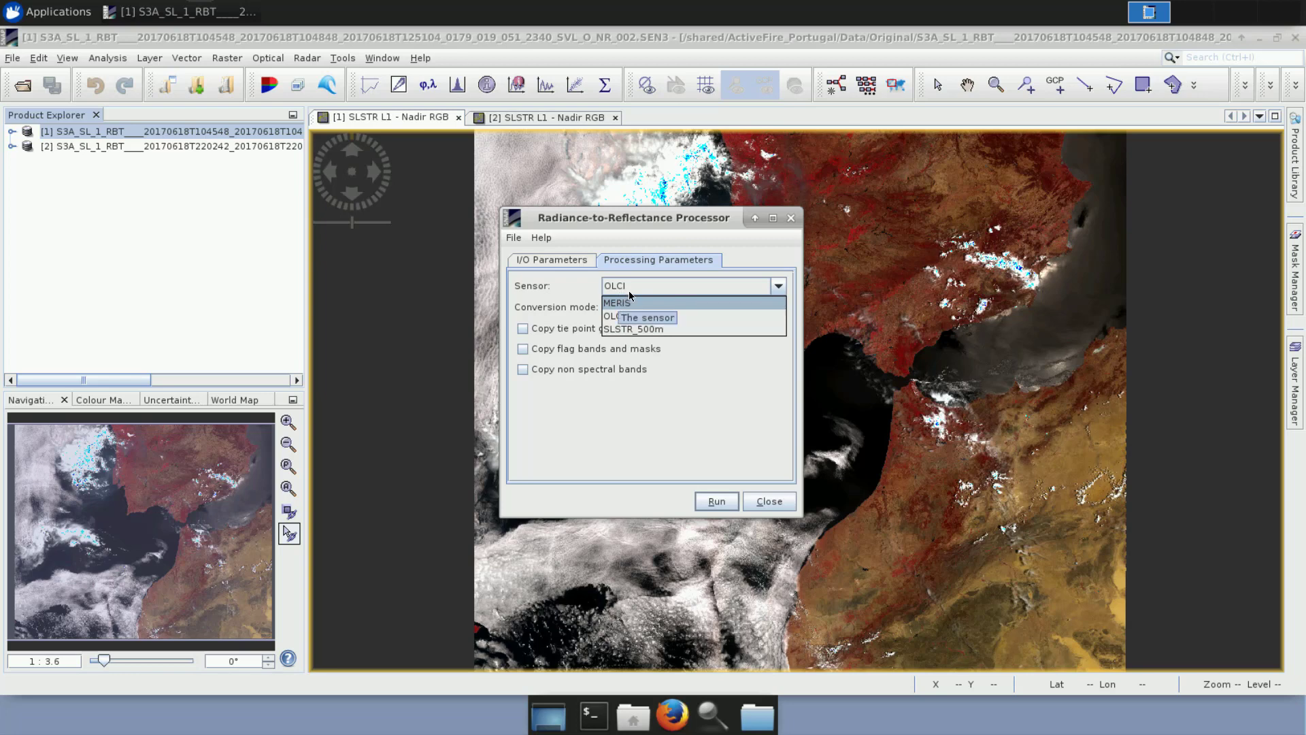
left_click(660, 330)
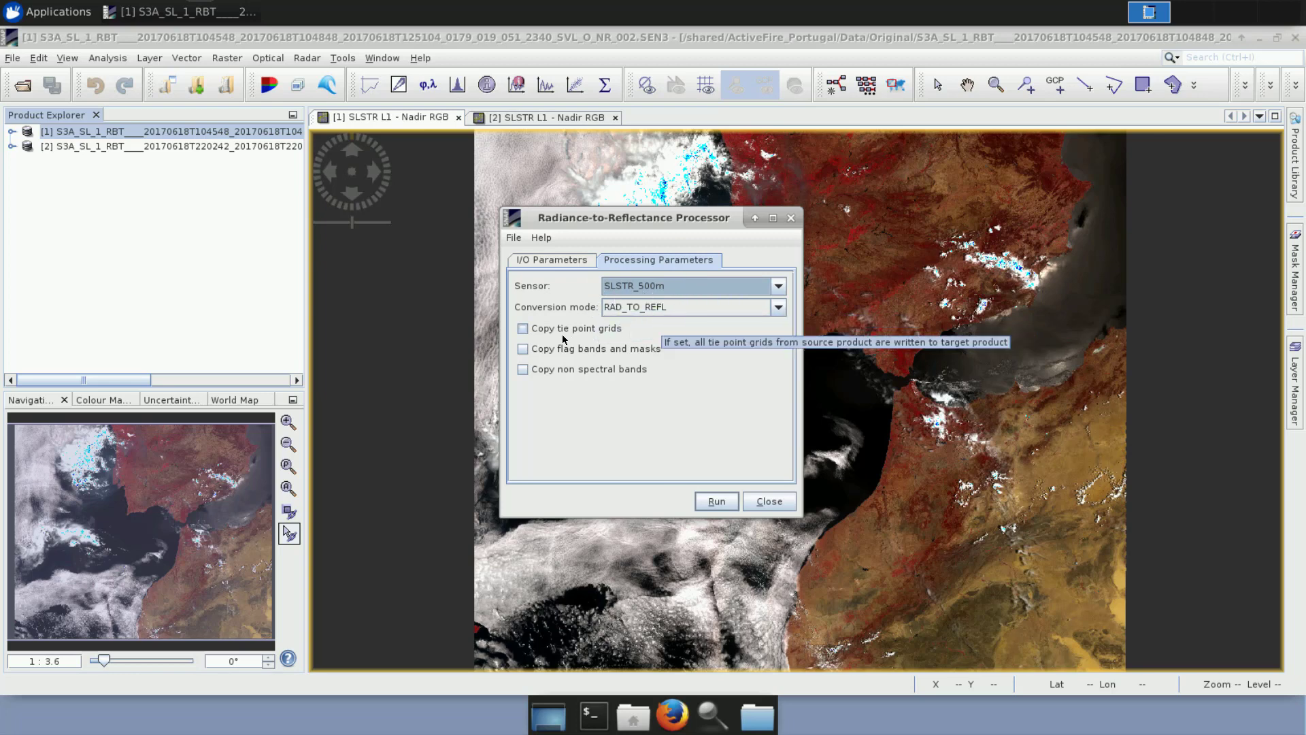
left_click(530, 330)
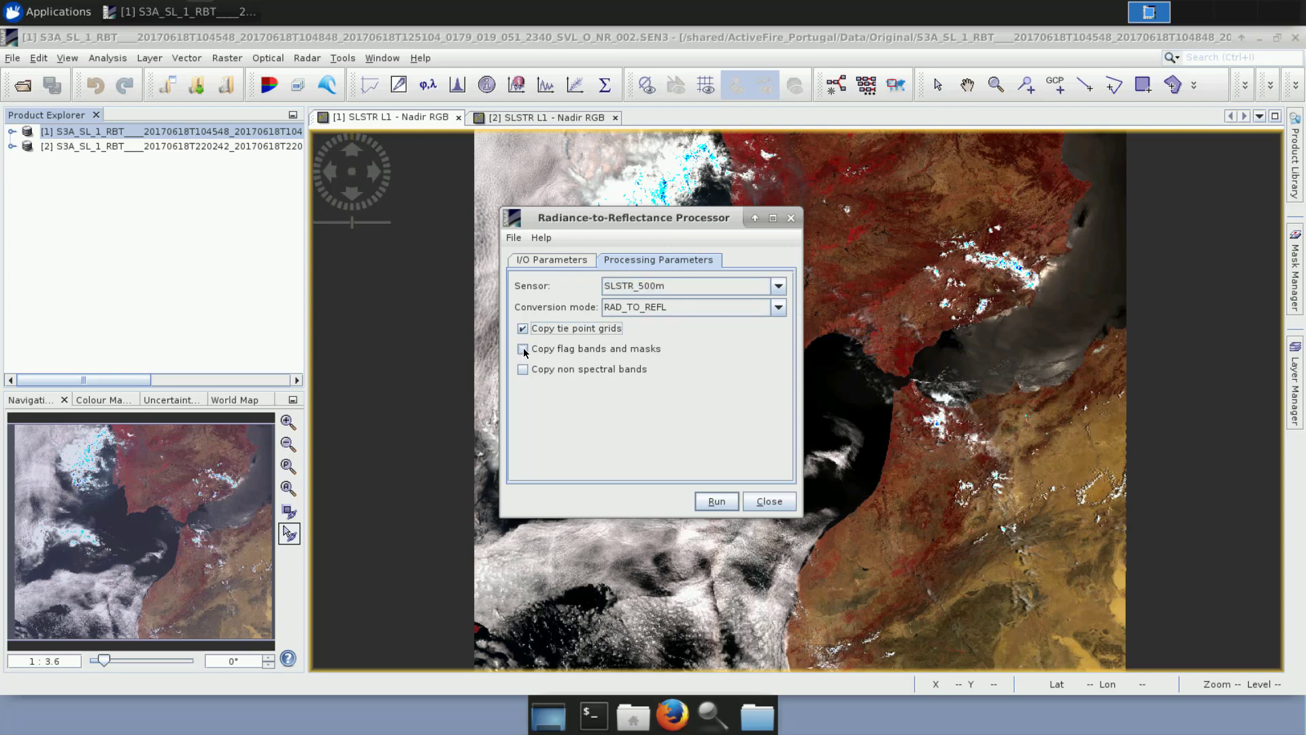
left_click(523, 350)
left_click(521, 369)
Run the radiance-to-reflectance conversion of product [1] and close the processor.
left_click(721, 500)
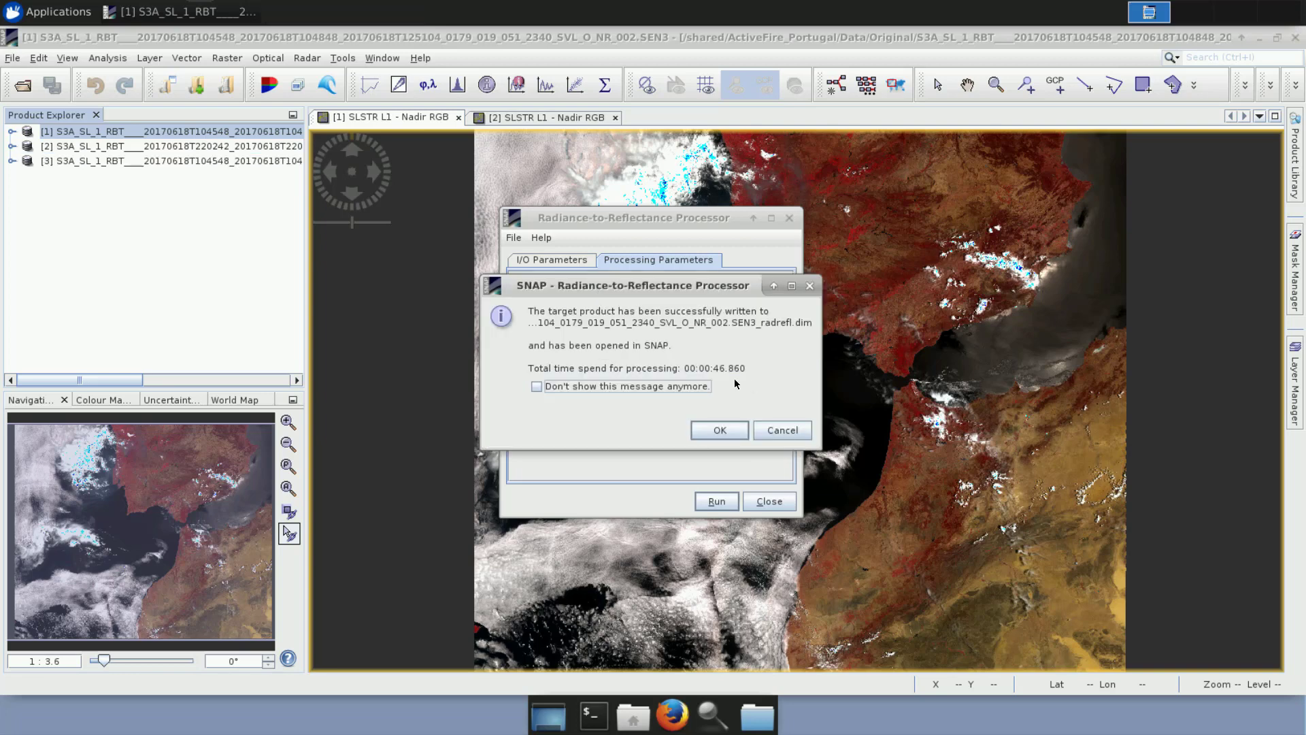
left_click(724, 429)
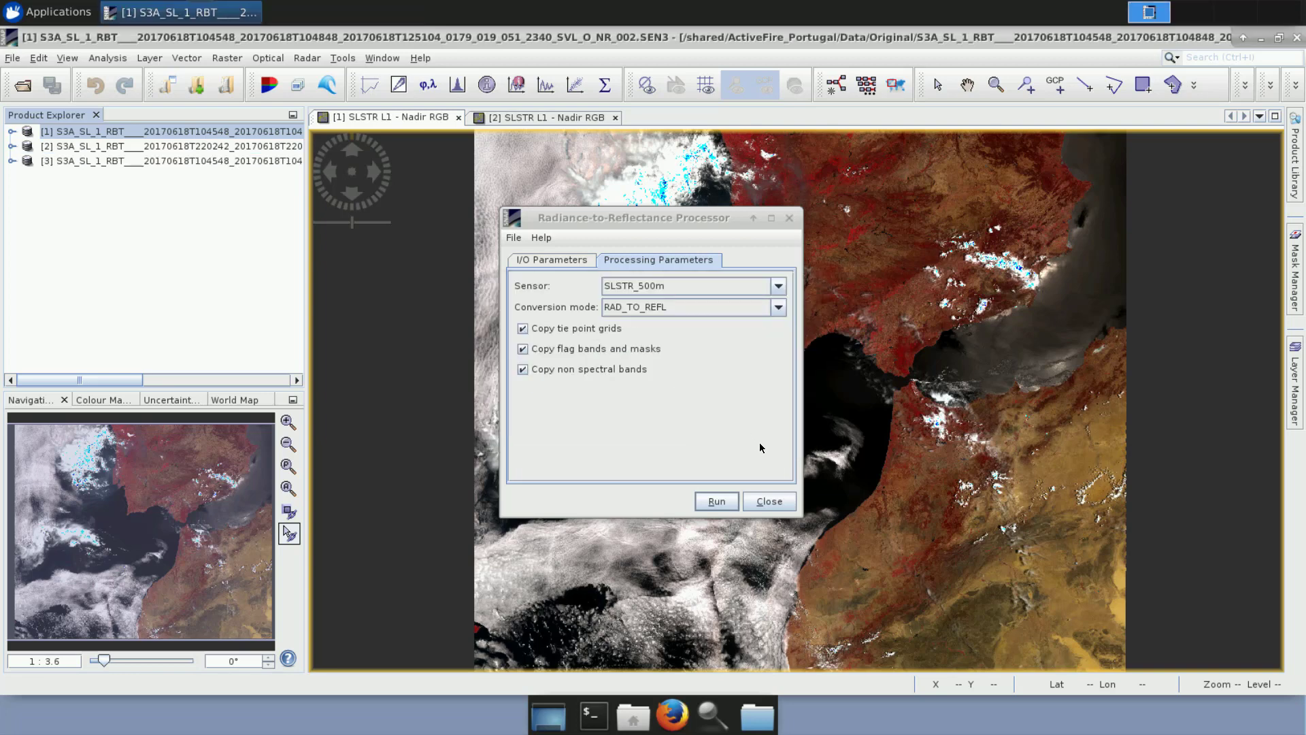
left_click(769, 502)
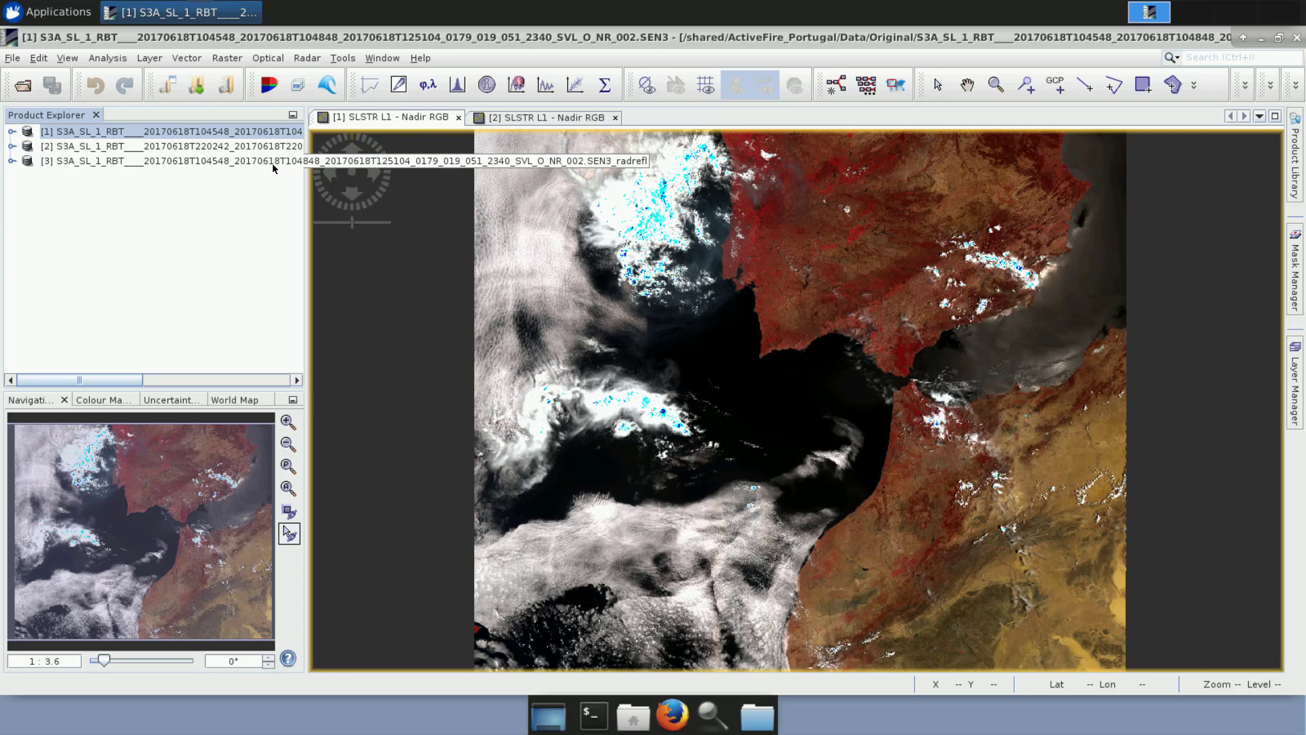
Open Resampling with the radrefl product [3] as the source and enable saving the target product as BEAM-DIMAP.
left_click(272, 163)
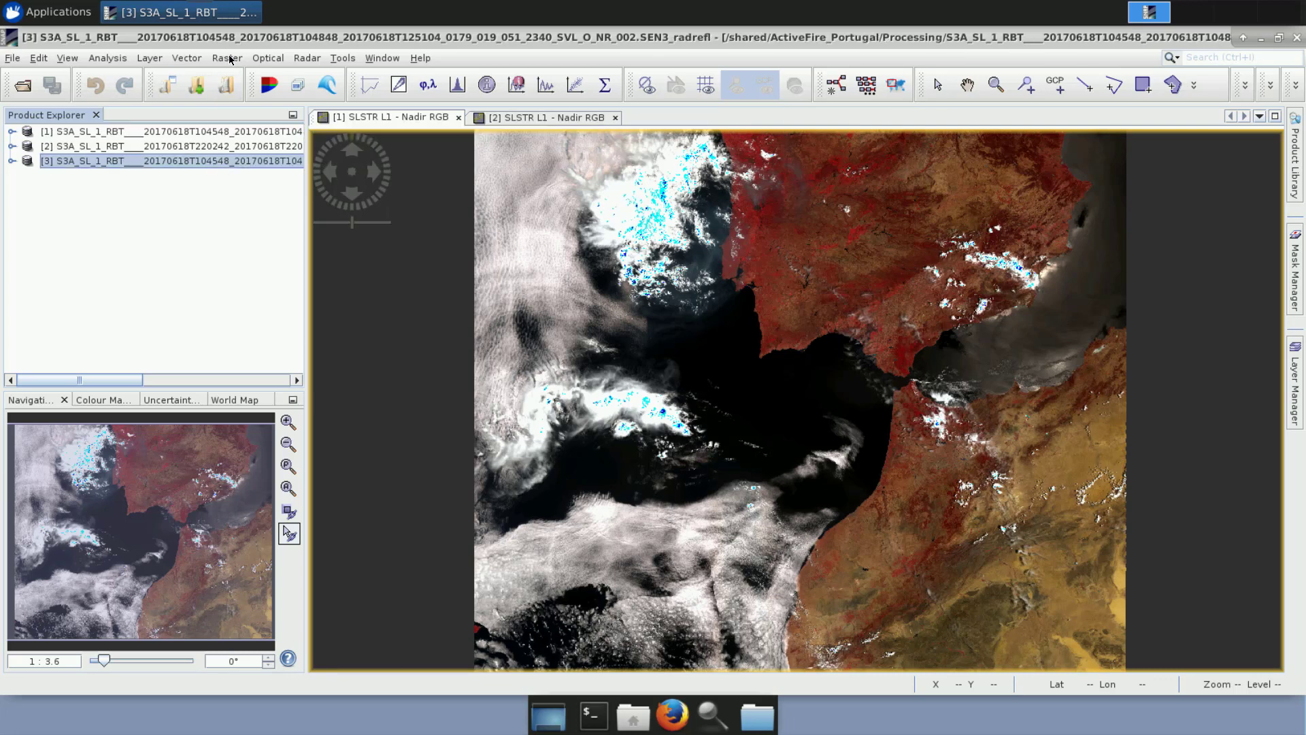
left_click(227, 59)
mouse_move(254, 188)
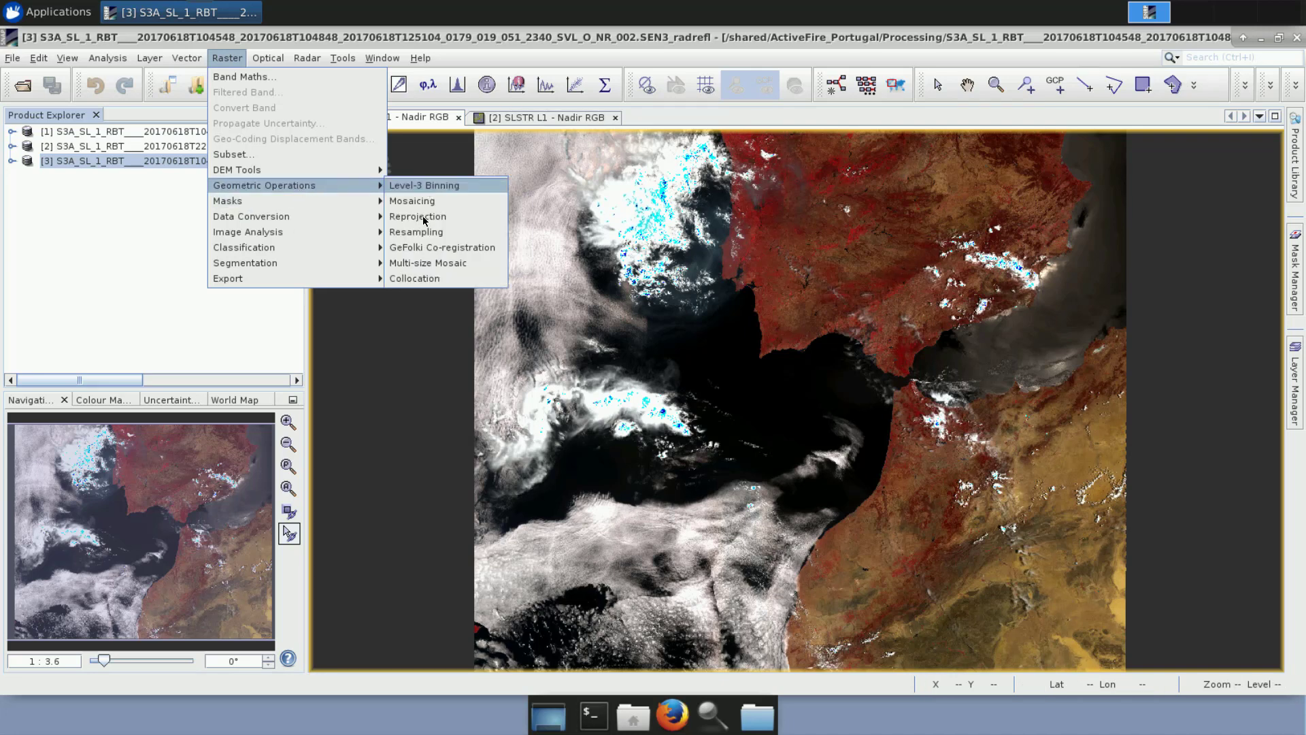
left_click(418, 232)
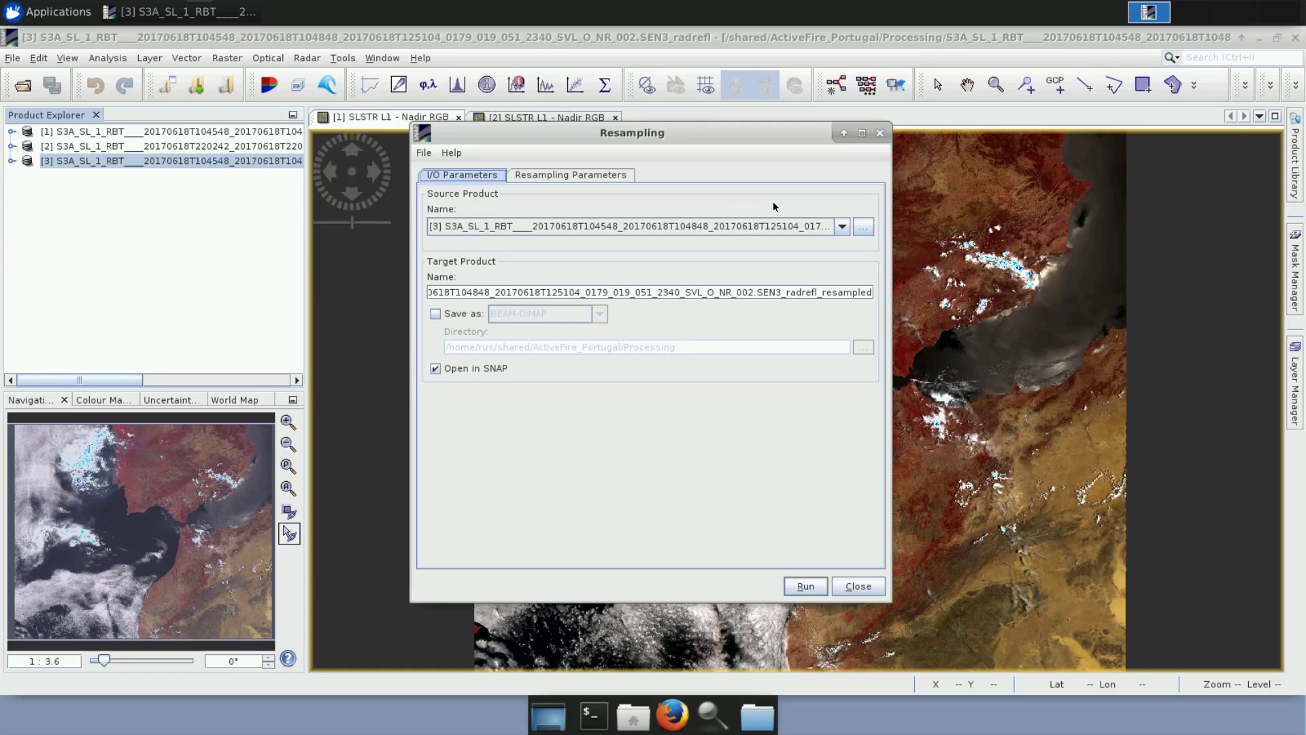
left_click(840, 228)
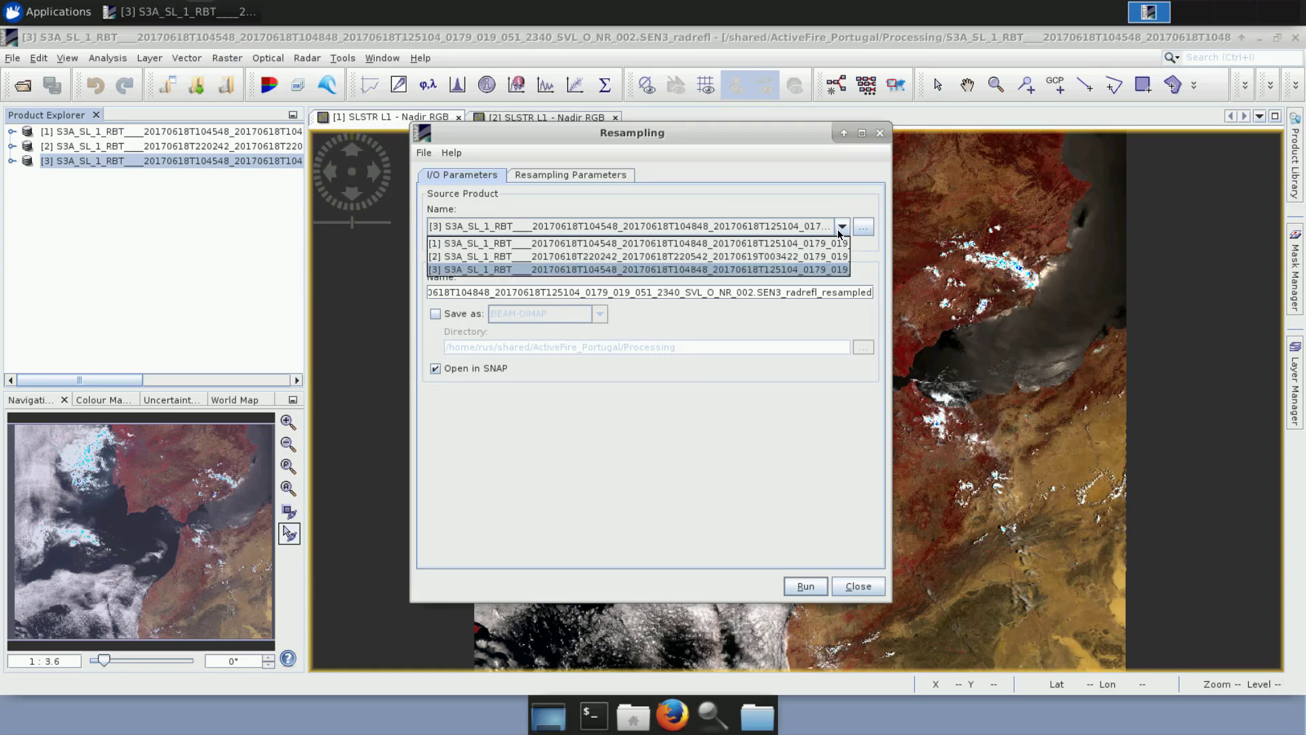
left_click(815, 270)
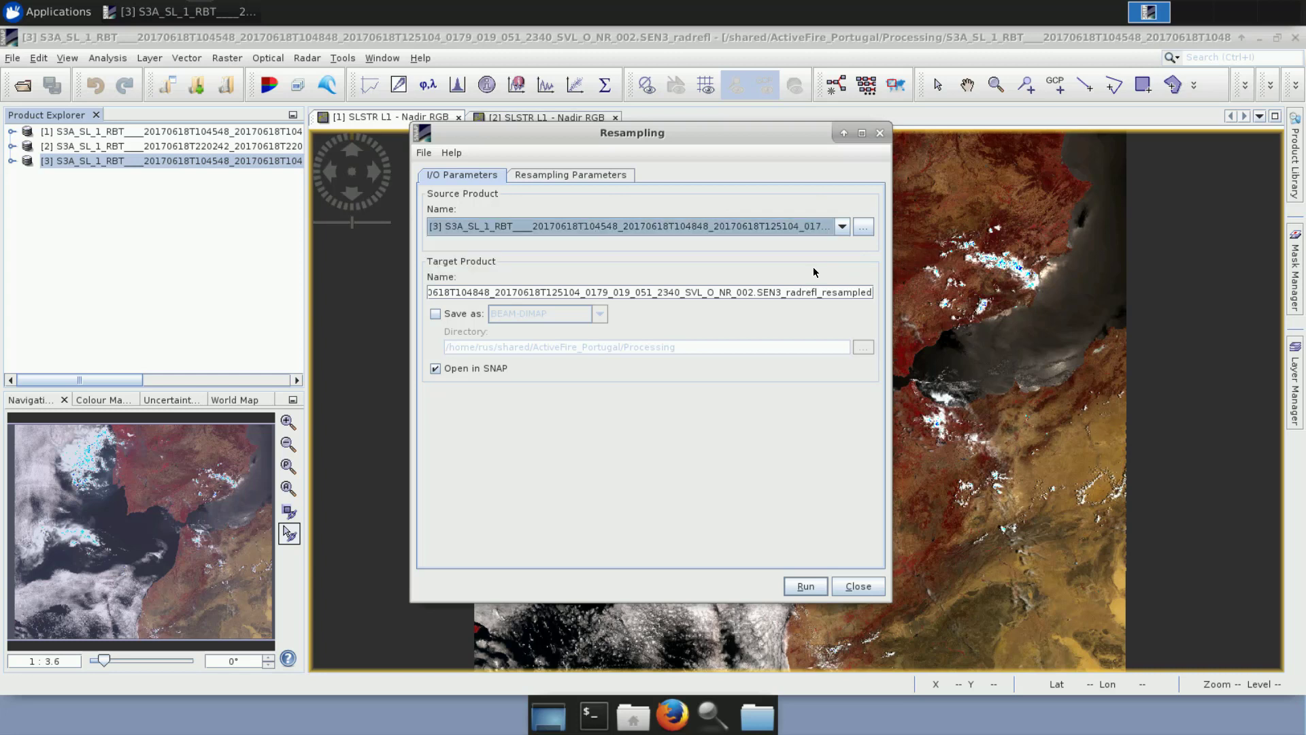
left_click(433, 315)
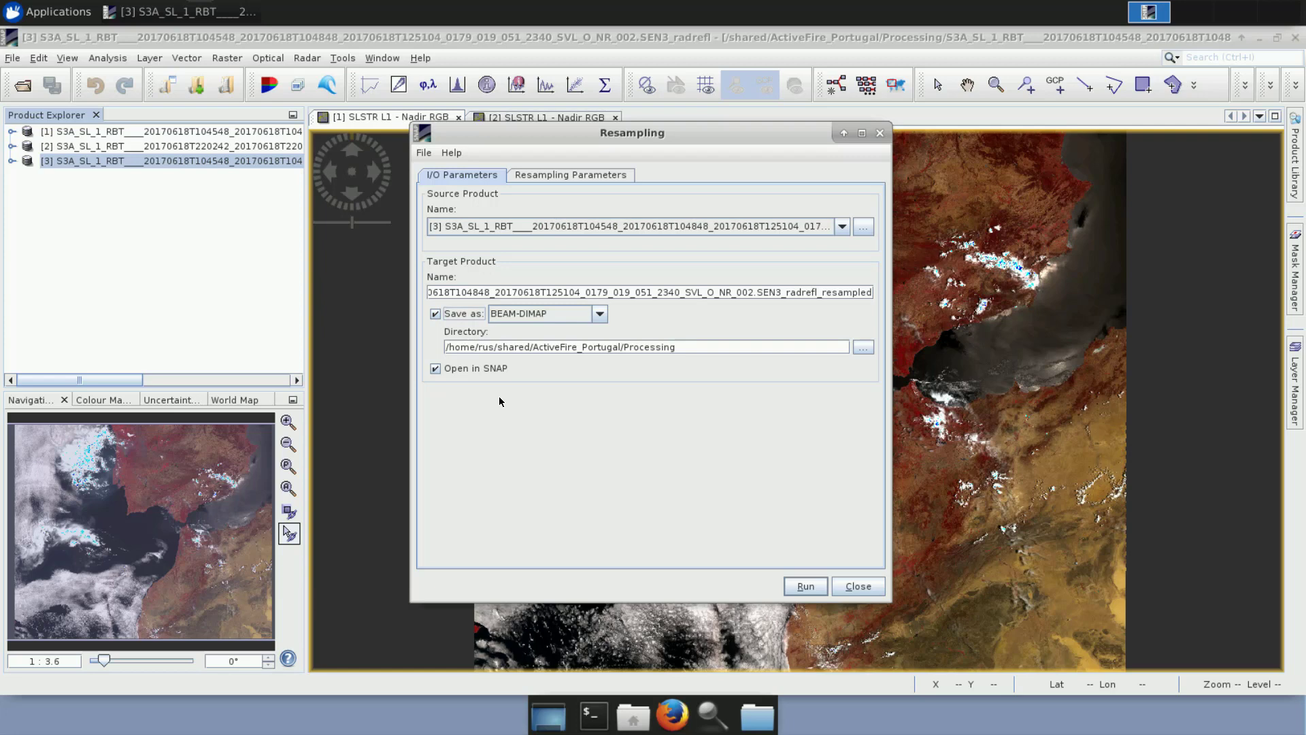
Resample the radrefl product using F1_BT_in as the reference band for the target size, and close the Resampling dialog.
left_click(559, 176)
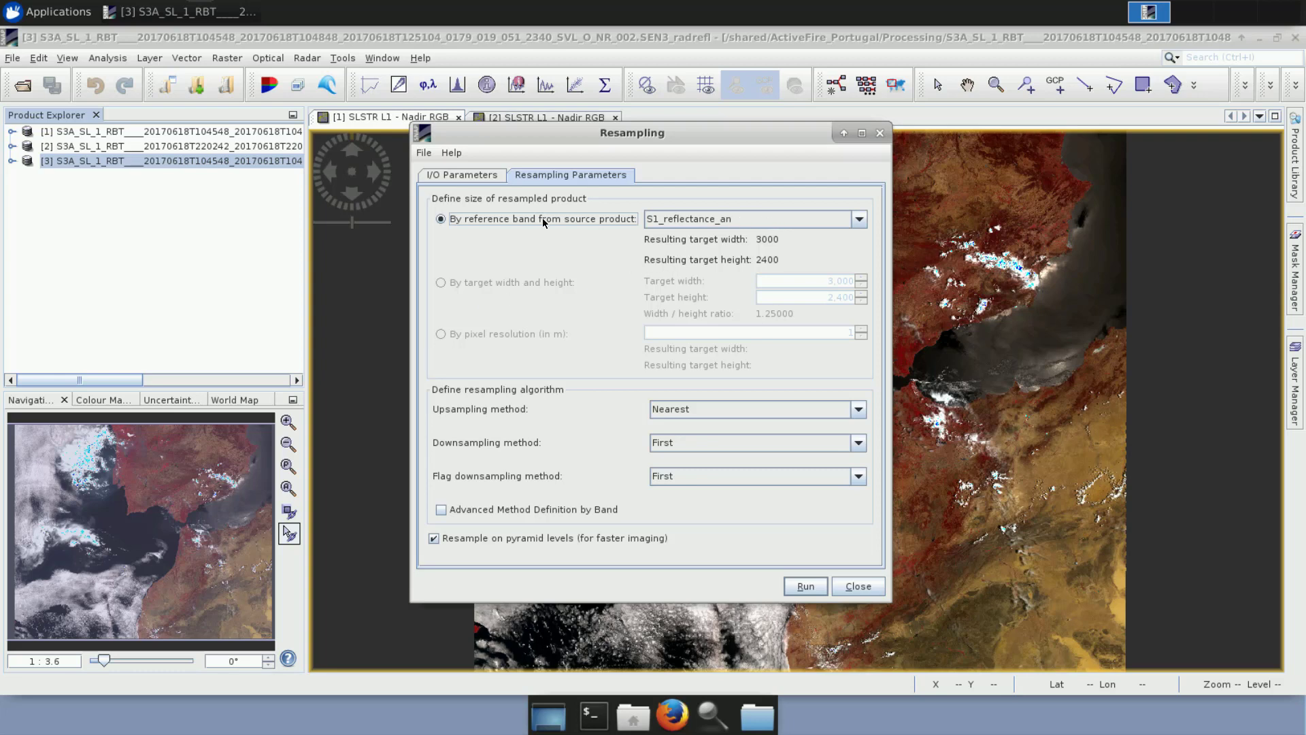
left_click(859, 218)
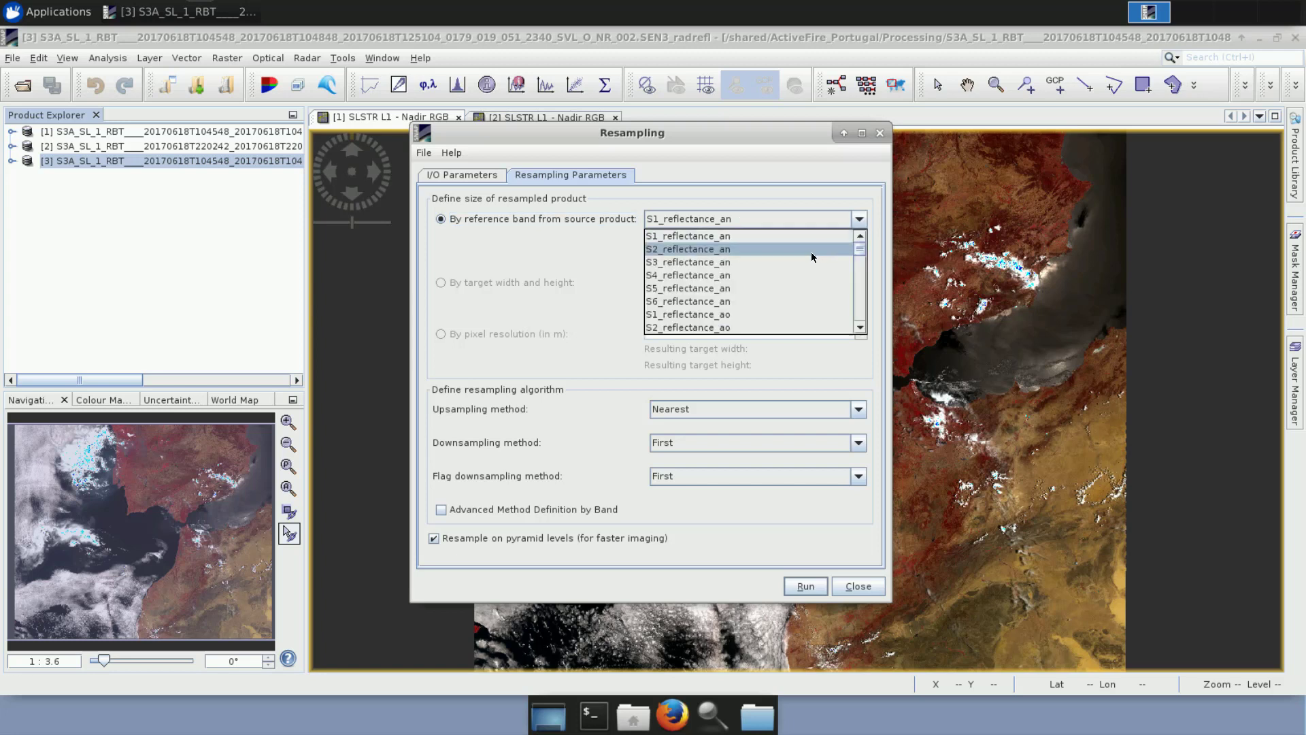
left_click_drag(861, 251, 857, 291)
scroll(738, 306, "down", 1)
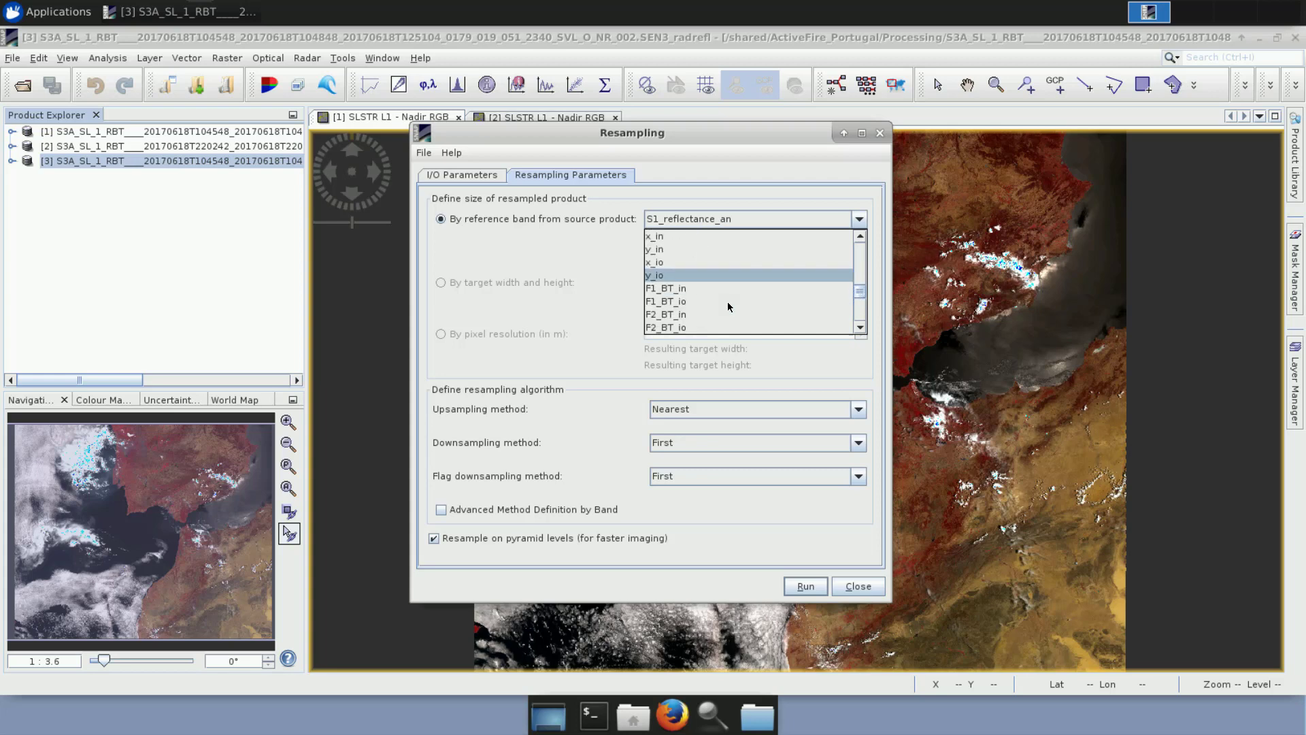
left_click(673, 287)
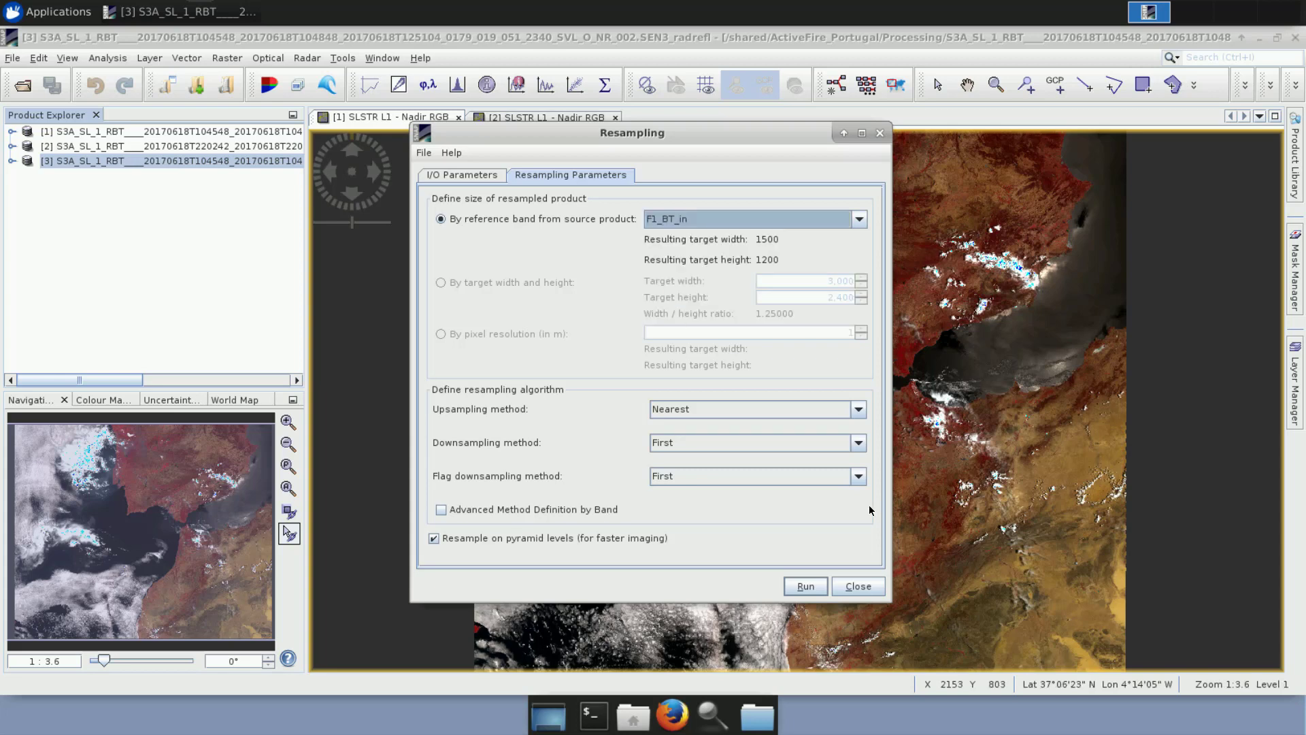
left_click(806, 586)
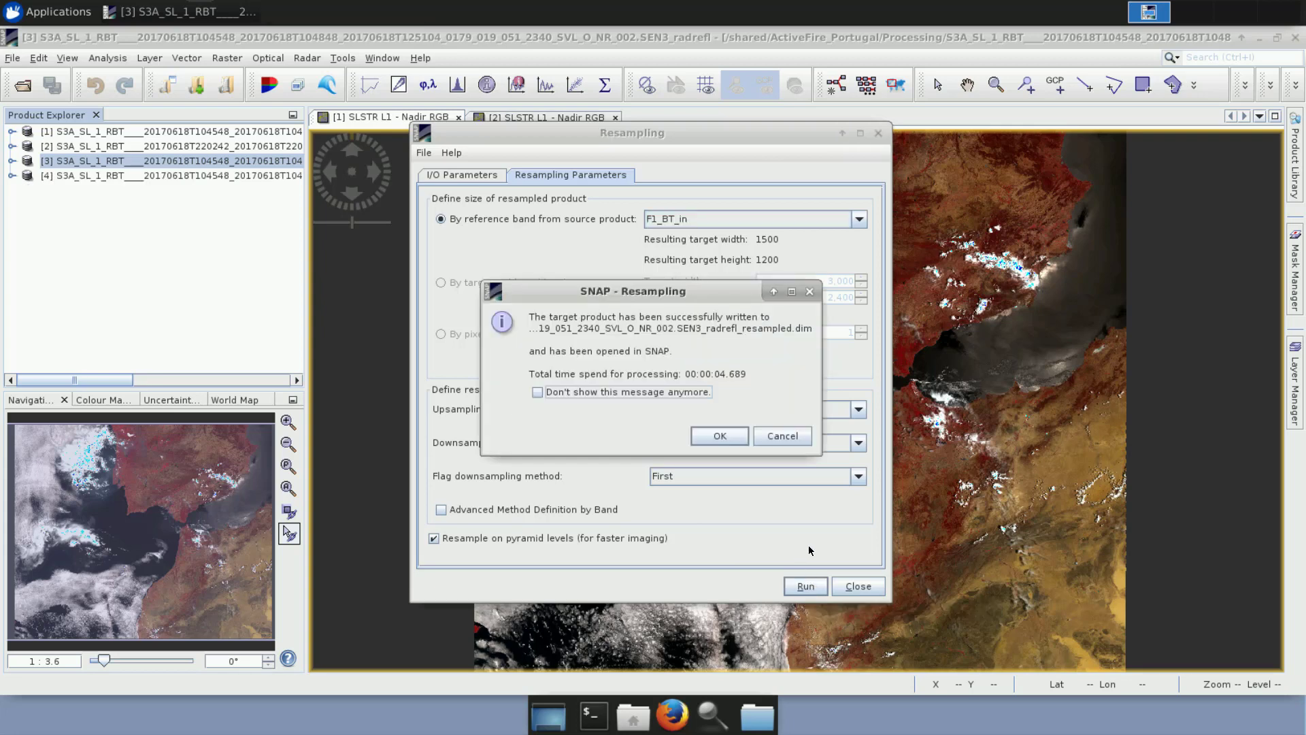
left_click(723, 436)
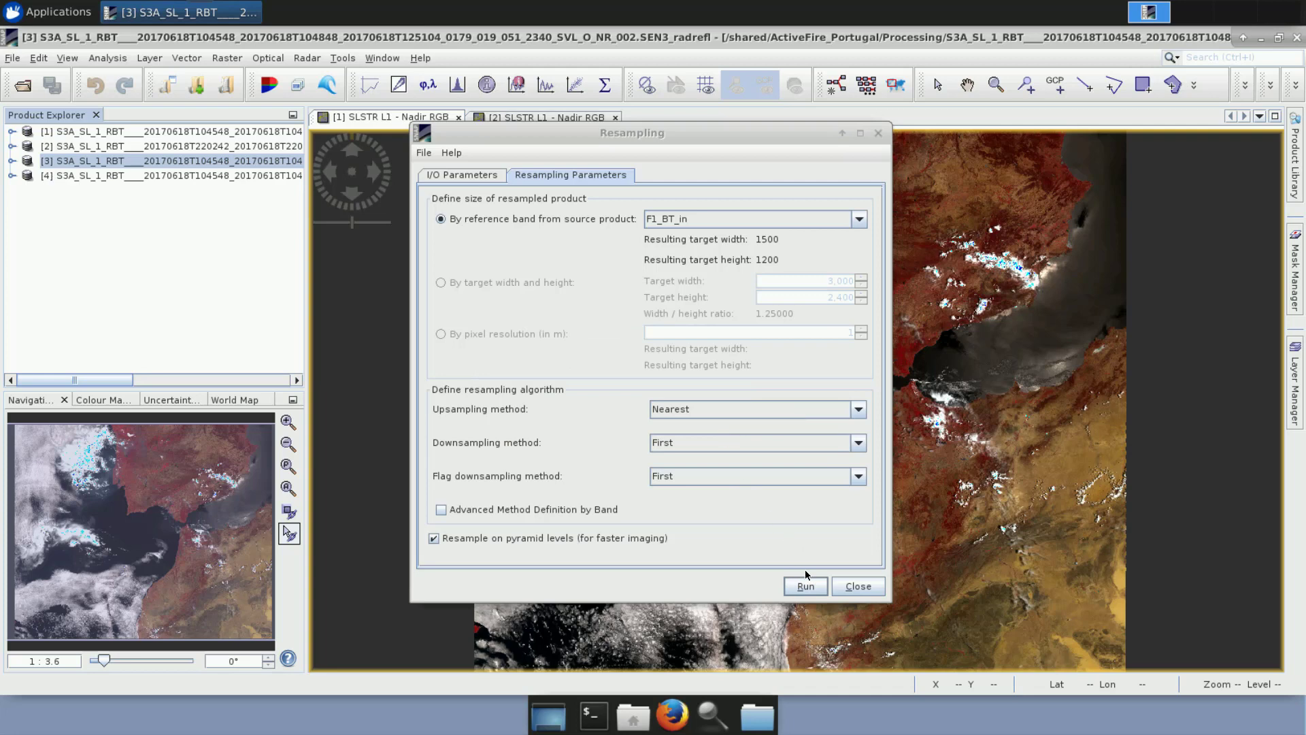
left_click(856, 586)
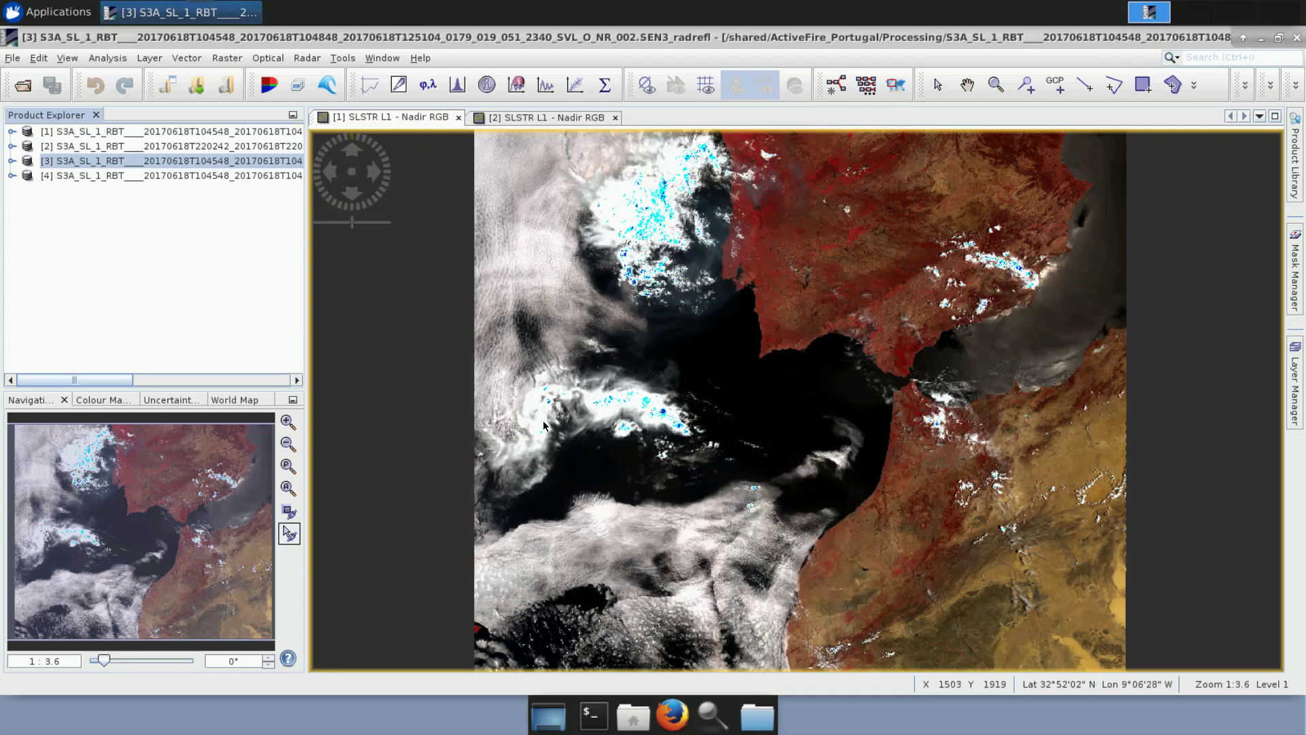
Open Reprojection with the resampled radrefl product [4] as the source product.
left_click(78, 177)
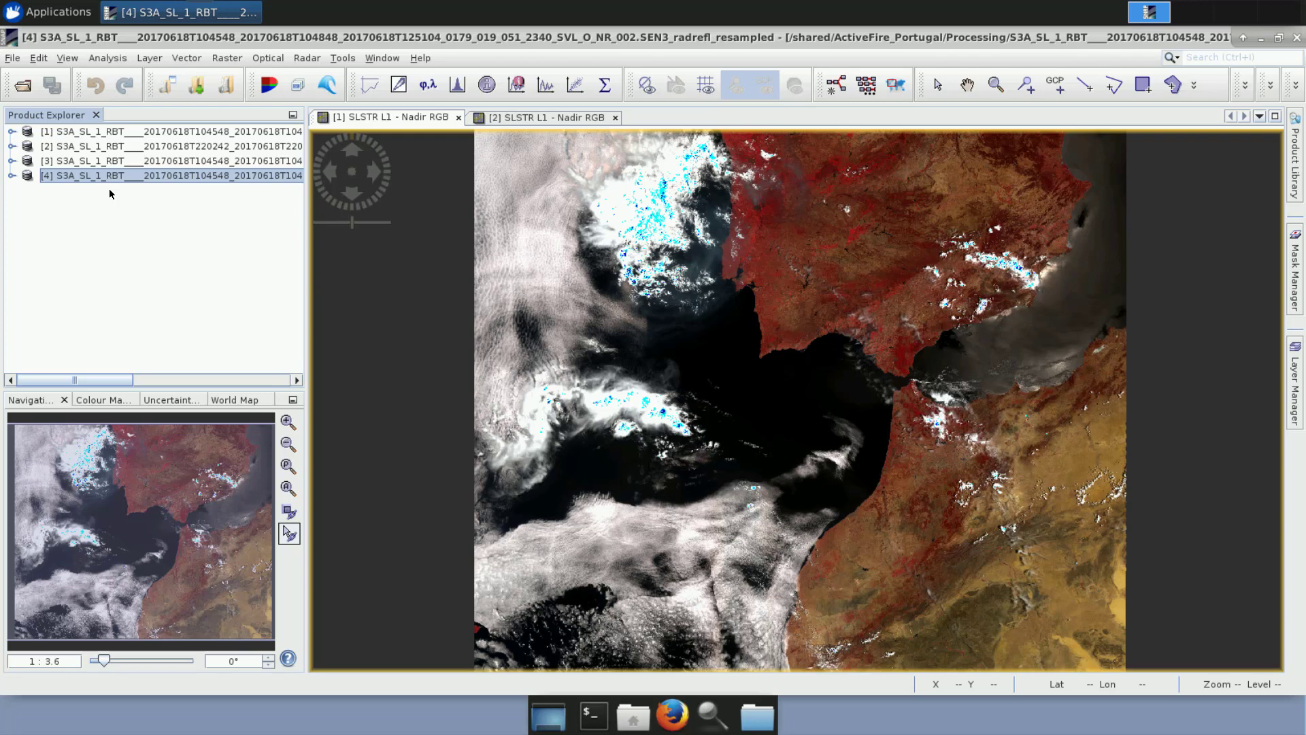
left_click(227, 58)
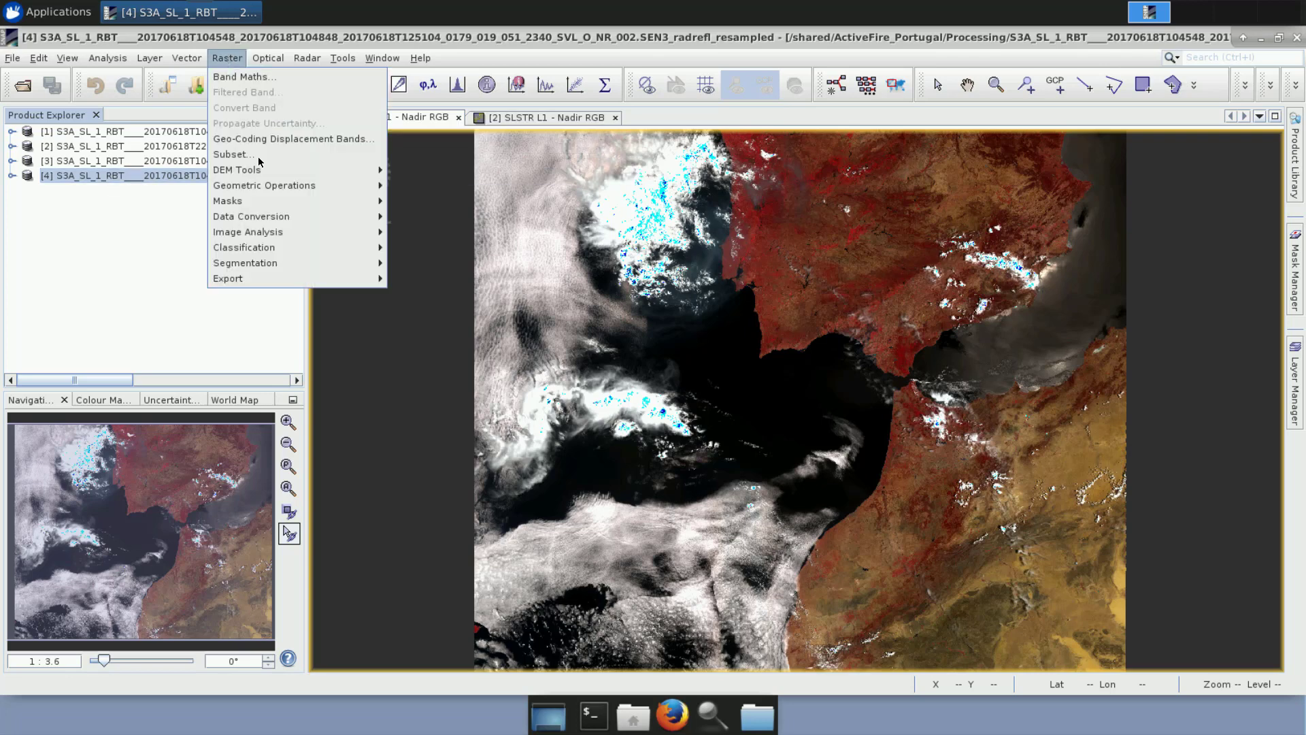
mouse_move(275, 190)
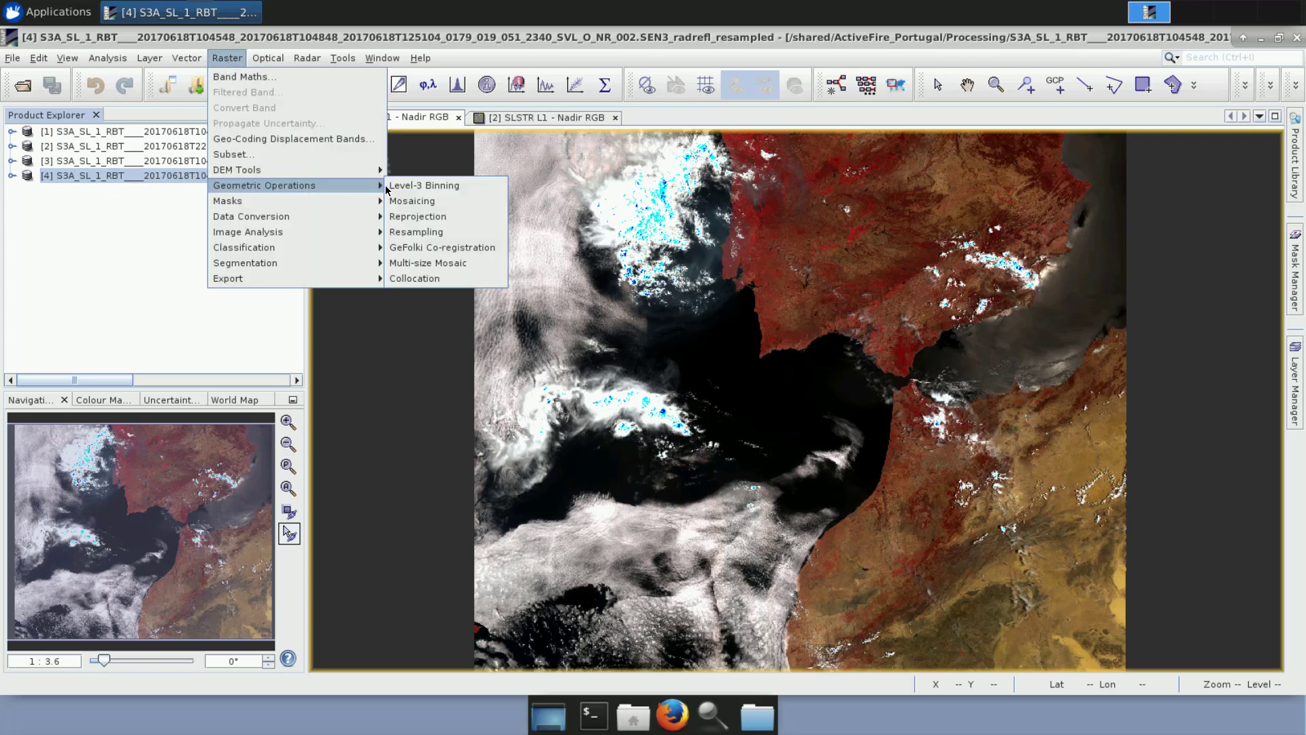
left_click(441, 215)
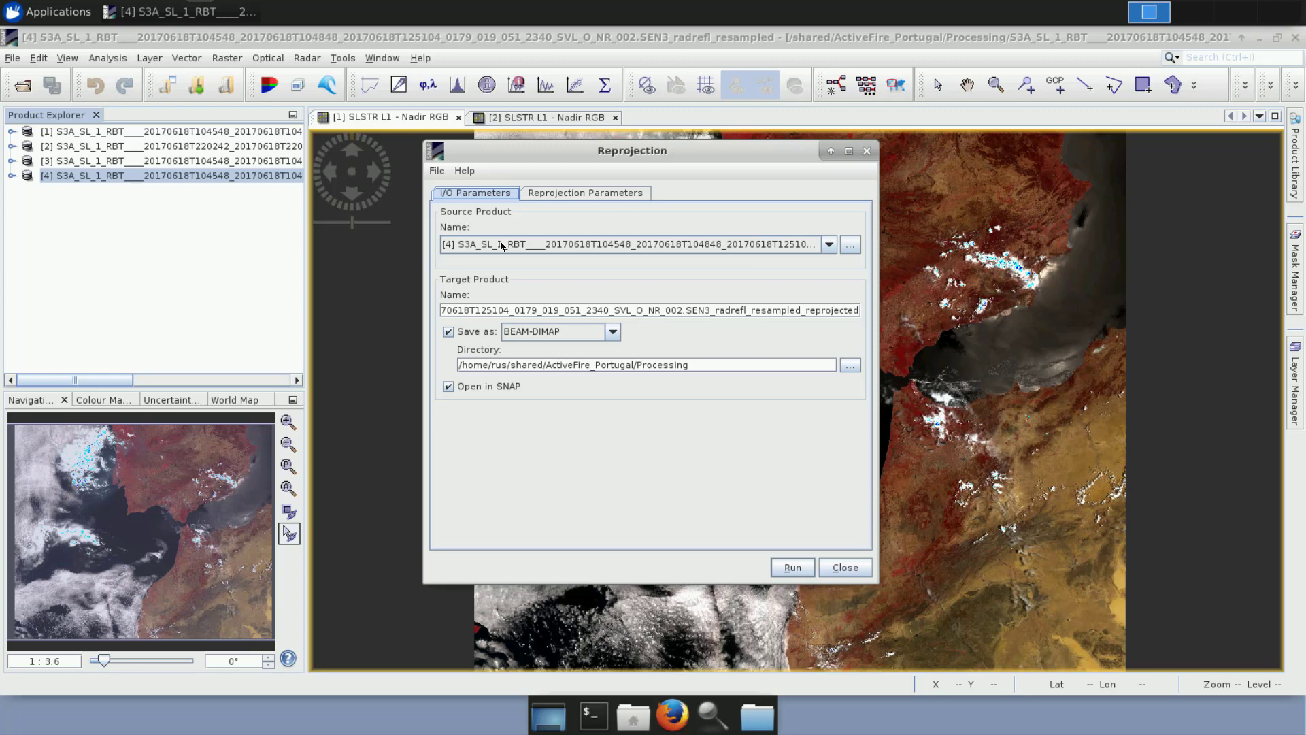
Reproject the resampled product with the custom CRS projection UTM Zone, setting the zone to 29.
left_click(585, 193)
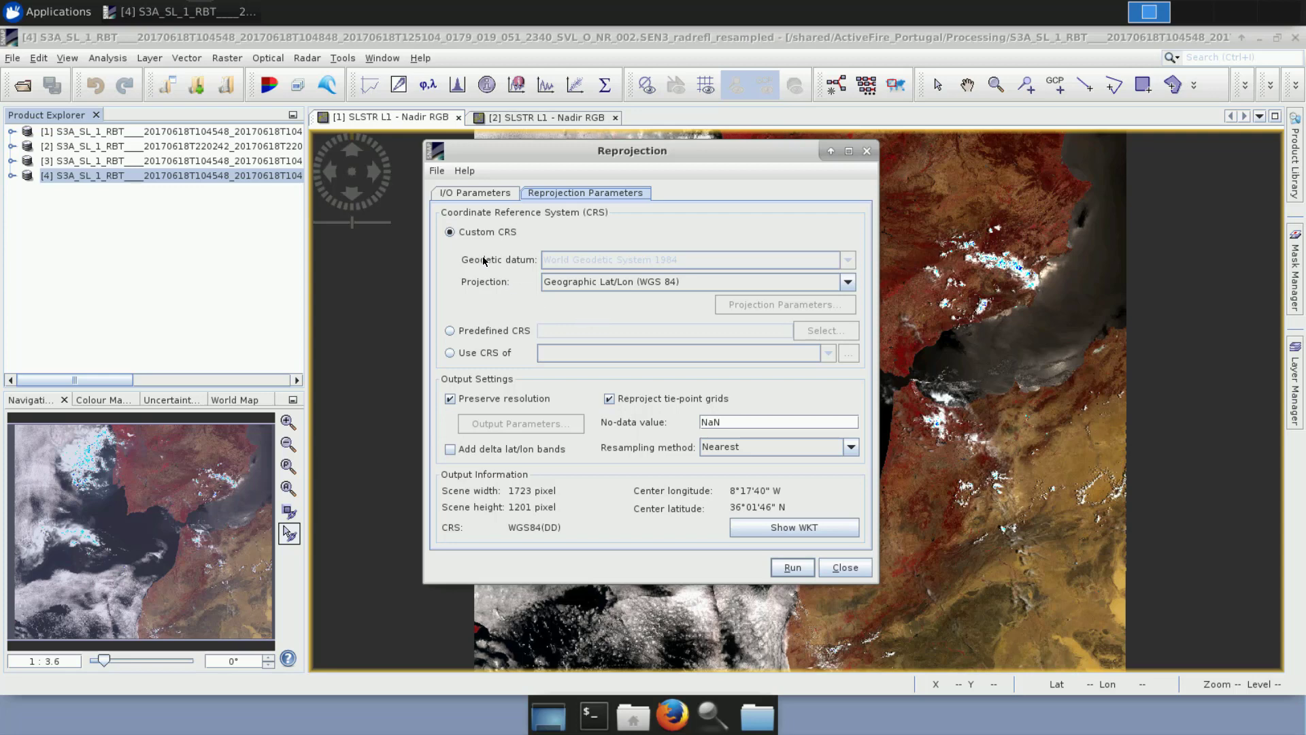
left_click(634, 282)
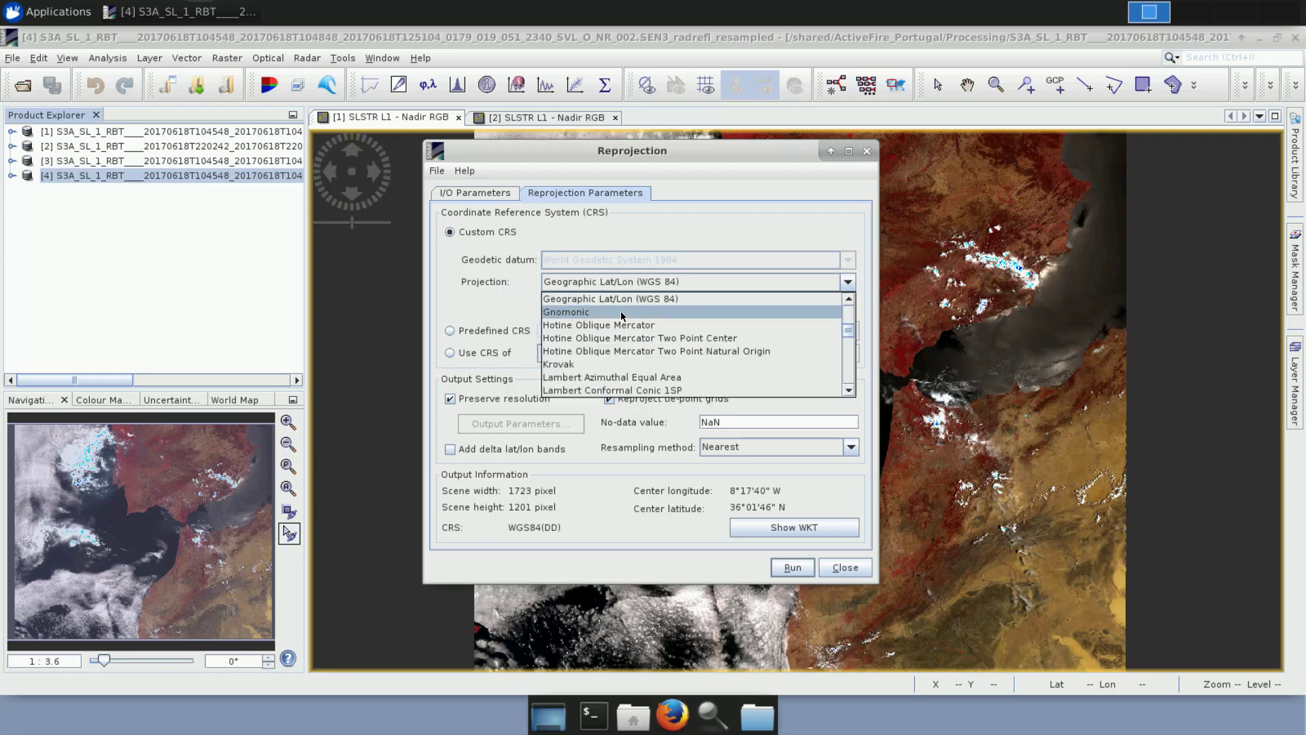
scroll(620, 338, "down", 6)
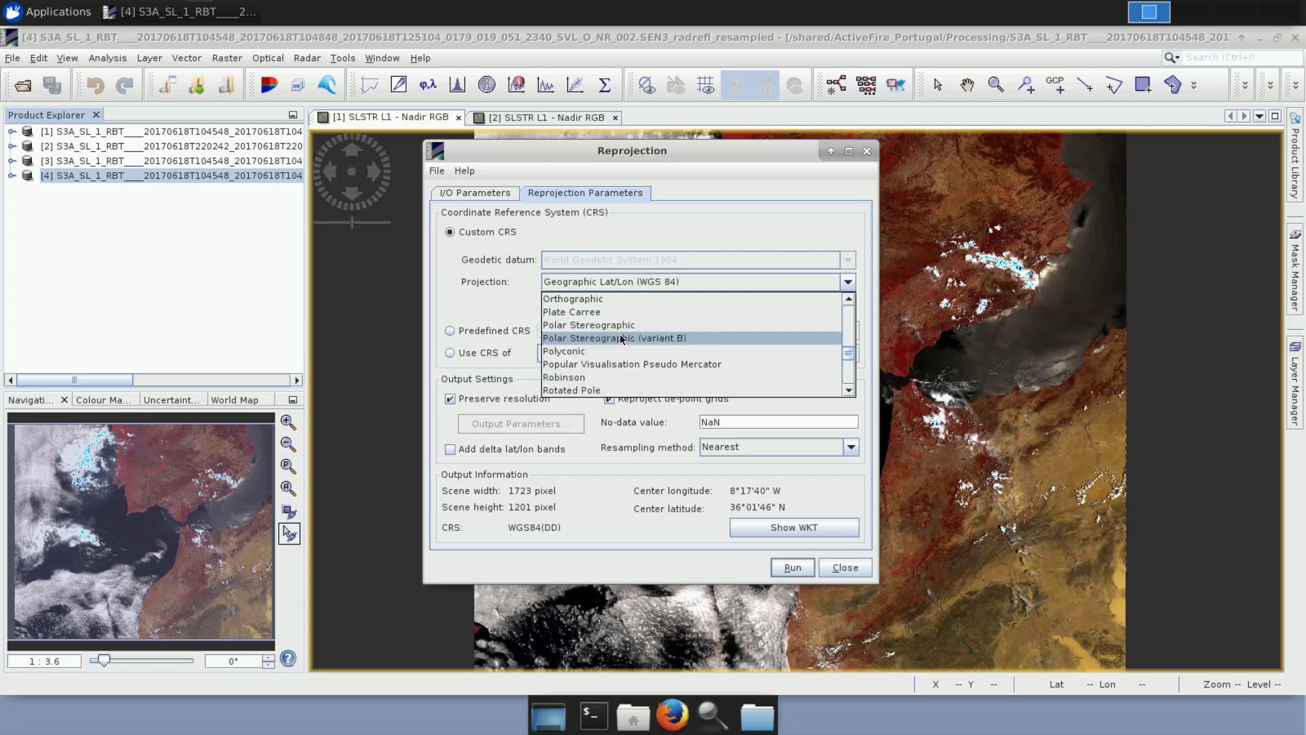
scroll(599, 335, "down", 4)
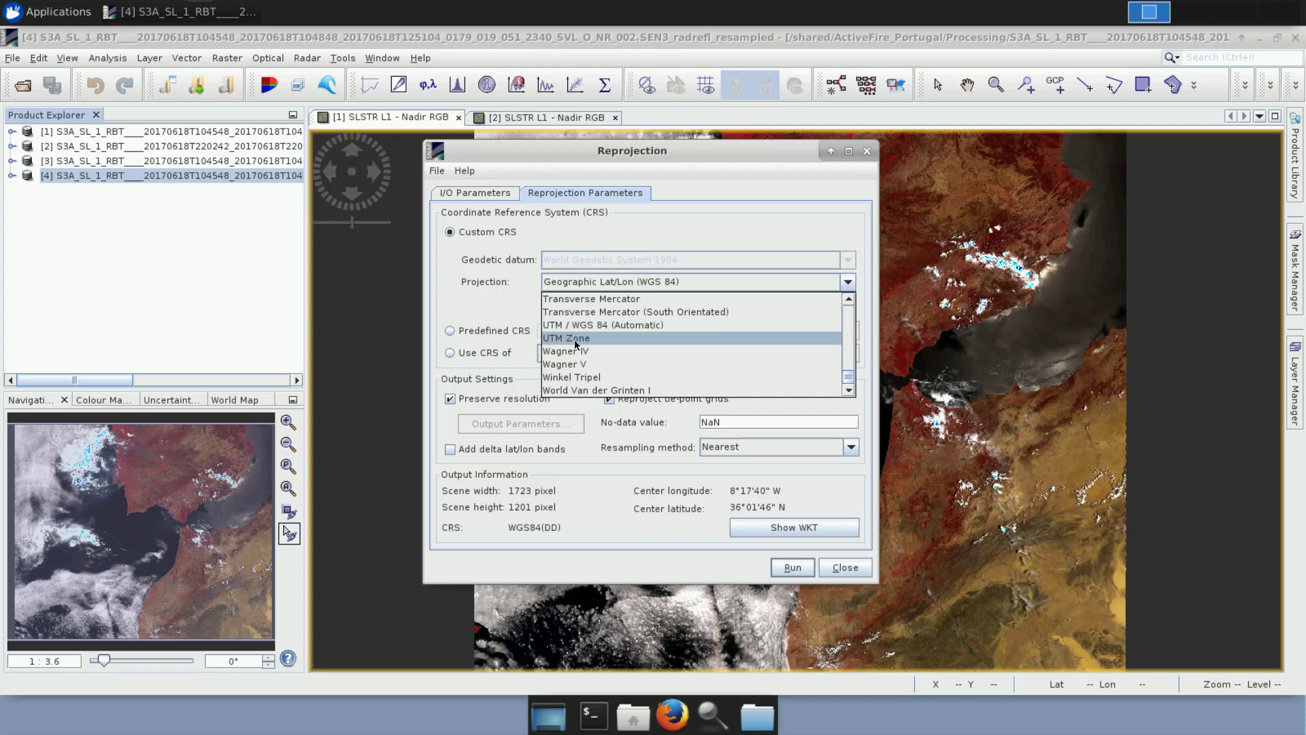
left_click(574, 339)
left_click(759, 305)
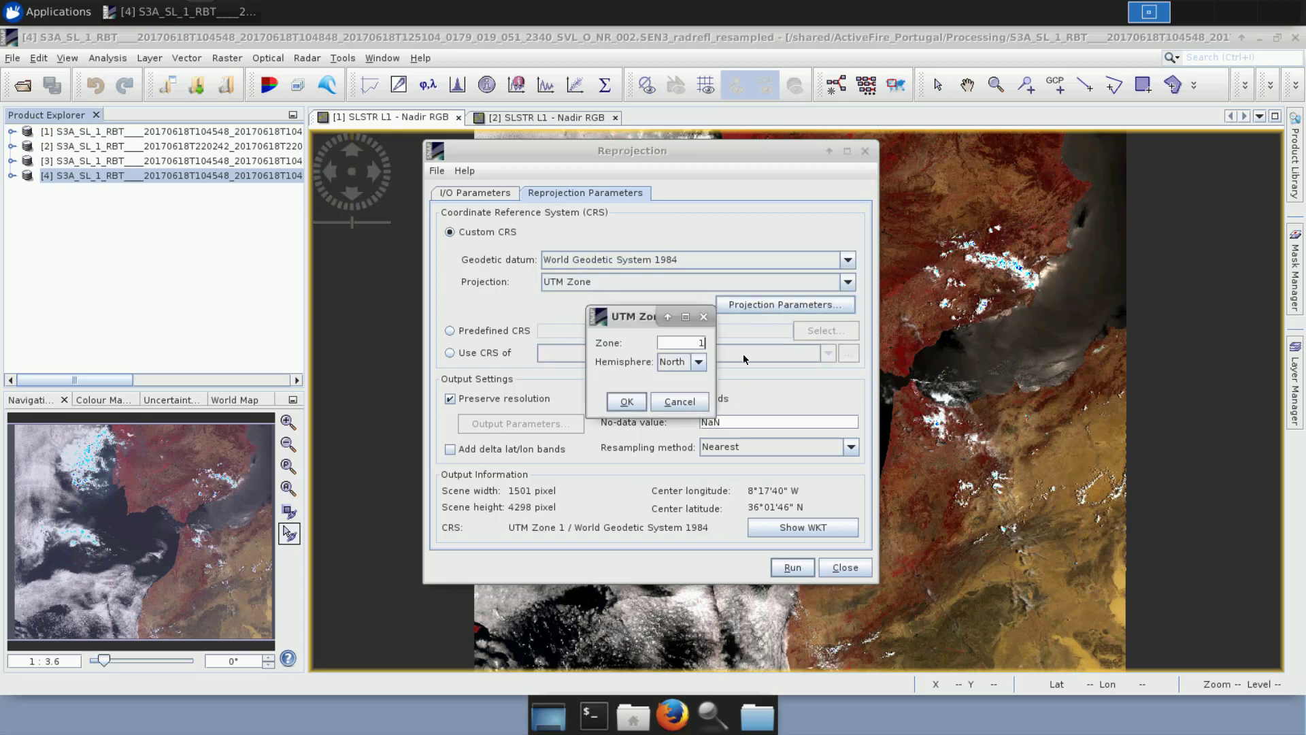
left_click_drag(675, 343, 748, 342)
key("BackSpace")
type("29")
left_click(626, 401)
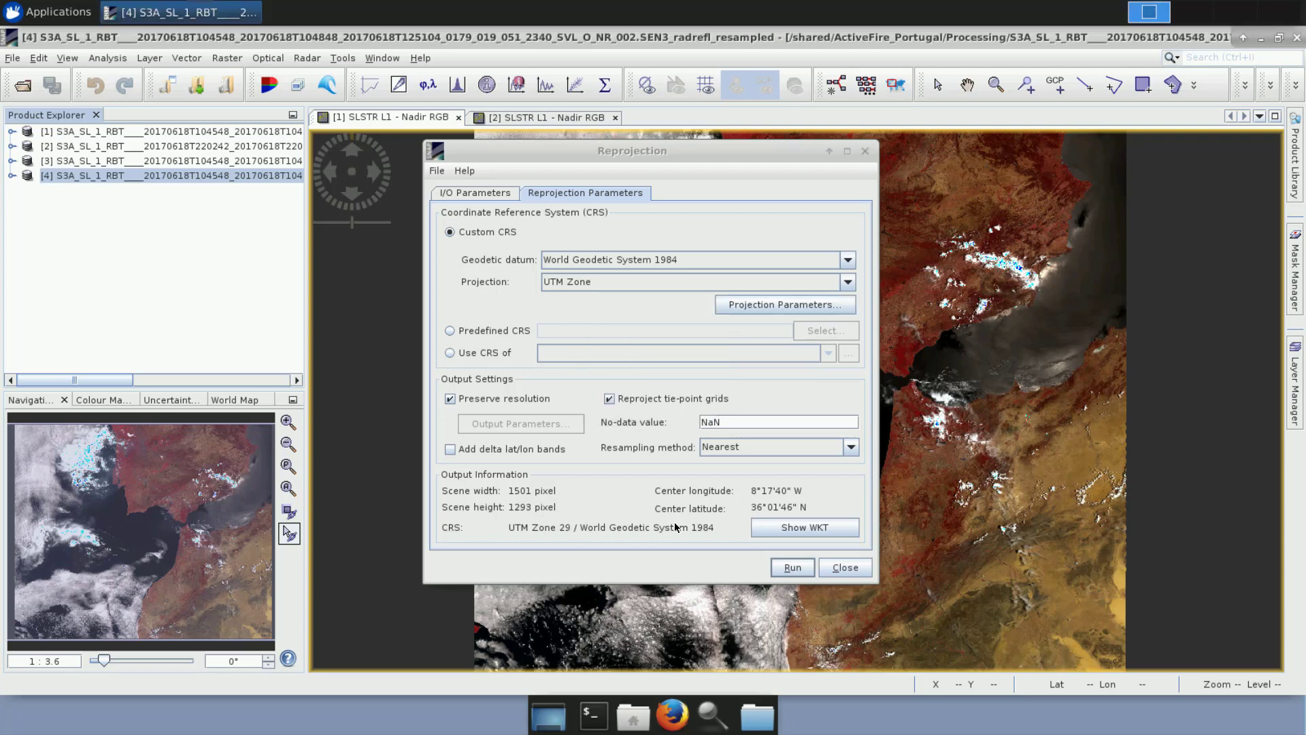
left_click(793, 565)
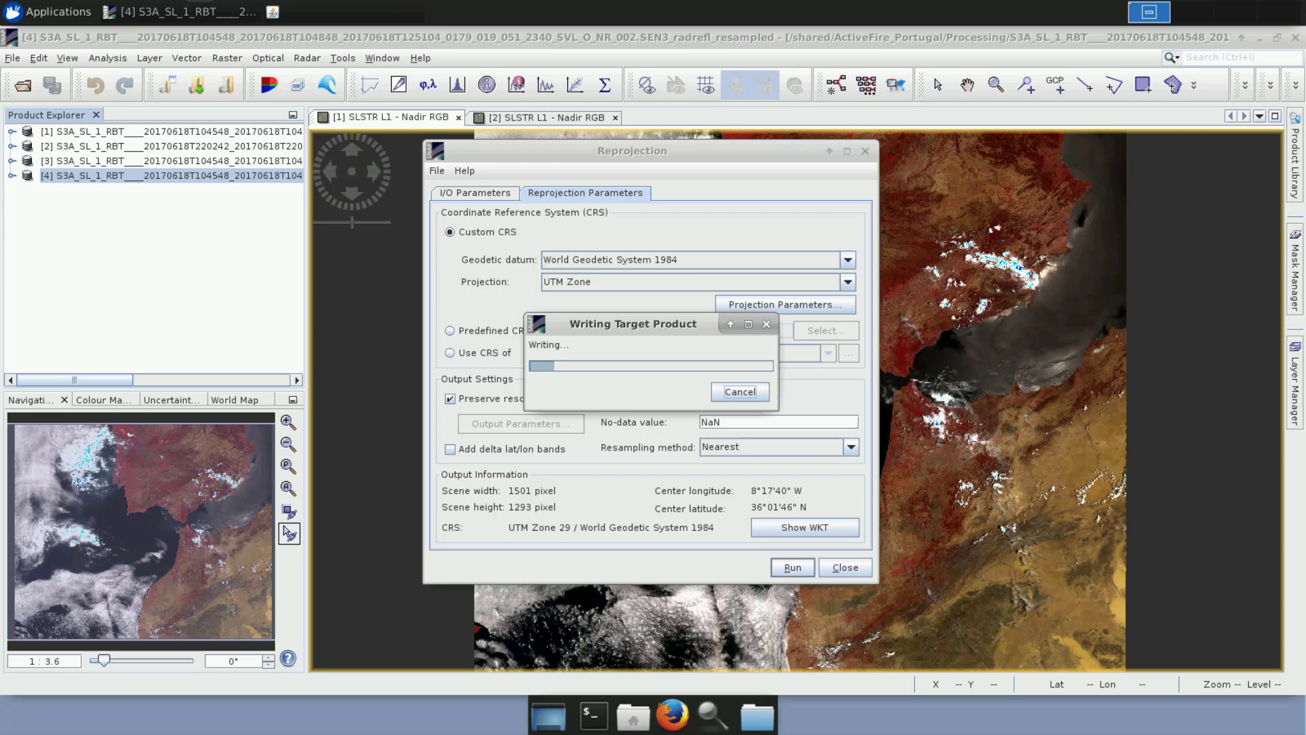
Close Reprojection and open Subset for the reprojected product [5], with the spatial extent defined by geographic coordinates.
left_click(712, 439)
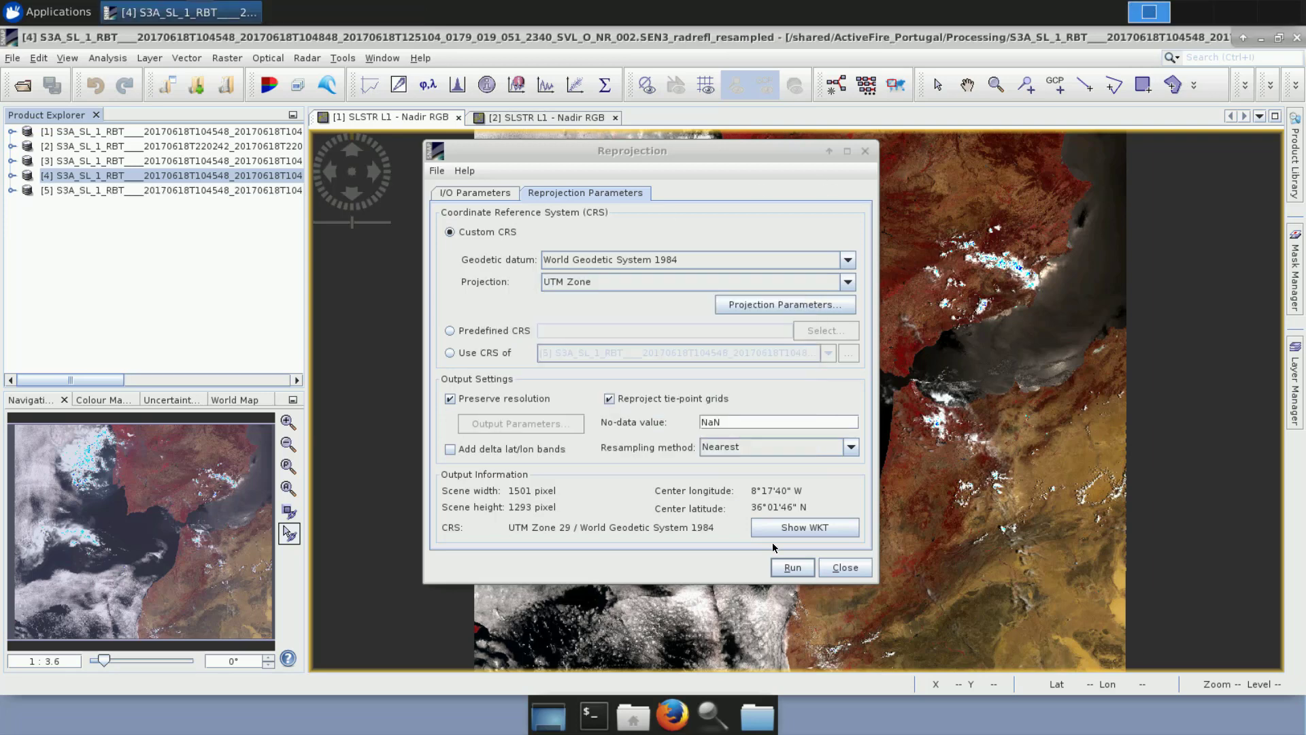
left_click(844, 566)
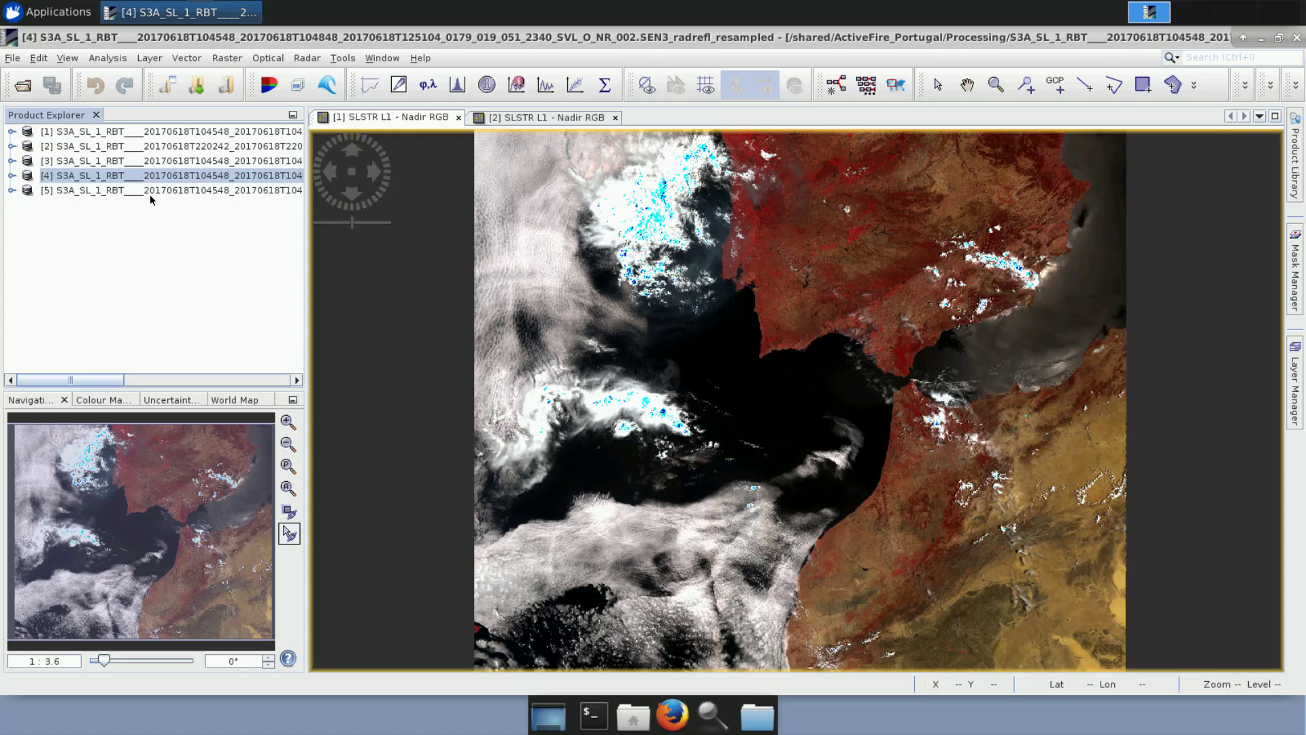
left_click(87, 190)
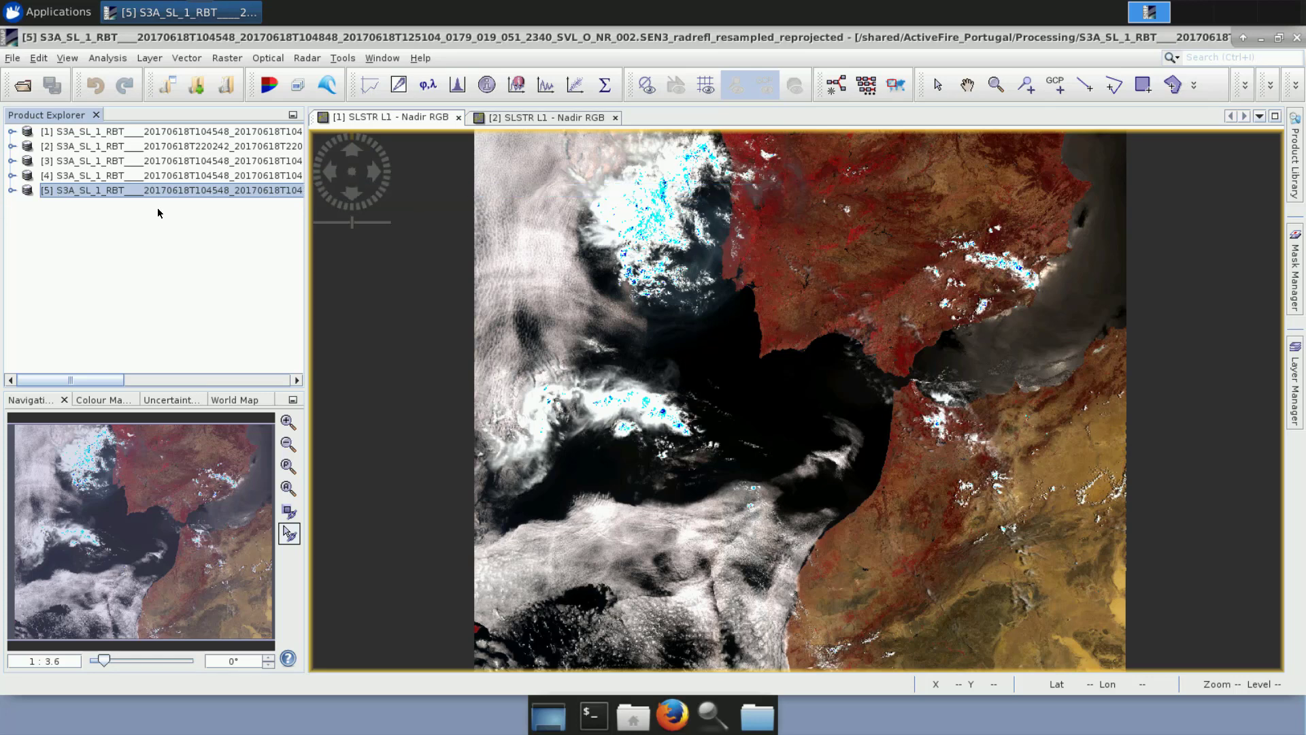
left_click(224, 59)
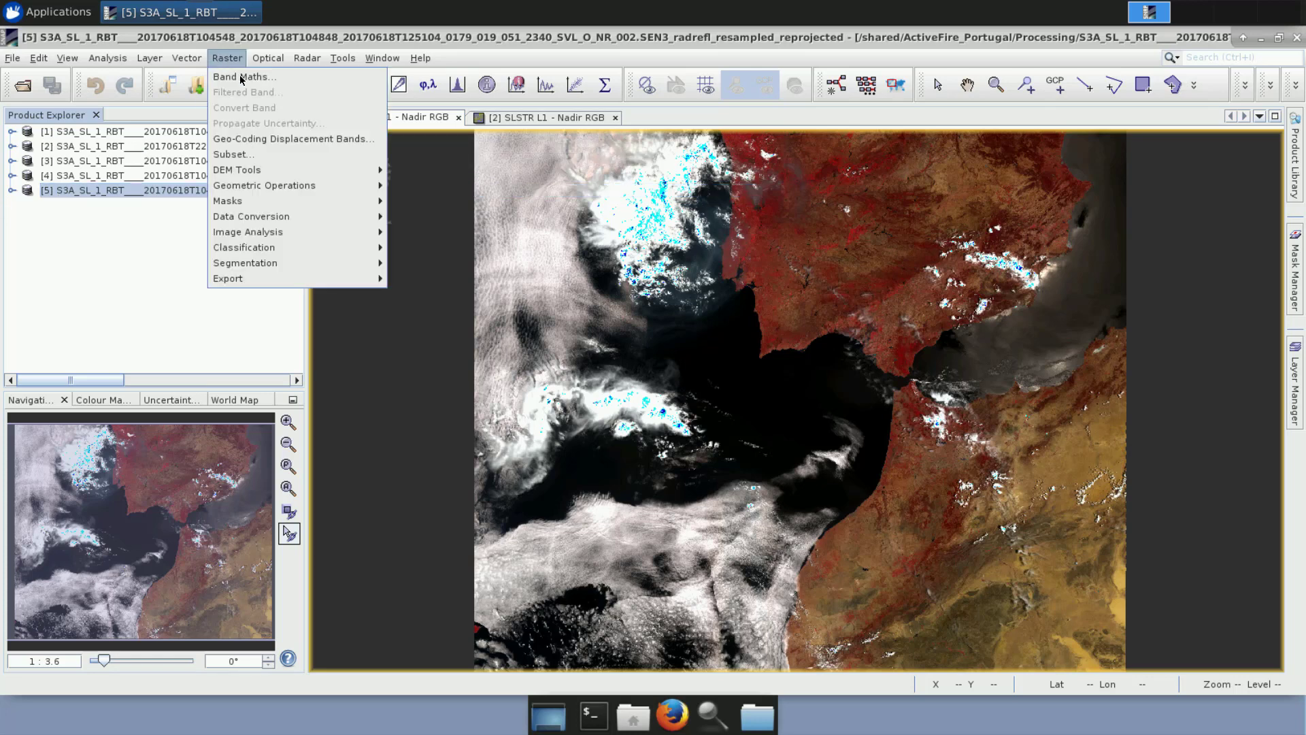
left_click(252, 156)
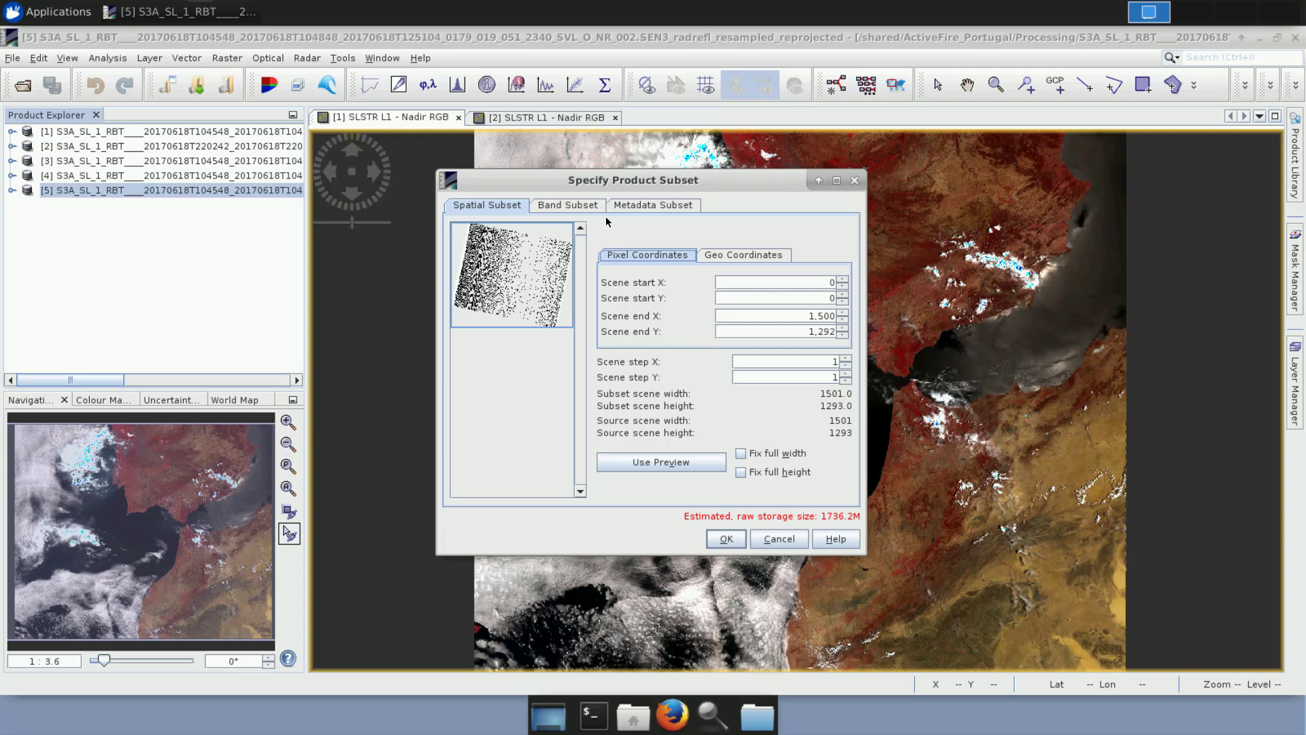
left_click(727, 256)
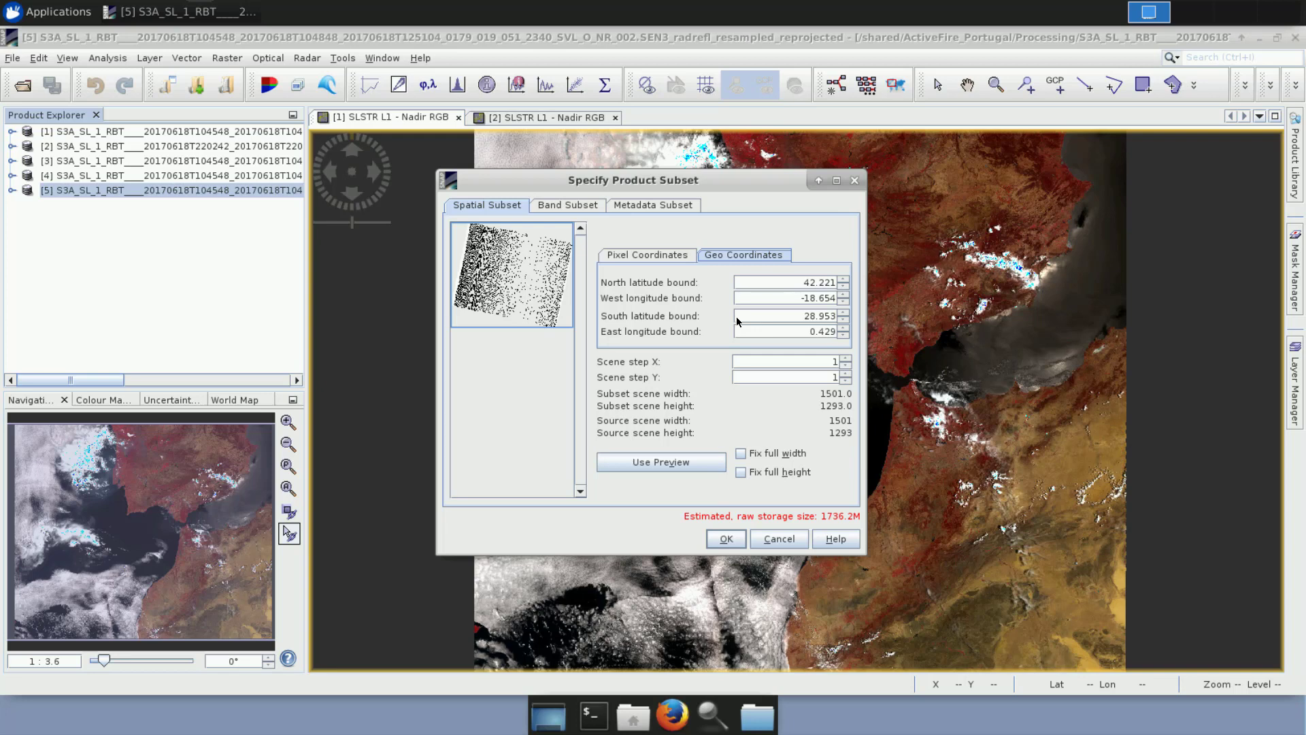
left_click(669, 260)
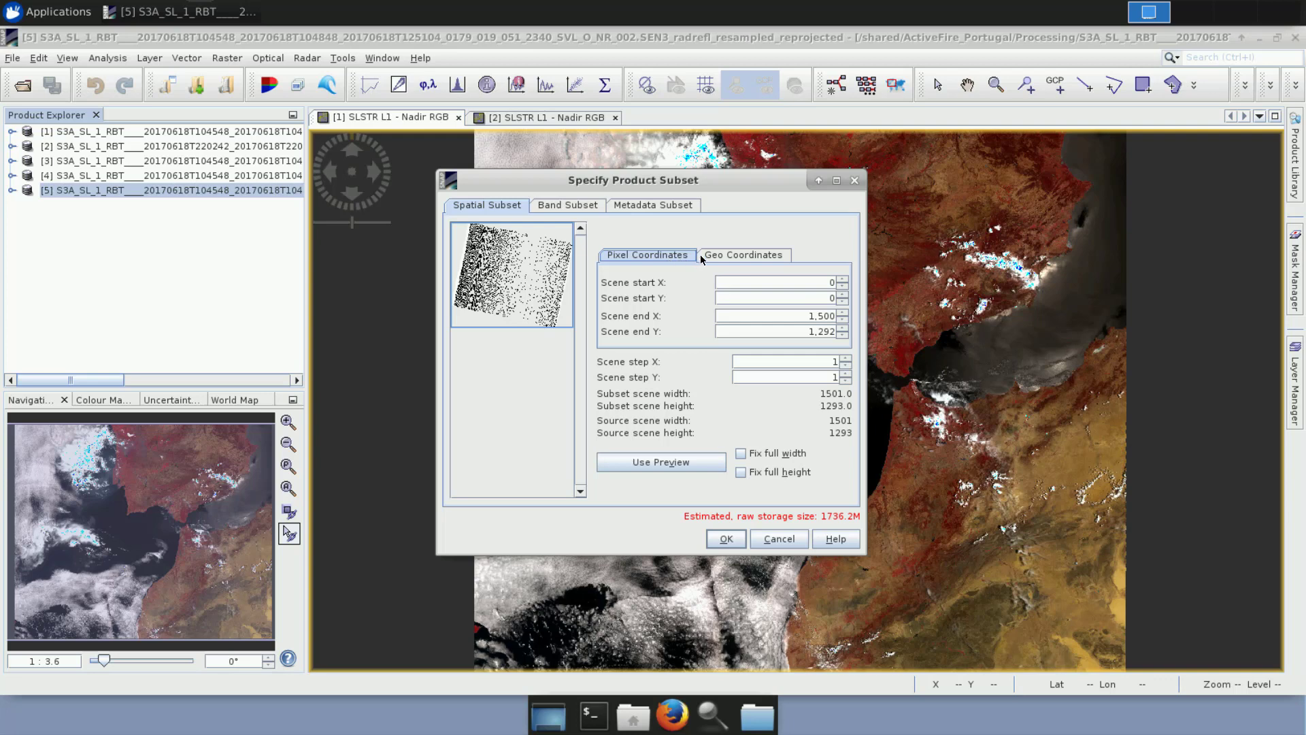
left_click(726, 257)
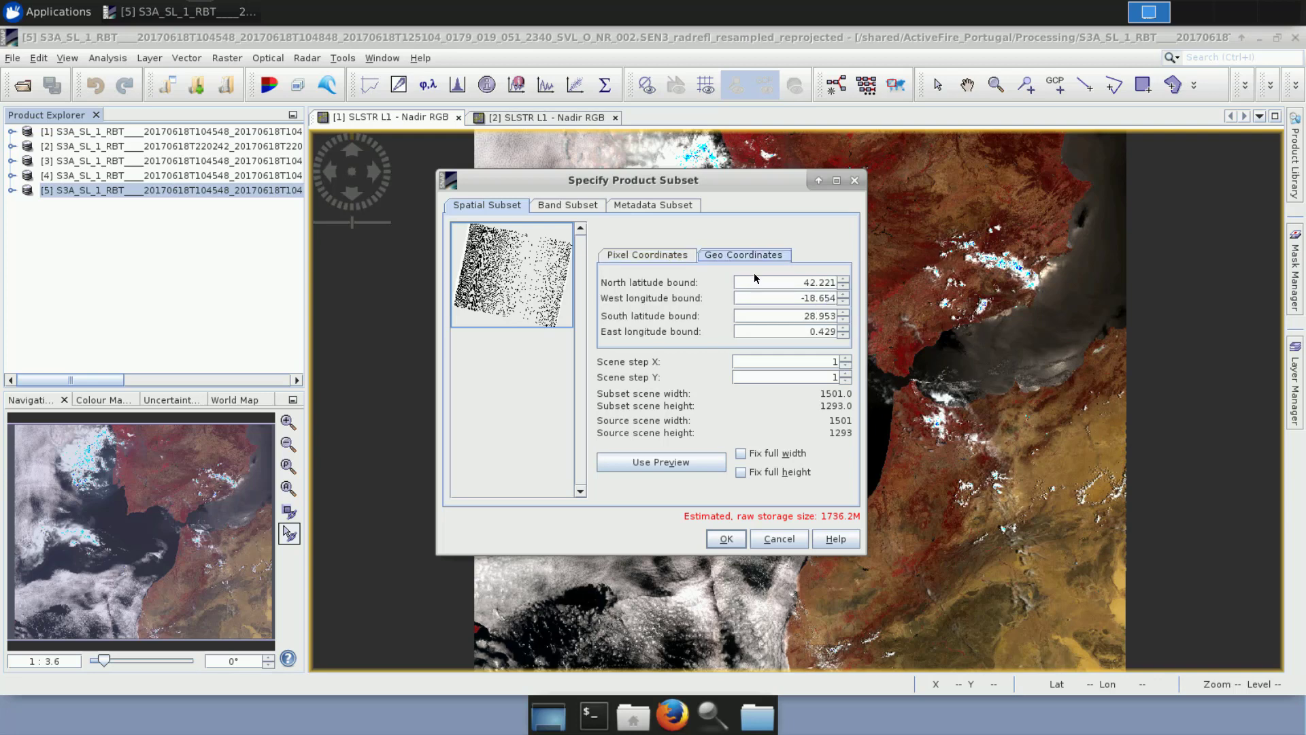
Set the subset's north latitude bound to 41 and its west longitude bound to -10.
double_click(821, 284)
type("41")
double_click(778, 298)
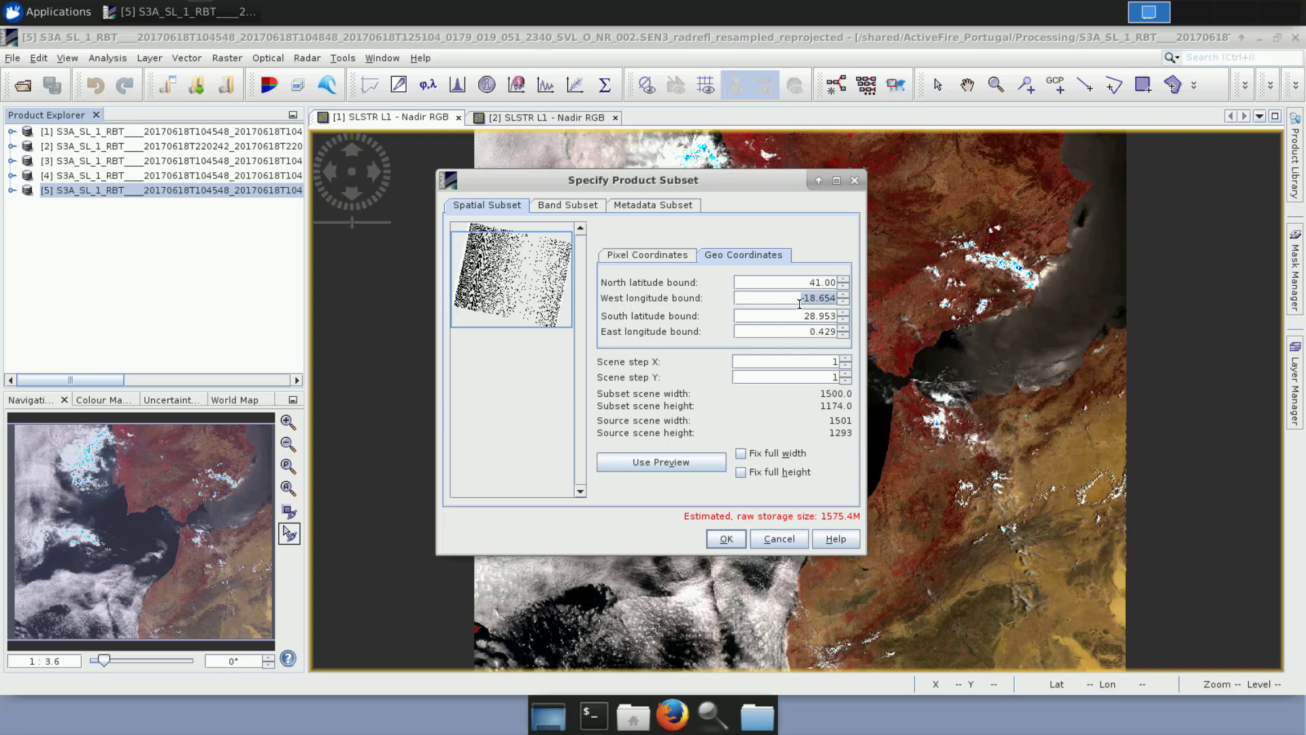
type("-10")
Set the subset's south latitude bound to 38 and its east longitude bound to -7.
left_click(770, 315)
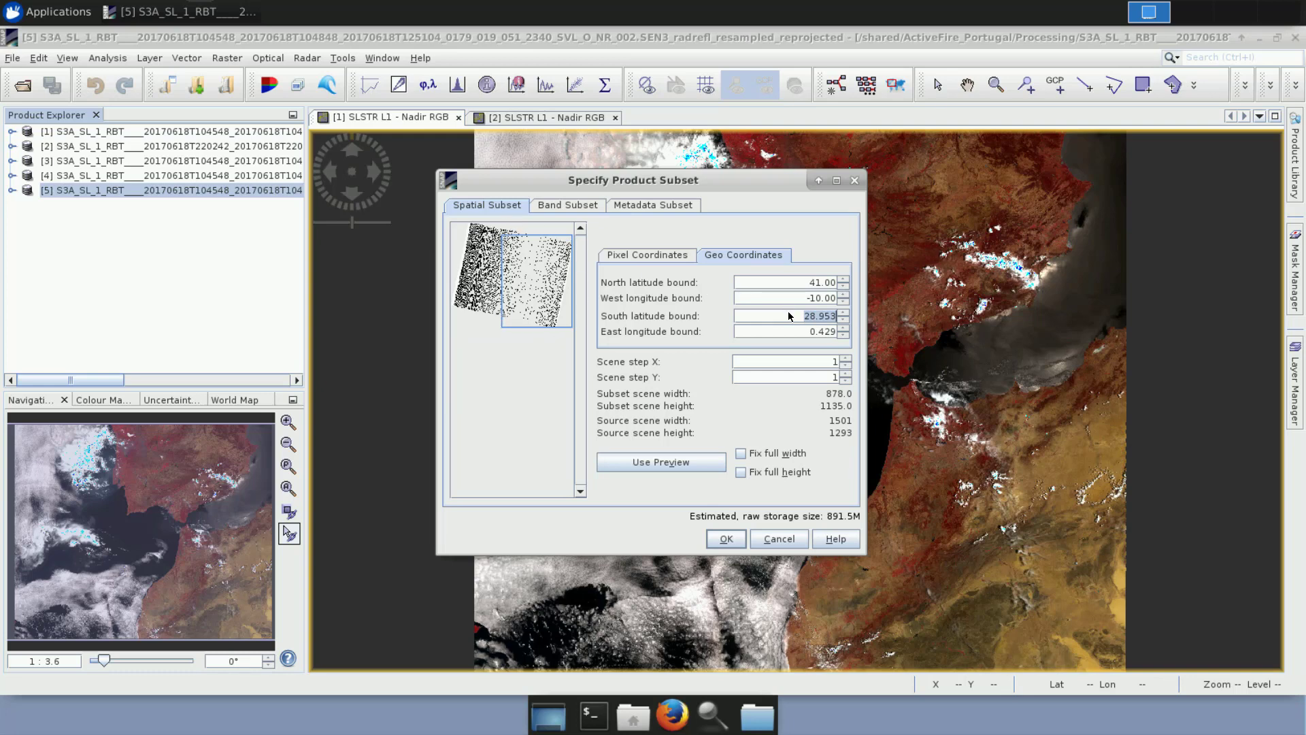
left_click(833, 314)
double_click(841, 313)
key("BackSpace")
type("38")
left_click(795, 332)
double_click(794, 332)
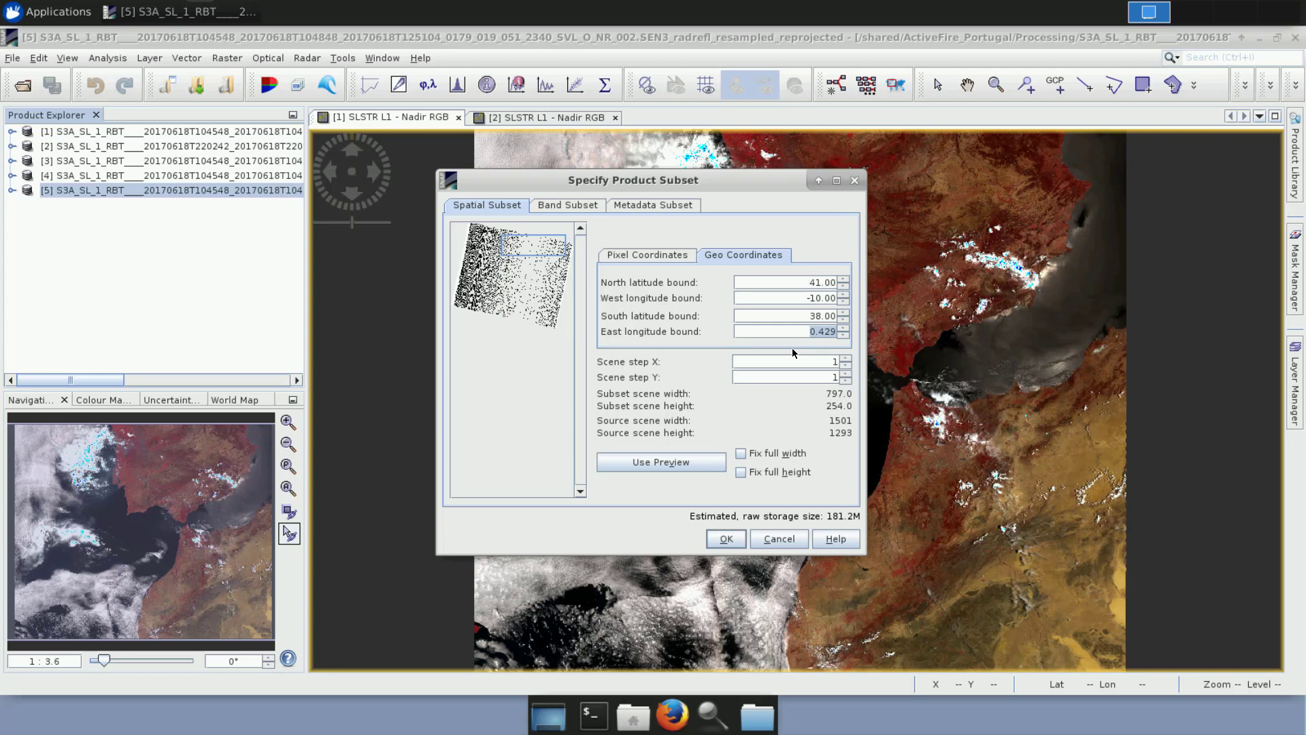
key("BackSpace")
type("-7")
left_click(797, 361)
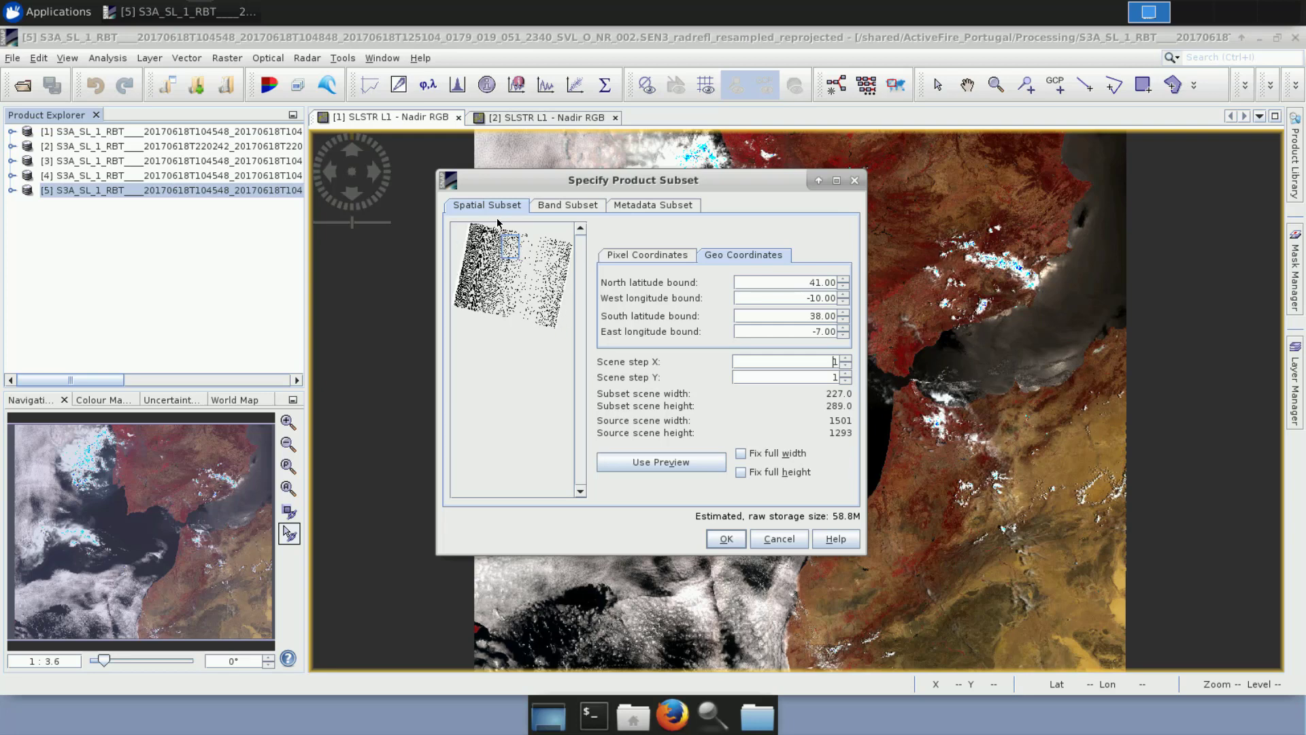
Review the band and metadata selections, keep everything selected, and create the subset product.
left_click(576, 207)
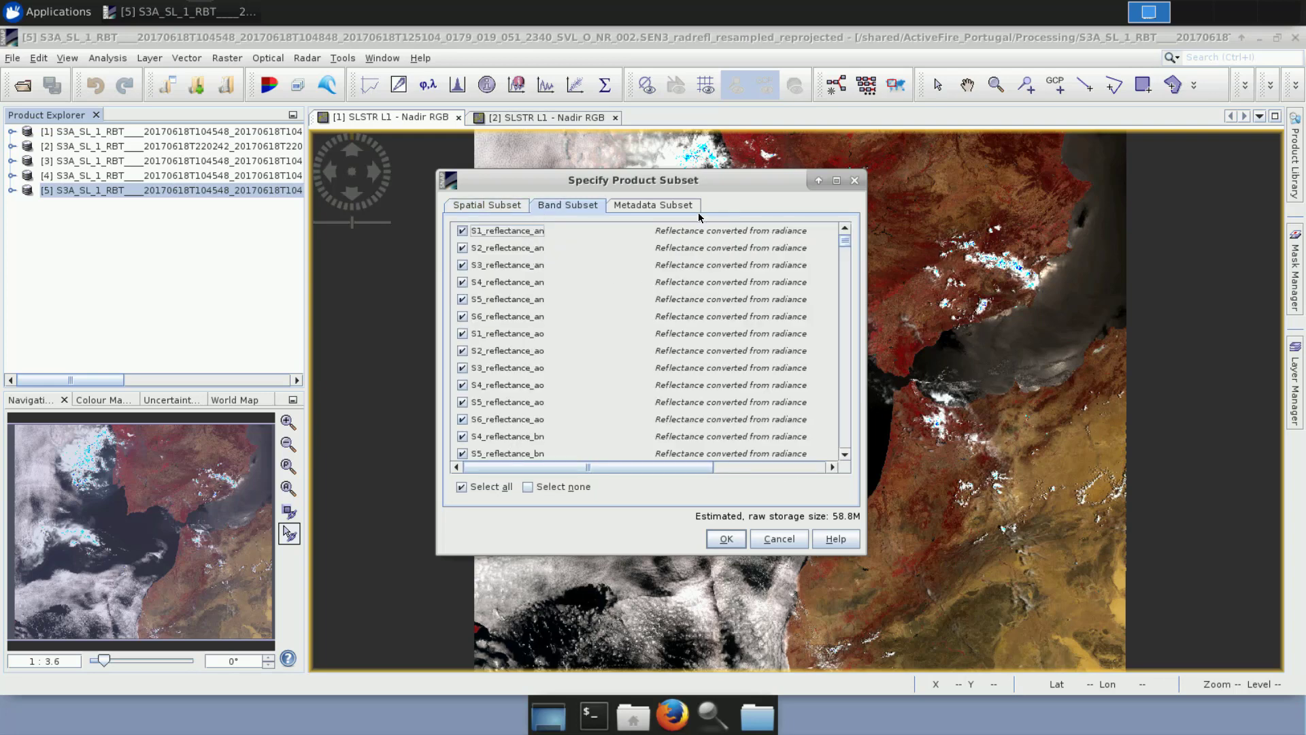
left_click(643, 204)
scroll(598, 232, "down", 10)
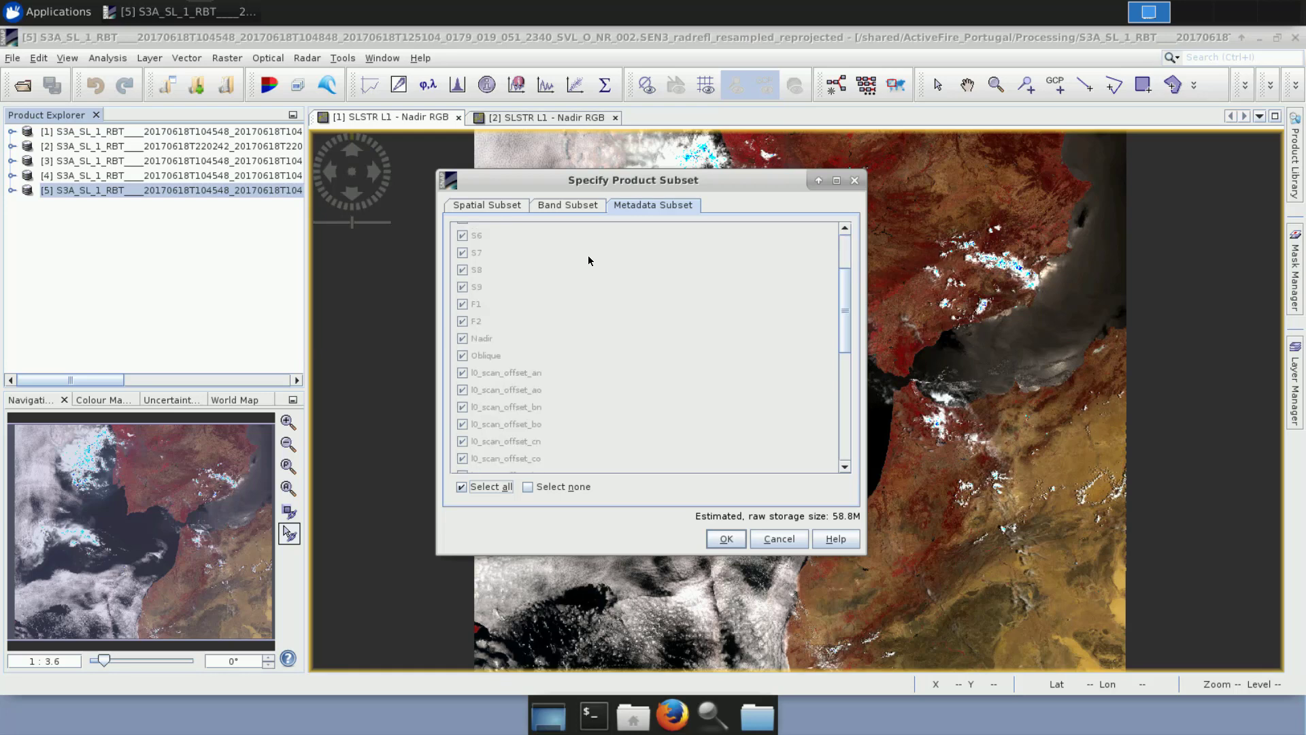
scroll(590, 301, "up", 10)
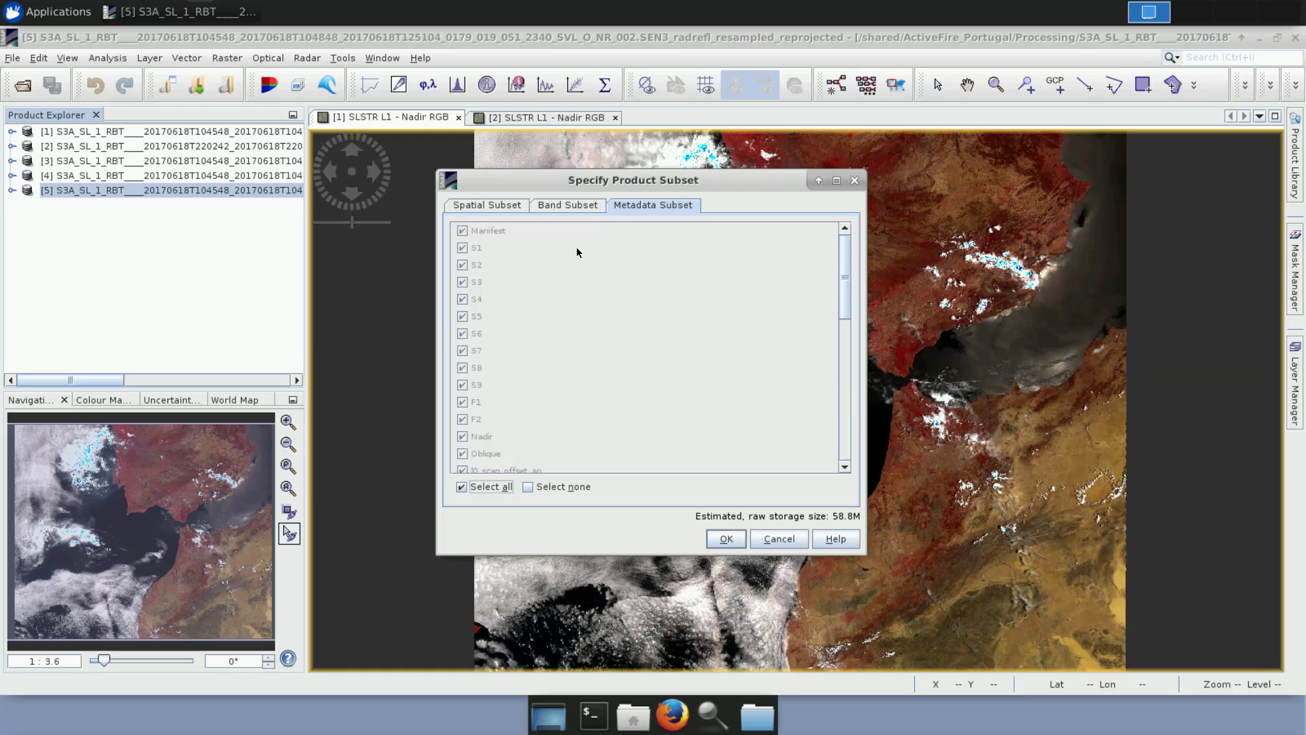
left_click(570, 208)
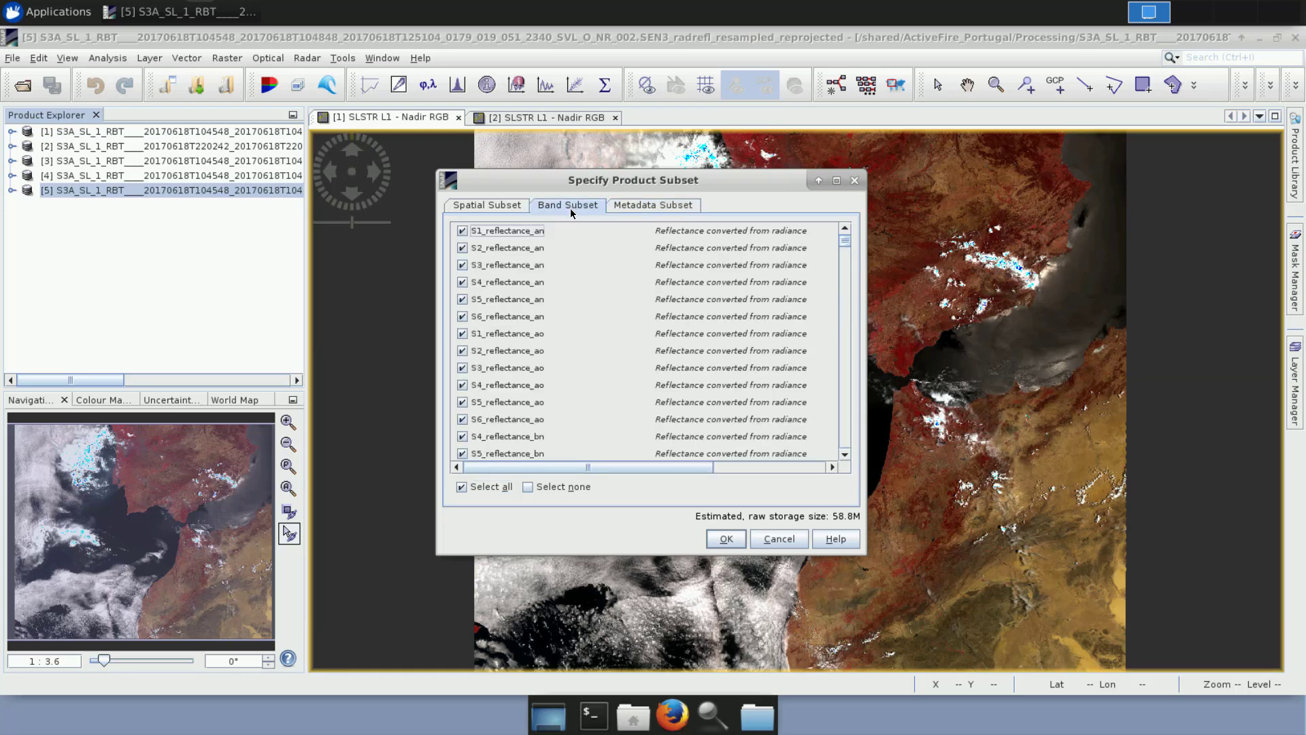
left_click(725, 538)
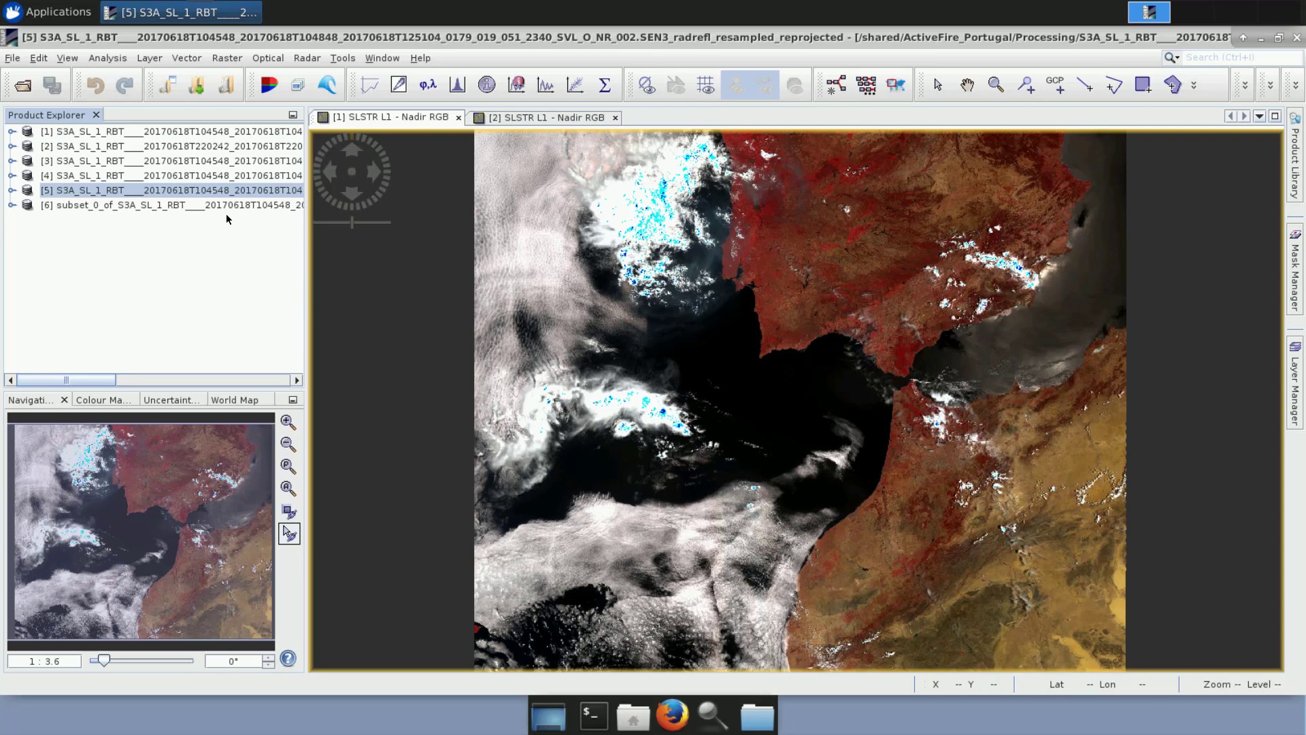
Open an RGB image of the subset product [6] with S3_reflectance_an as red, S2_reflectance_an as green and S1_reflectance_an as blue.
left_click(226, 206)
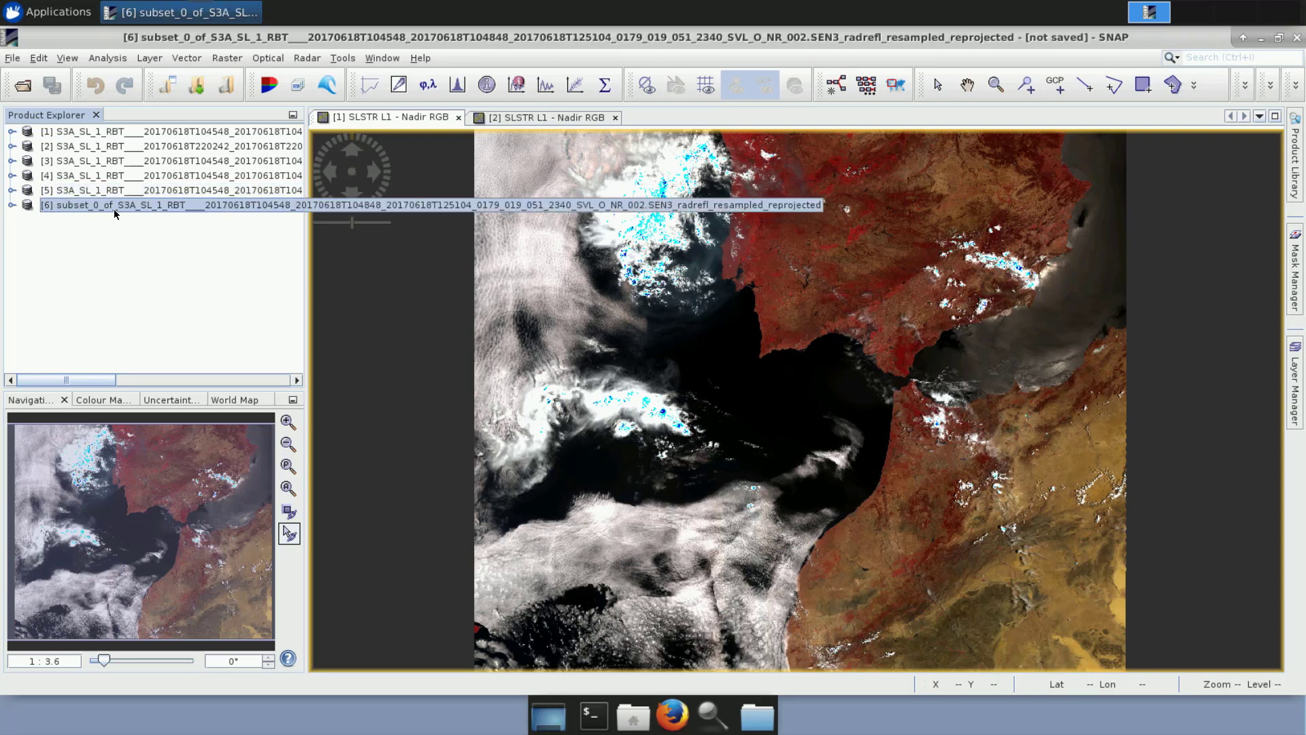
right_click(113, 208)
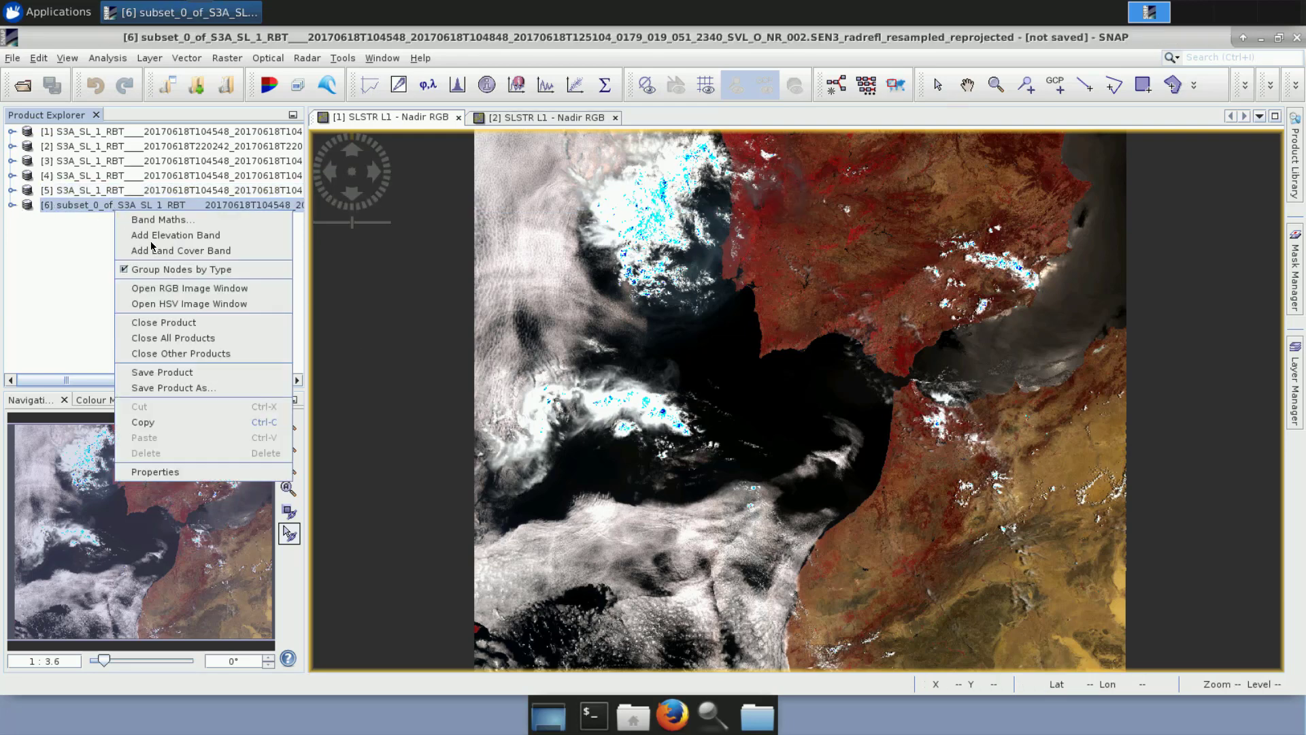
left_click(175, 289)
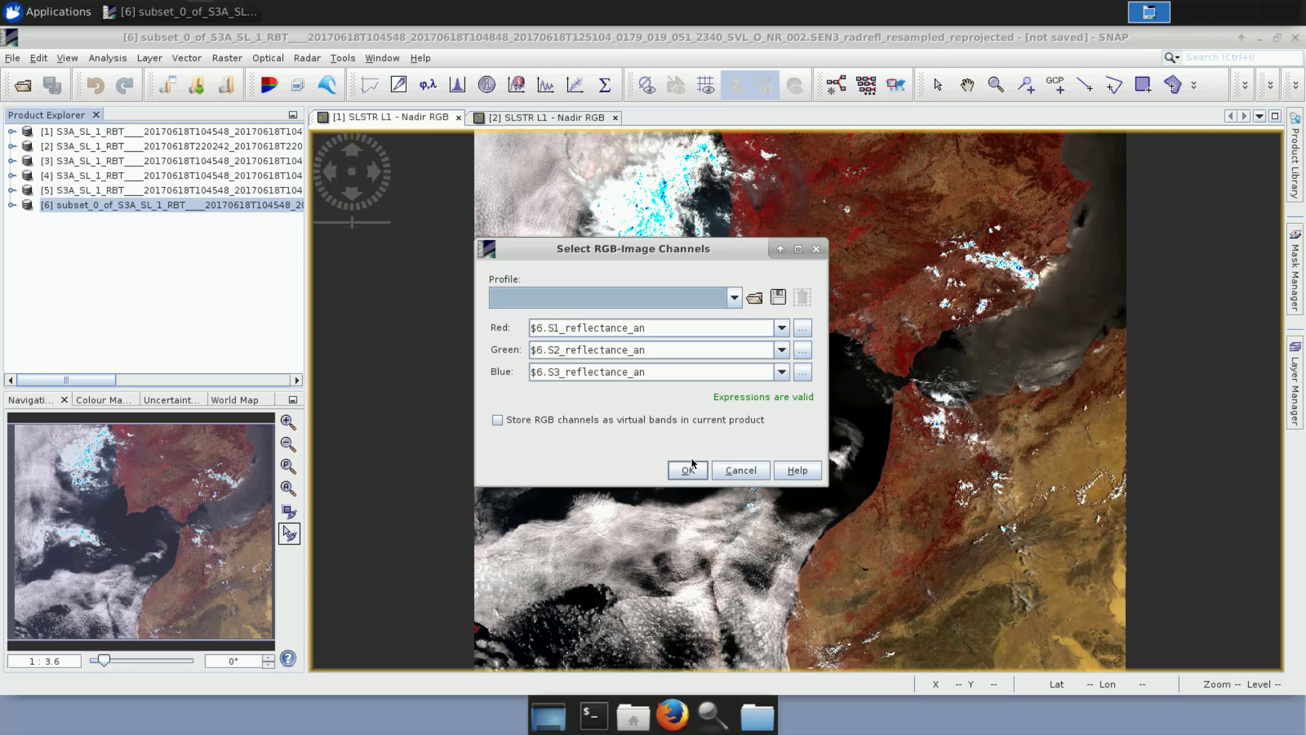
left_click(782, 328)
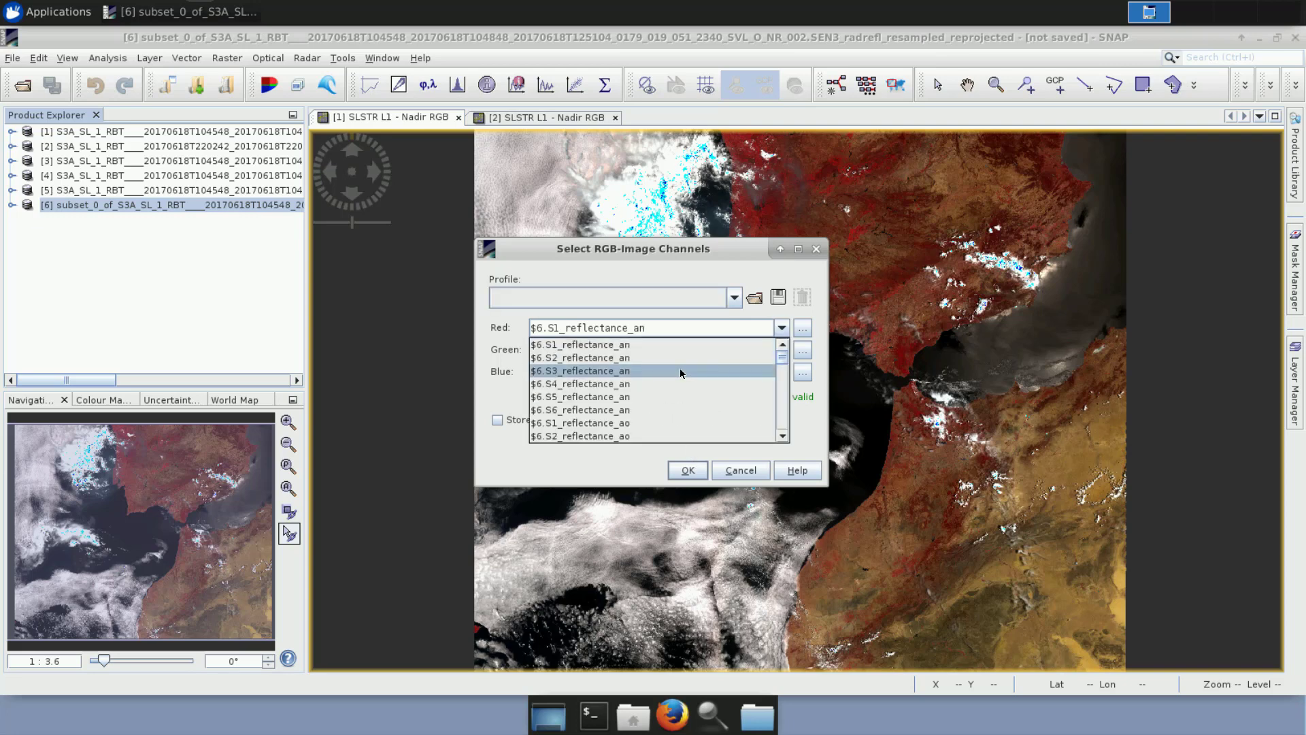
left_click(682, 370)
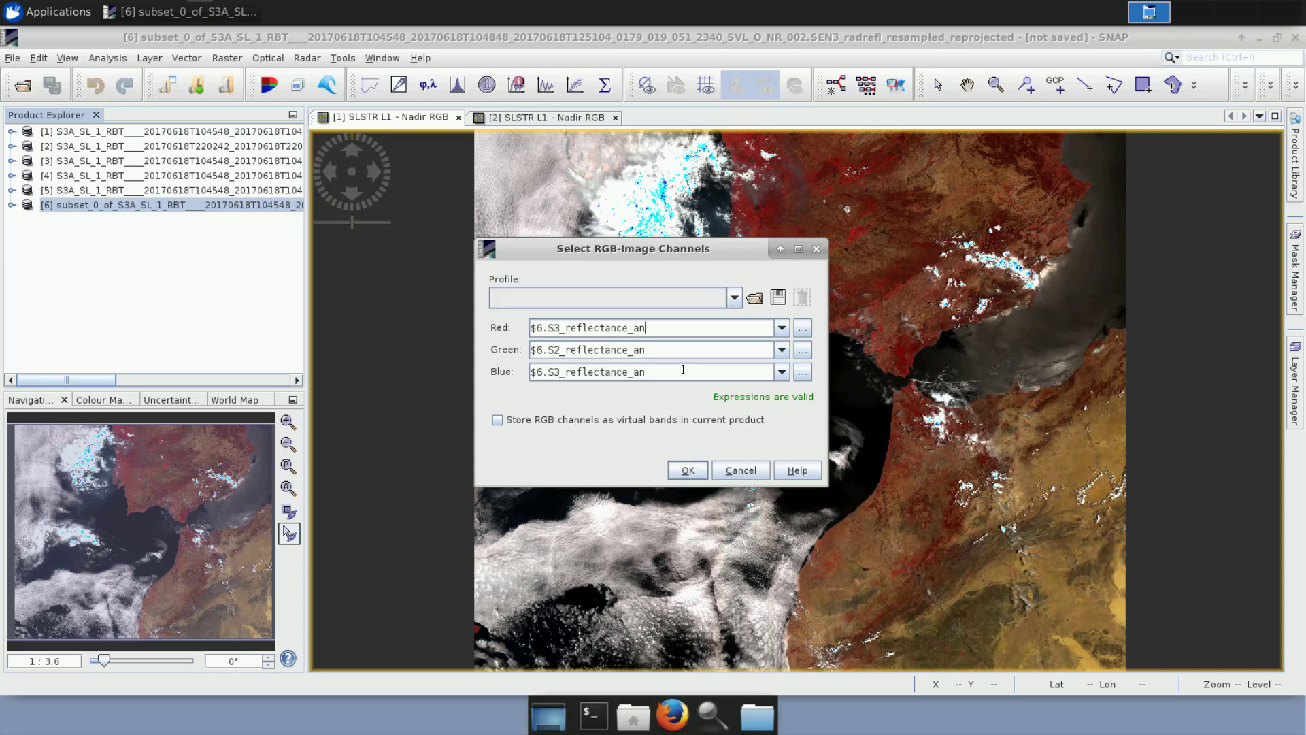
left_click(782, 372)
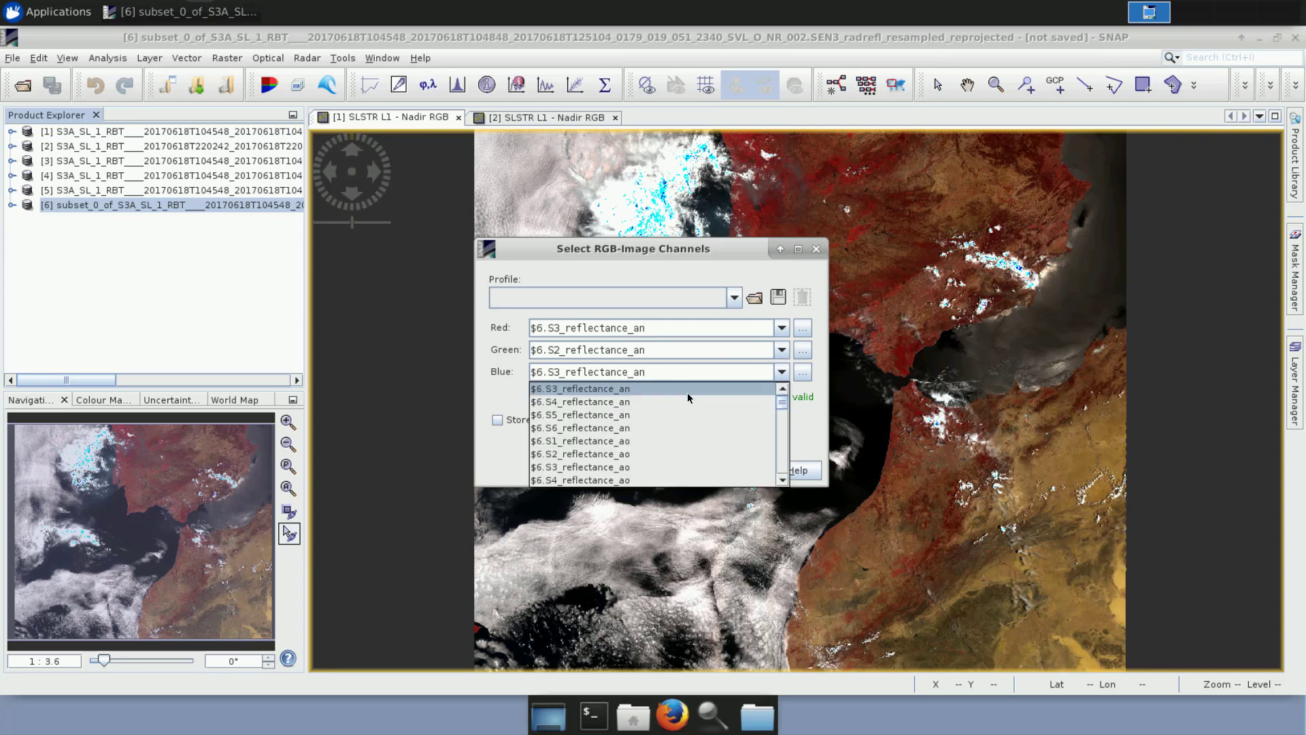
scroll(677, 407, "up", 1)
left_click(628, 388)
left_click(688, 470)
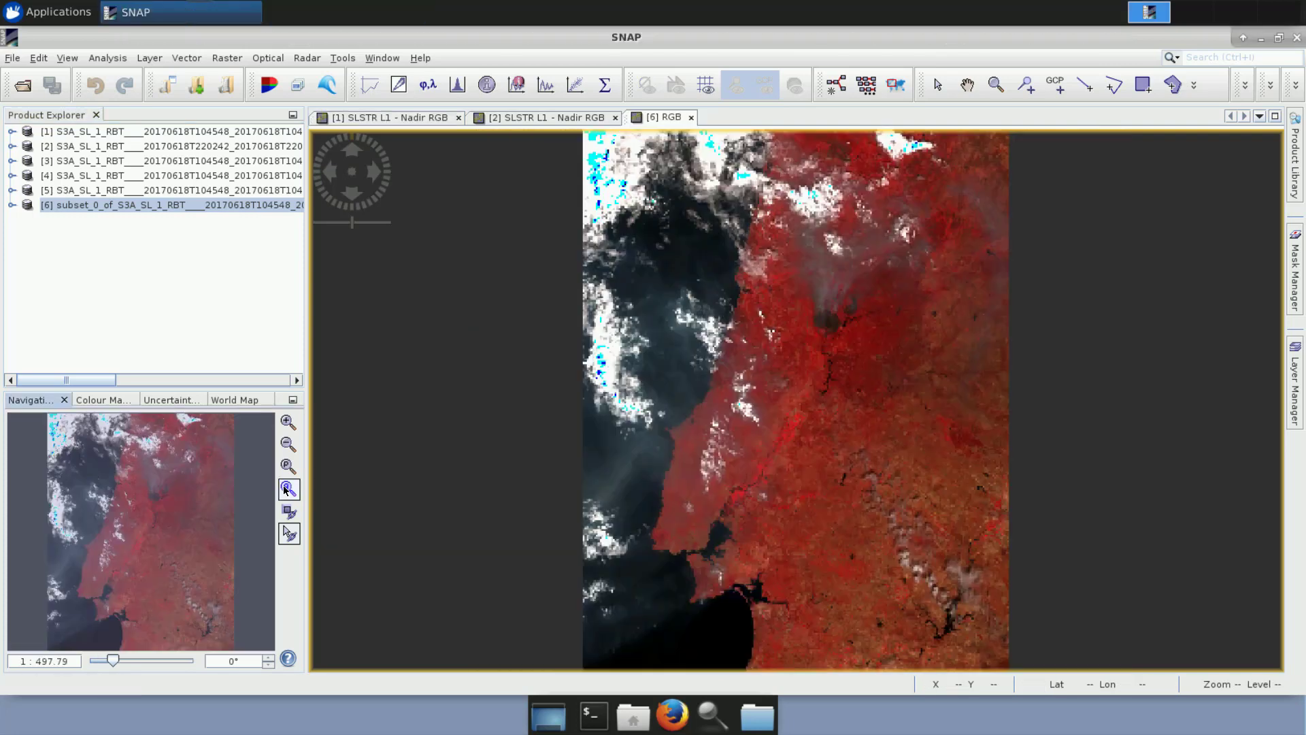
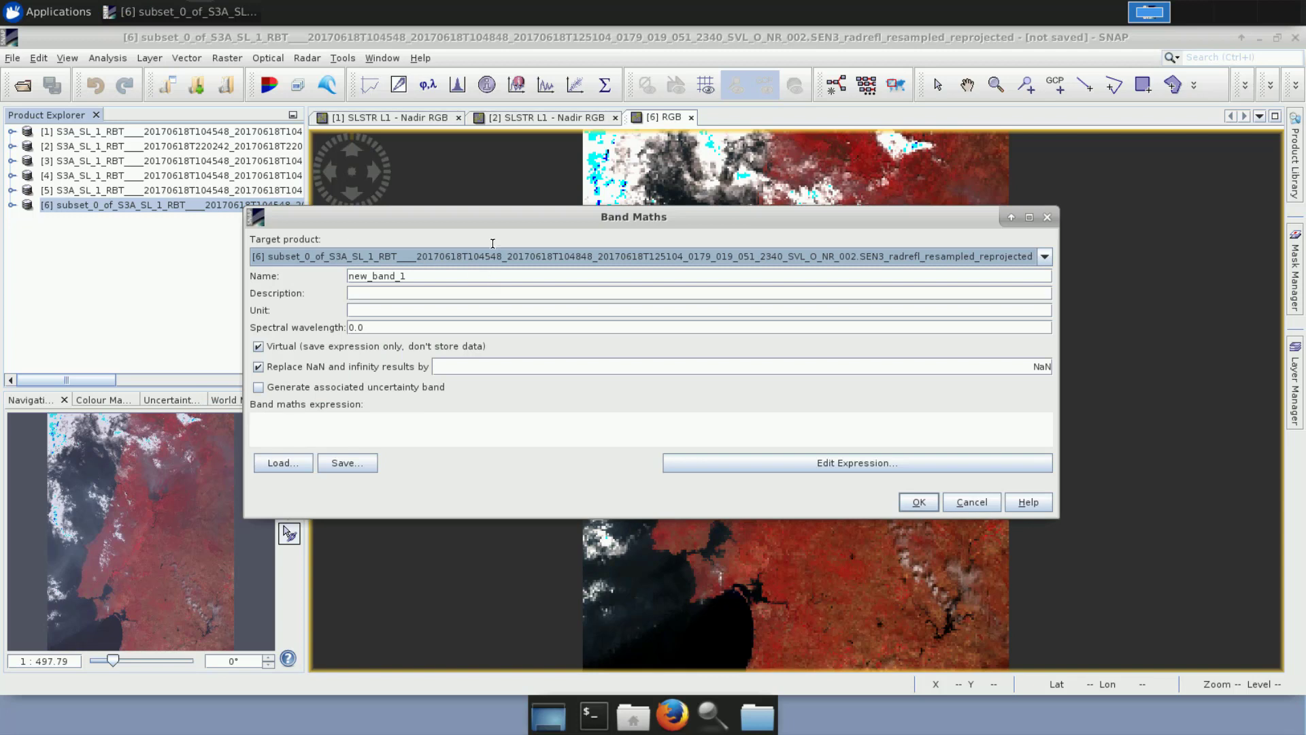
Name the new Band Maths band cloud_mask and make it a stored band rather than a virtual one.
left_click_drag(484, 212, 553, 193)
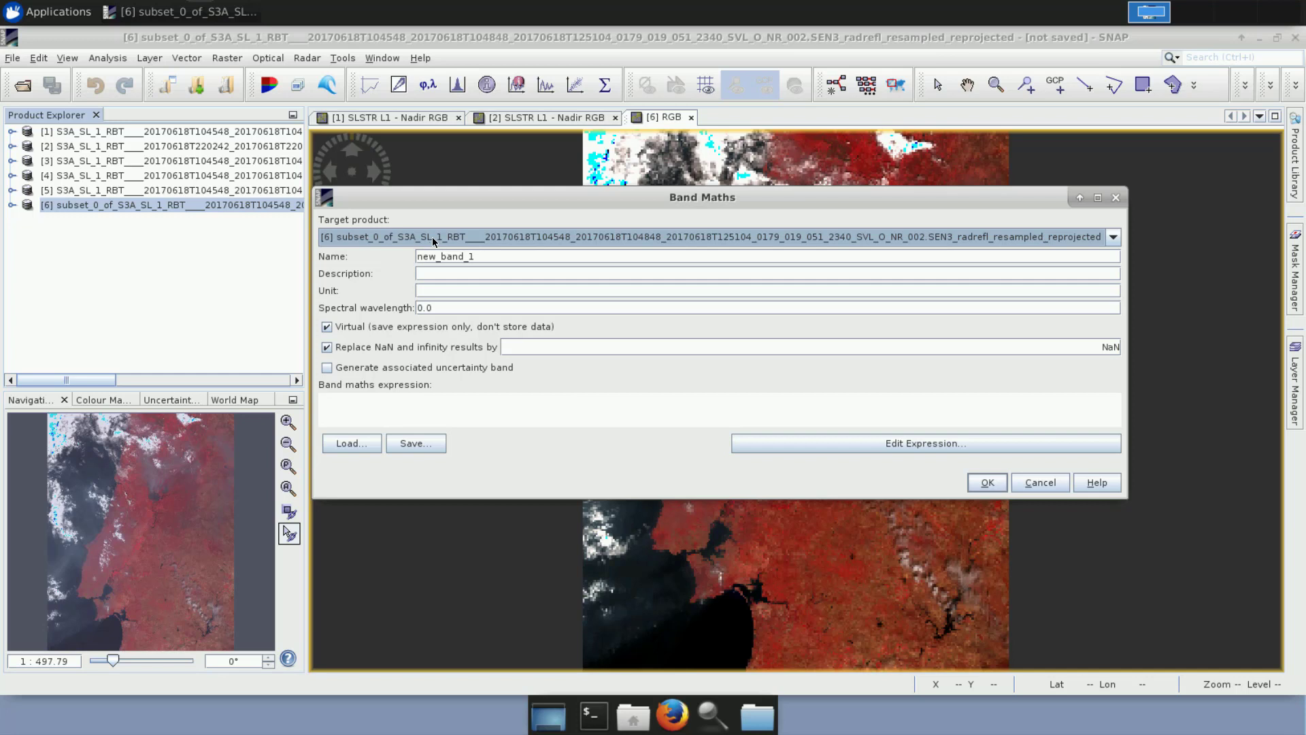
left_click_drag(474, 256, 388, 255)
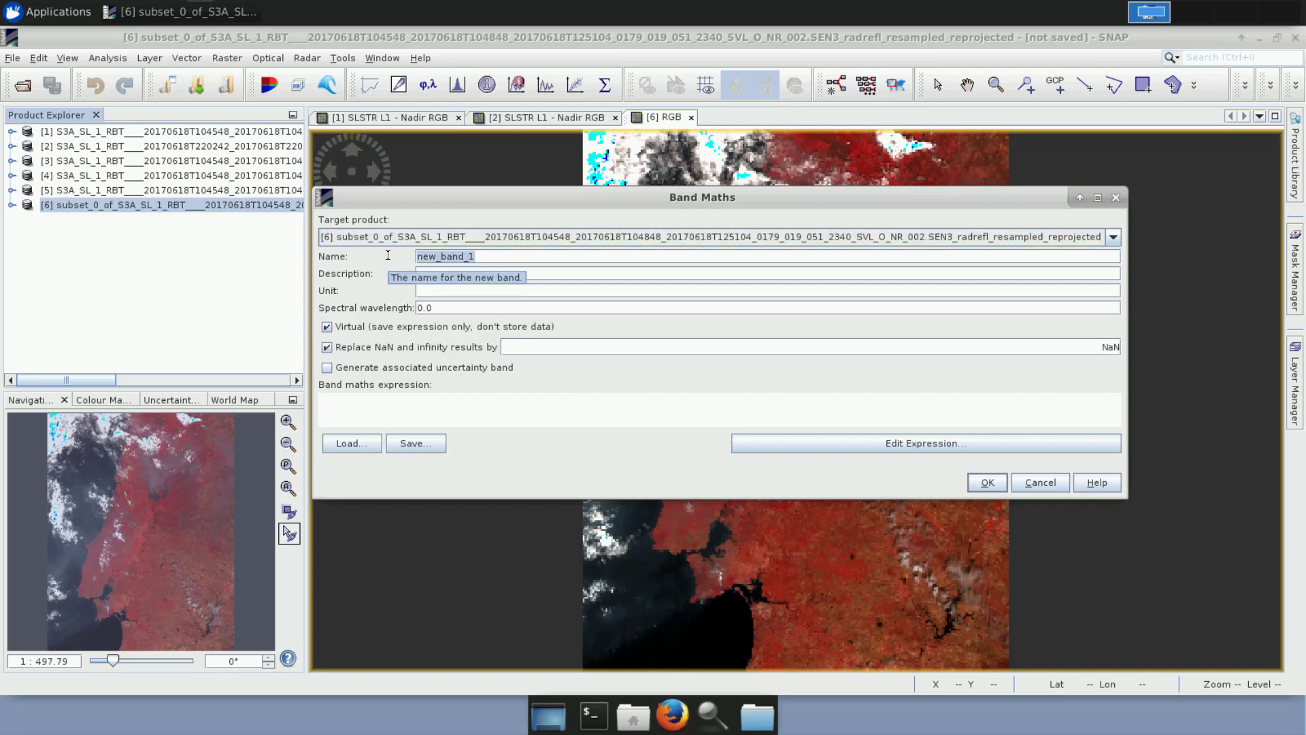
type("cloud_")
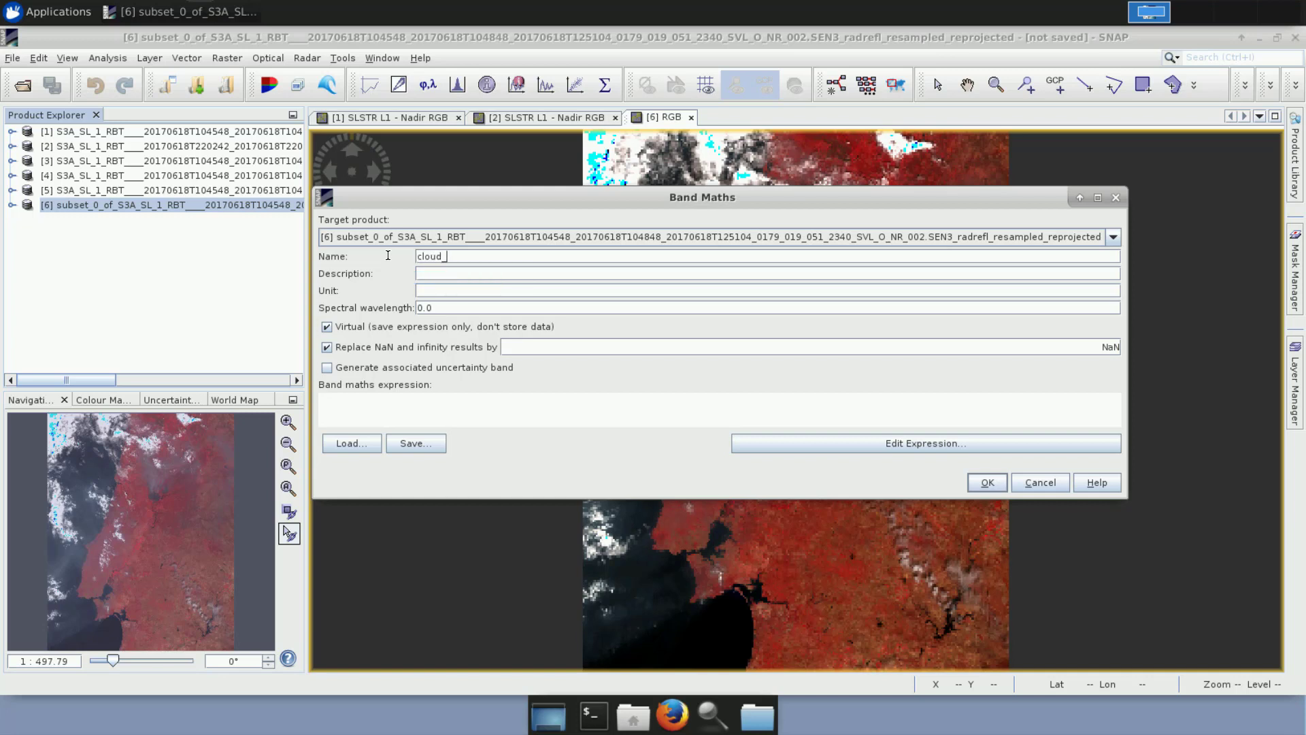
type("mask")
left_click(328, 327)
left_click(327, 327)
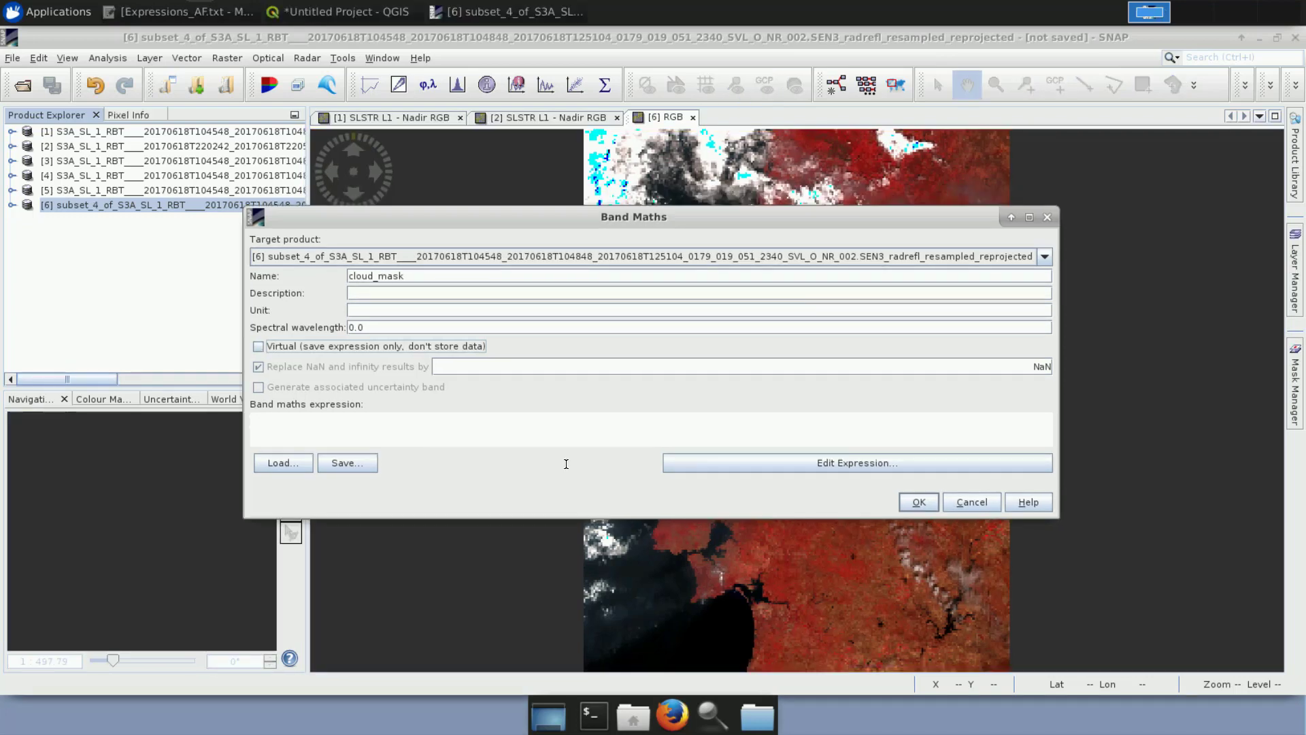
Begin the cloud mask expression with (S2_reflectance_an + S3_reflectance_an) > 0.9 or.
left_click(755, 461)
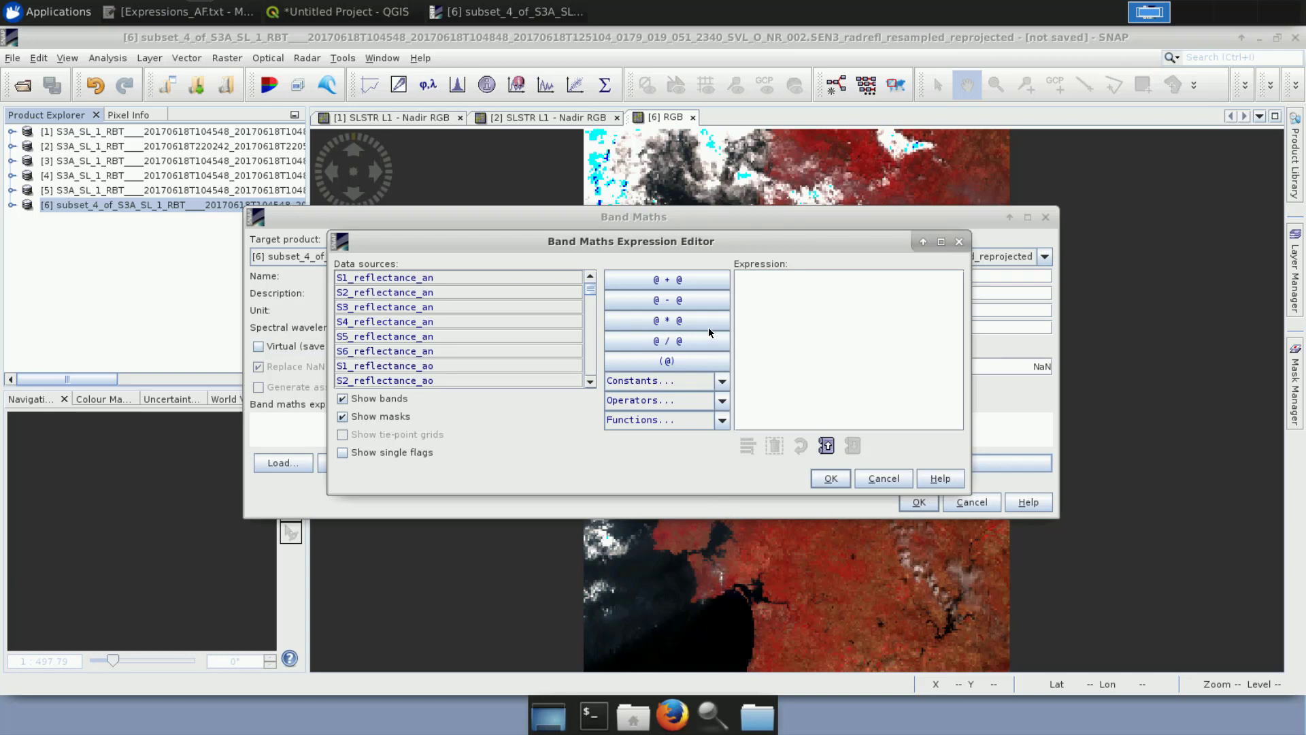
type("()")
key("Left")
left_click(414, 290)
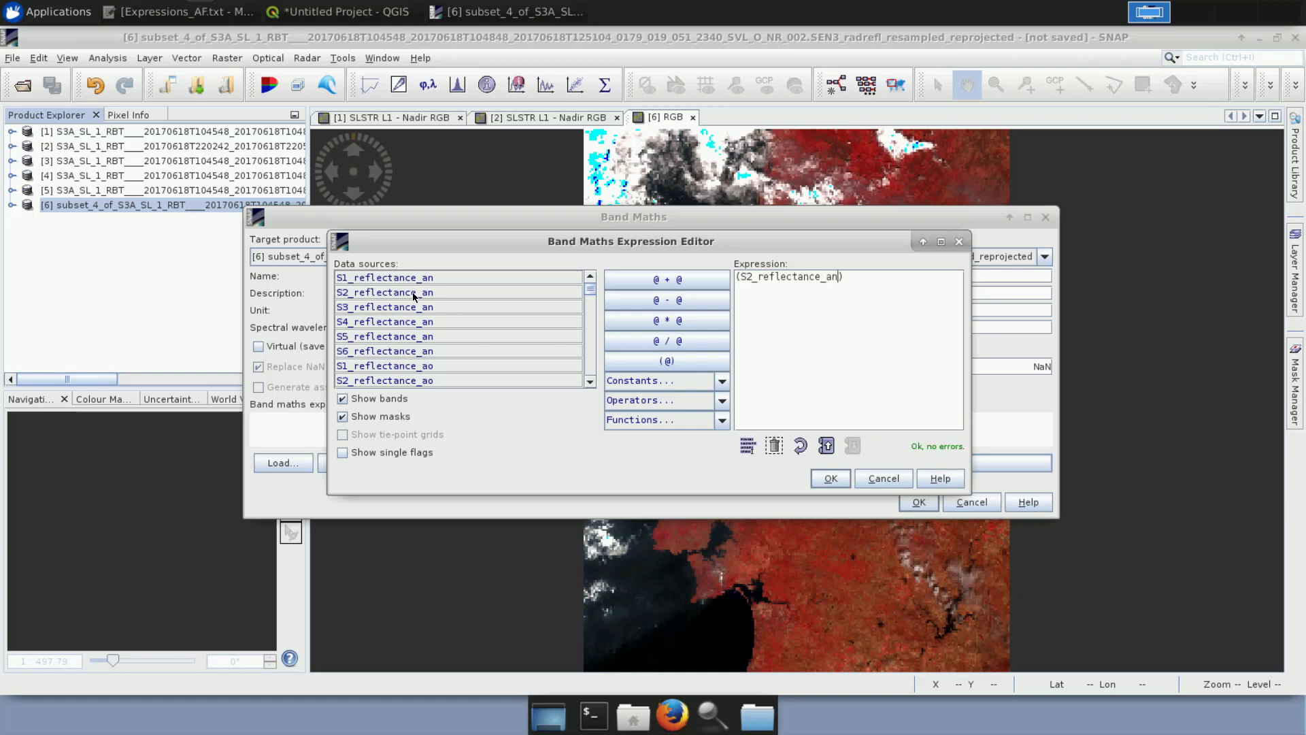
type("+")
left_click(396, 307)
type("> ")
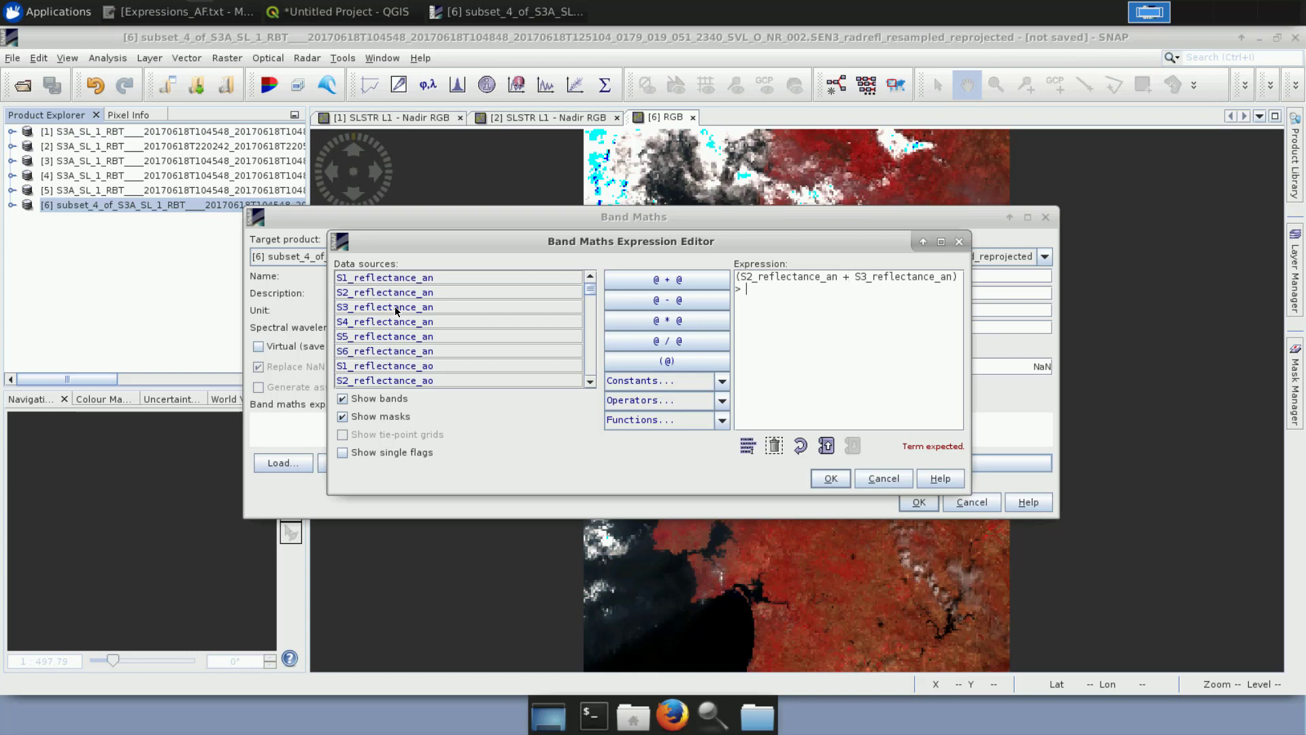
type("0.9 or")
Hide masks from the data sources and append S9_BT_in < 265 to the cloud mask expression.
scroll(544, 312, "down", 2)
scroll(446, 366, "down", 10)
scroll(449, 366, "down", 8)
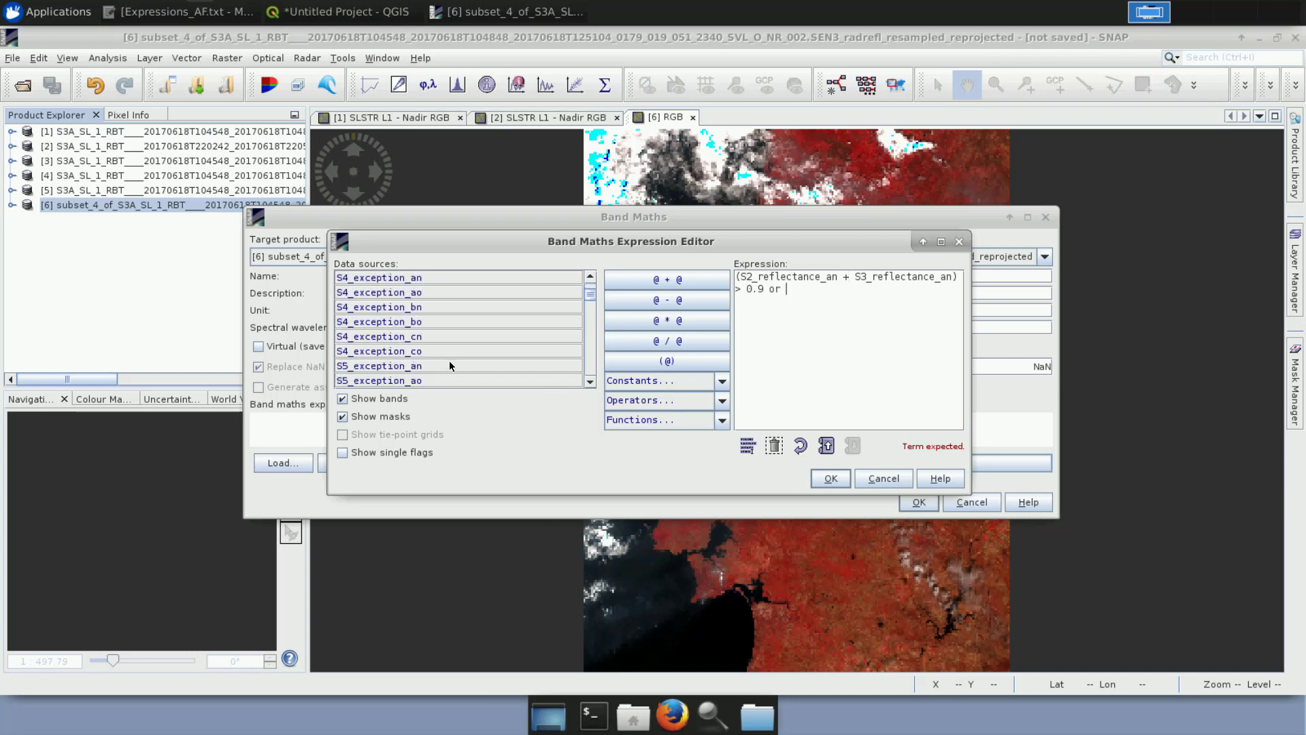
scroll(450, 365, "down", 8)
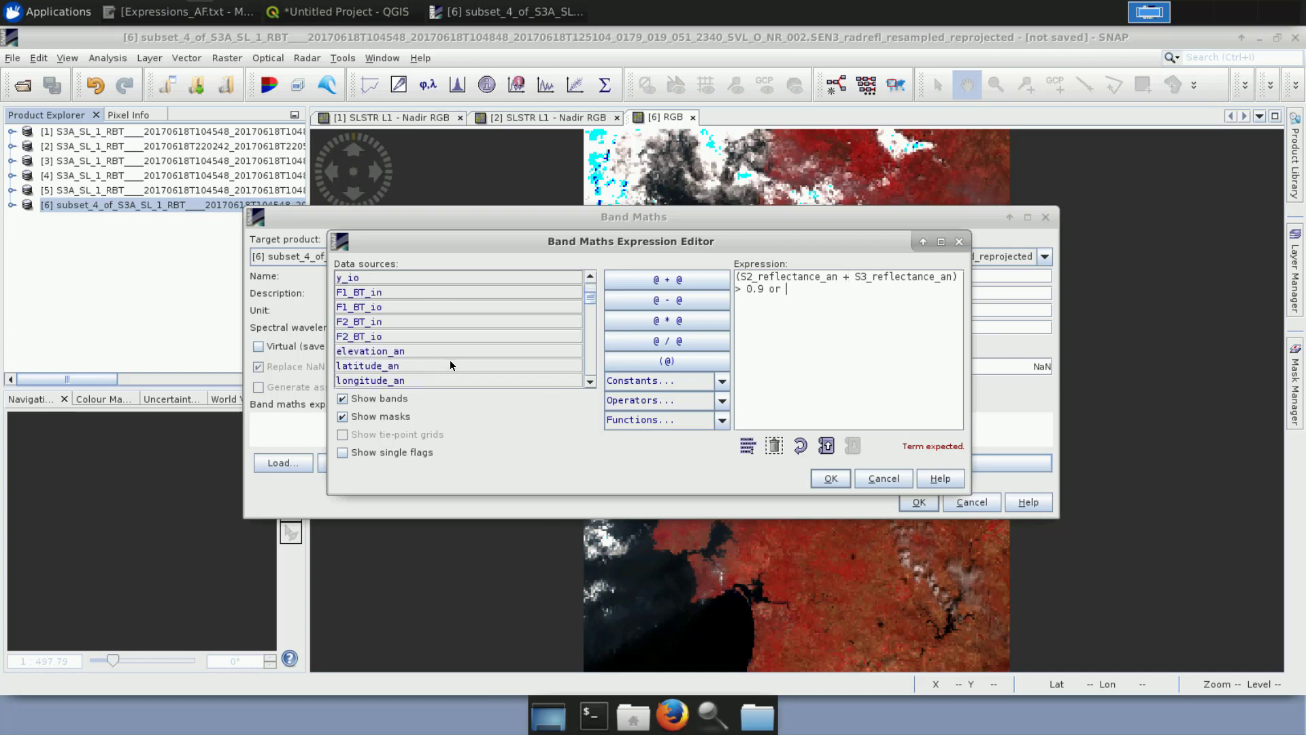
scroll(450, 365, "down", 6)
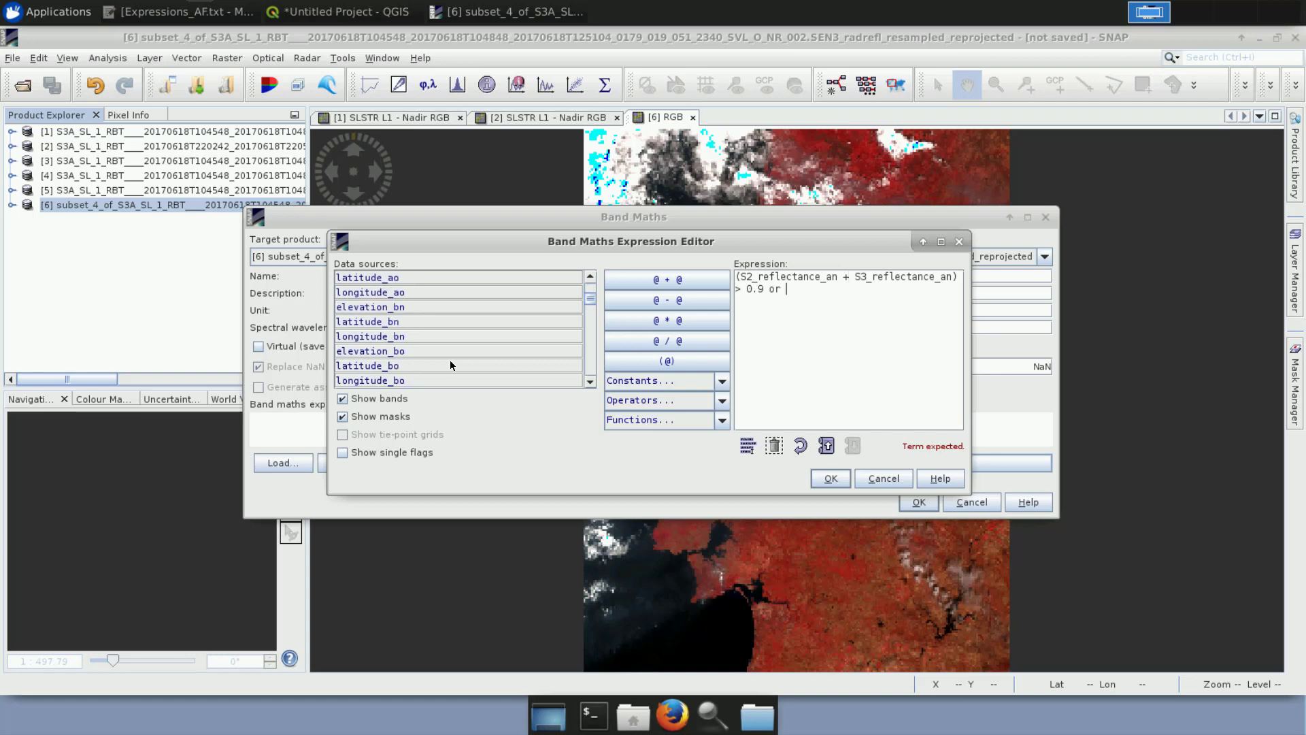
scroll(450, 364, "down", 6)
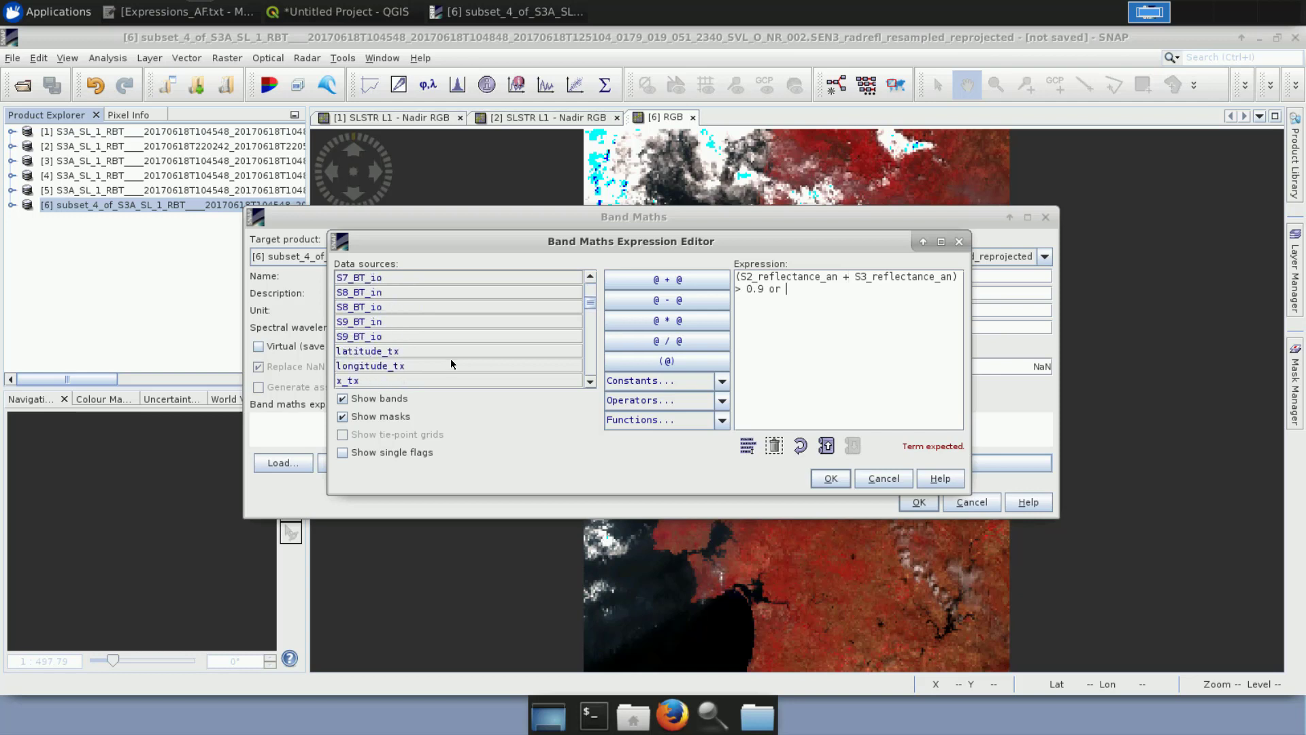
left_click(343, 417)
scroll(429, 339, "down", 10)
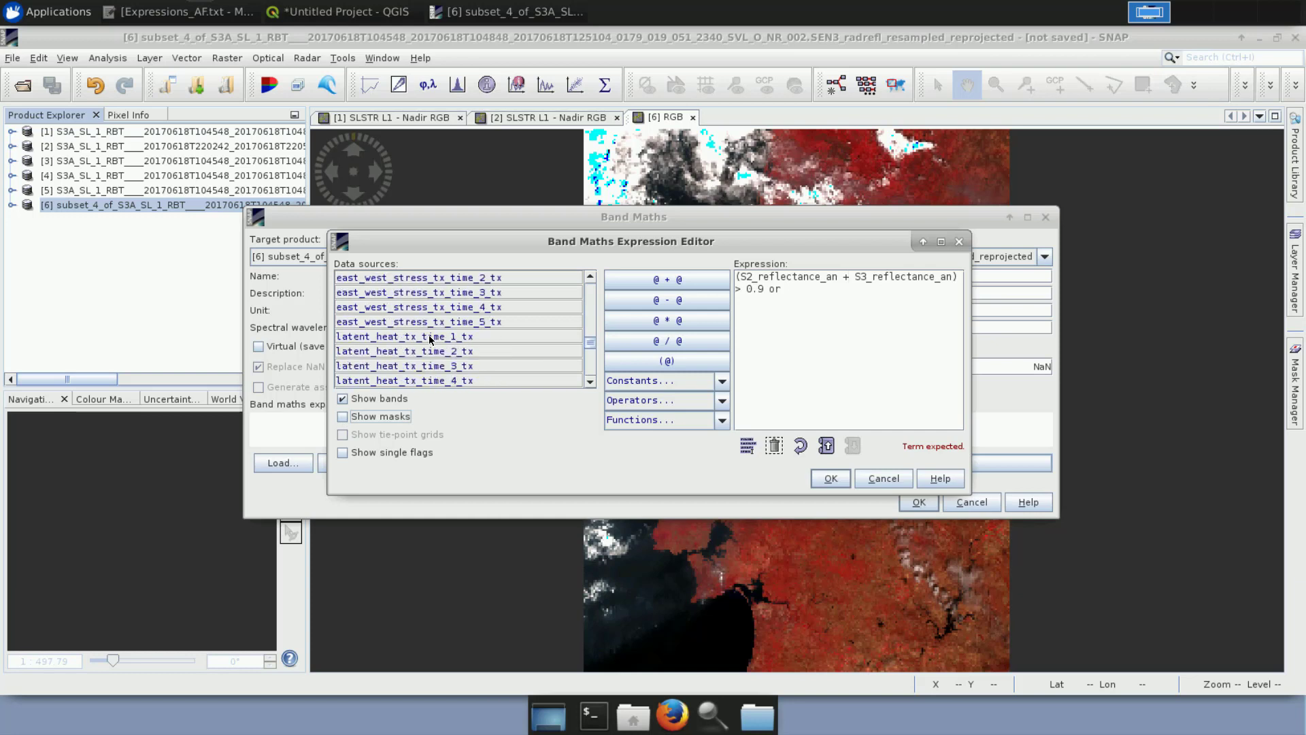
scroll(429, 339, "down", 13)
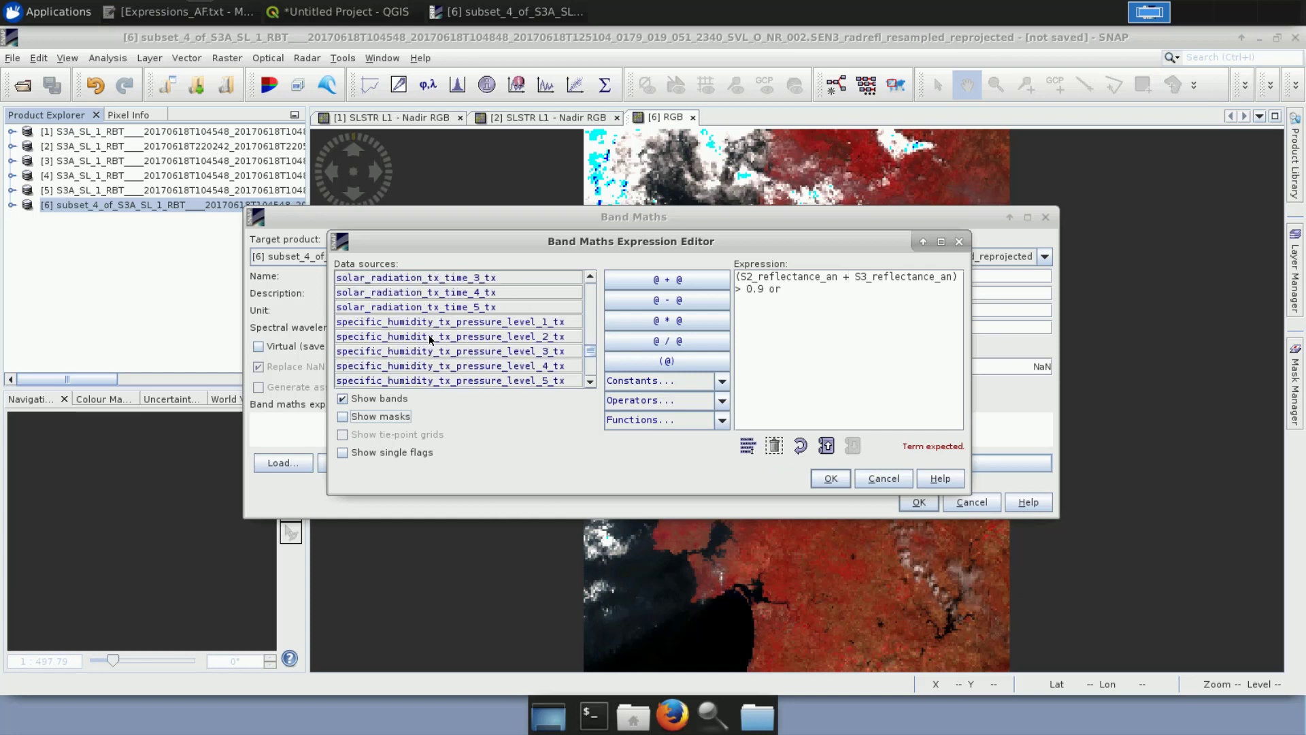
scroll(429, 339, "down", 5)
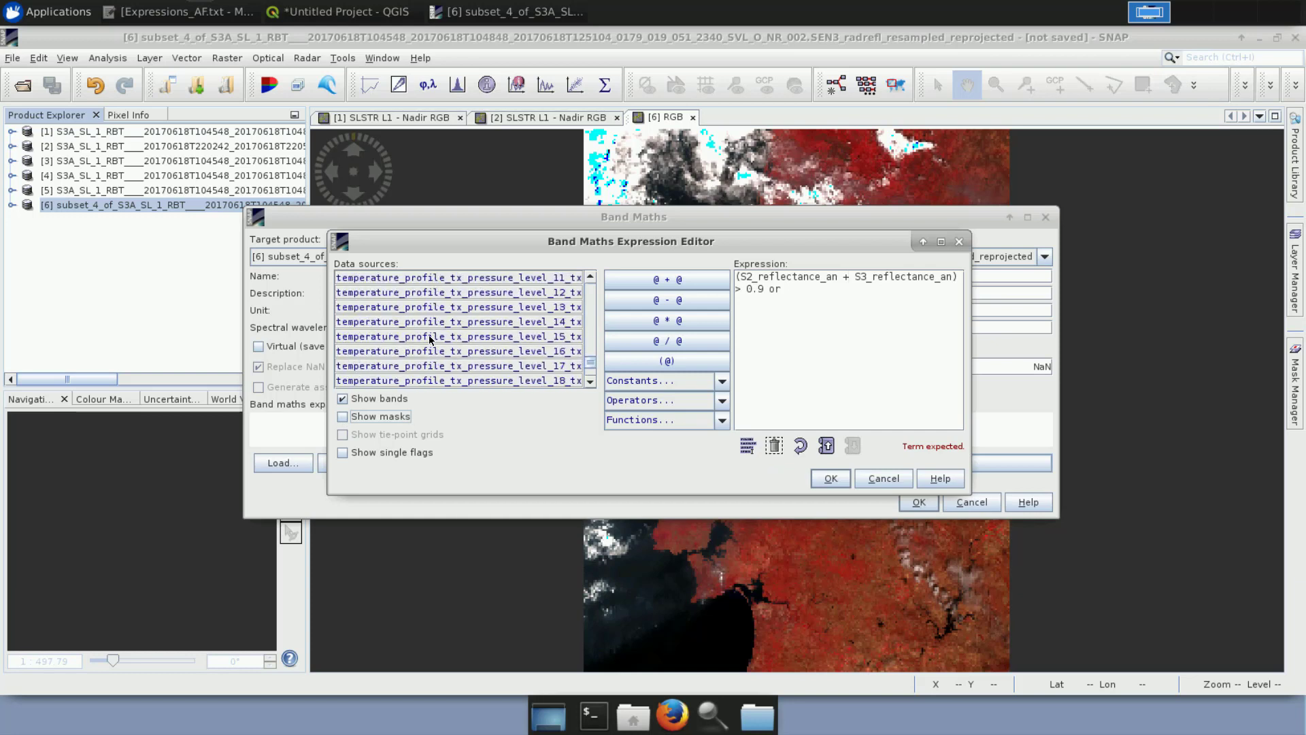
scroll(430, 339, "down", 5)
scroll(429, 338, "up", 15)
scroll(429, 338, "up", 10)
scroll(429, 339, "up", 10)
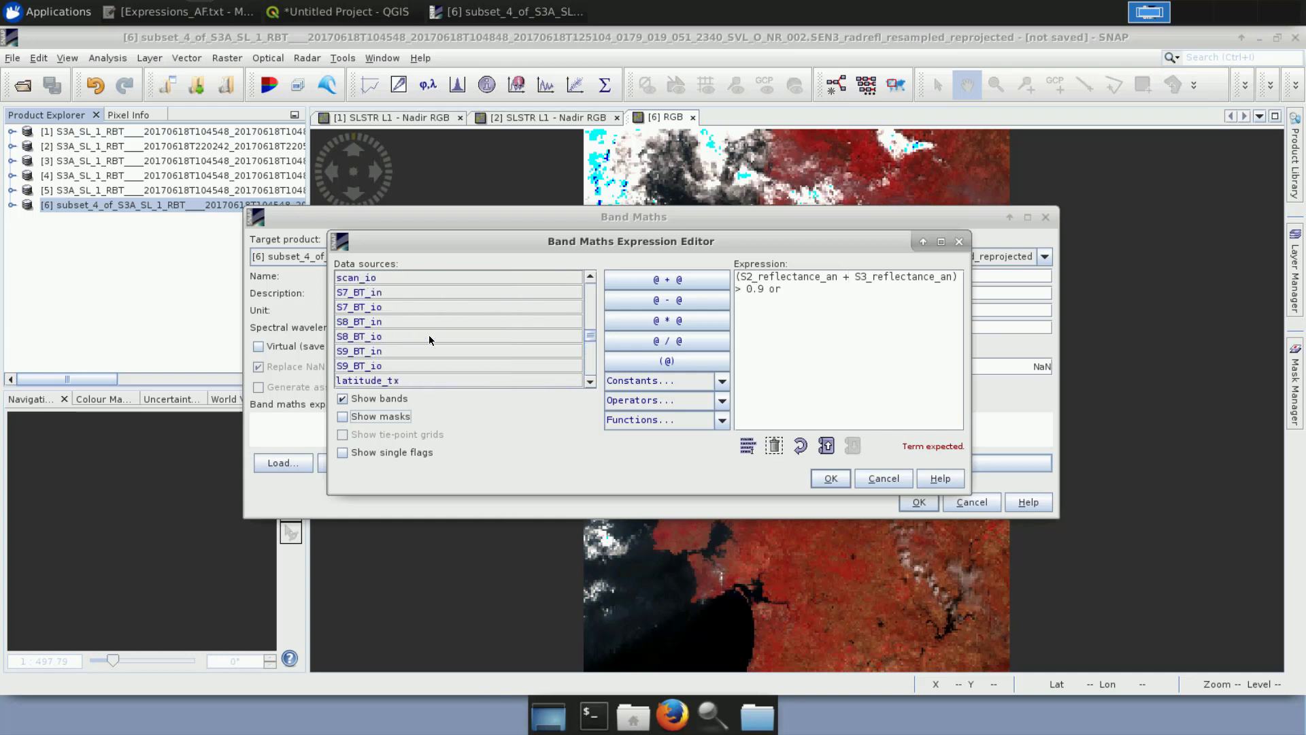
double_click(352, 353)
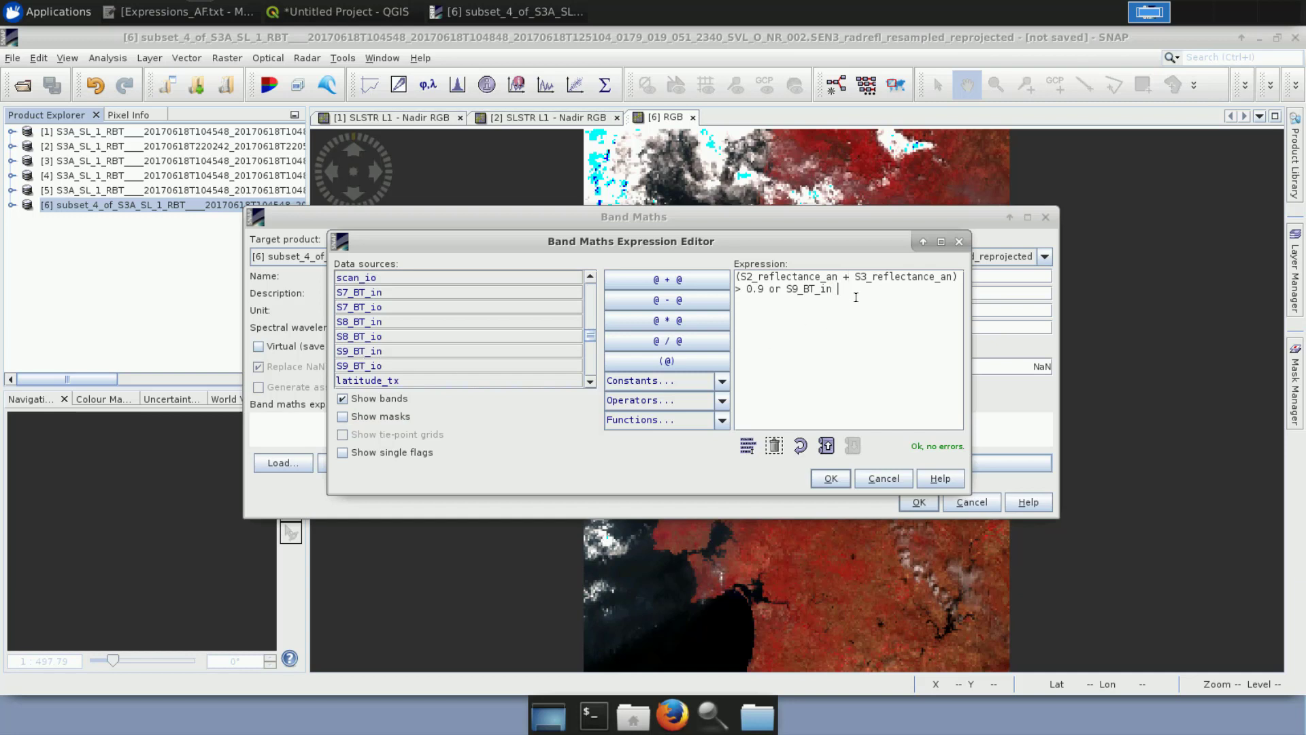
type("< 265")
Start a third condition with or, reusing the copied sum (S2_reflectance_an + S3_reflectance_an) inside an extra pair of parentheses.
left_click_drag(961, 276, 731, 271)
key("ctrl+c")
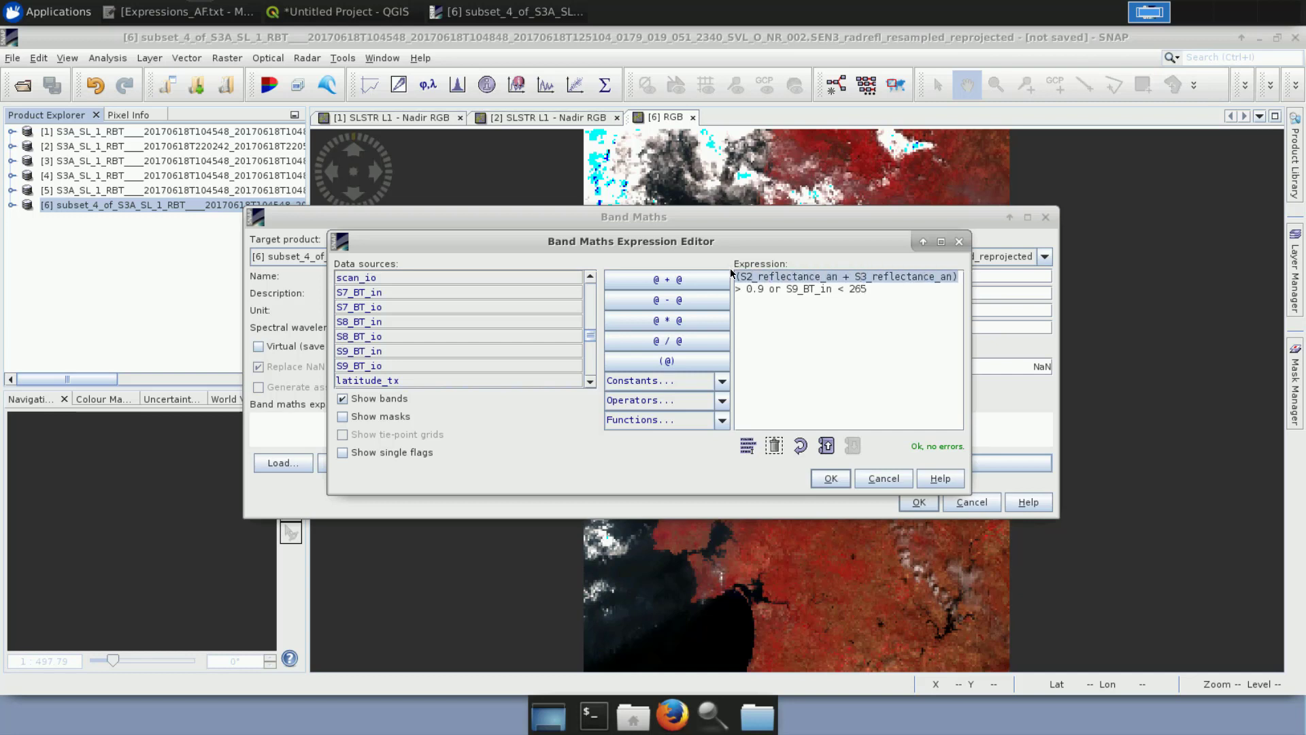
left_click(916, 289)
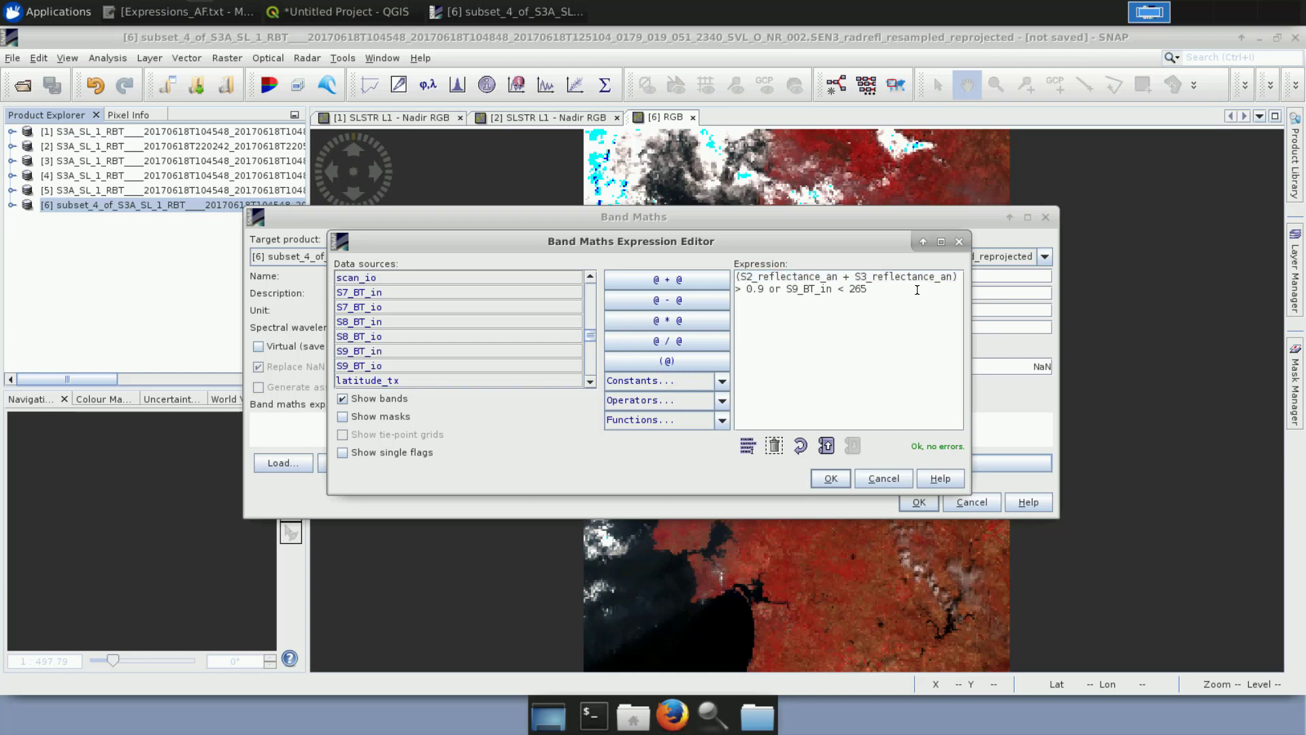
type("or ()")
key("ctrl+v")
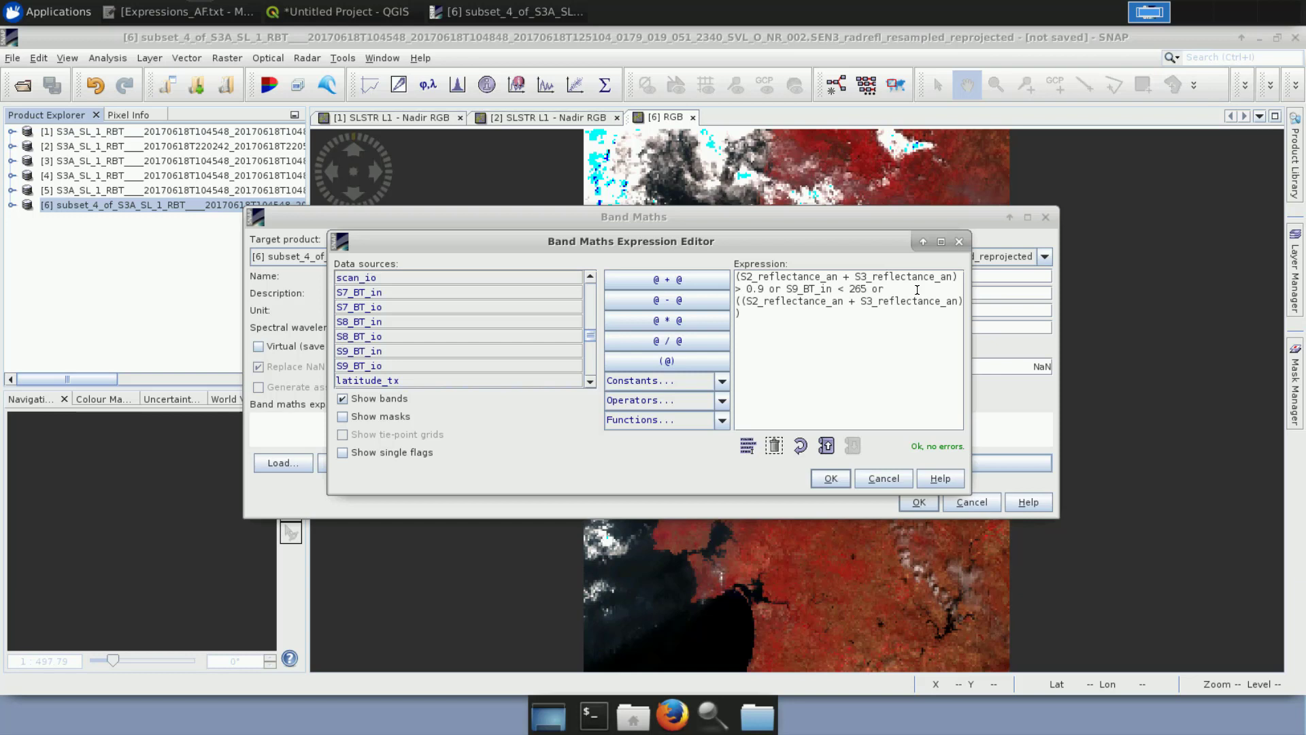
Complete the third condition with > 0.7 and S9_BT_in < 285, and create the cloud_mask band.
type("> 0.7 and")
double_click(376, 351)
type("< 285")
left_click(832, 314)
key("Delete")
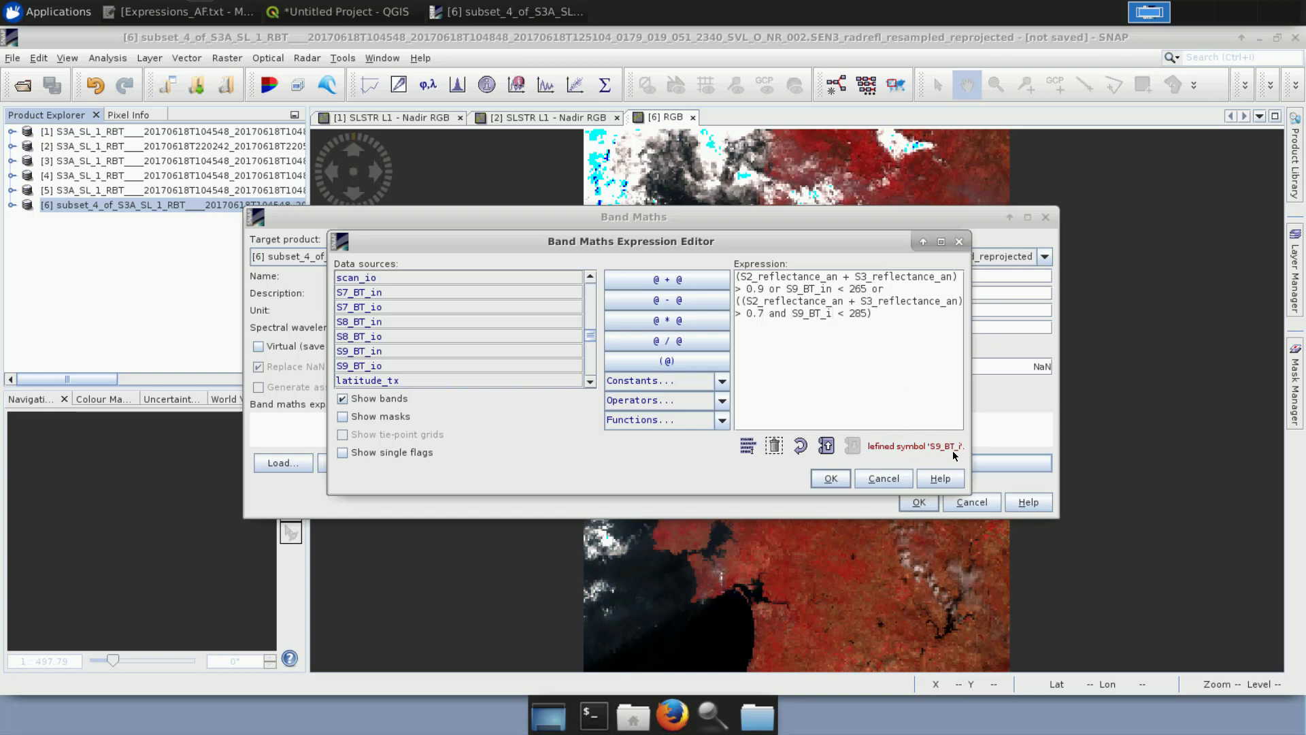
type("n")
left_click(834, 477)
left_click(920, 502)
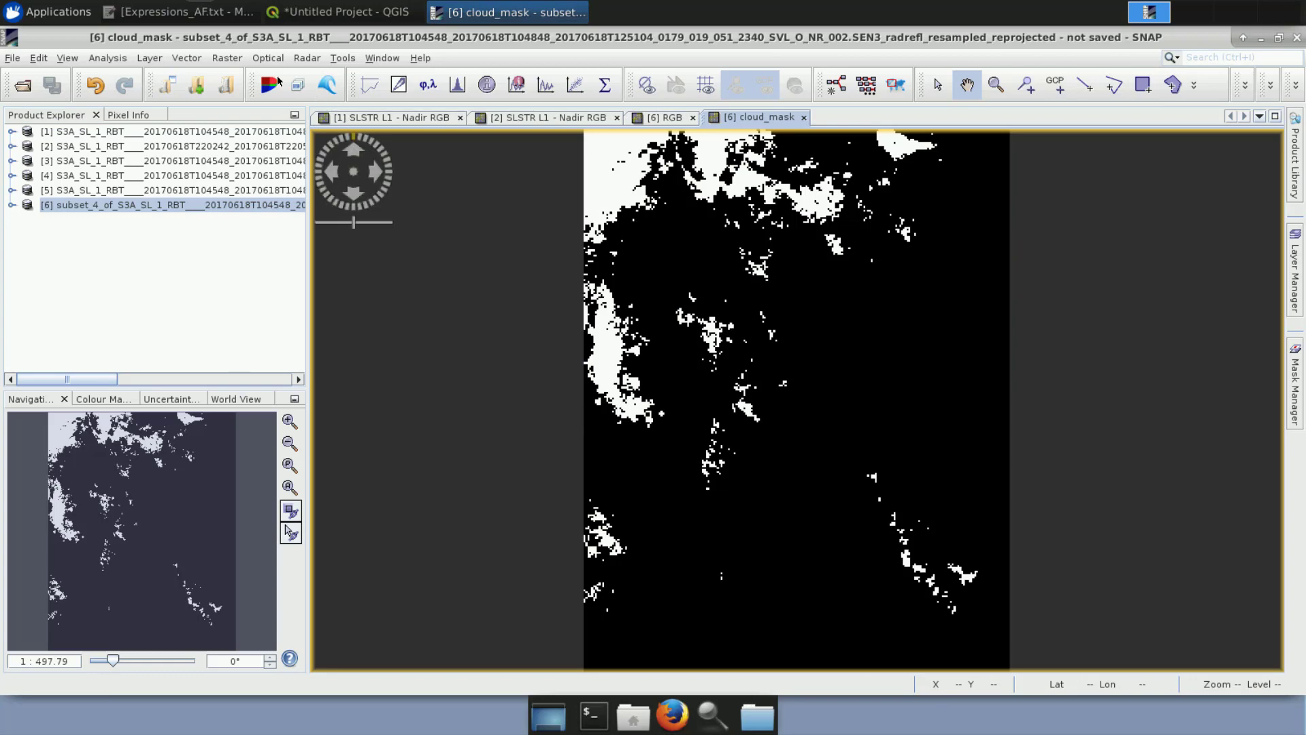
Compare the cloud_mask band with the RGB image of the subset product to check the cloud coverage.
left_click(206, 13)
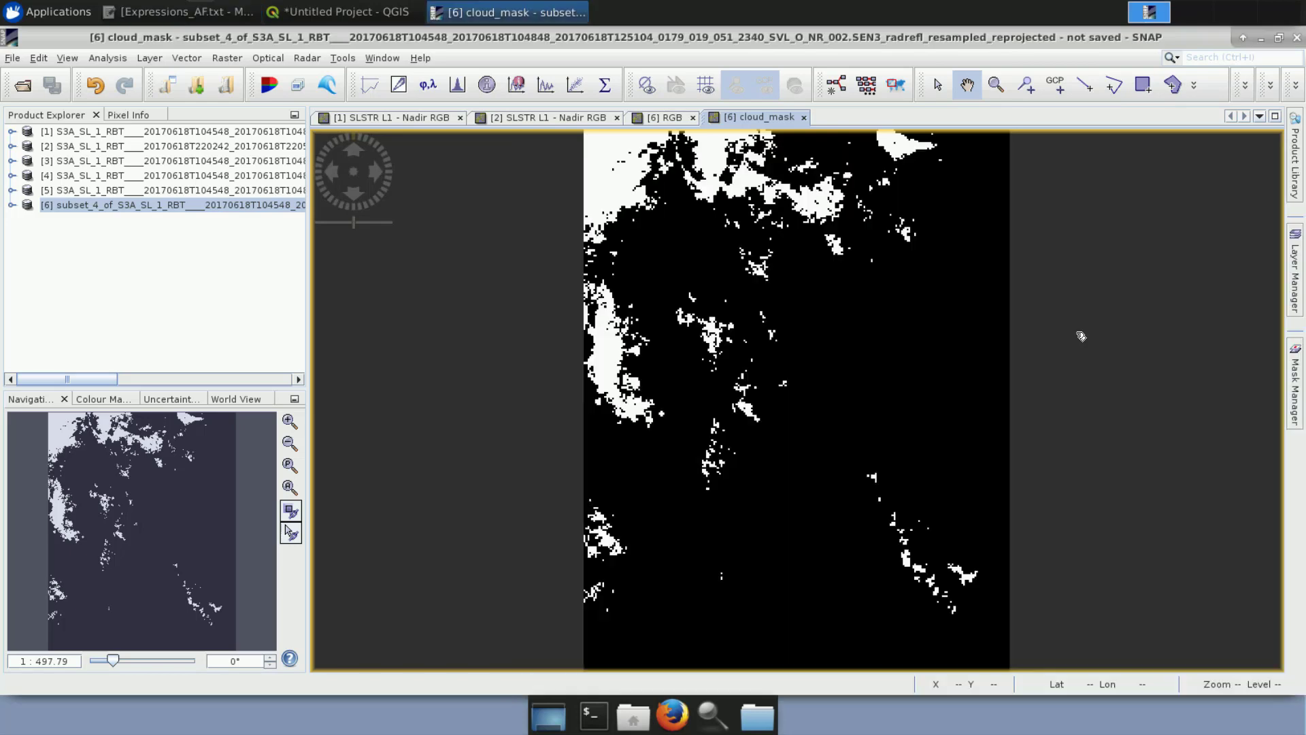
left_click(1256, 158)
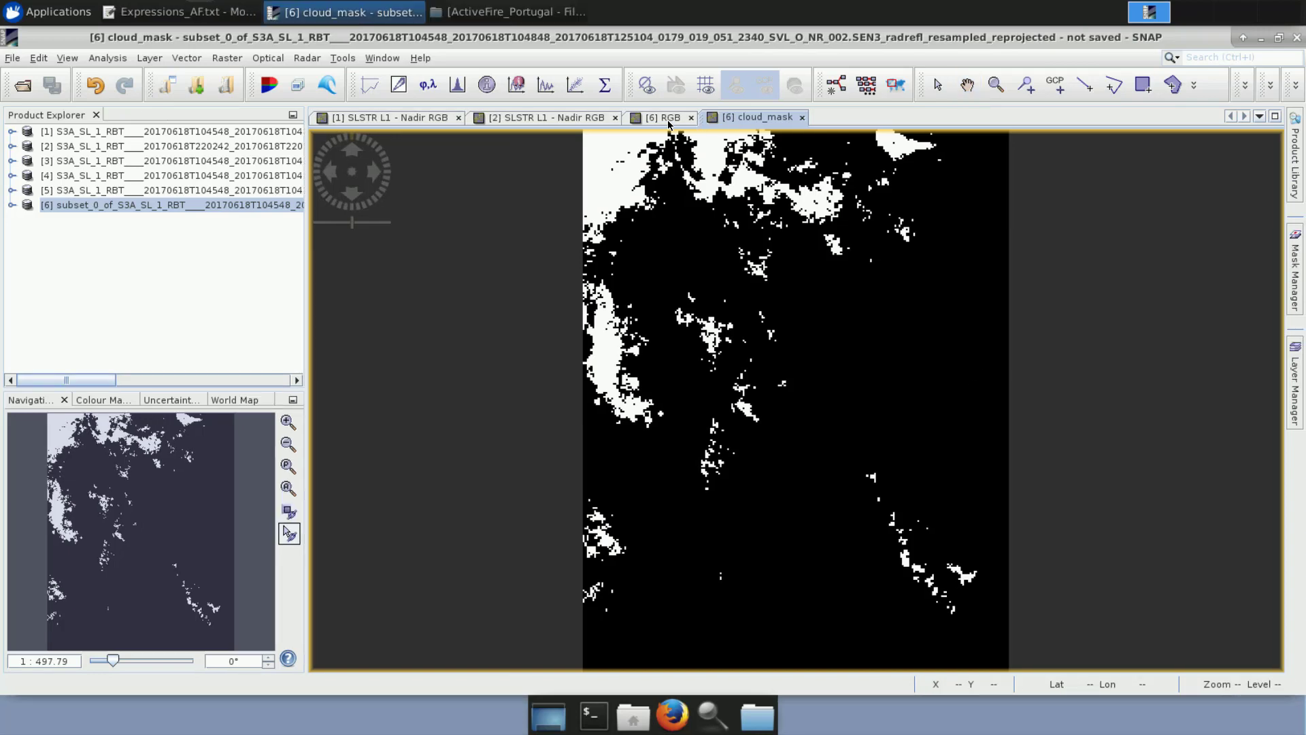
left_click(762, 119)
left_click(671, 120)
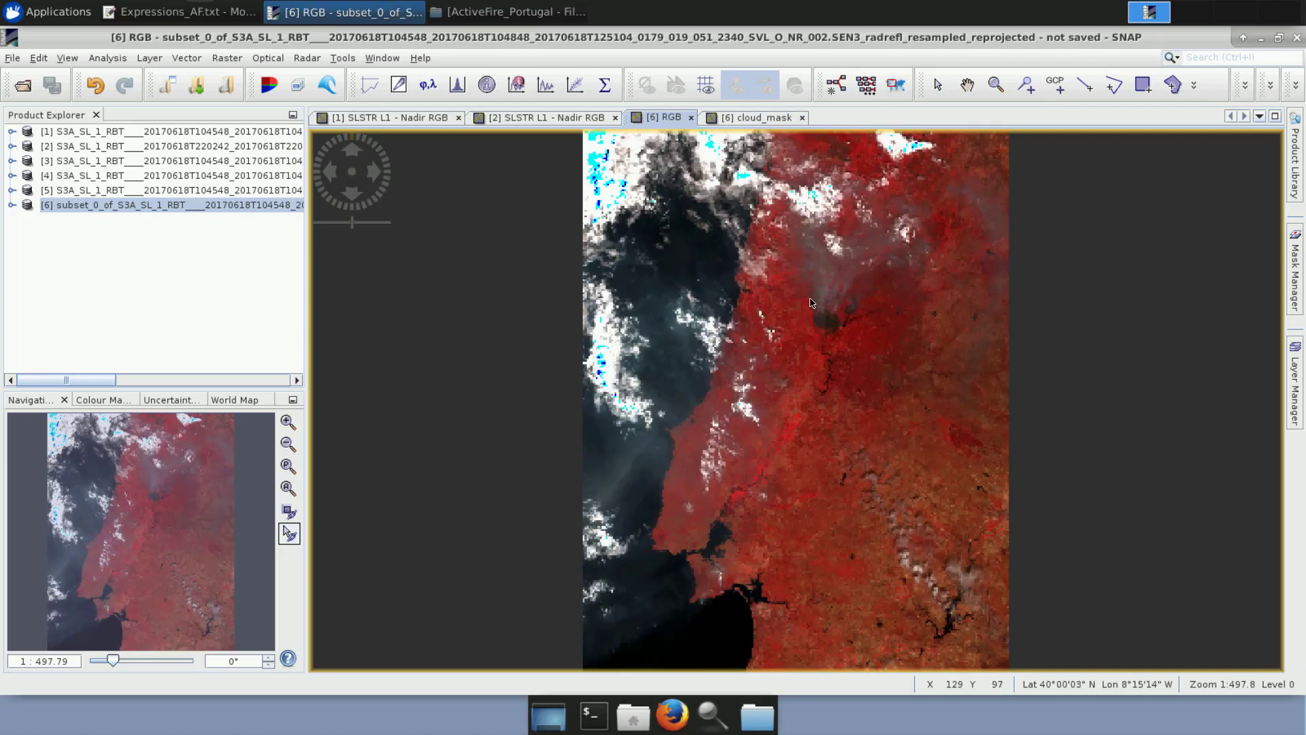
left_click(760, 120)
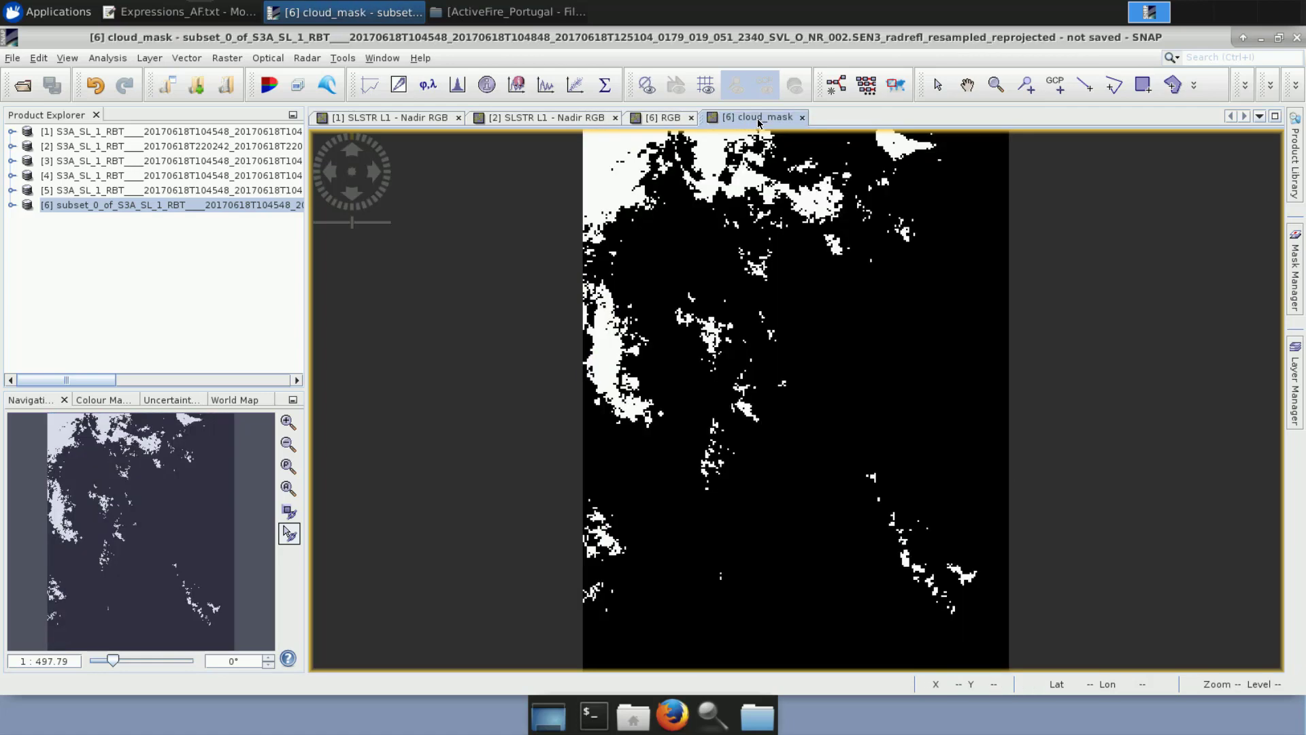
left_click(671, 119)
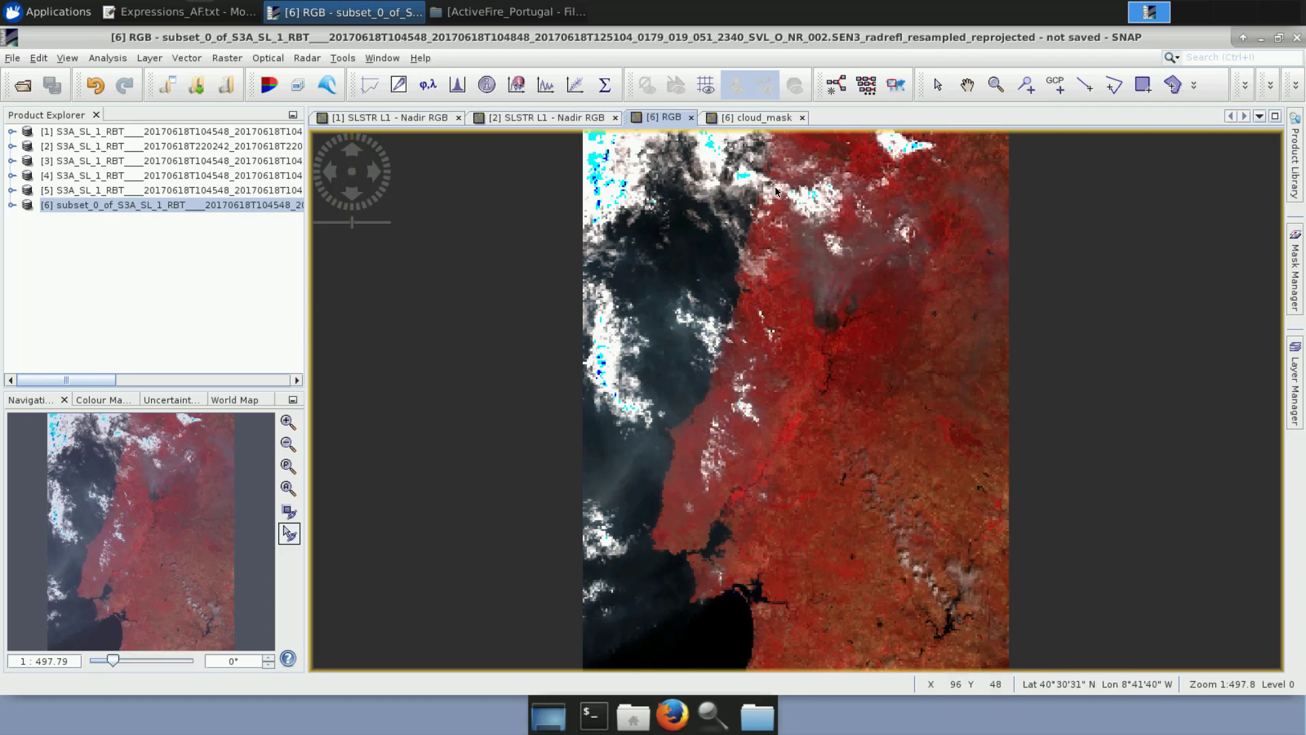
left_click(760, 117)
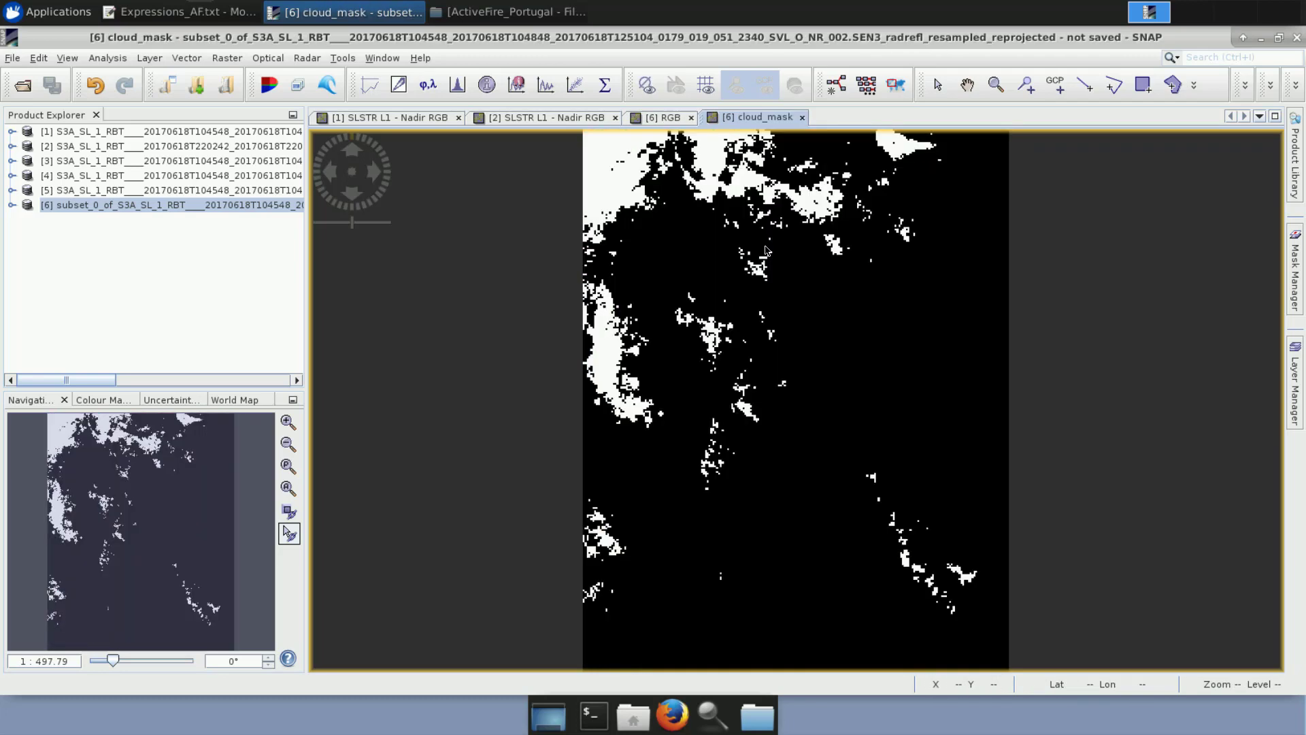
left_click(658, 118)
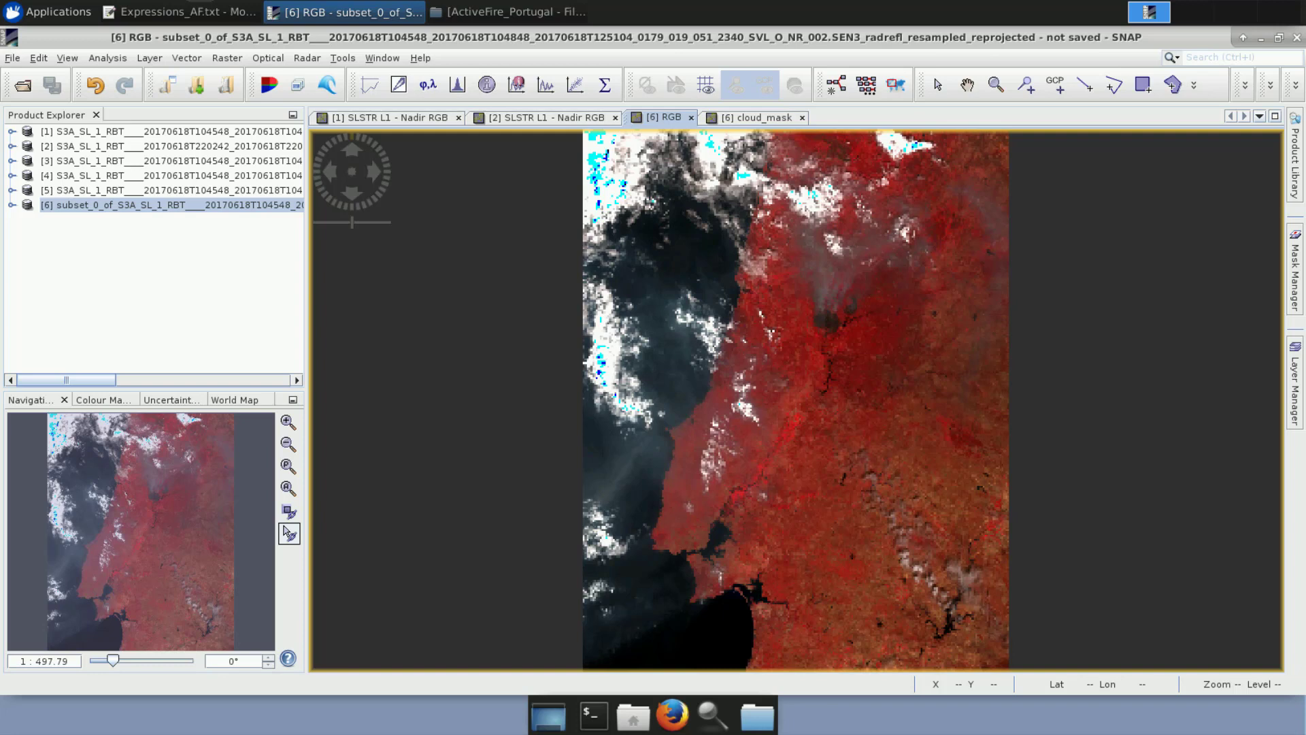
Set up Resampling with night-time product [2] as the source and save the target as BEAM-DIMAP in the Processing directory.
left_click(236, 61)
mouse_move(257, 191)
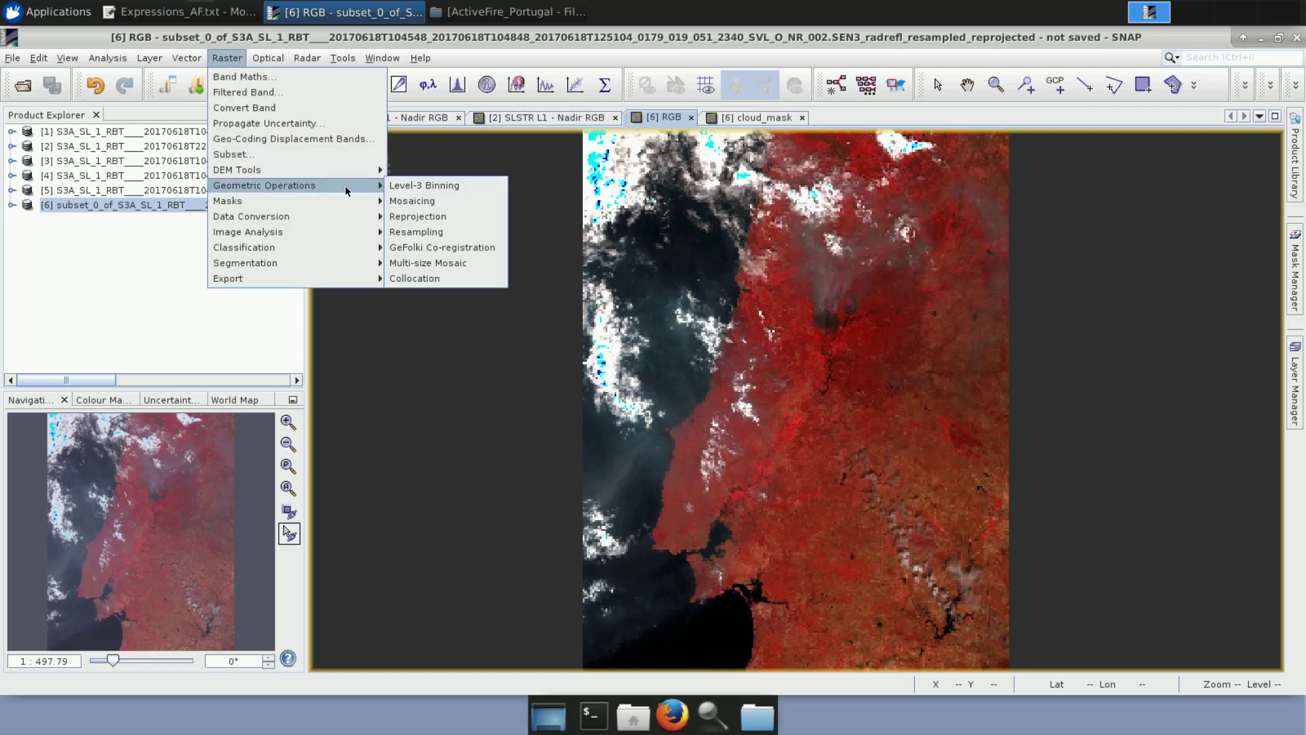
left_click(436, 232)
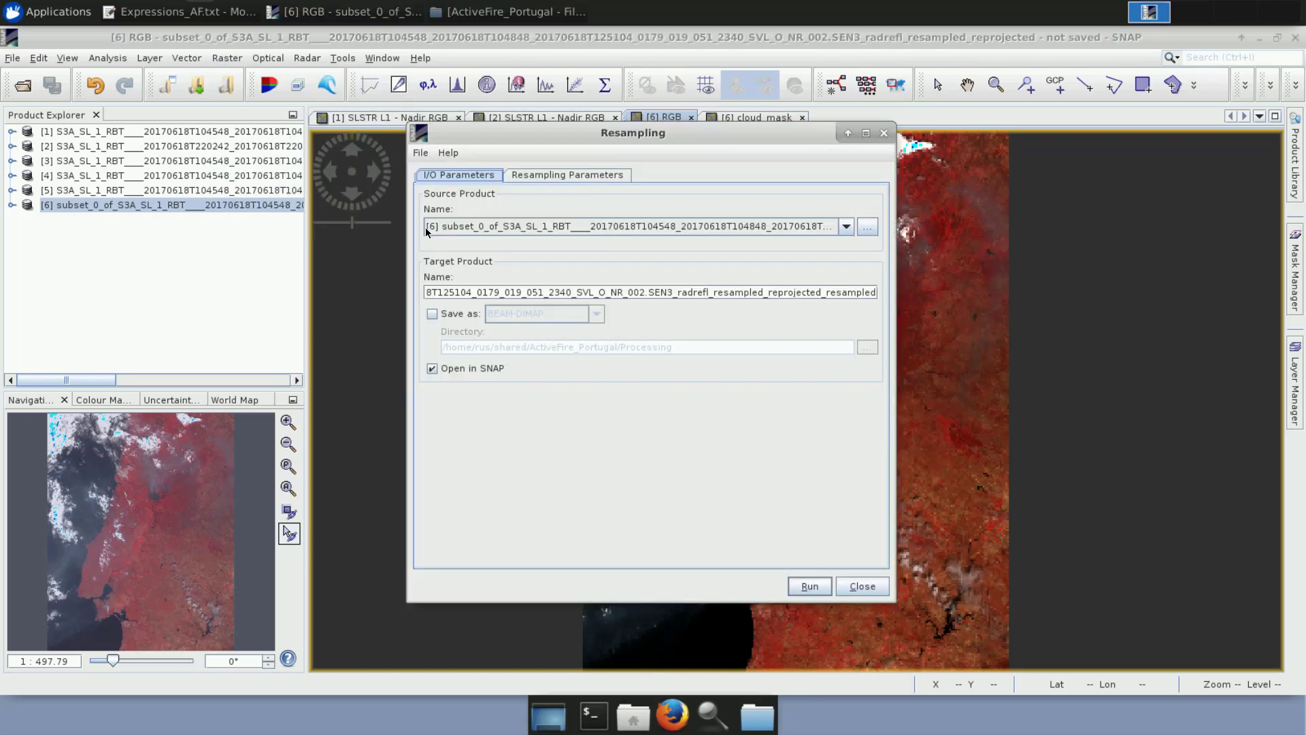
left_click(494, 228)
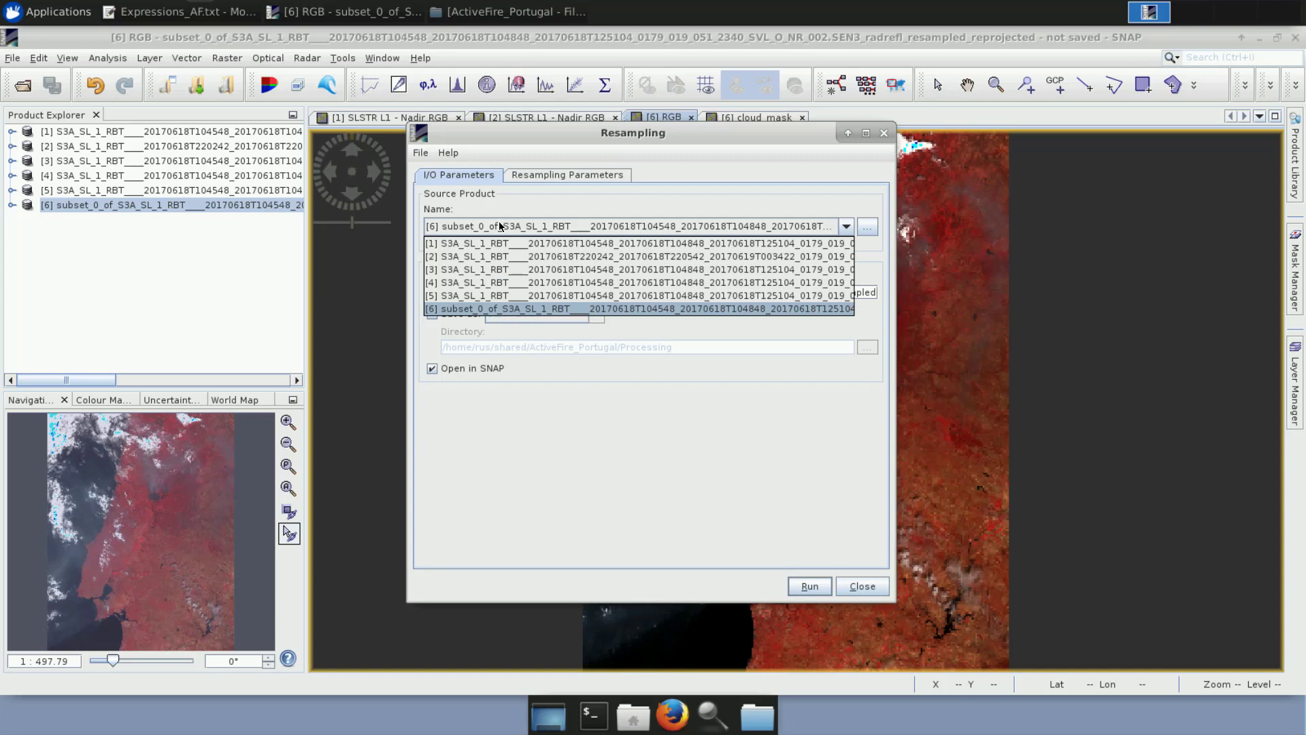
left_click(489, 257)
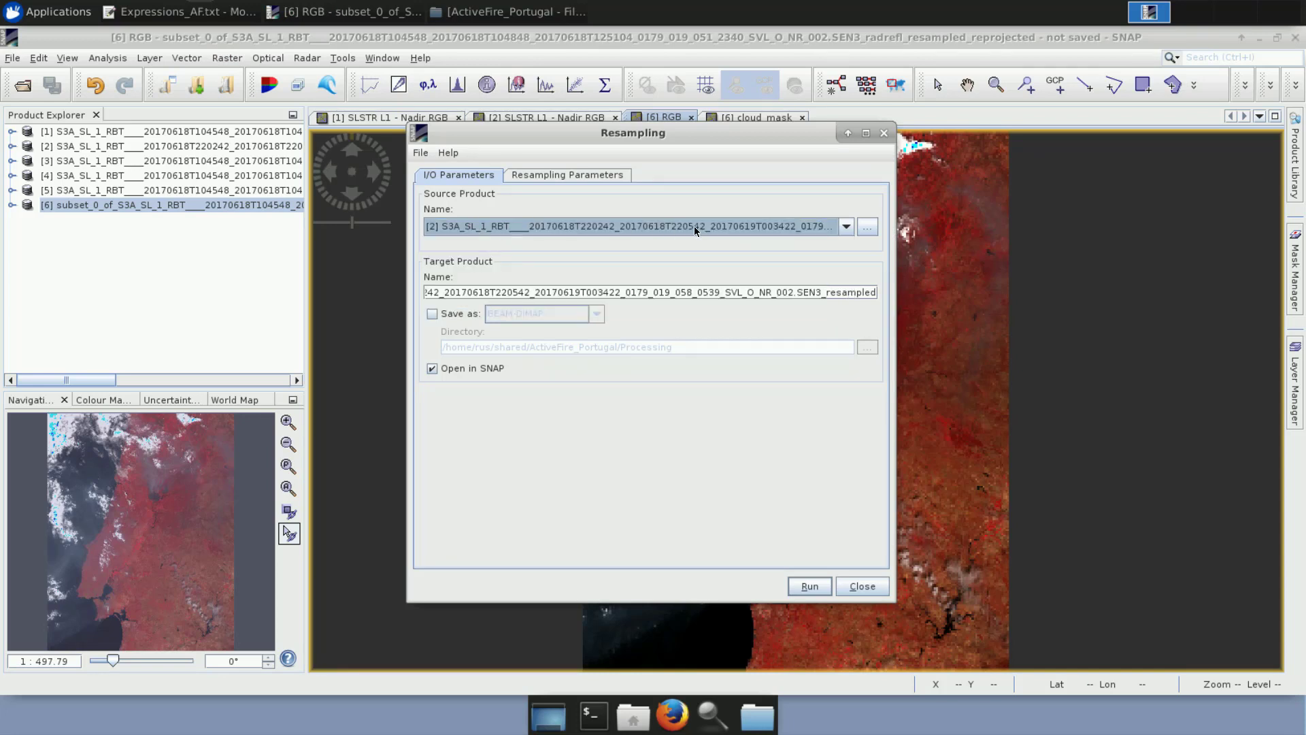
left_click(431, 313)
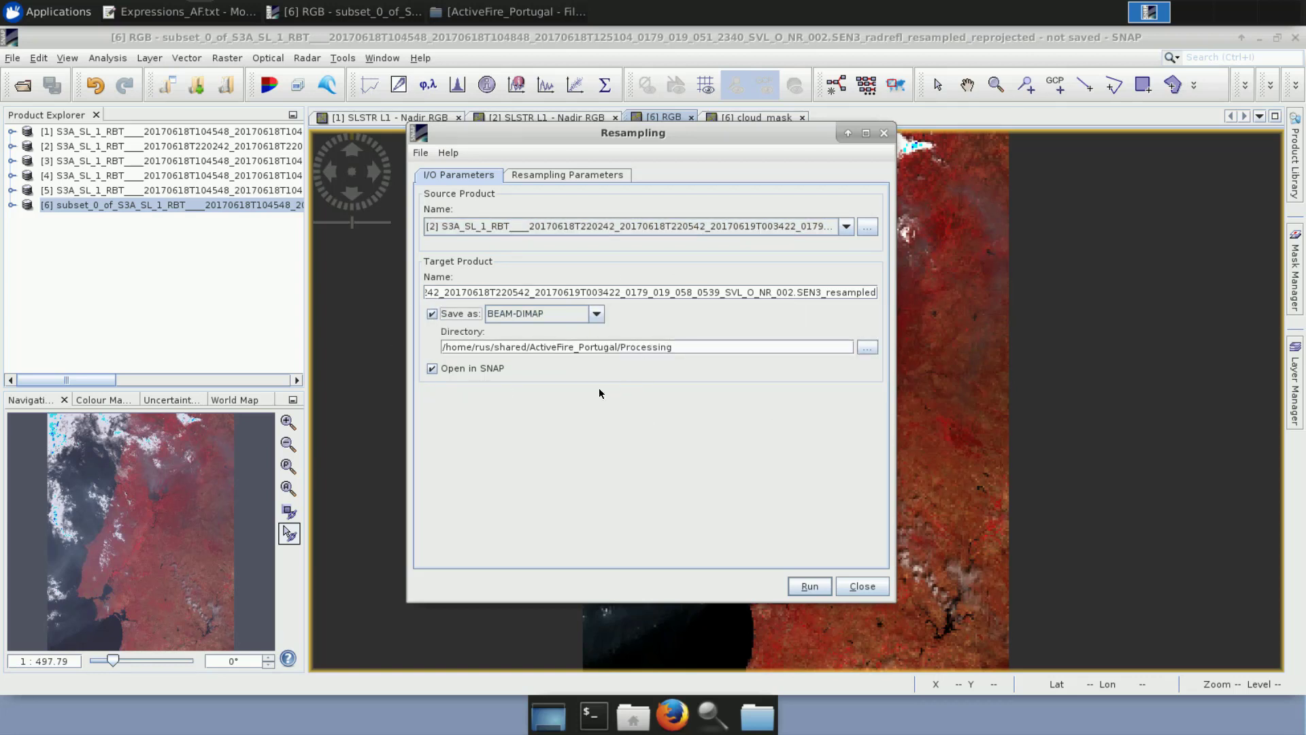
Use F1_BT_in as the reference band, run the resampling of product [2], and close the dialog.
left_click(537, 175)
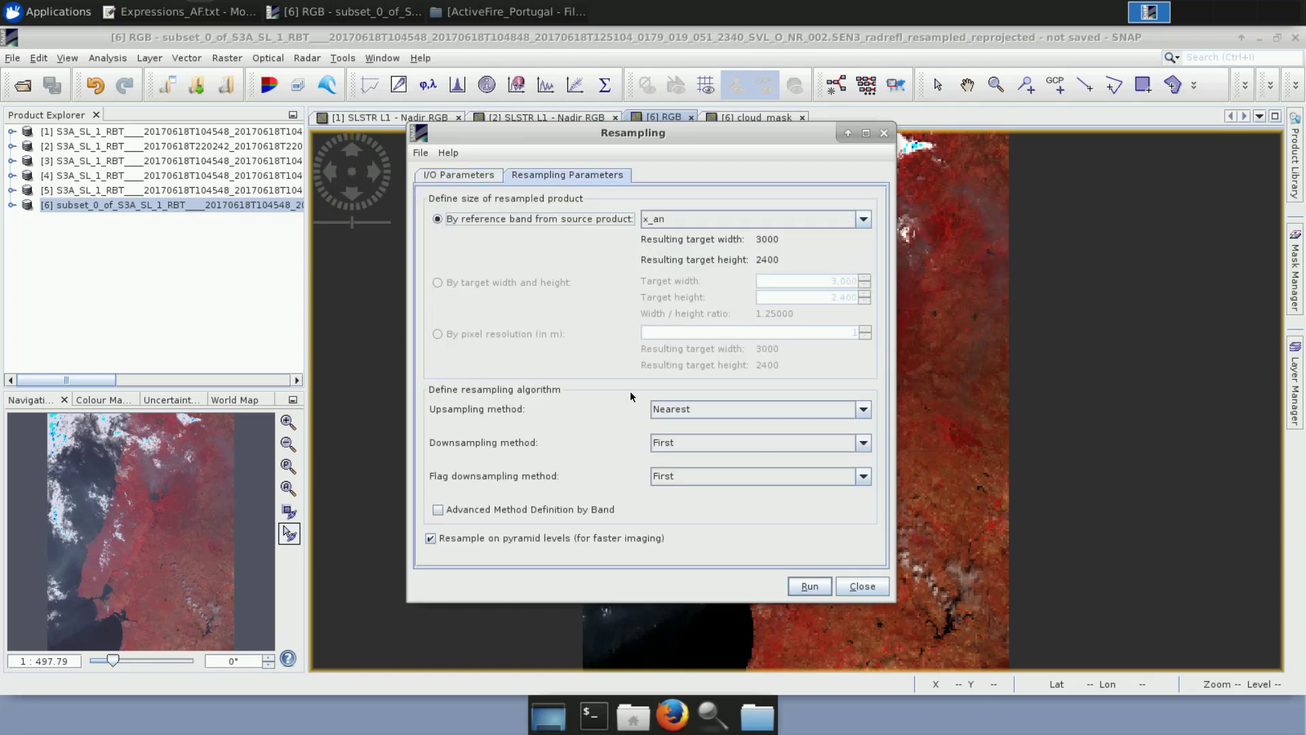
left_click(863, 220)
scroll(746, 276, "down", 1)
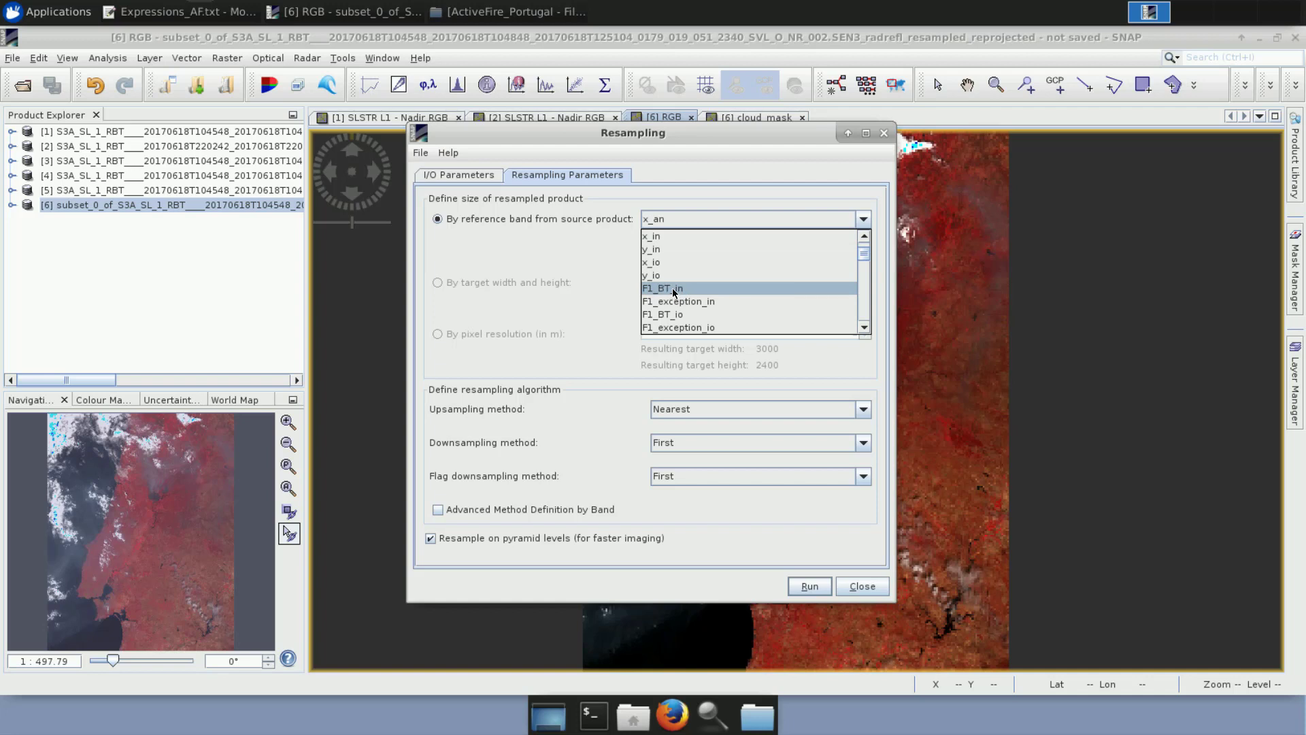
left_click(675, 290)
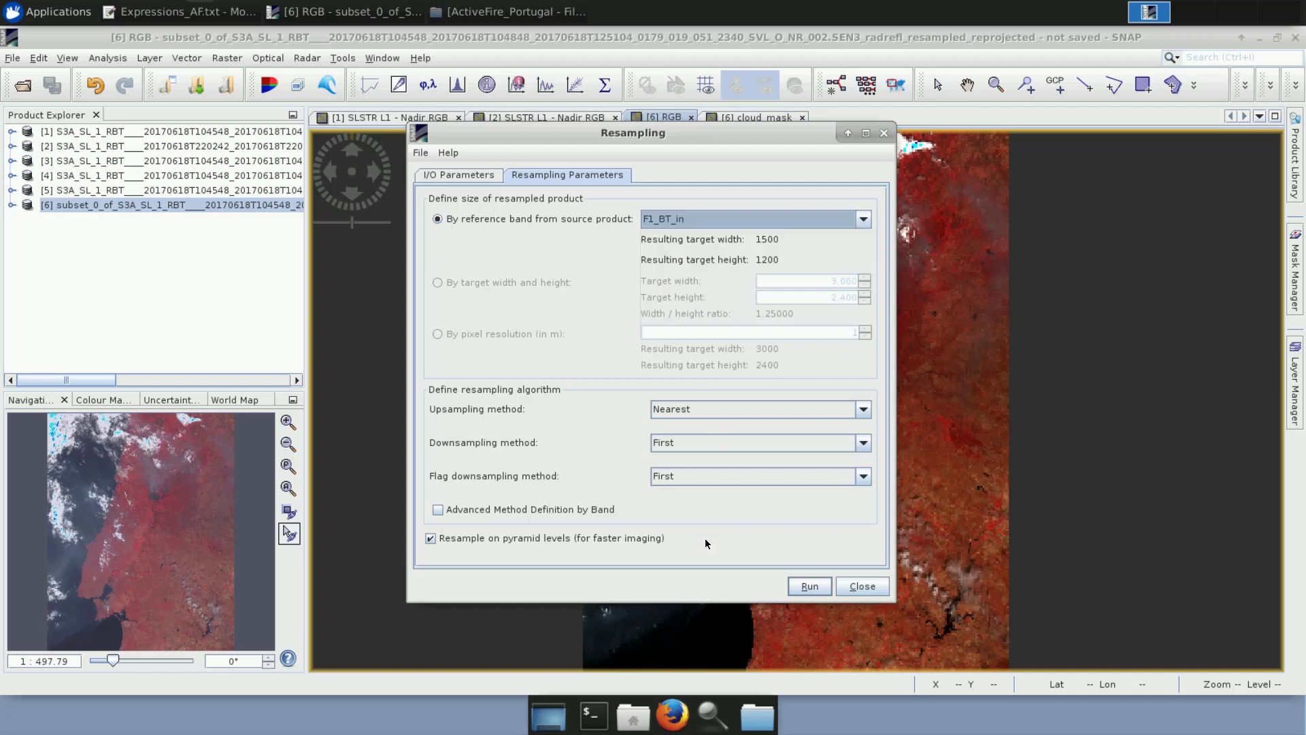
left_click(808, 586)
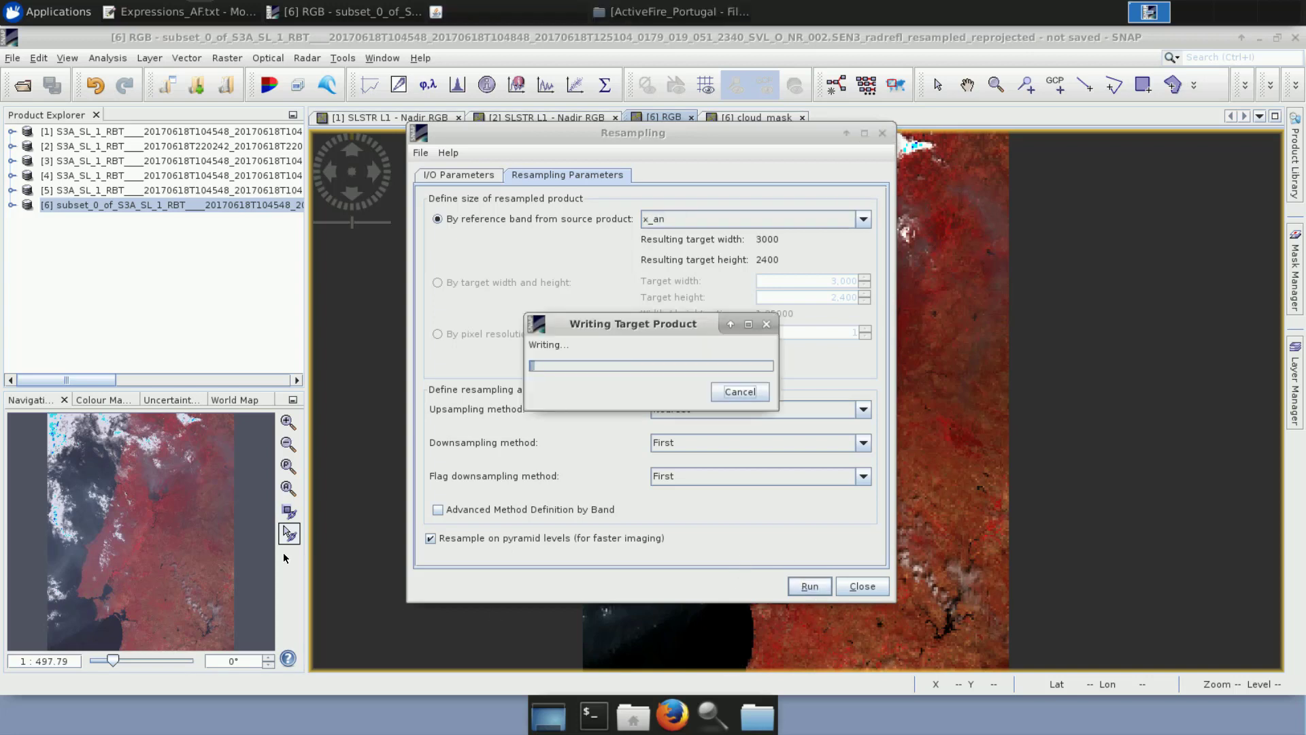
left_click(879, 585)
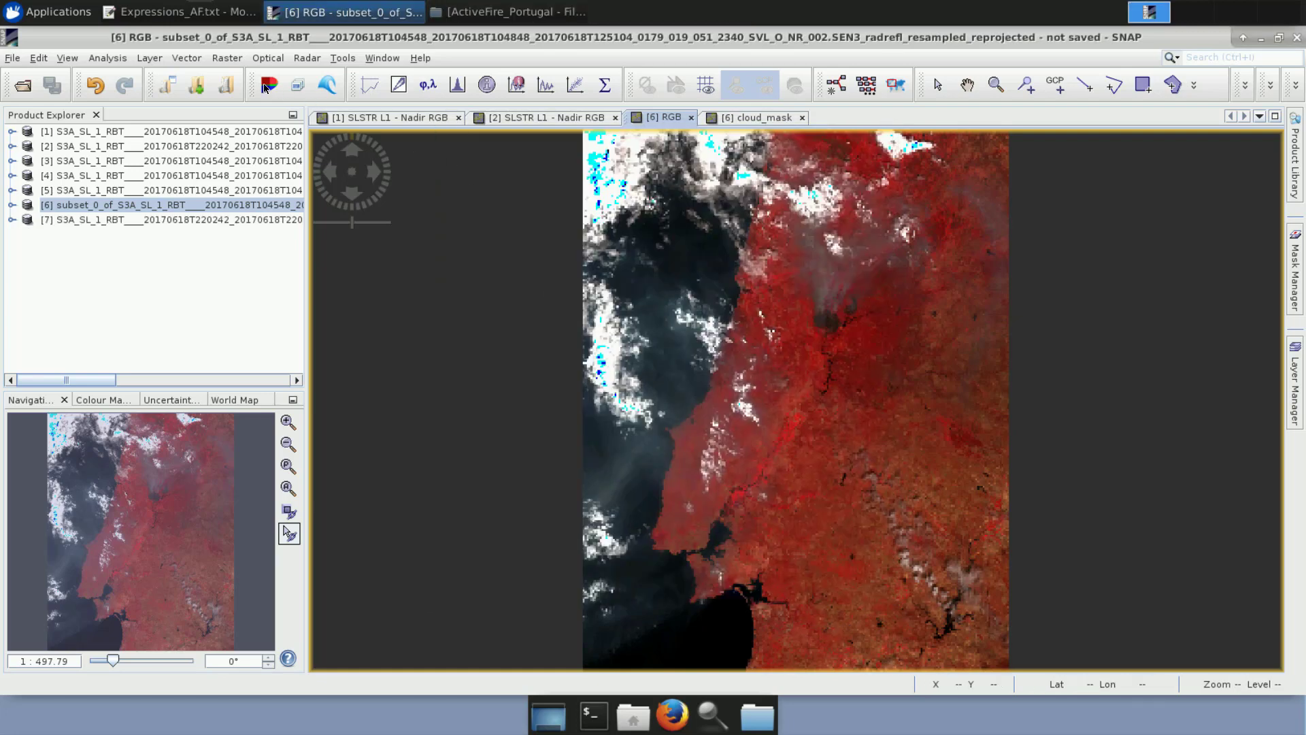
Reproject the resampled night-time product [7] to UTM Zone 29 North on World Geodetic System 1984, and close the dialog.
left_click(170, 220)
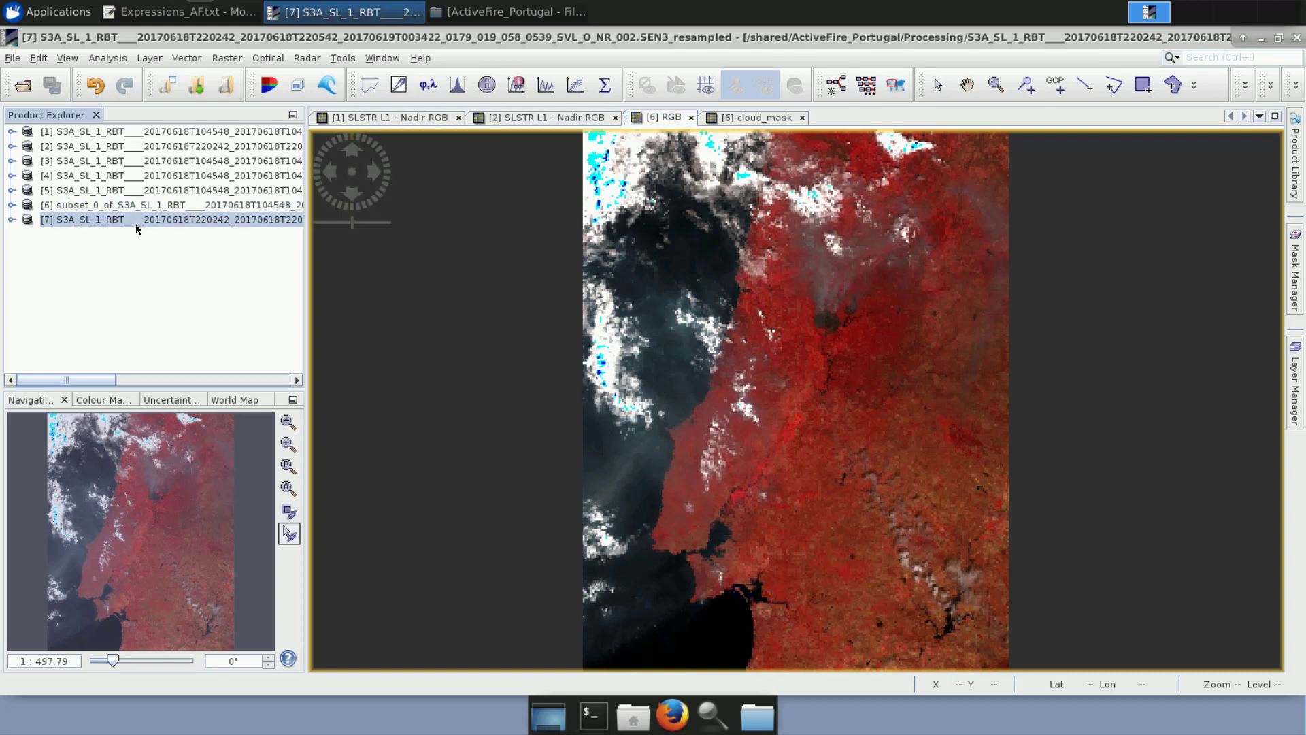
left_click(226, 60)
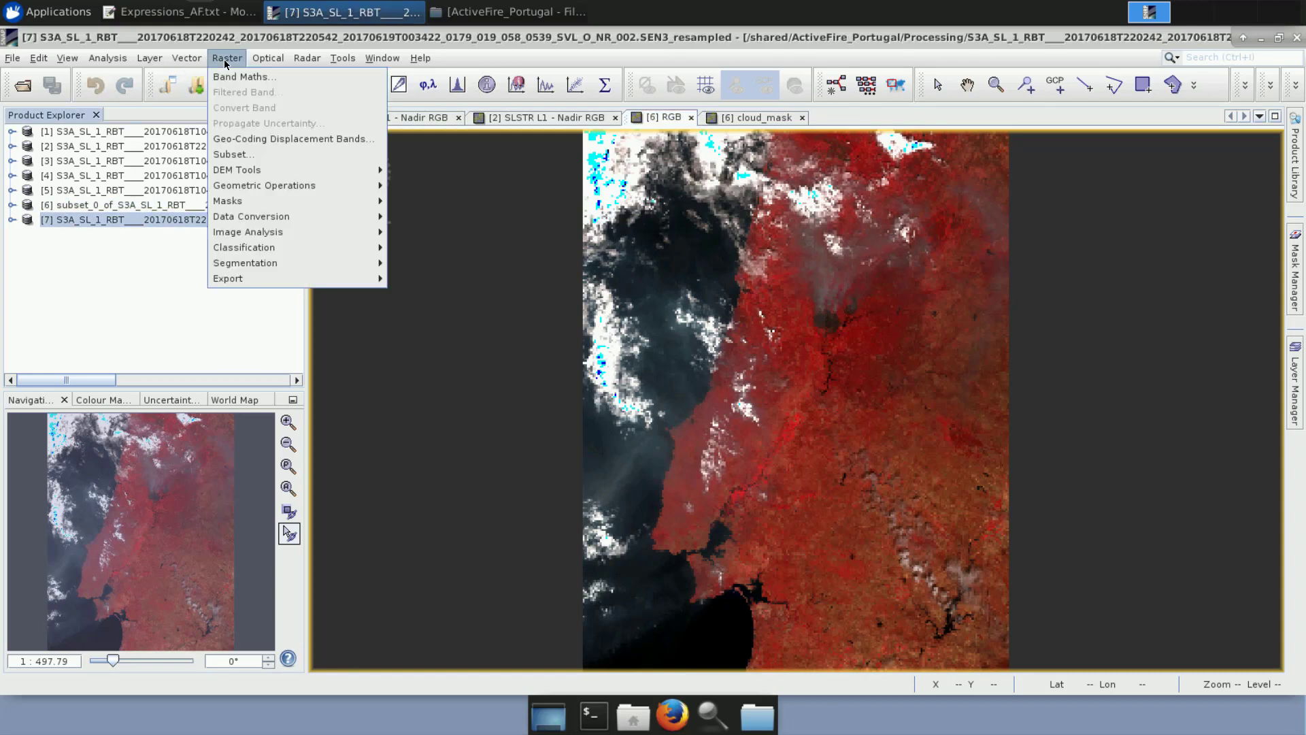
mouse_move(299, 186)
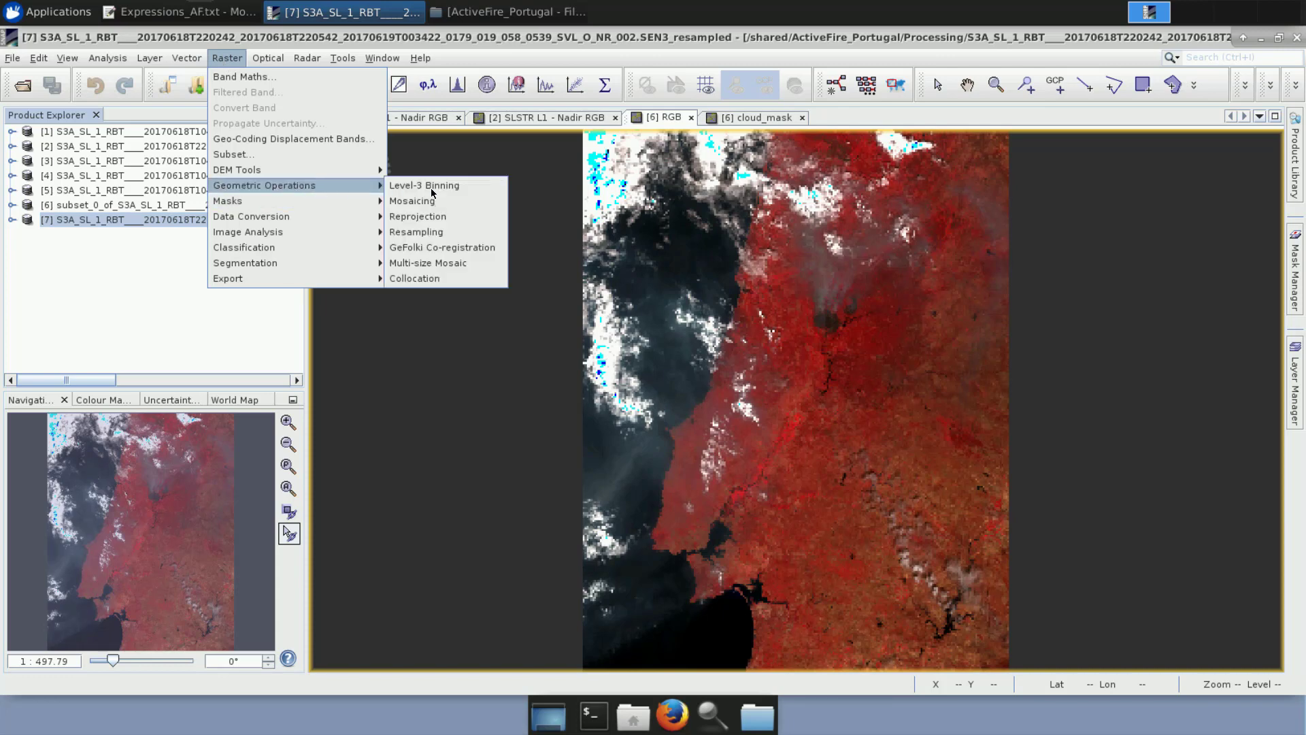
left_click(439, 221)
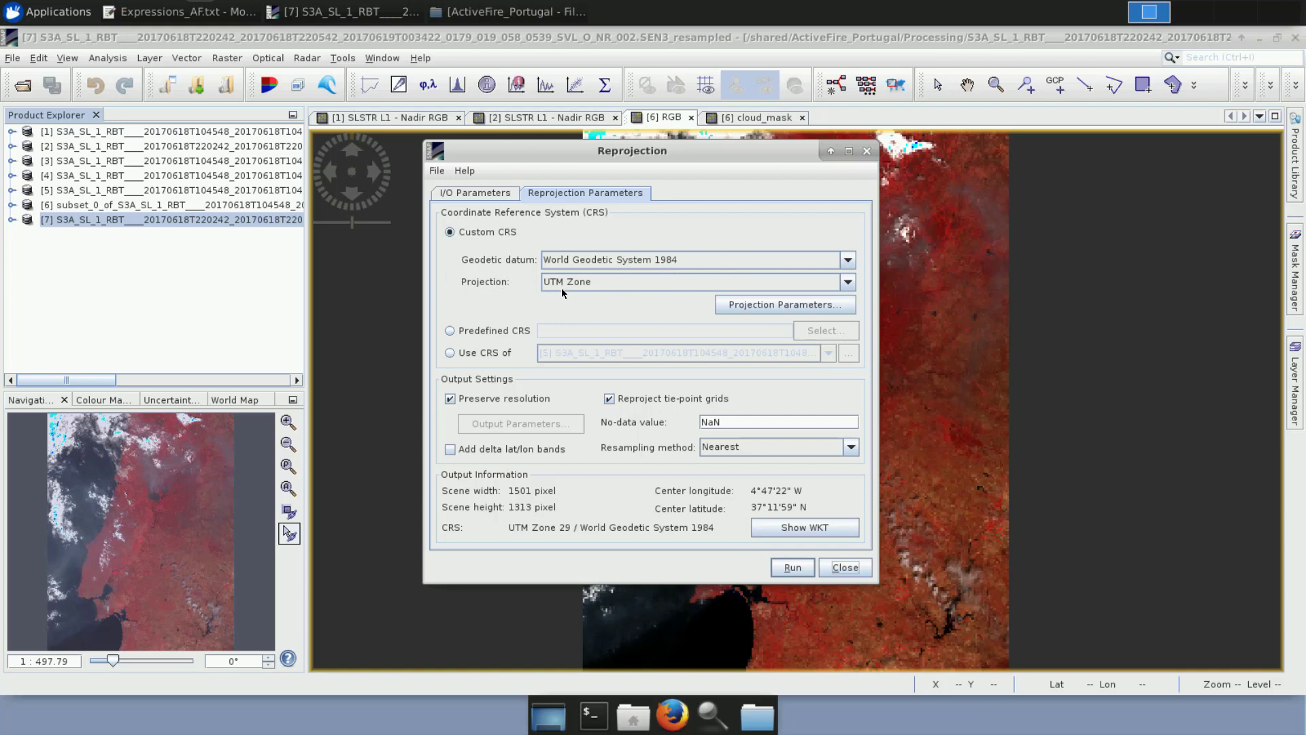
left_click(741, 304)
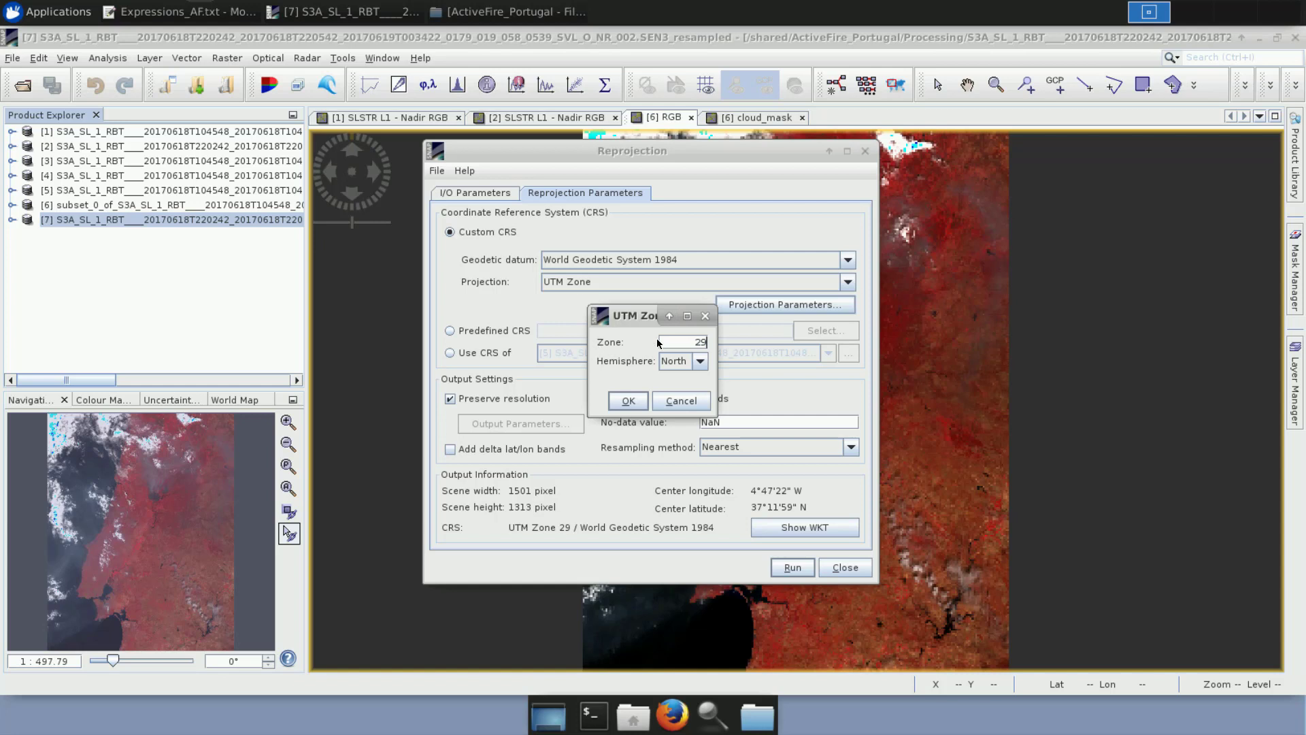
left_click(630, 401)
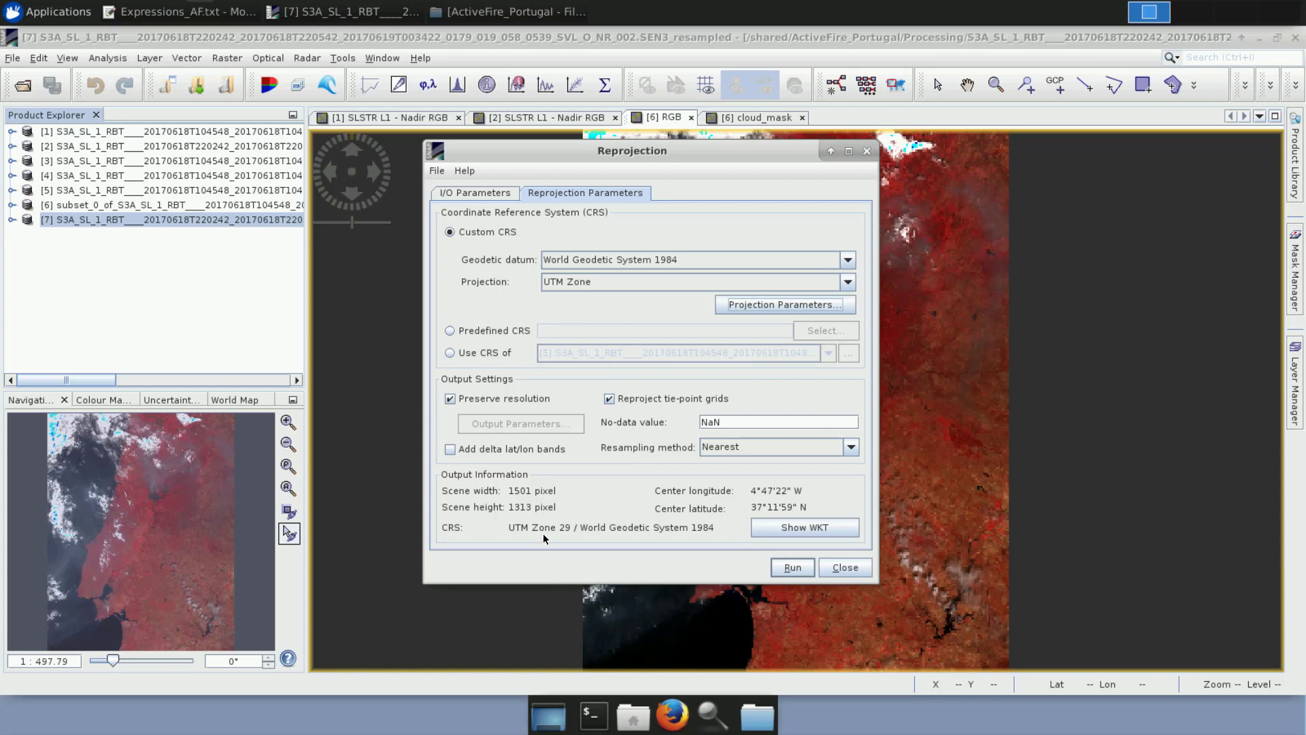
left_click(795, 567)
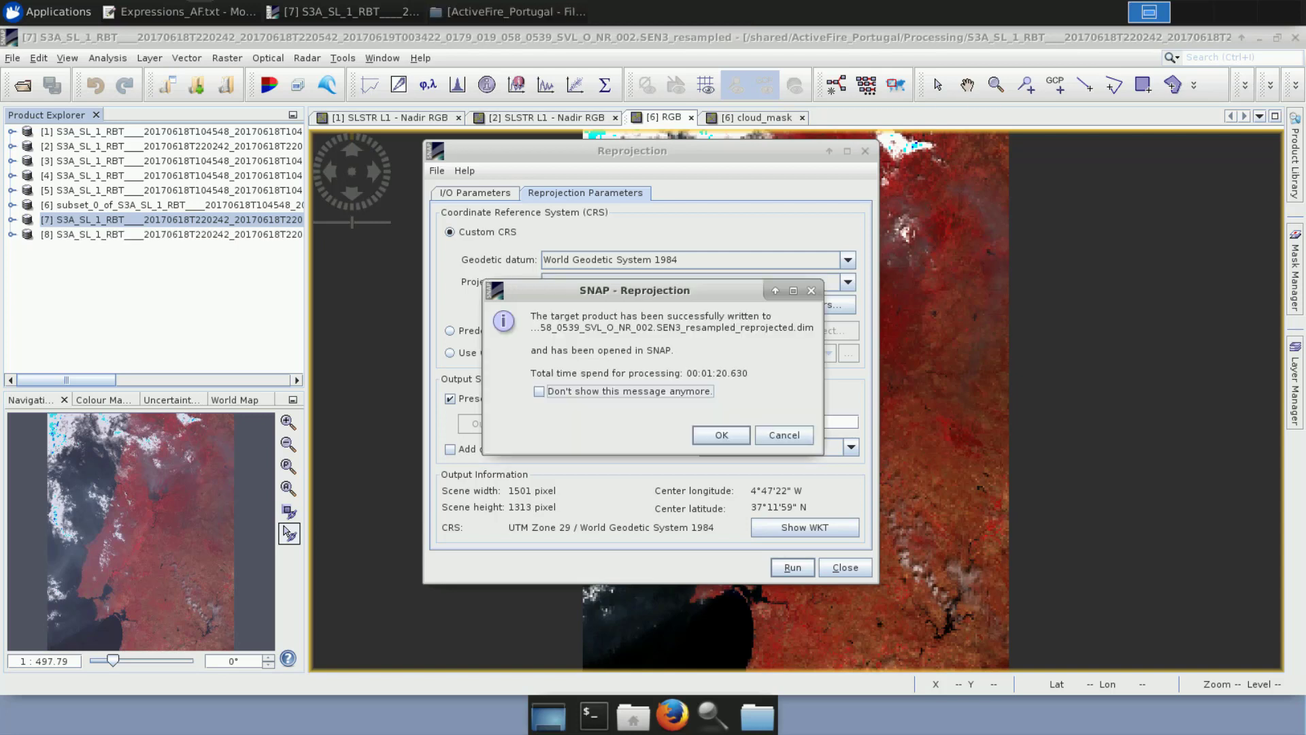
left_click(773, 438)
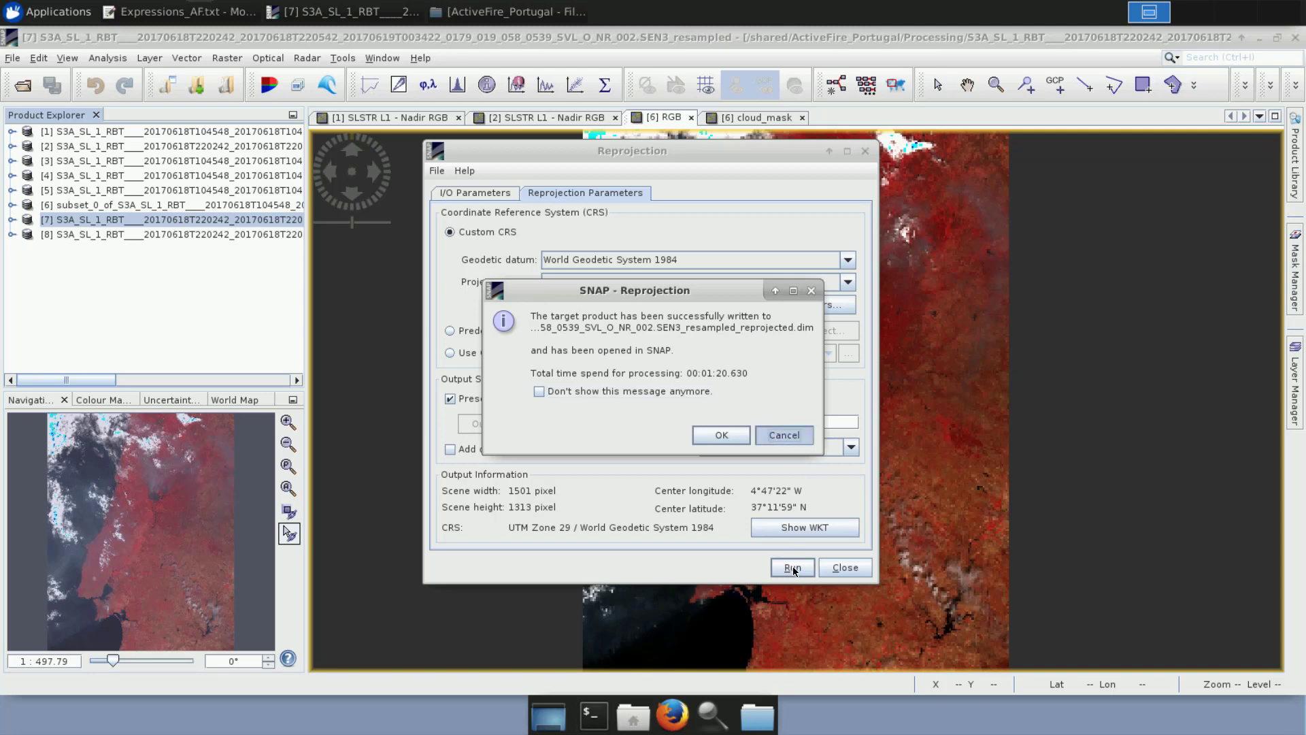
left_click(844, 567)
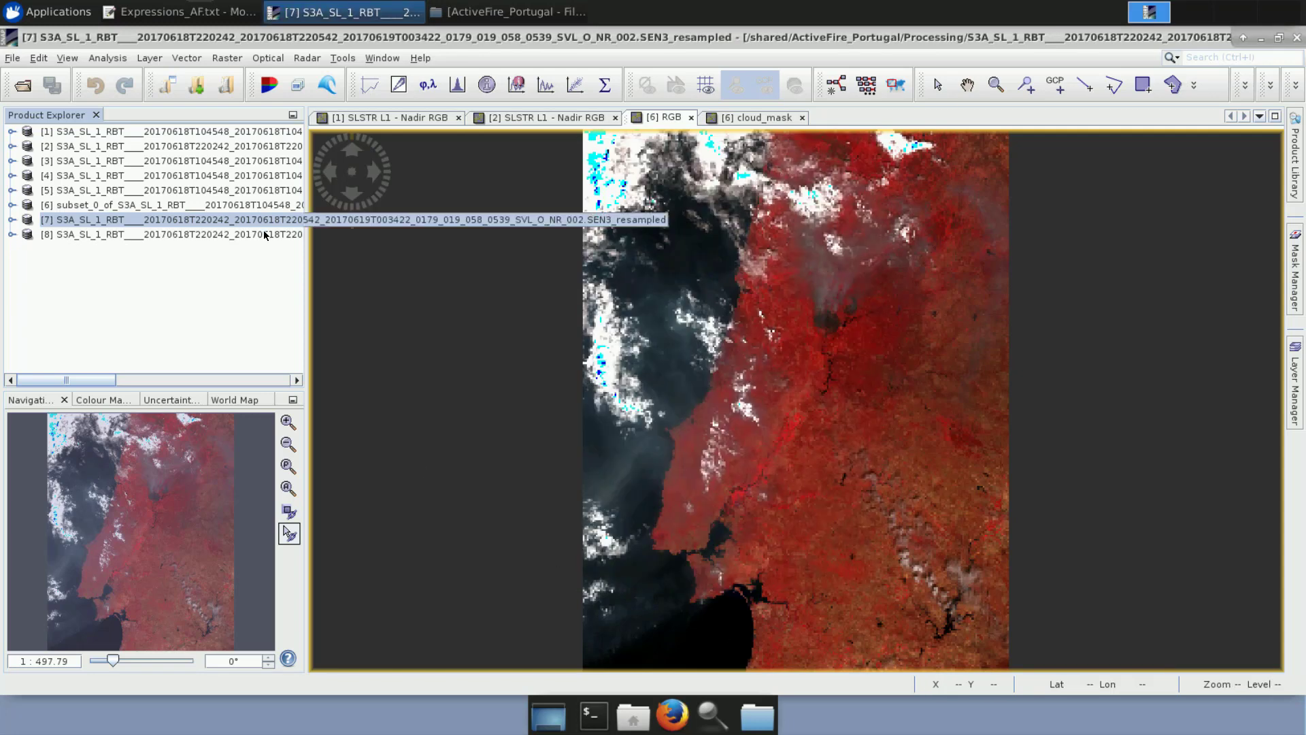
Start a geographic subset of the reprojected night-time product [8], with north latitude bound 41 and west longitude bound -10.
left_click(238, 234)
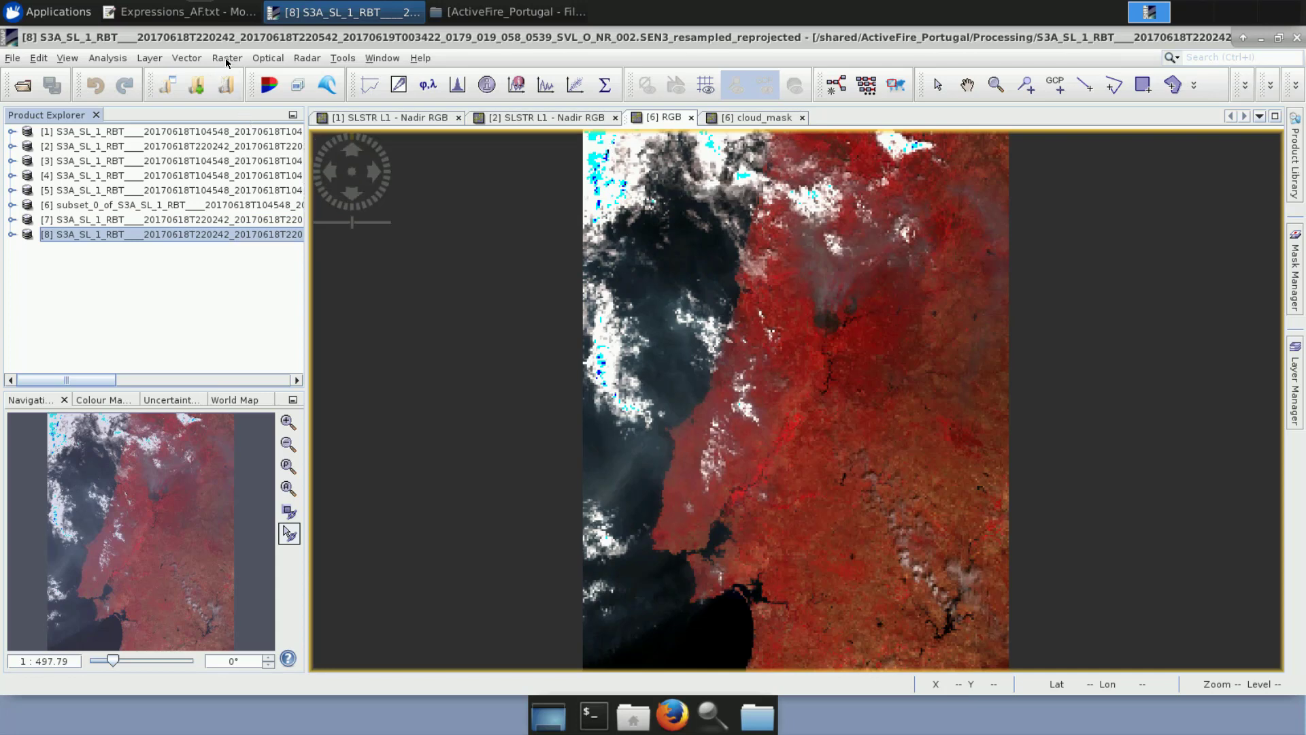
left_click(227, 59)
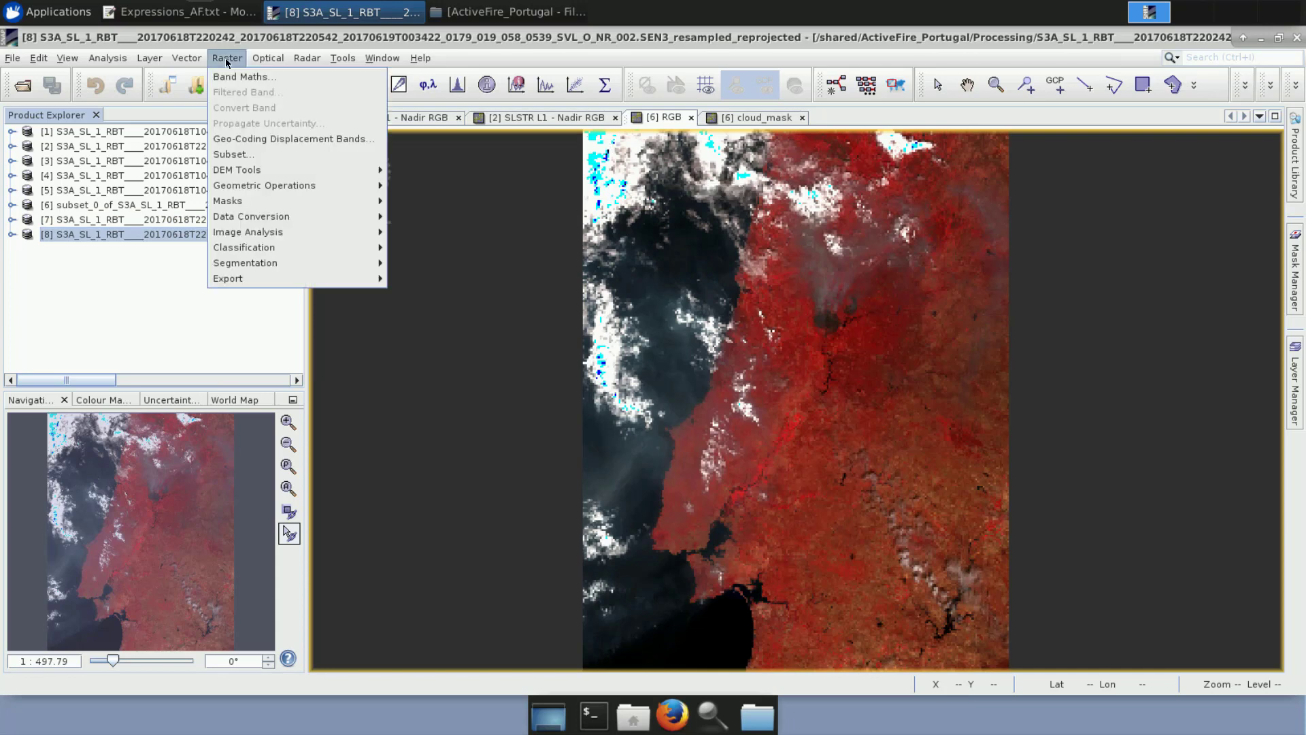
left_click(250, 156)
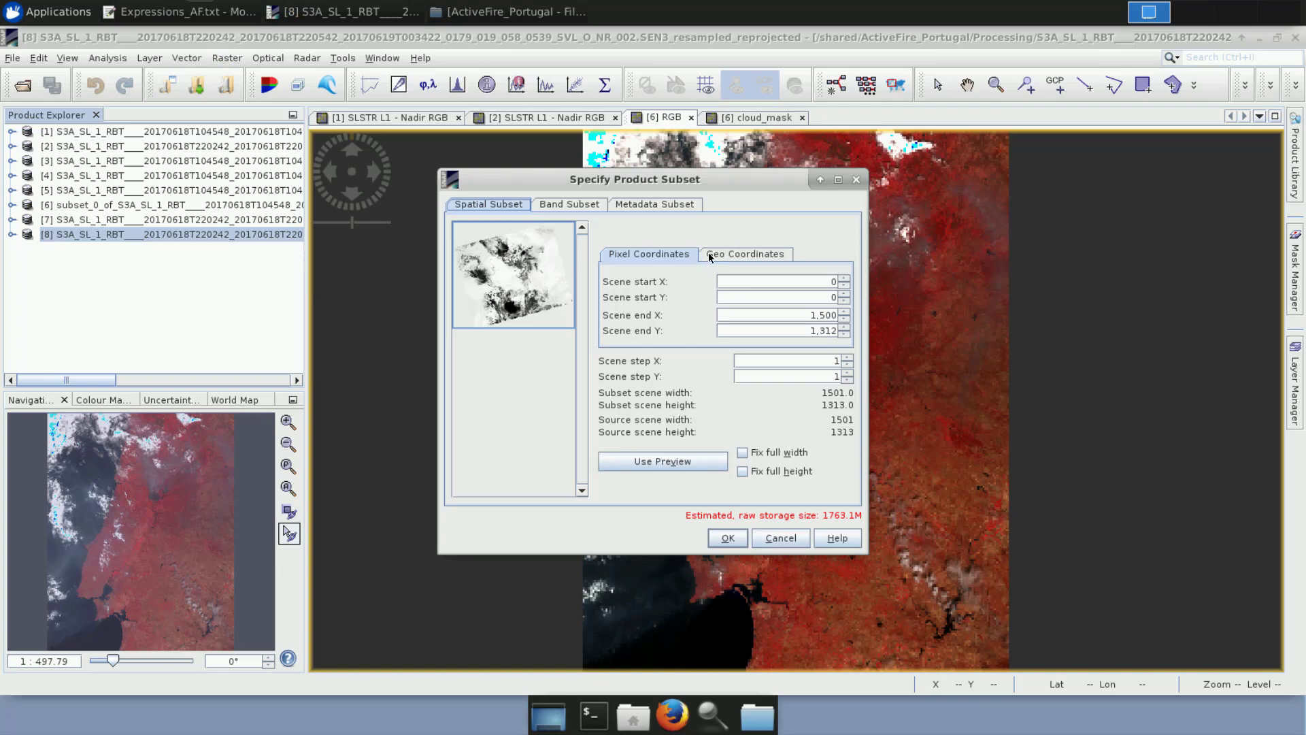
left_click(752, 252)
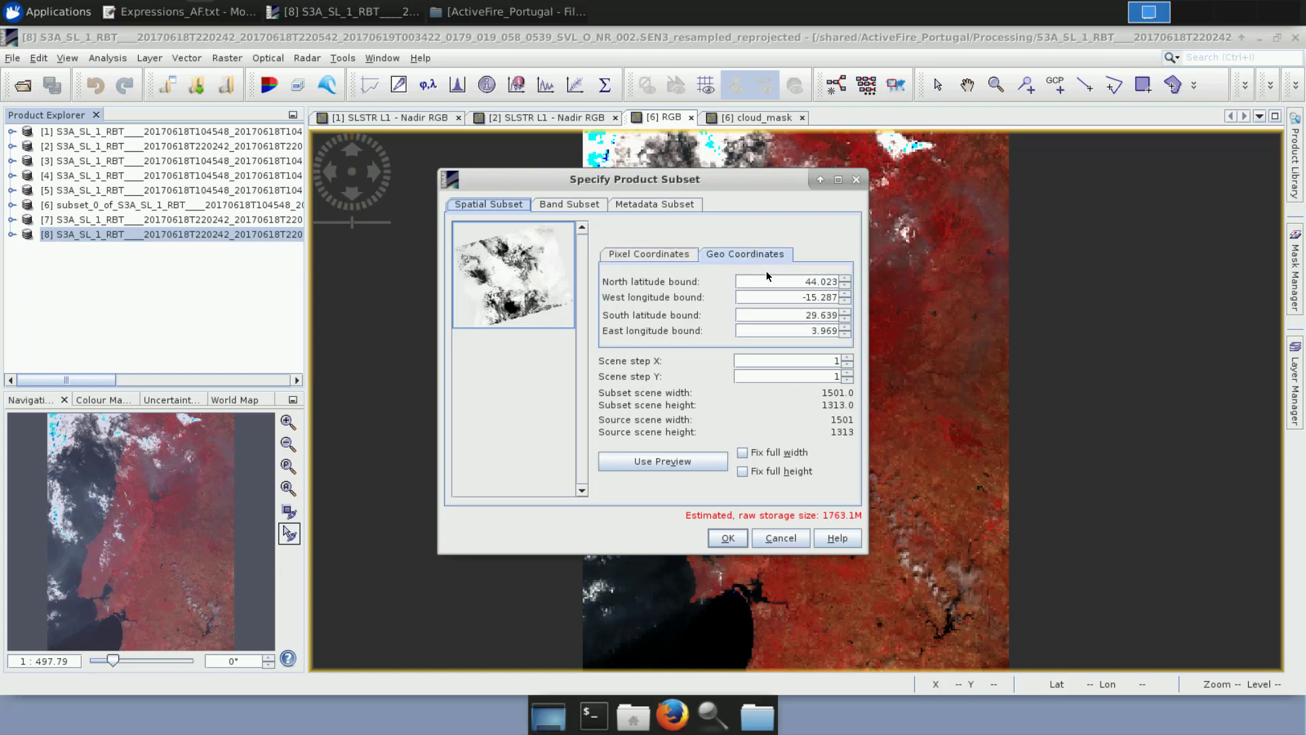
left_click_drag(775, 281, 866, 284)
type("41")
left_click_drag(798, 298, 843, 297)
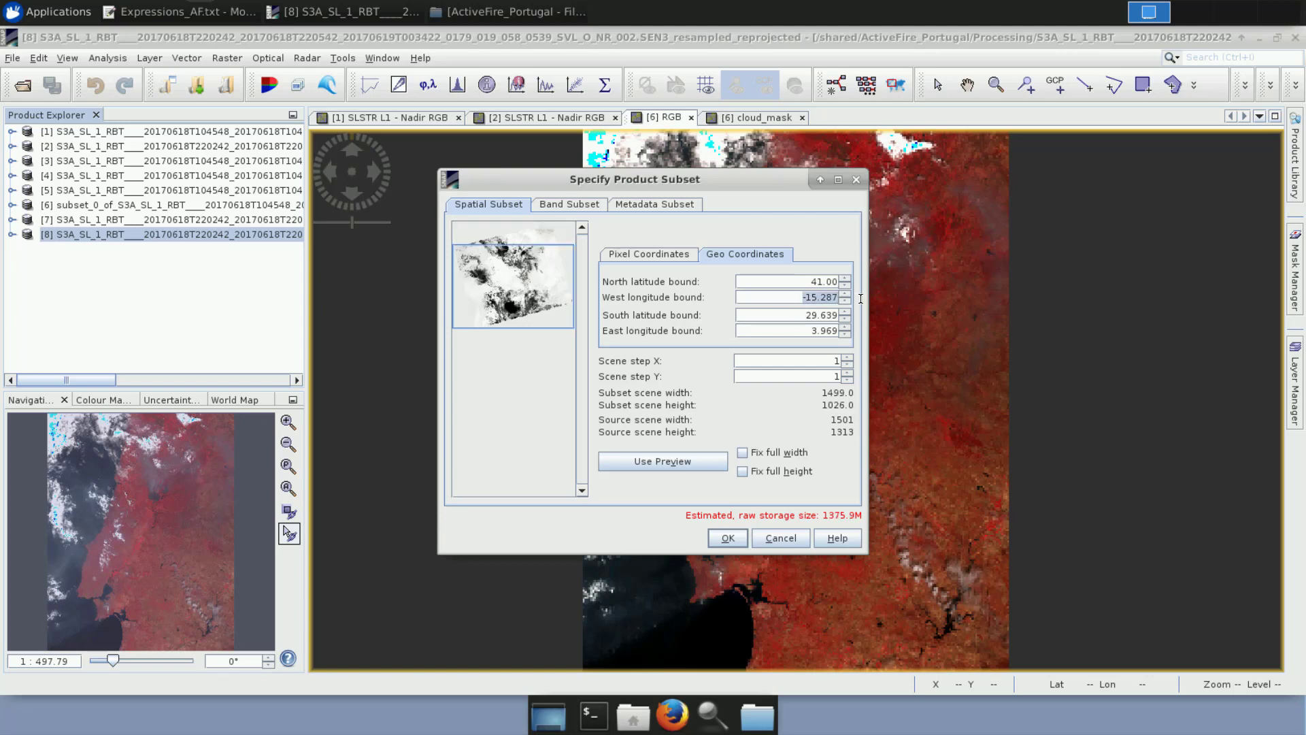
type("-10")
Set the south latitude bound to 38 and the east longitude bound to -7, and create the subset.
left_click_drag(806, 315, 855, 322)
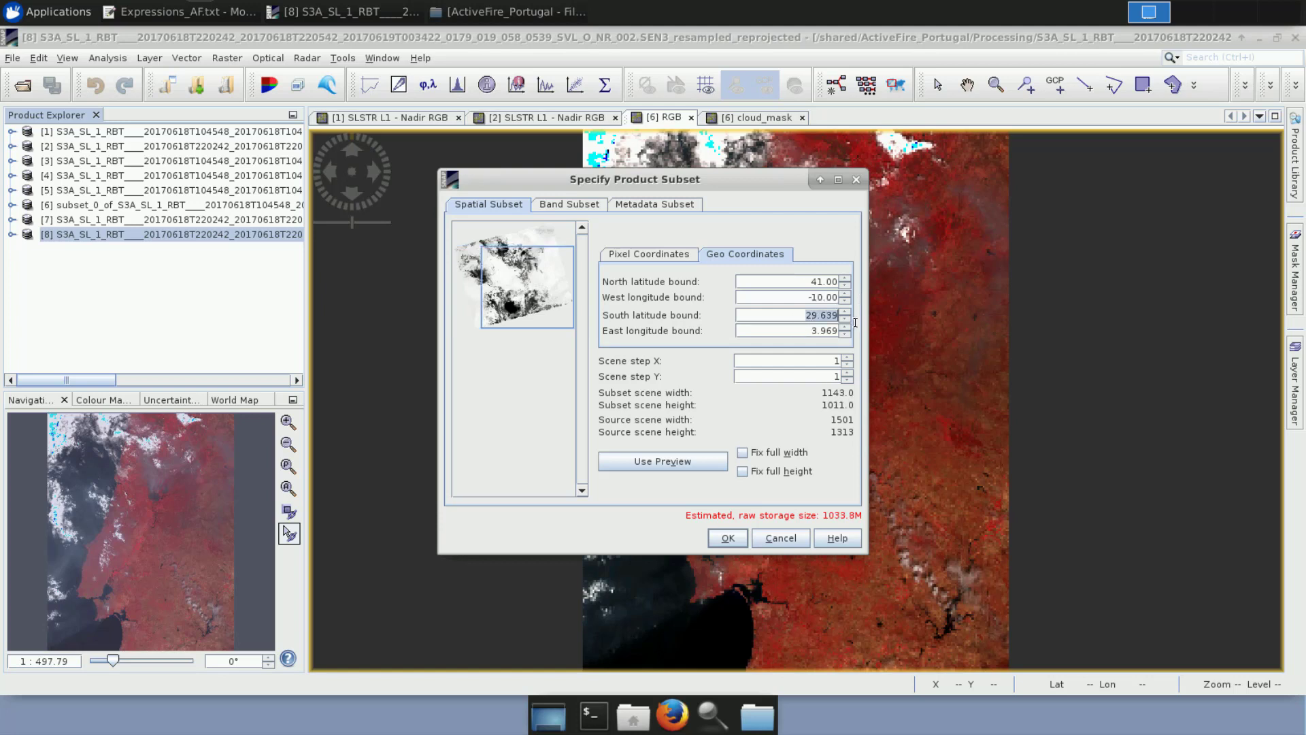
type("38")
left_click_drag(806, 329, 873, 337)
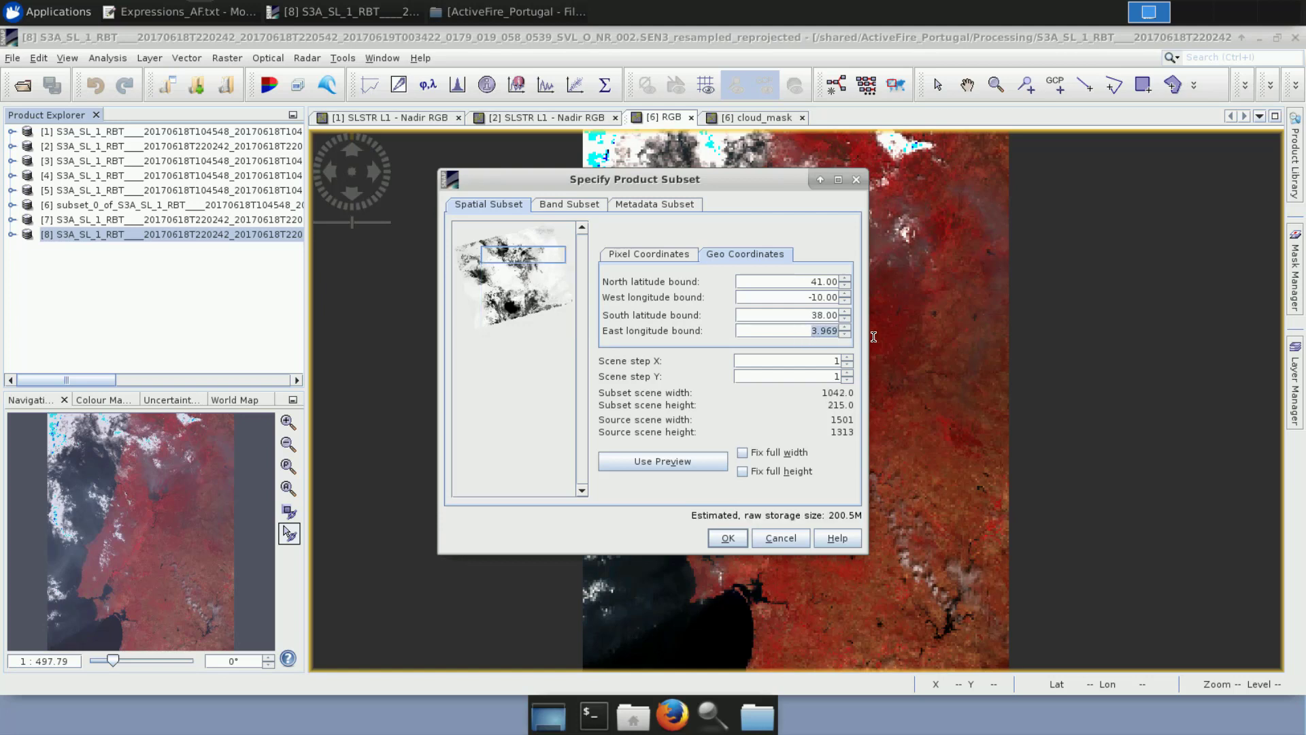
key("BackSpace")
left_click(817, 358)
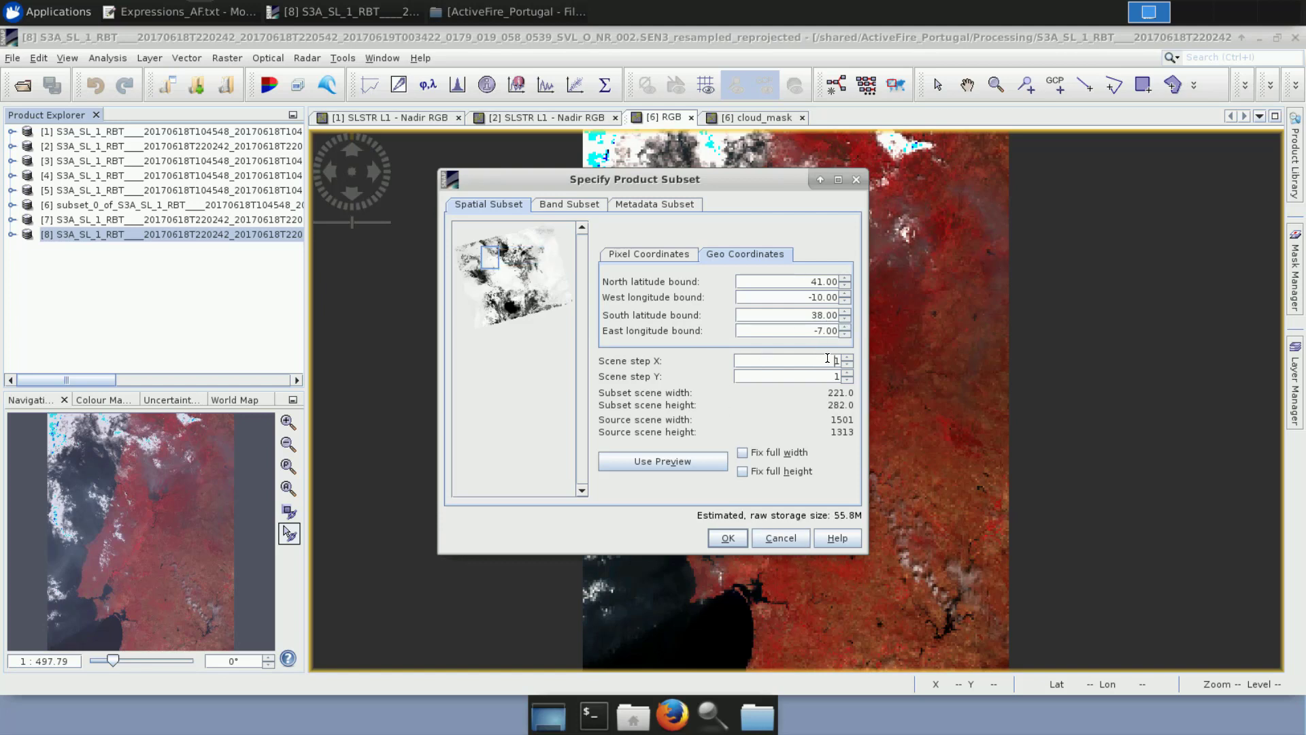
left_click(728, 537)
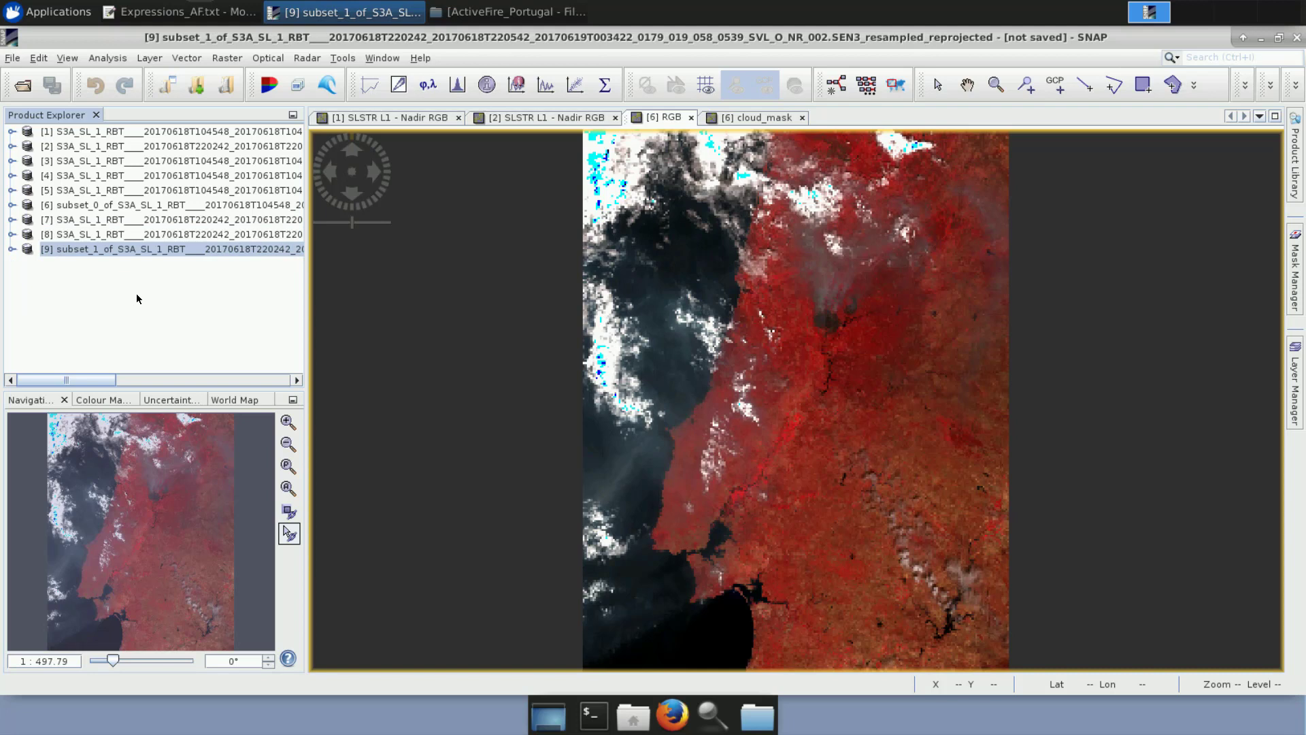
Set up a non-virtual Band Maths band named cloud_mask for the night-time subset product [9].
right_click(138, 249)
left_click(164, 262)
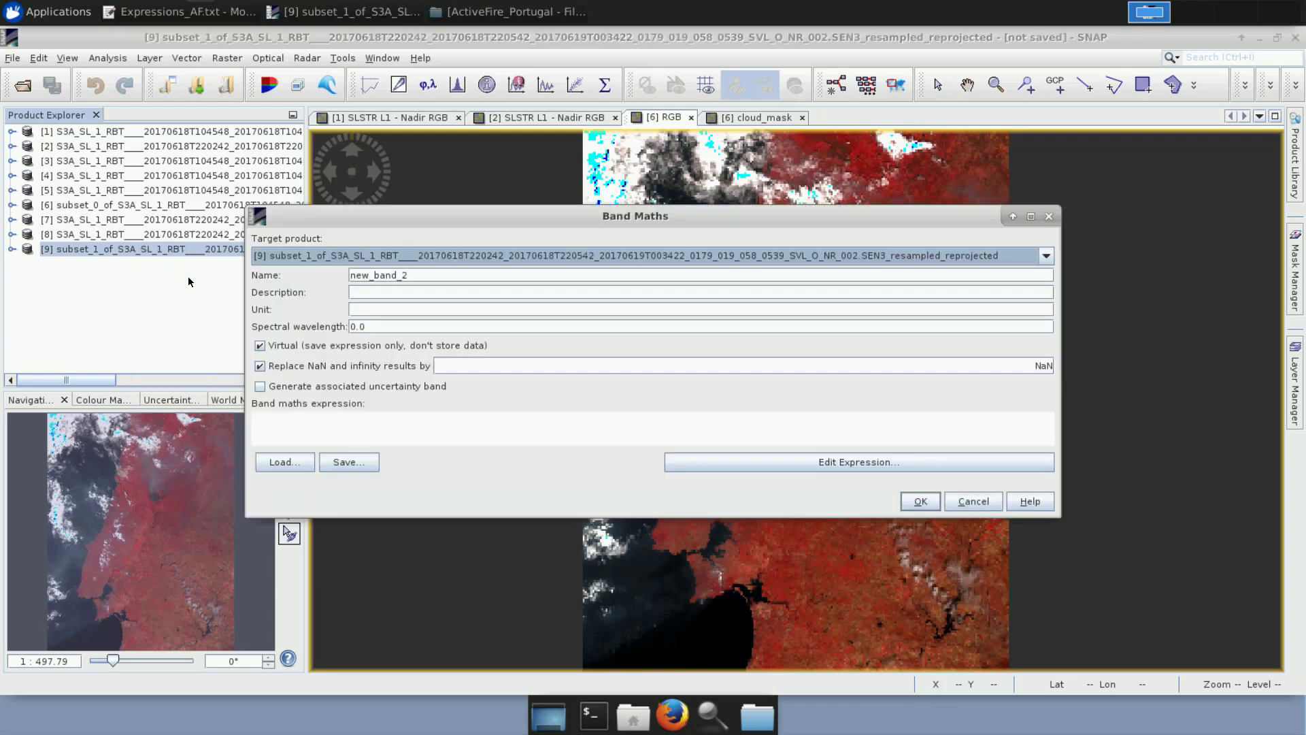
left_click_drag(410, 276, 336, 276)
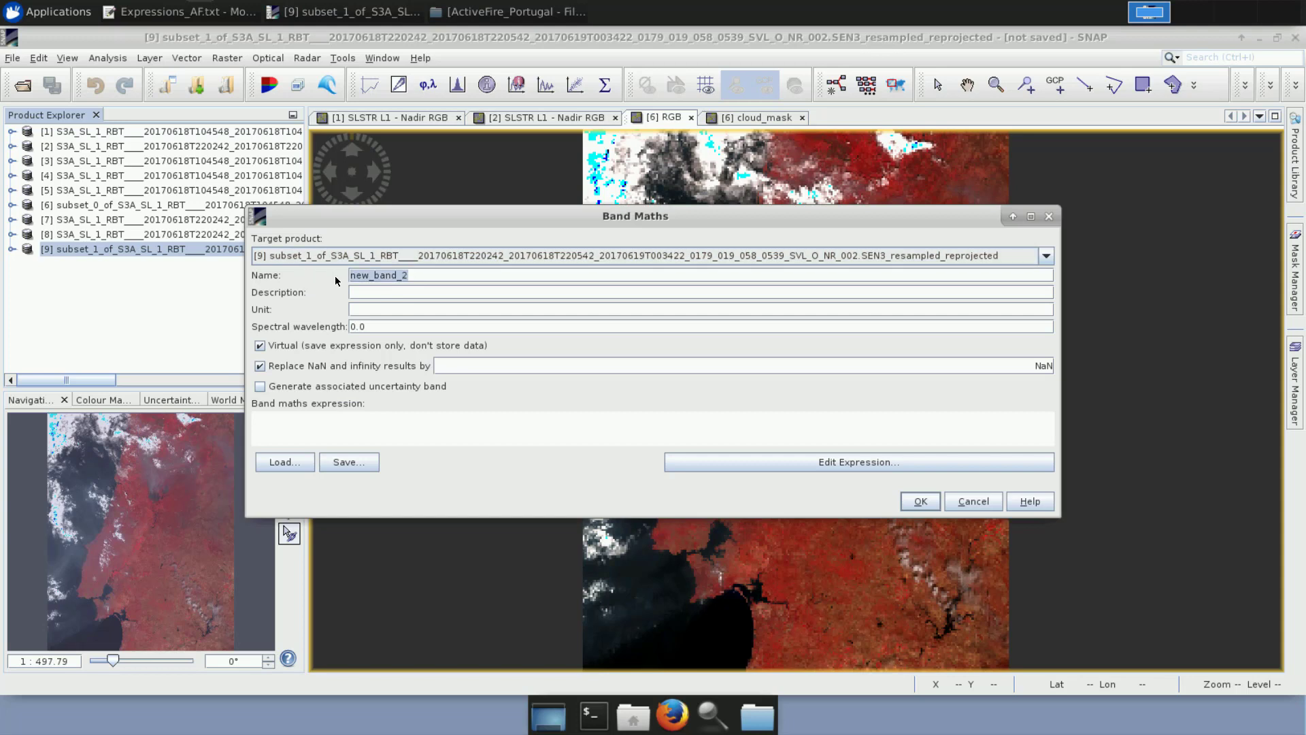
type("clo")
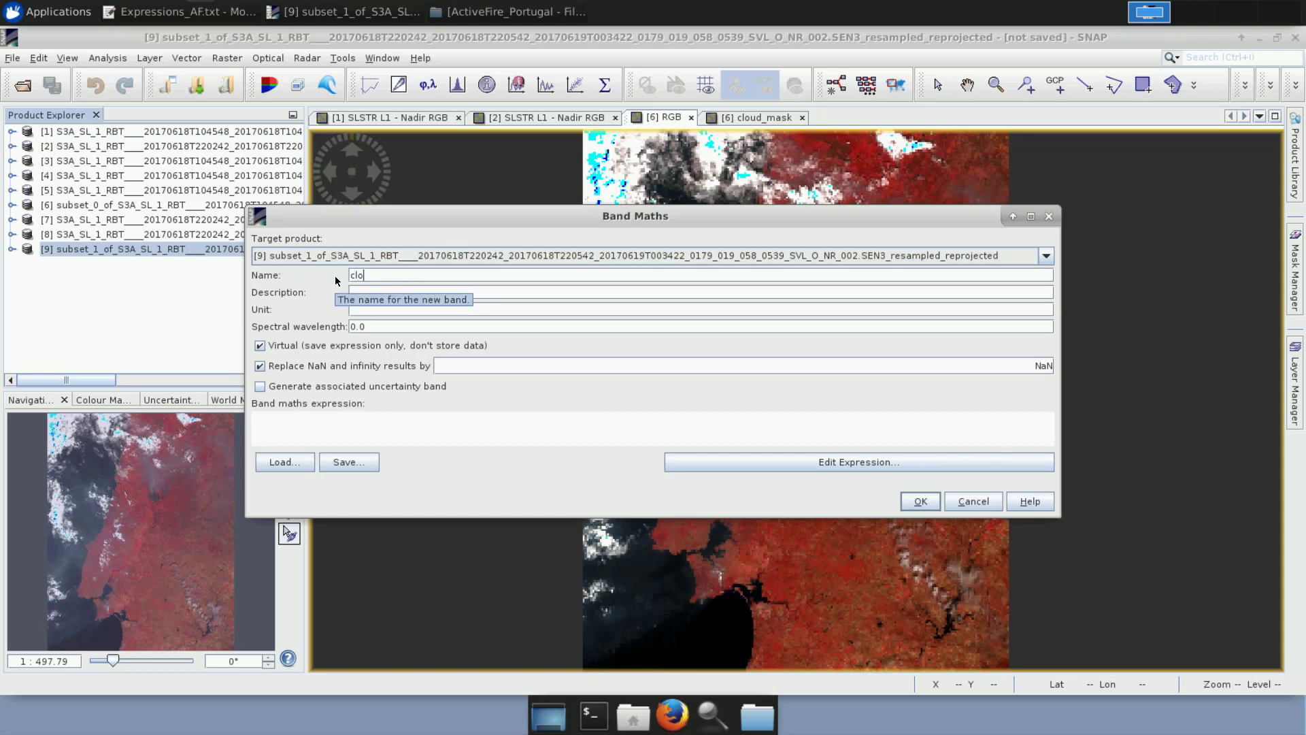
type("ud_mask")
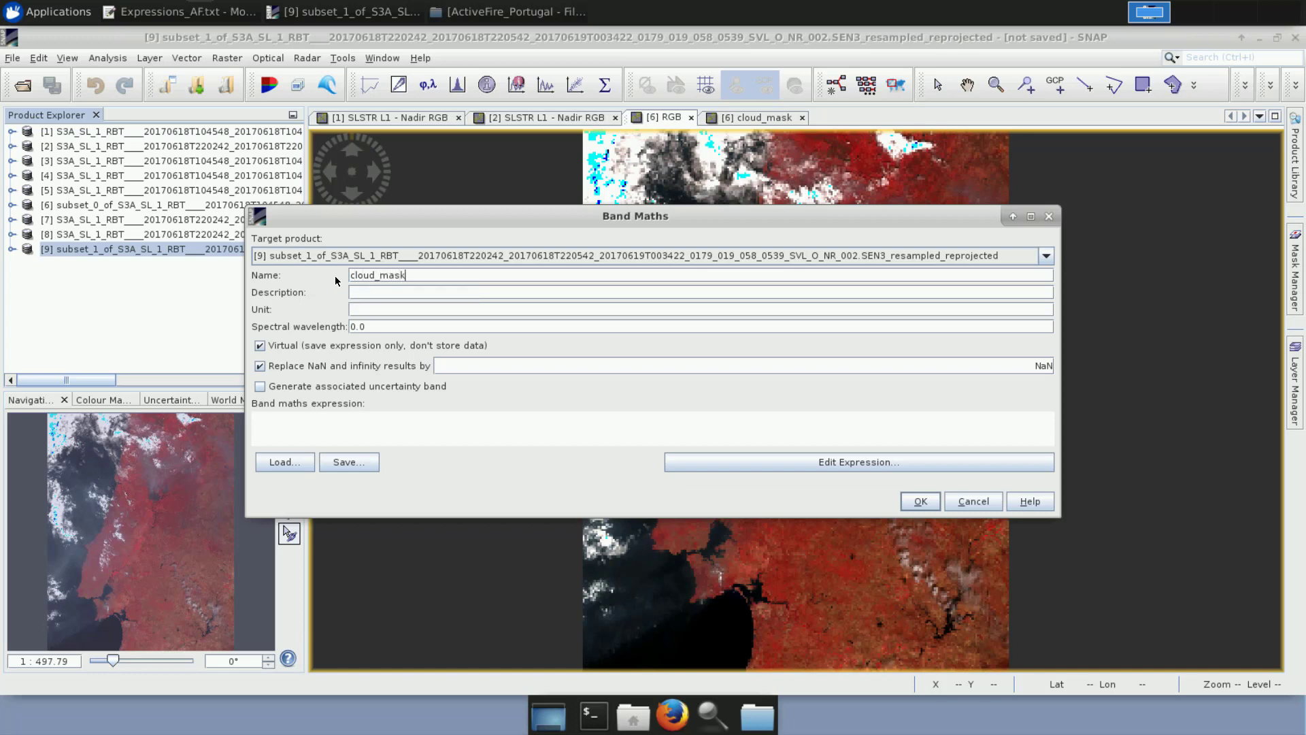
left_click(275, 350)
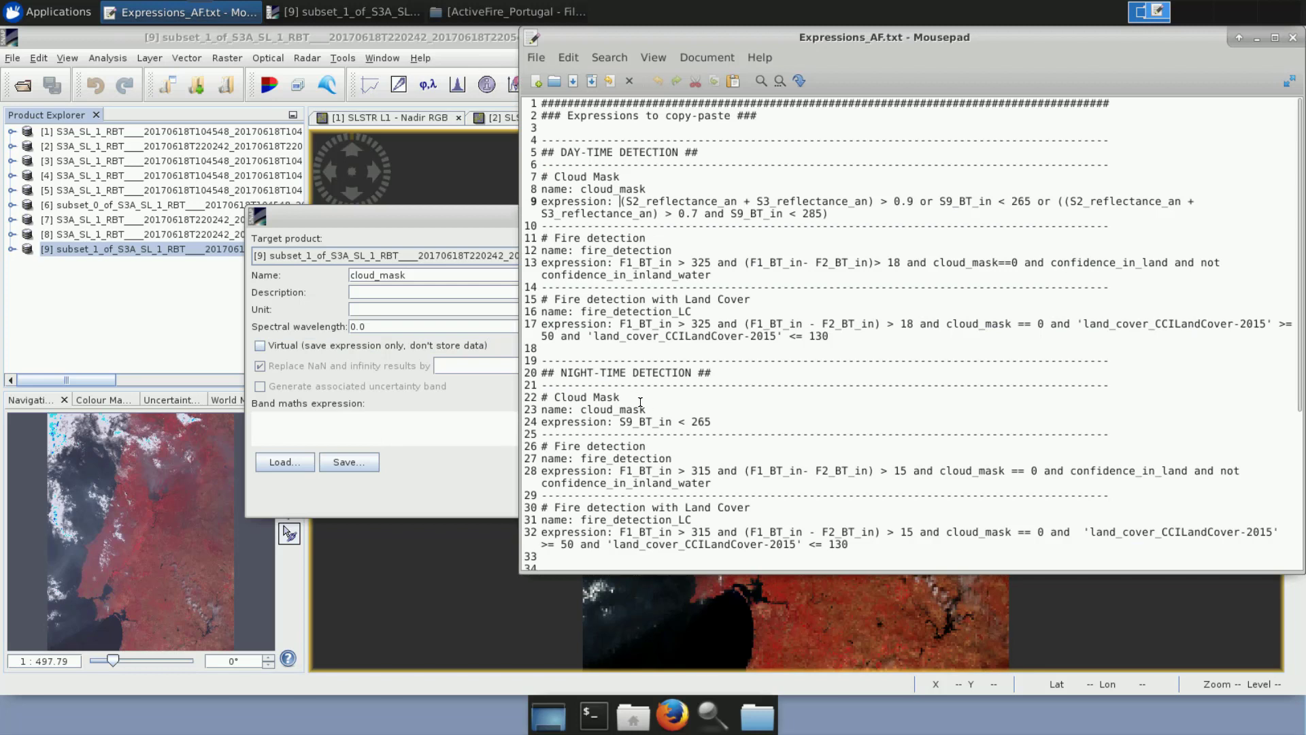
Copy the night-time cloud mask expression S9_BT_in < 265 from Expressions_AF.txt into Band Maths and create the band.
left_click_drag(729, 422, 620, 422)
right_click(630, 421)
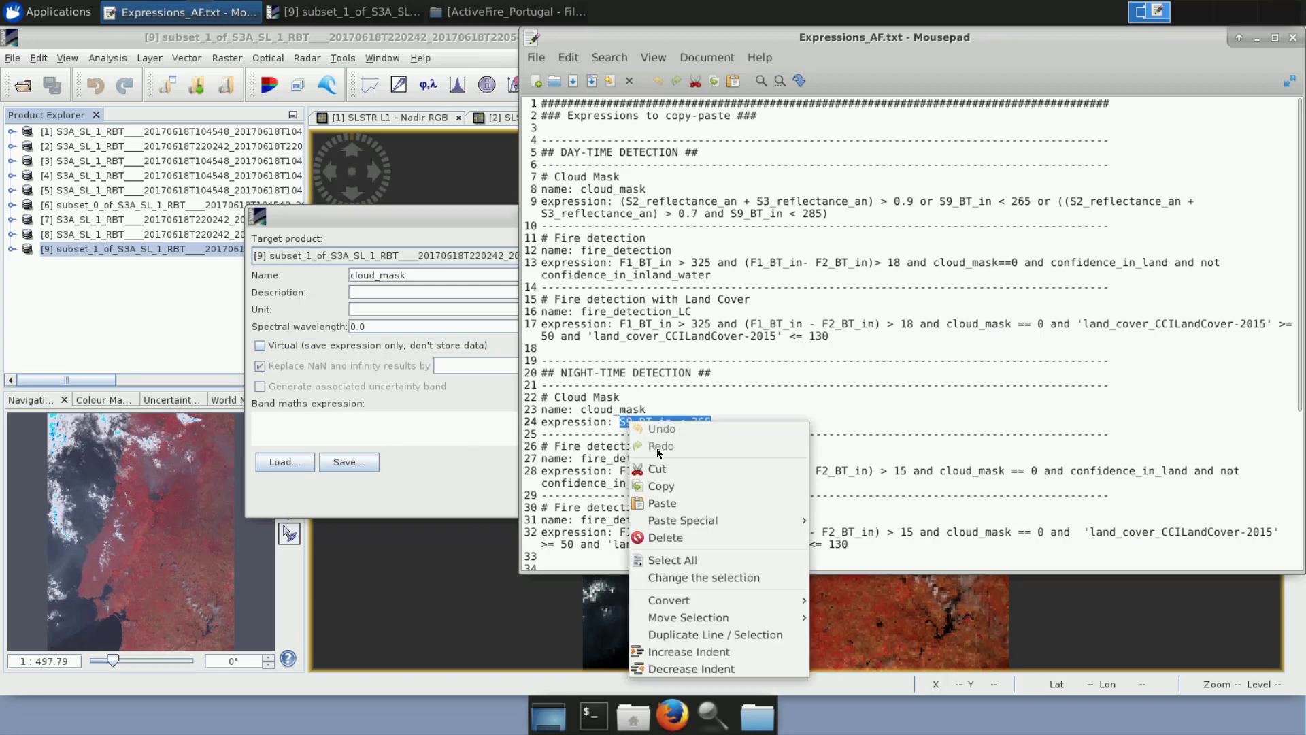
left_click(670, 487)
left_click(329, 419)
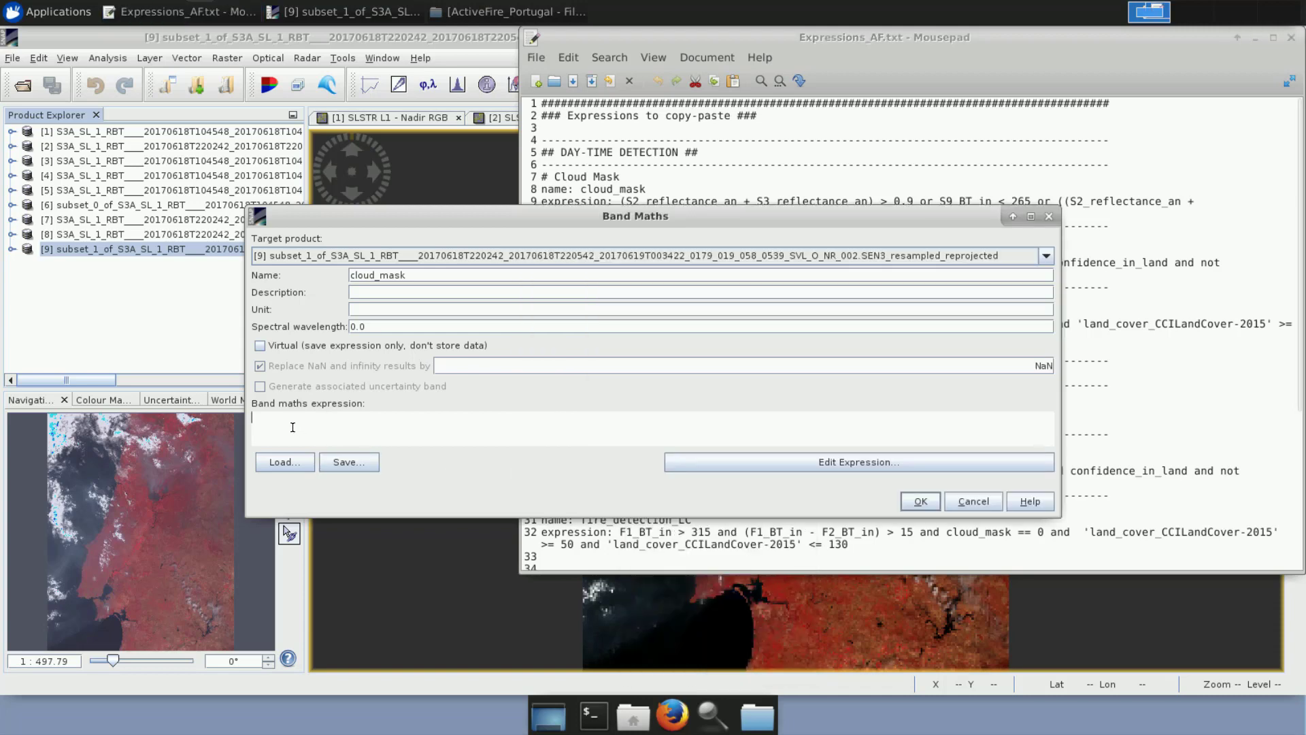
key("ctrl+v")
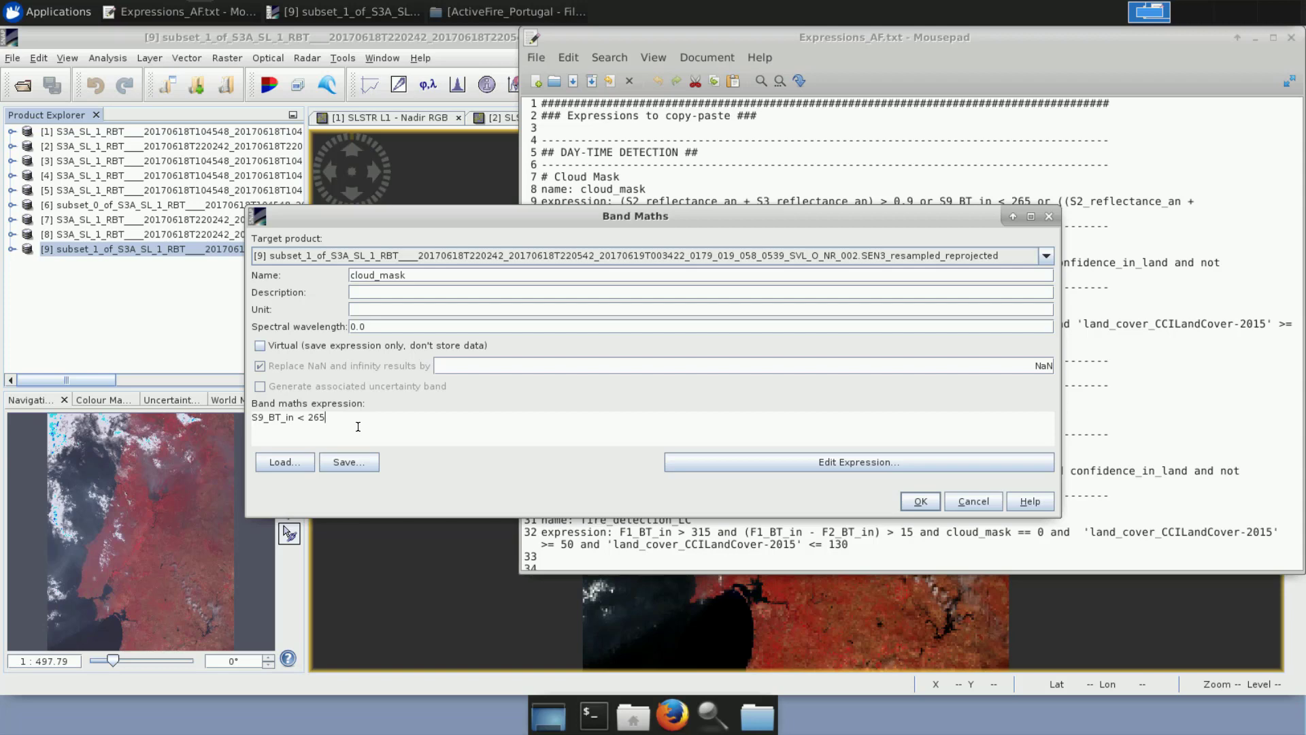
left_click(920, 502)
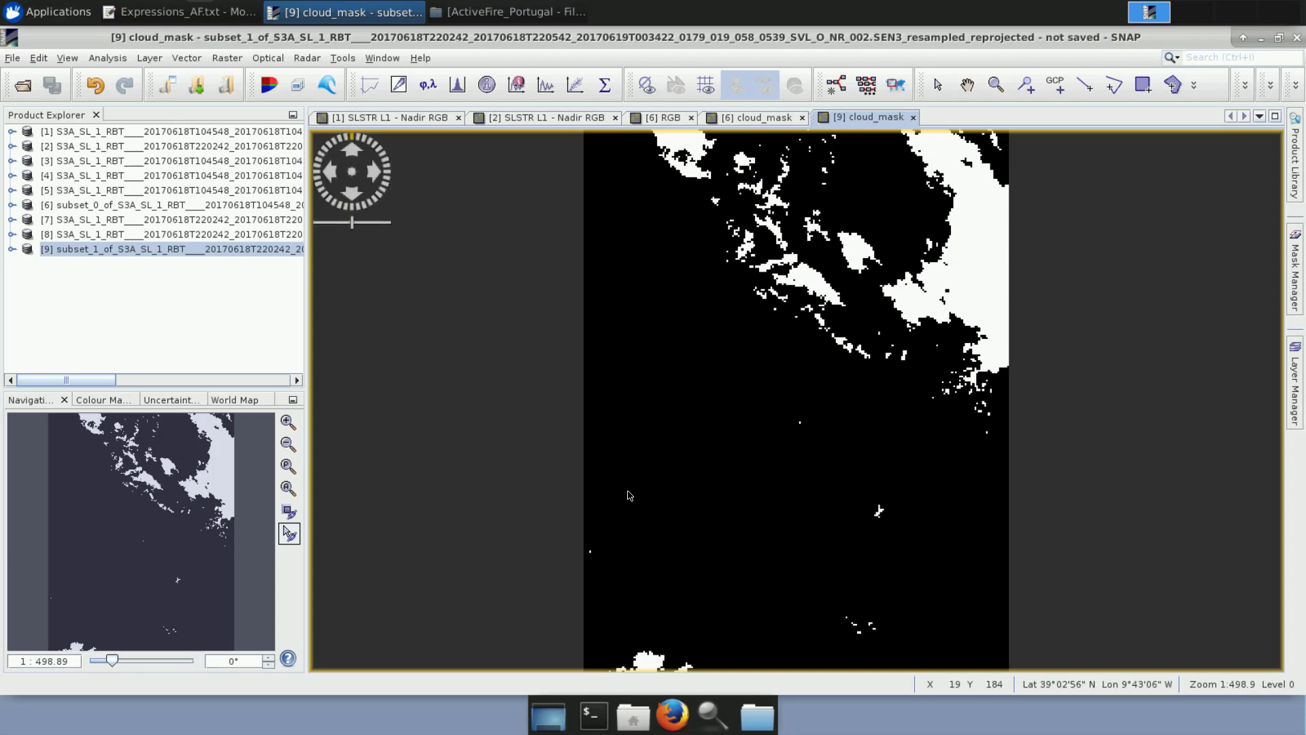
Open the F2_BT_in band of night-time subset product [9] and compare it with the cloud_mask band.
left_click(12, 249)
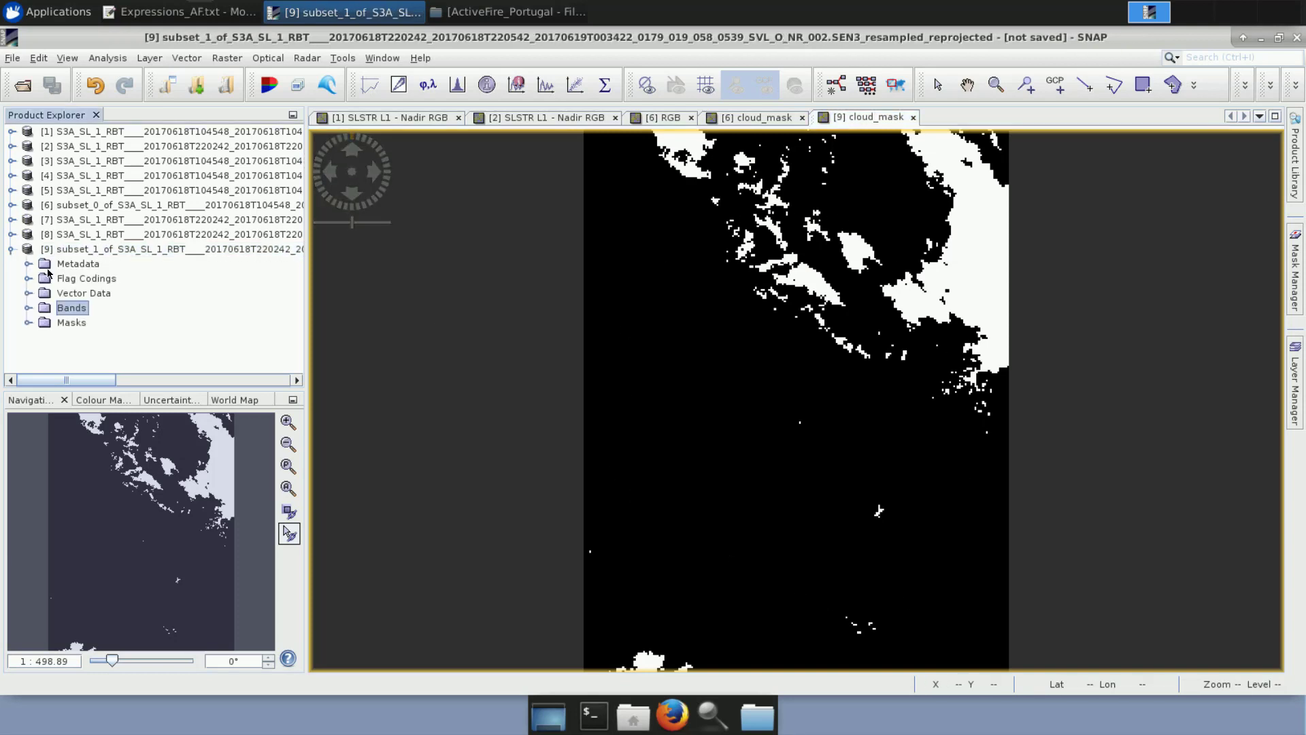
left_click(28, 307)
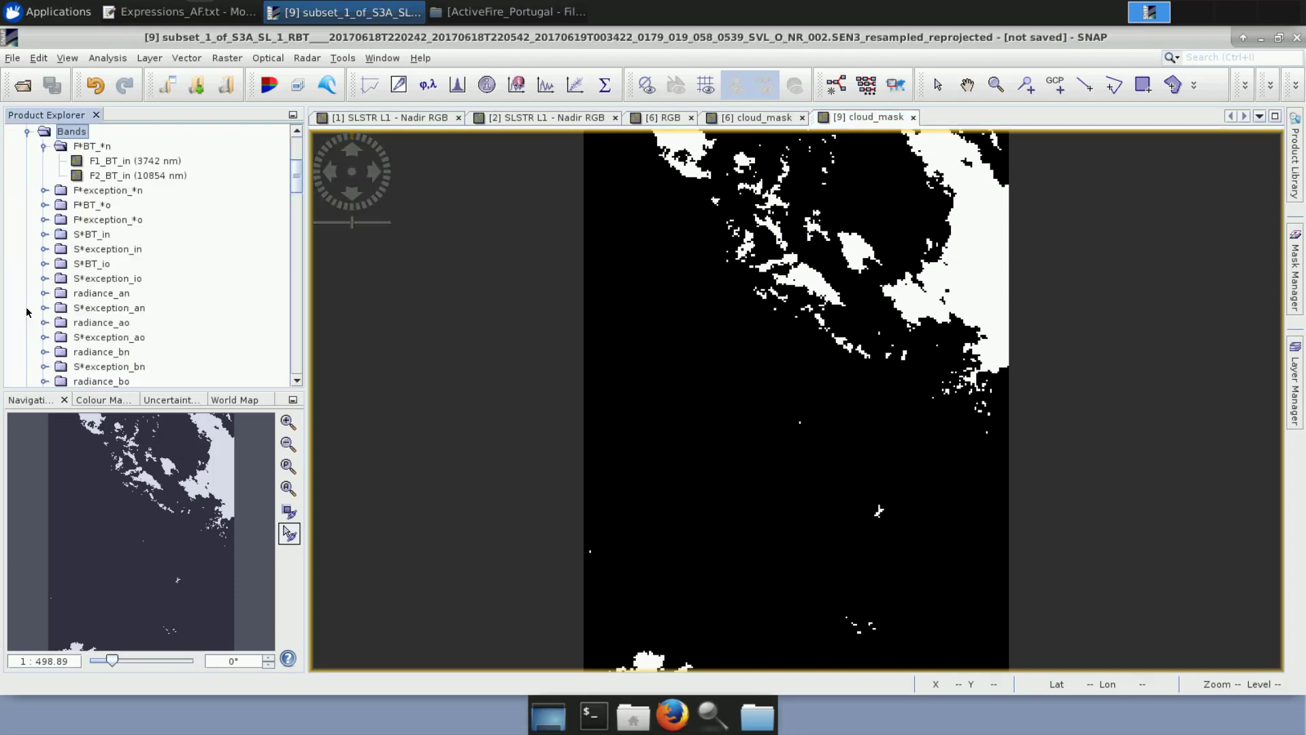
double_click(114, 175)
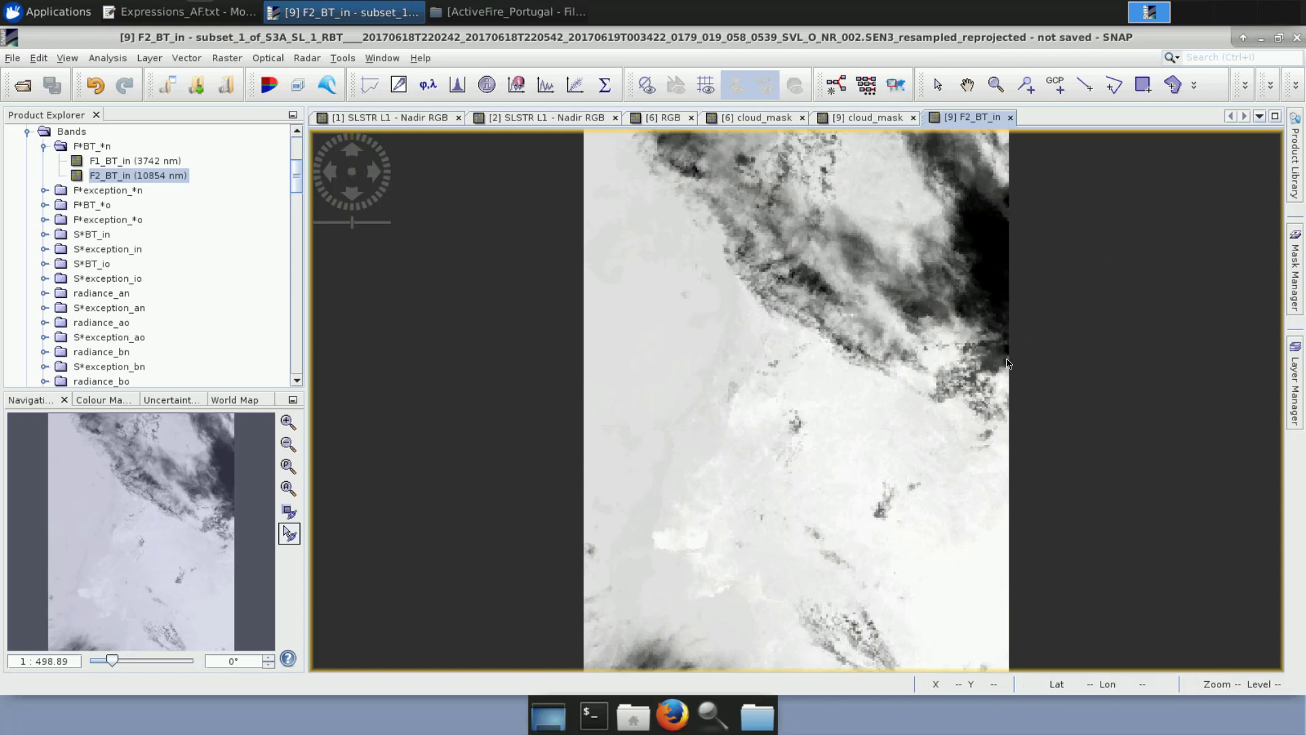
left_click(868, 117)
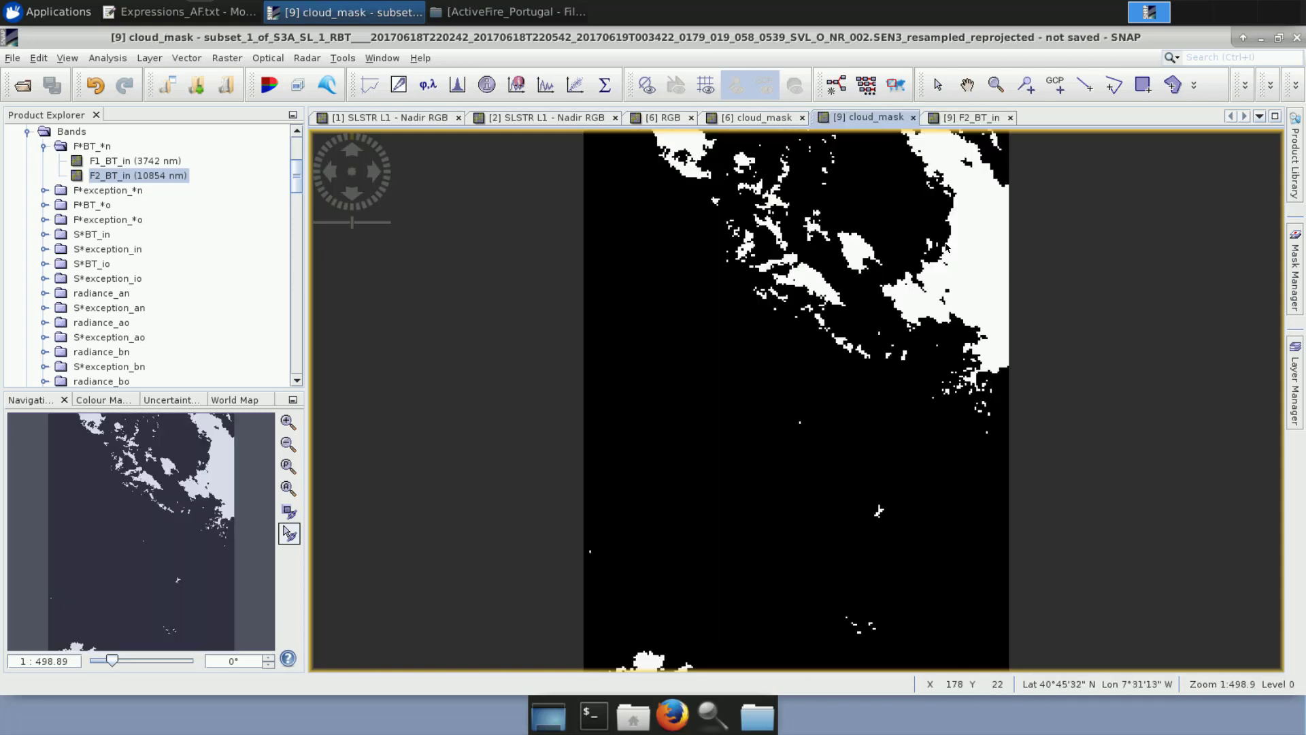
left_click(930, 119)
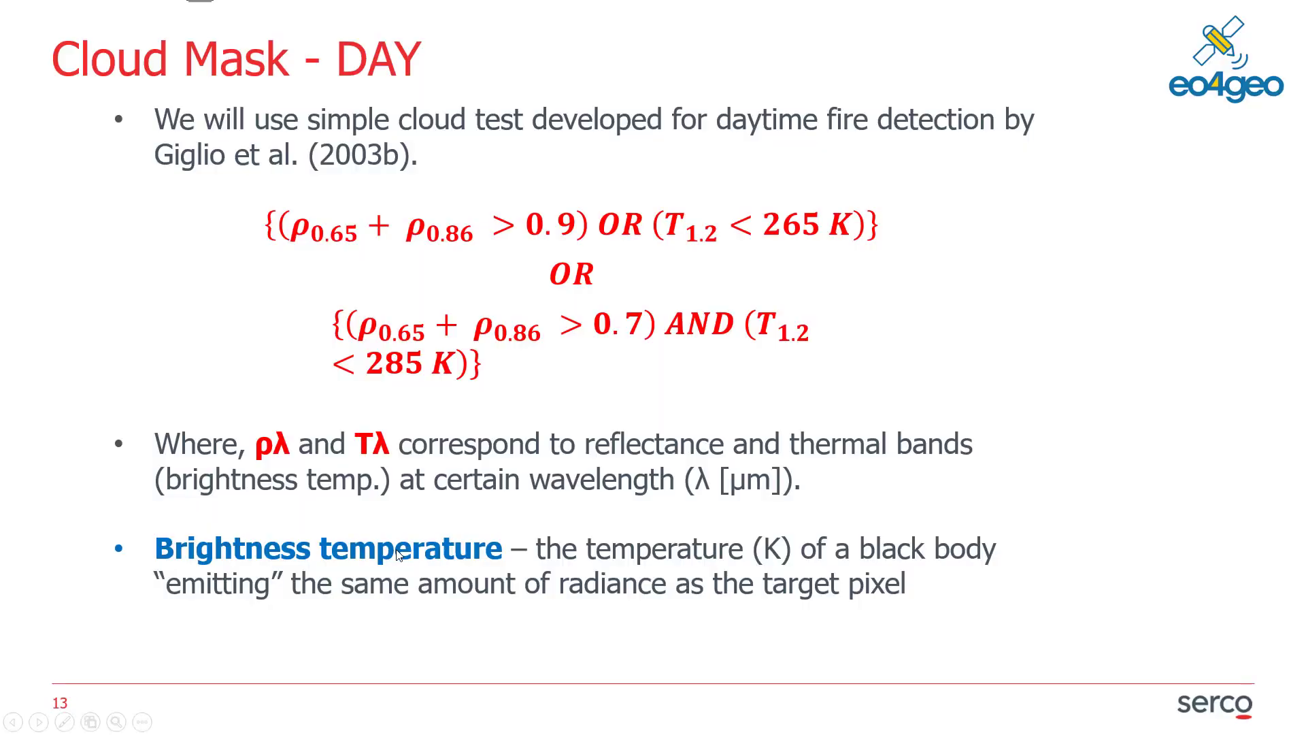
left_click(398, 559)
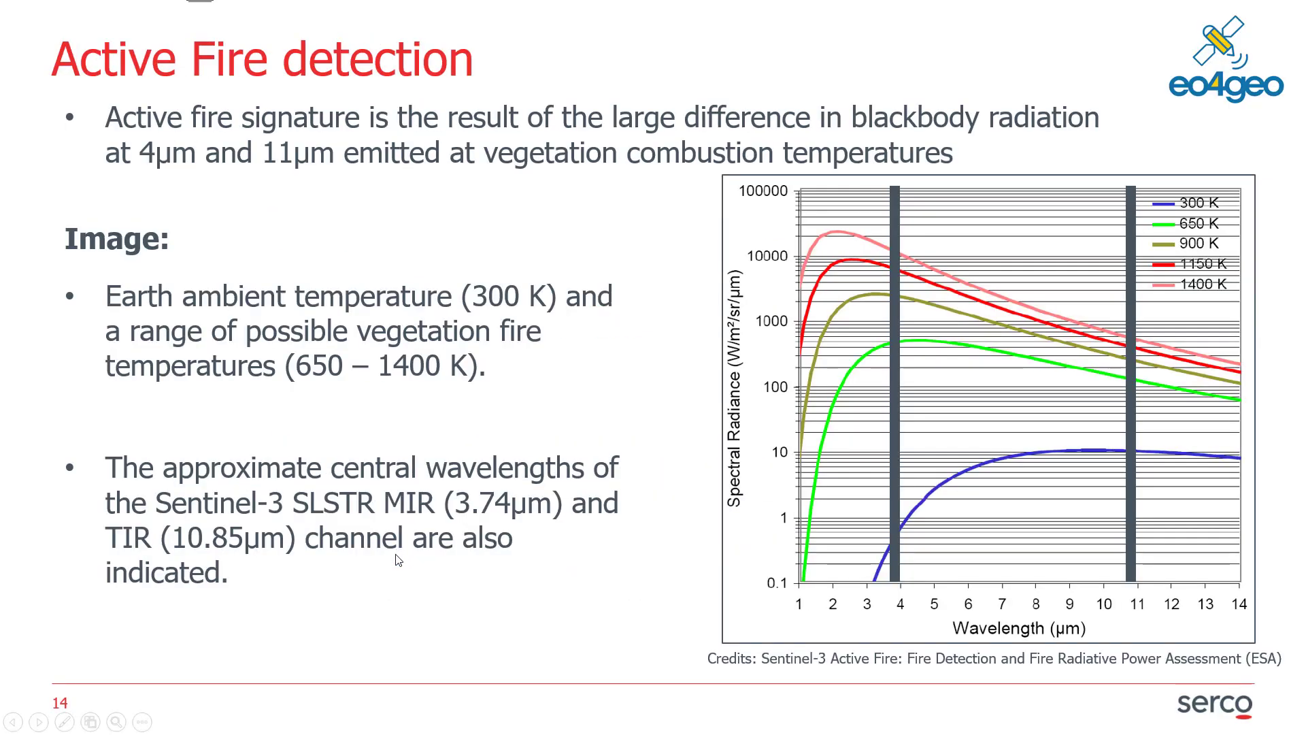
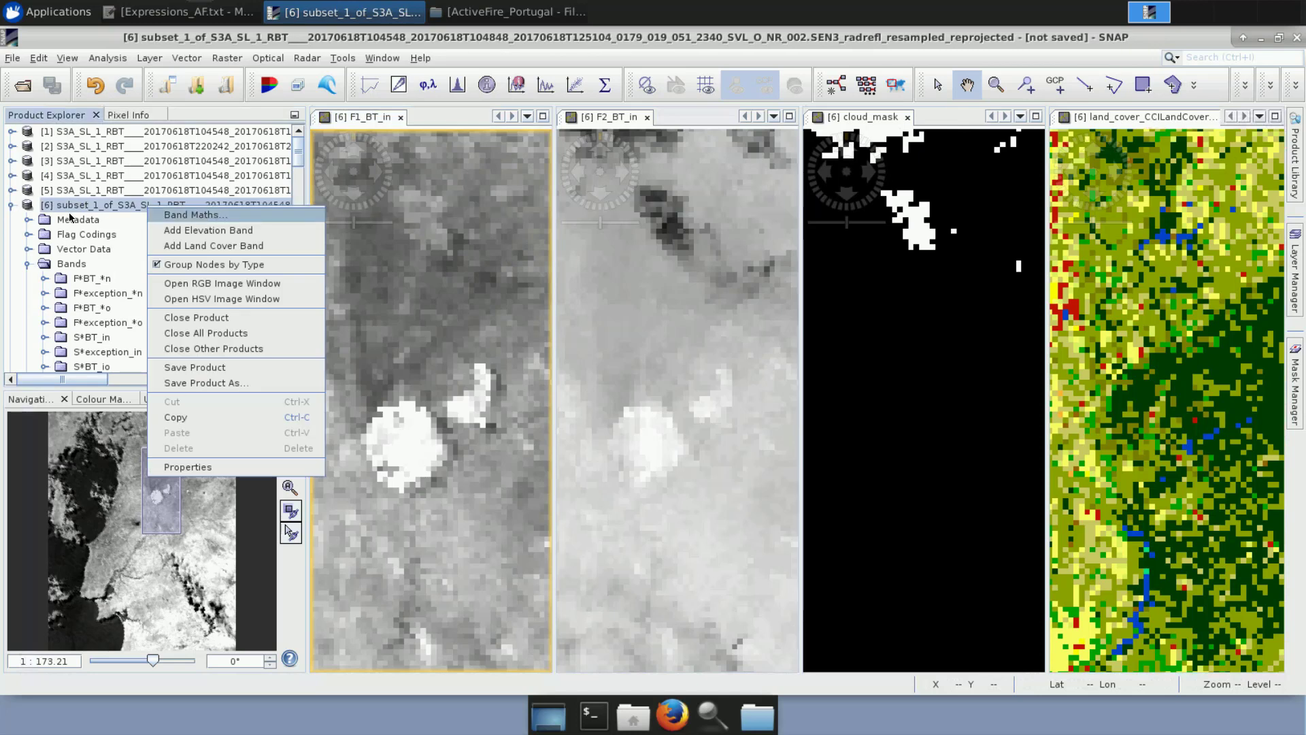
Set up a non-virtual Band Maths band named fire_detection_LC for the daytime subset product [6].
left_click(209, 221)
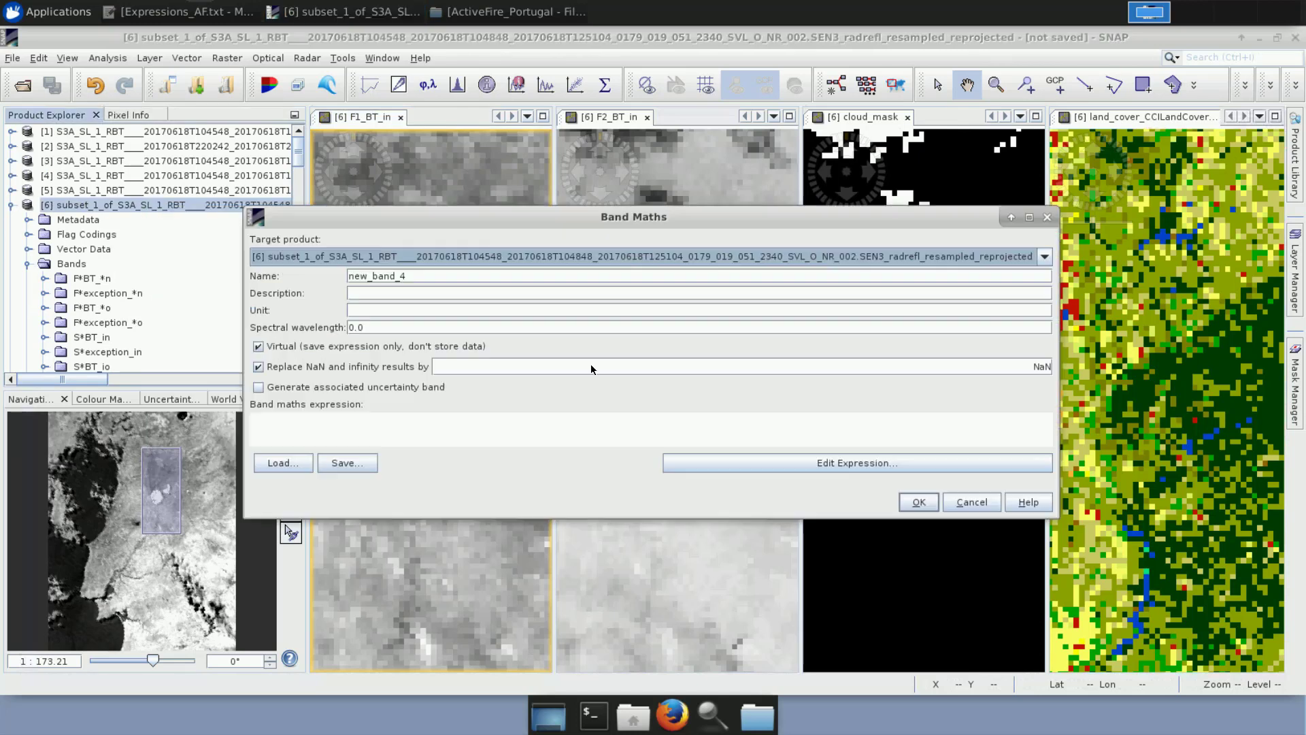
double_click(389, 276)
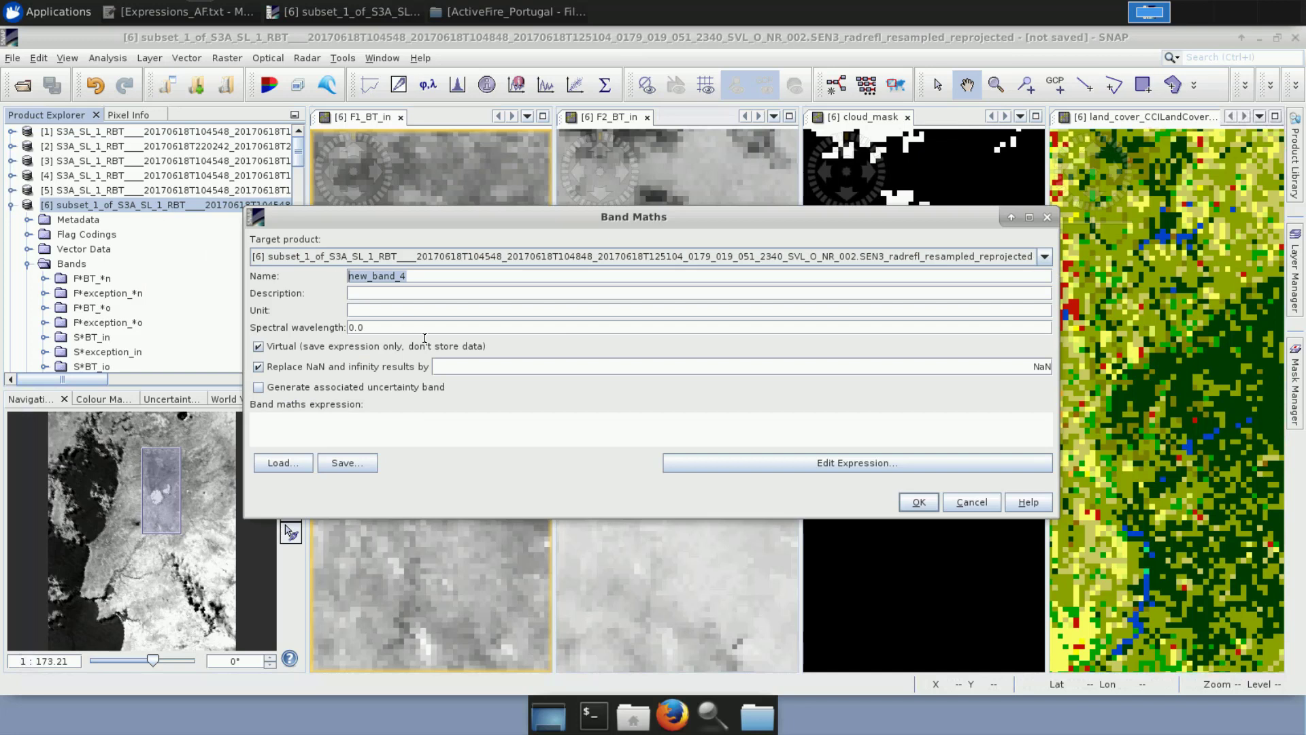
key("BackSpace")
type("fire_detection_LC")
left_click(259, 345)
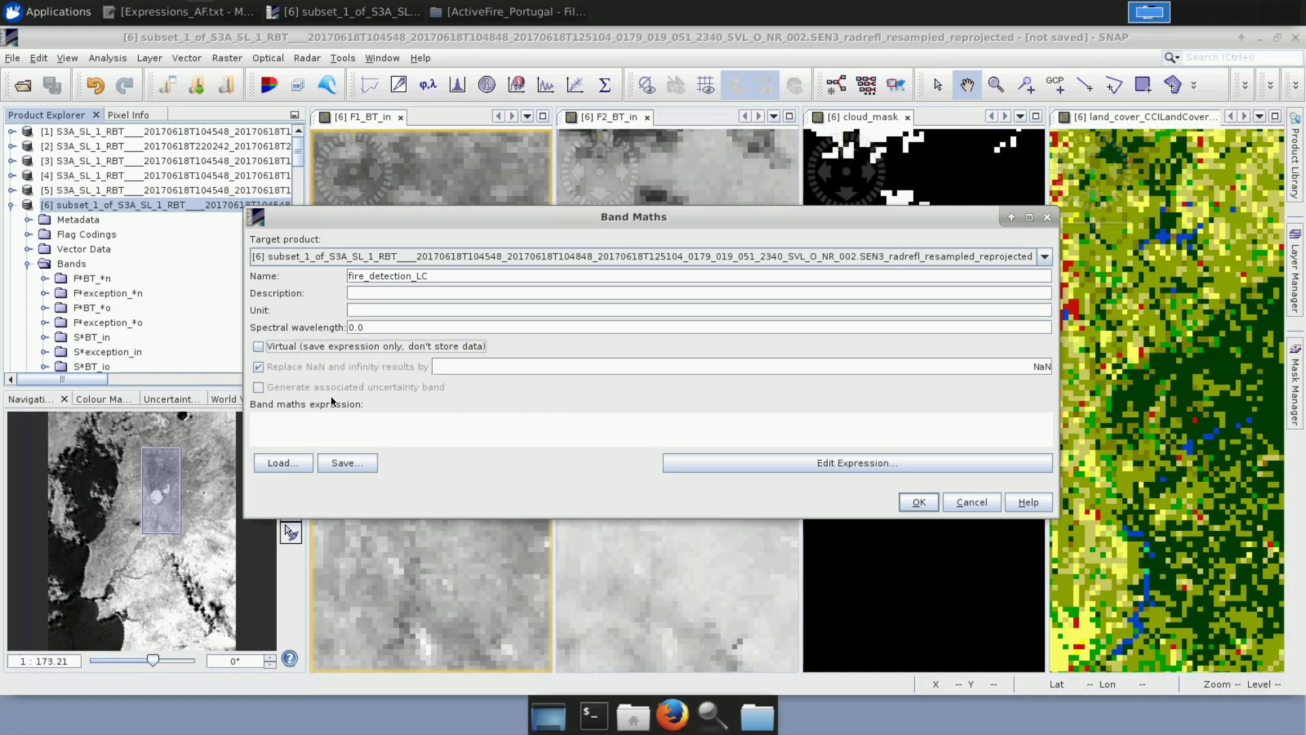
Copy the day-time "Fire detection with Land Cover" expression from Expressions_AF.txt into the Band Maths expression for fire_detection_LC.
left_click(176, 14)
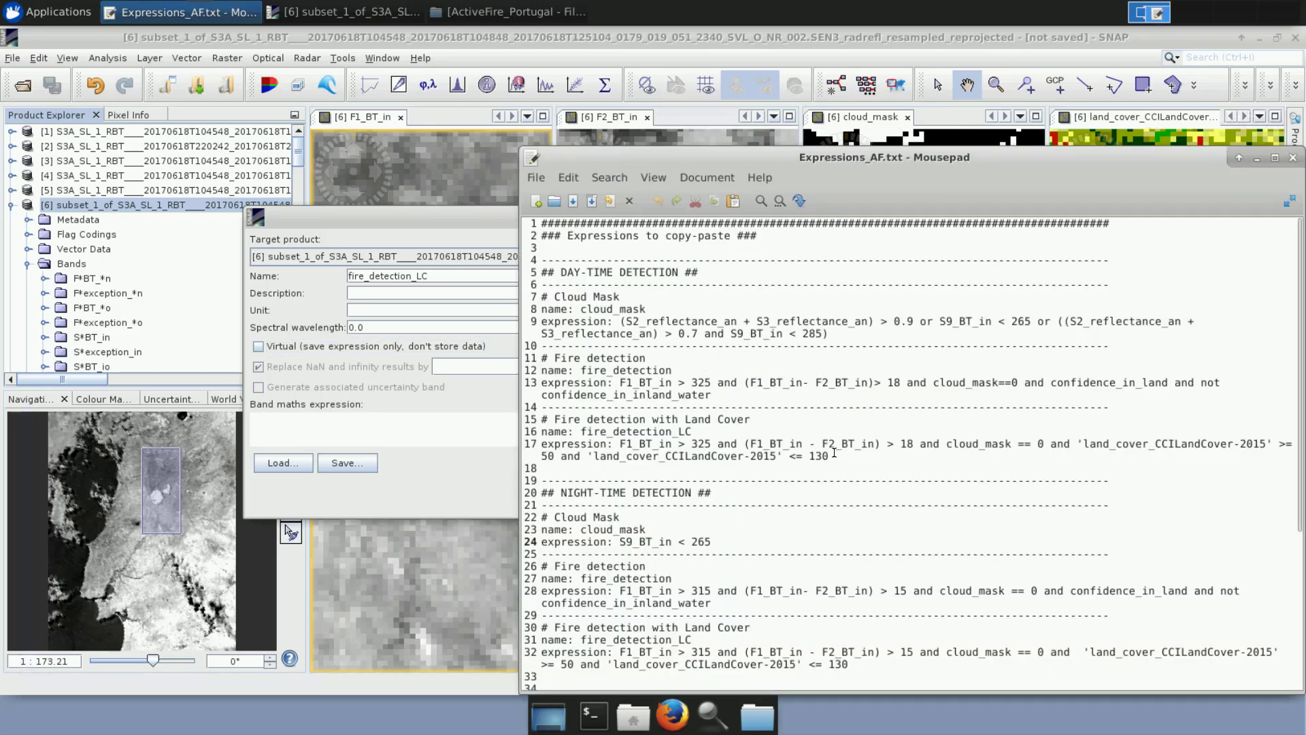
left_click_drag(829, 456, 622, 445)
right_click(623, 445)
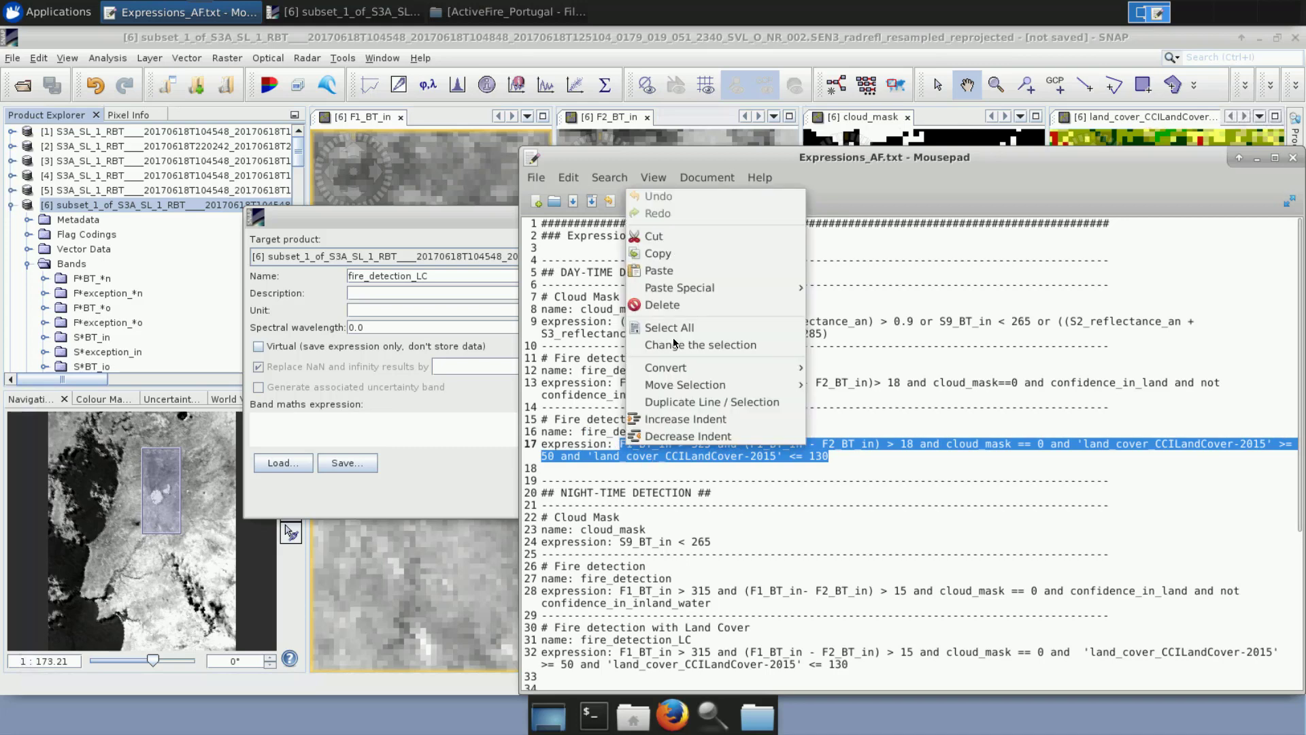
left_click(672, 253)
left_click(391, 420)
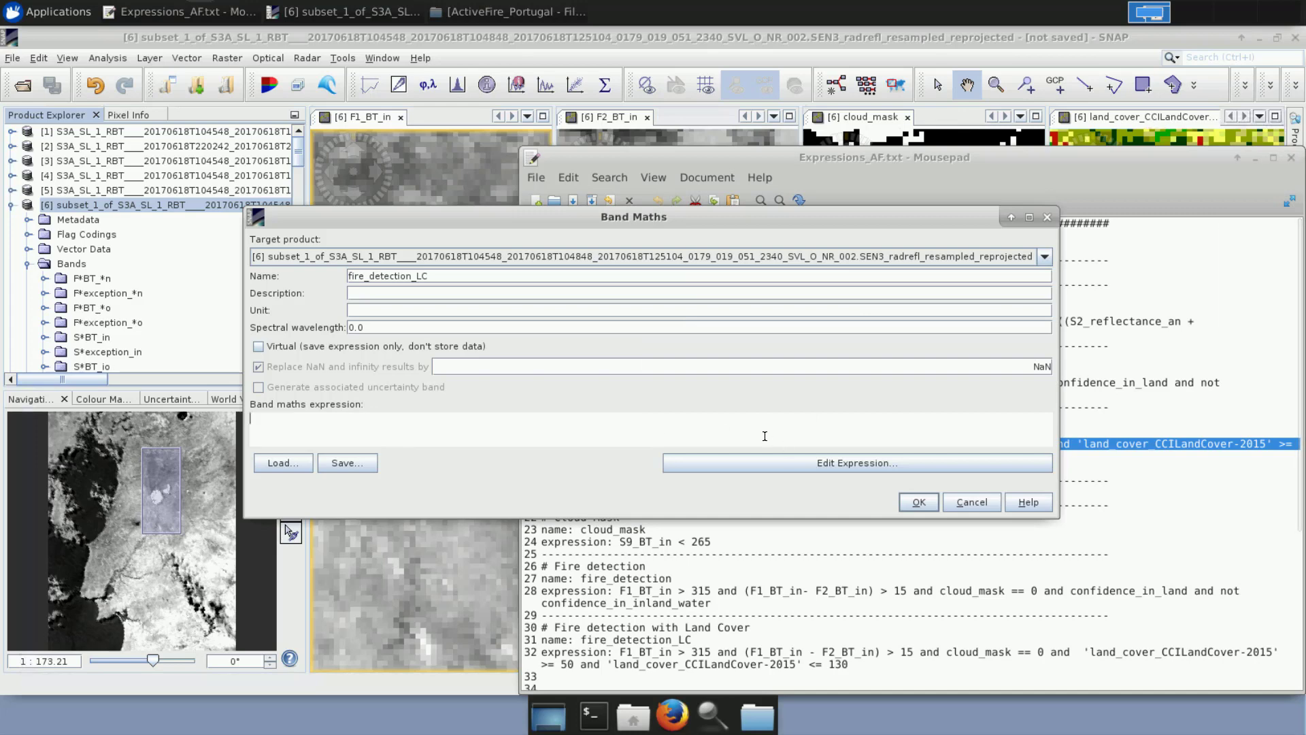
key("ctrl+v")
Review the F1_BT_in and F2_BT_in threshold terms in the Band Maths Expression Editor, and create the fire_detection_LC band.
left_click(786, 474)
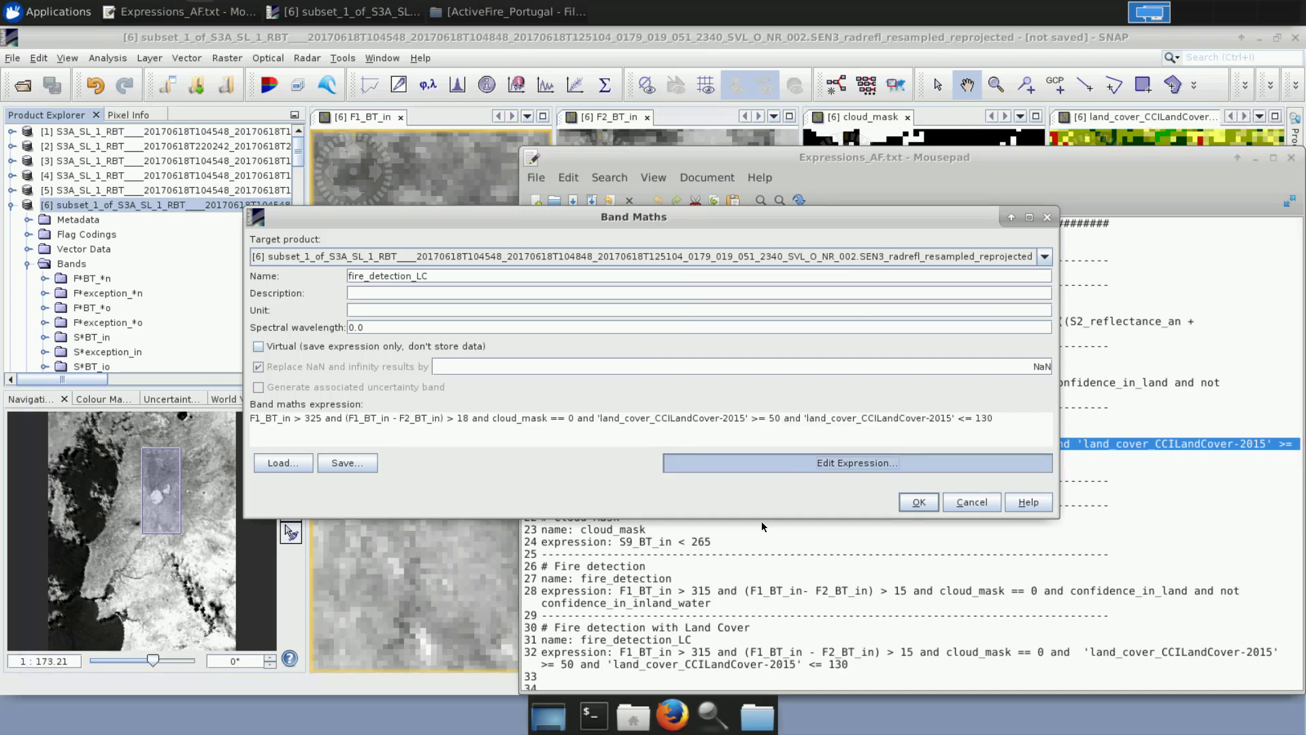
left_click_drag(816, 248, 768, 179)
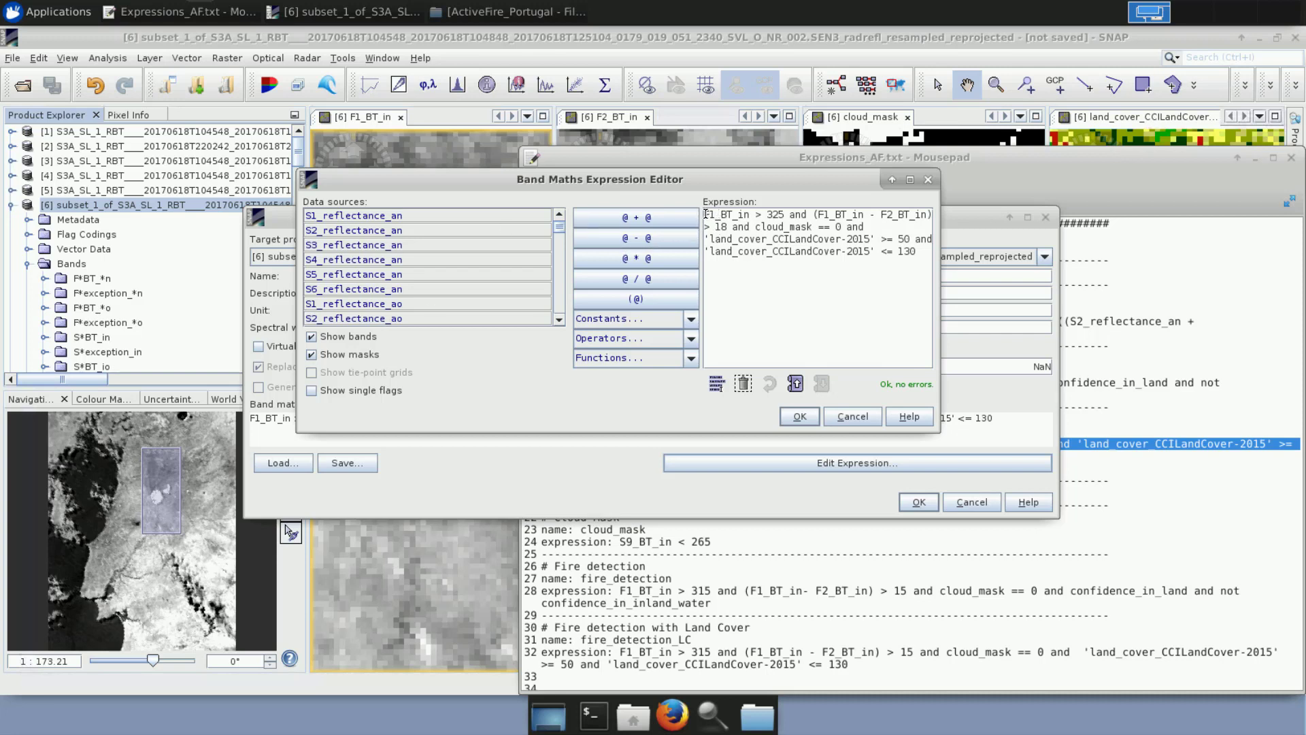
left_click_drag(729, 213, 751, 215)
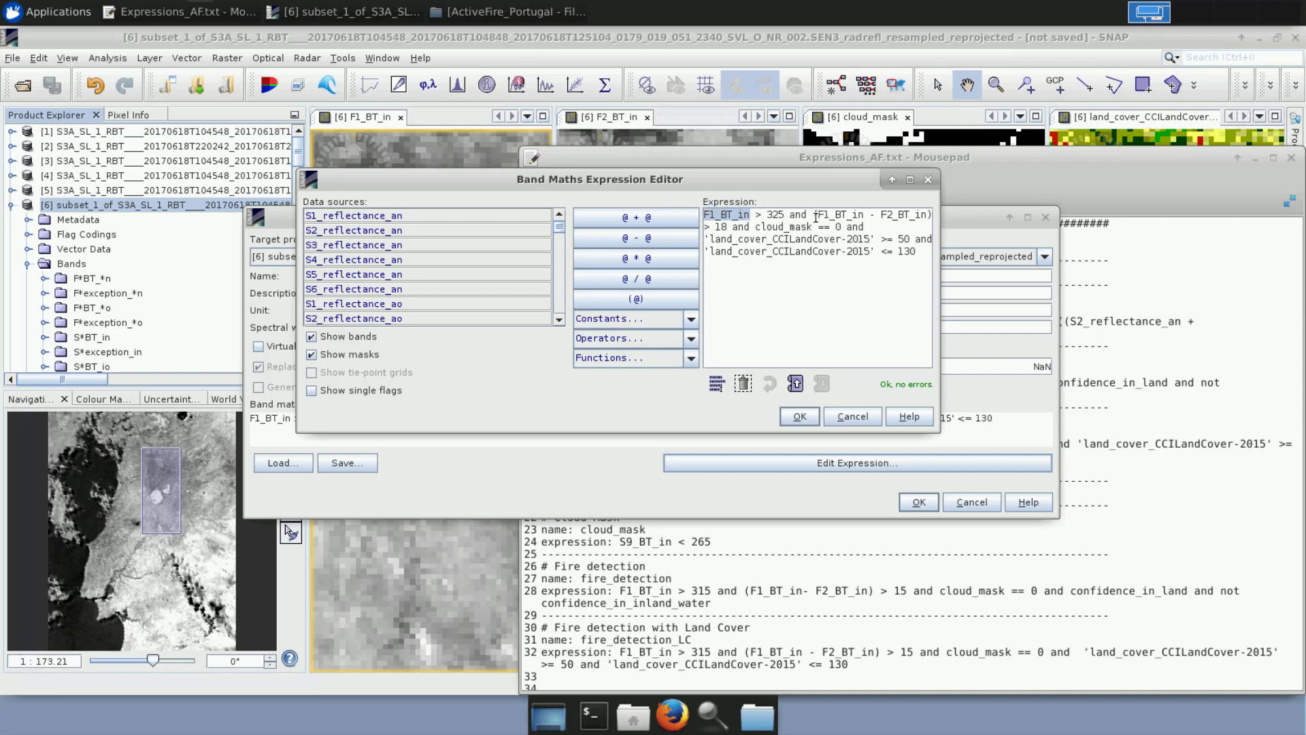
left_click_drag(818, 214, 929, 214)
left_click(859, 215)
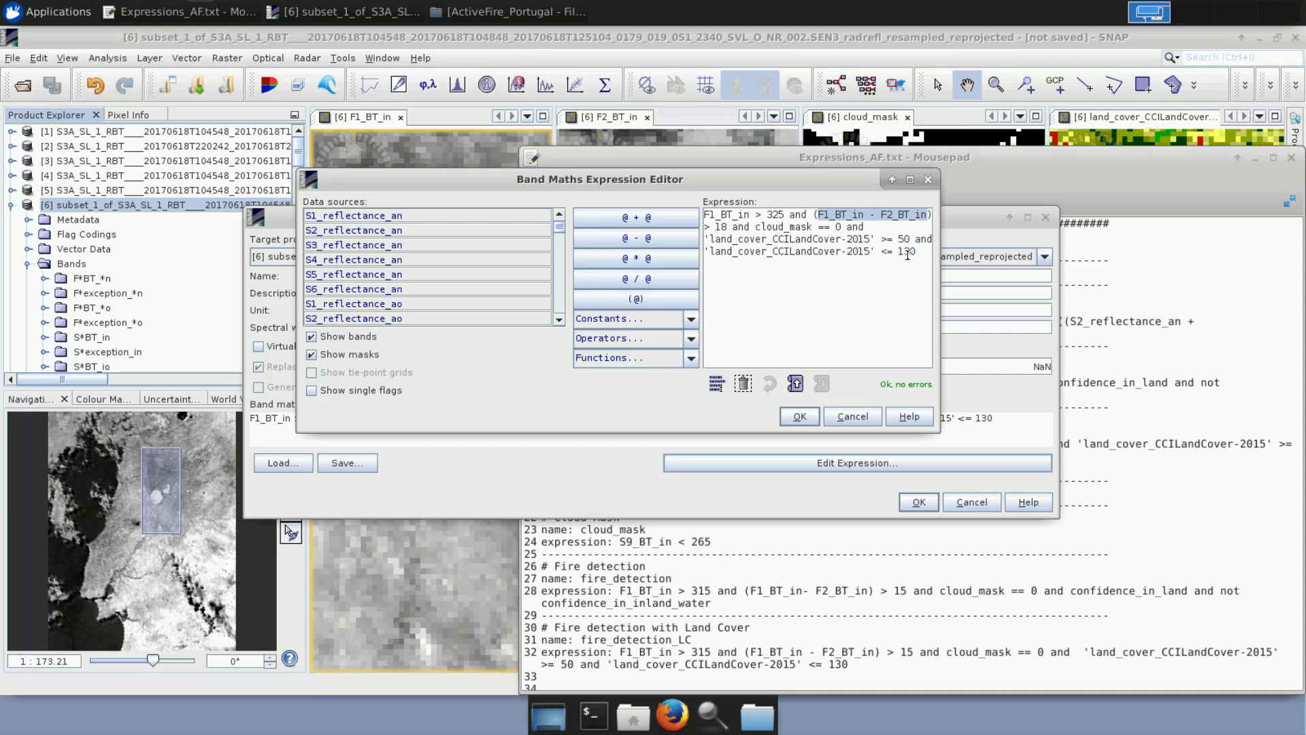
left_click(800, 417)
left_click(918, 502)
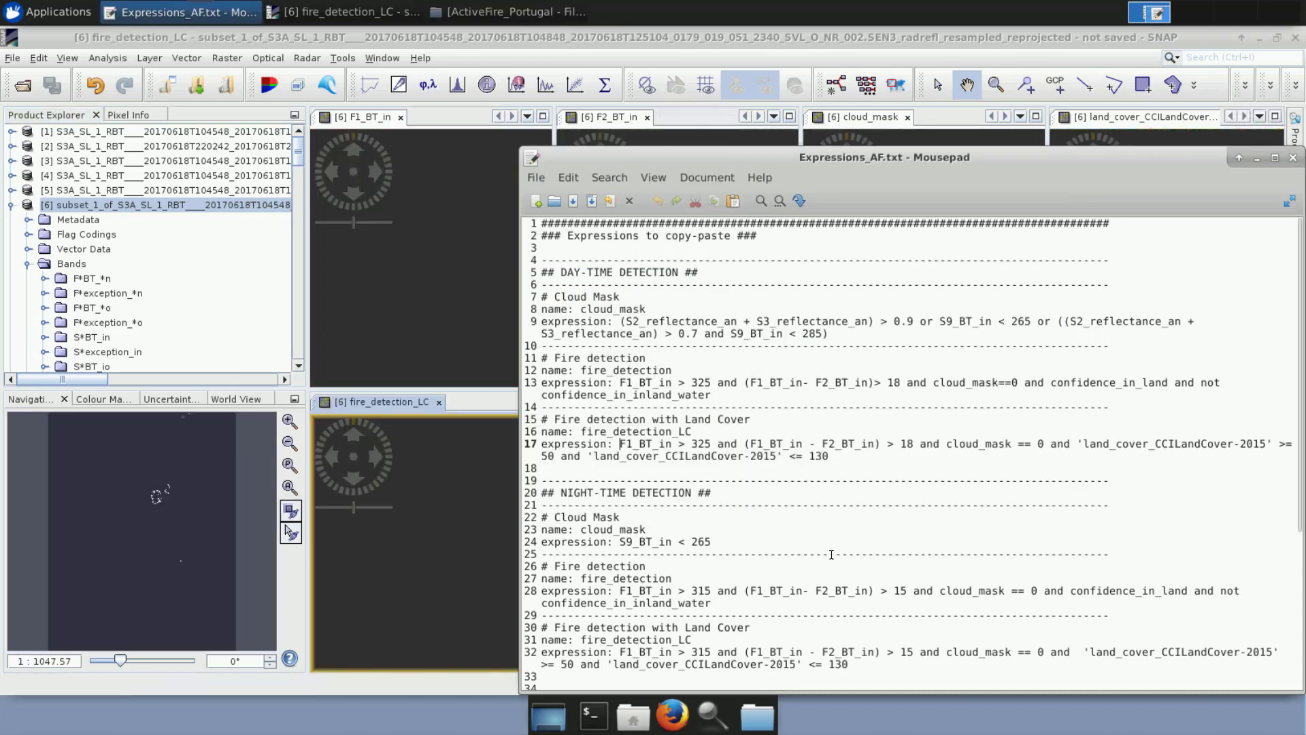
Put Expressions_AF.txt away and dock the fire_detection_LC view as a column beside the land cover view.
left_click(1256, 157)
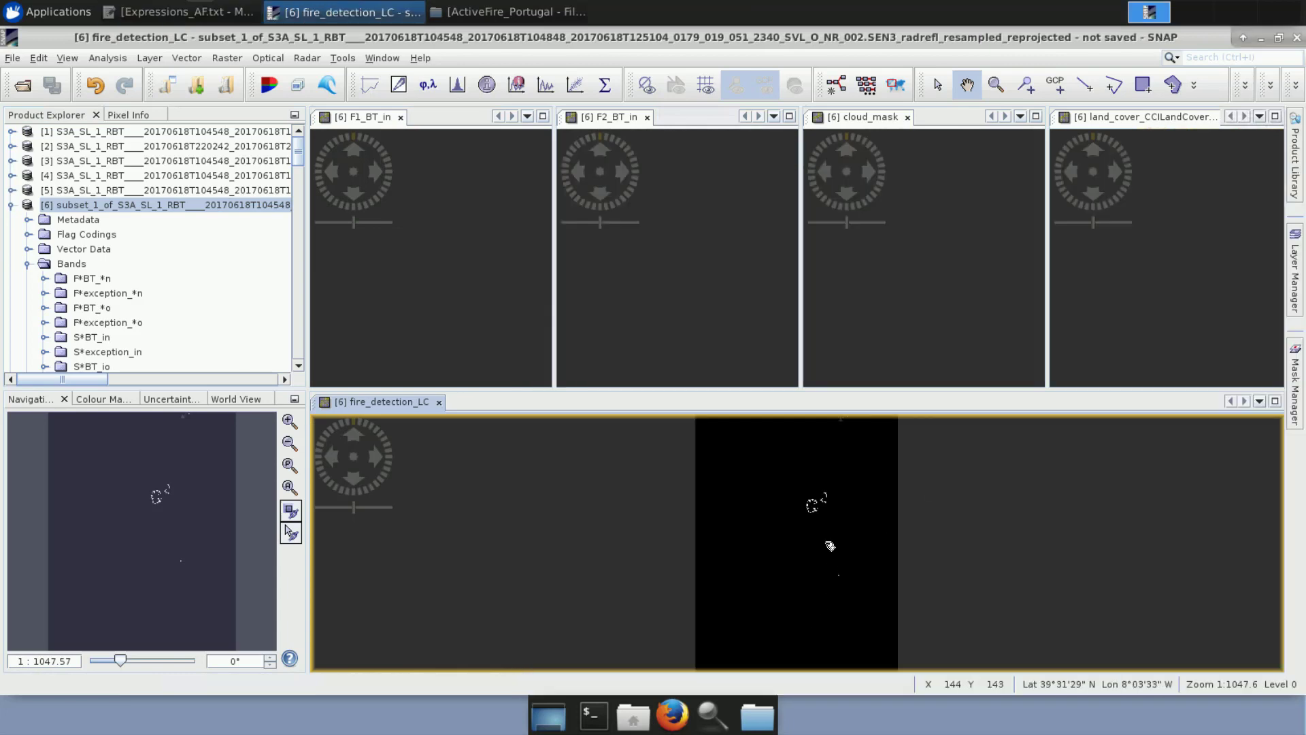
scroll(823, 503, "up", 3)
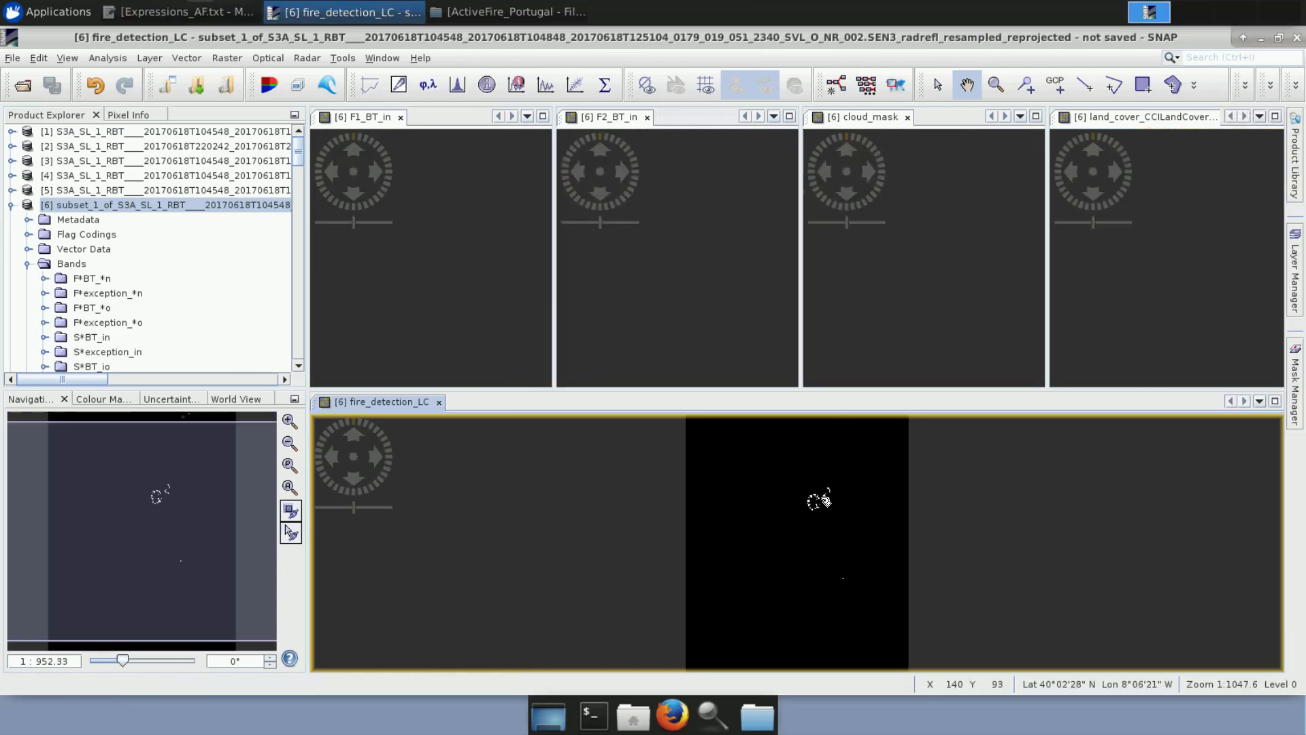
scroll(840, 530, "up", 8)
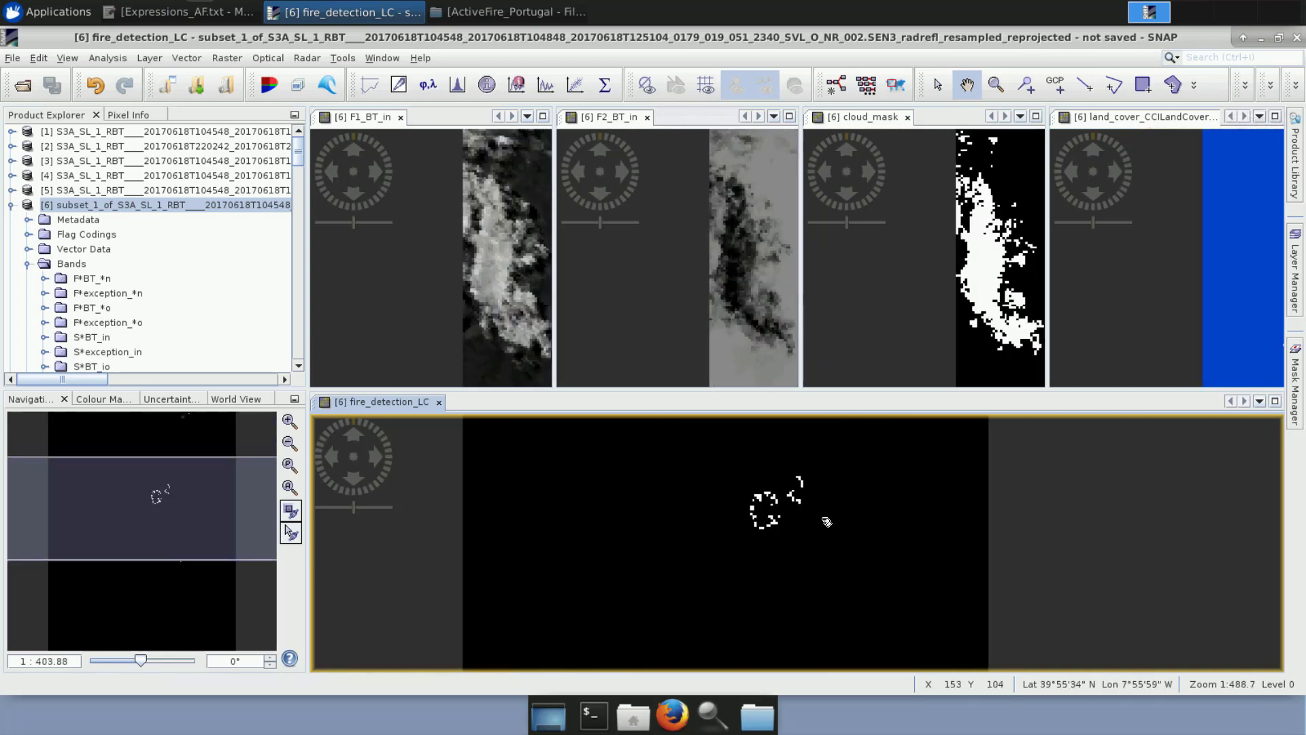
scroll(831, 554, "up", 2)
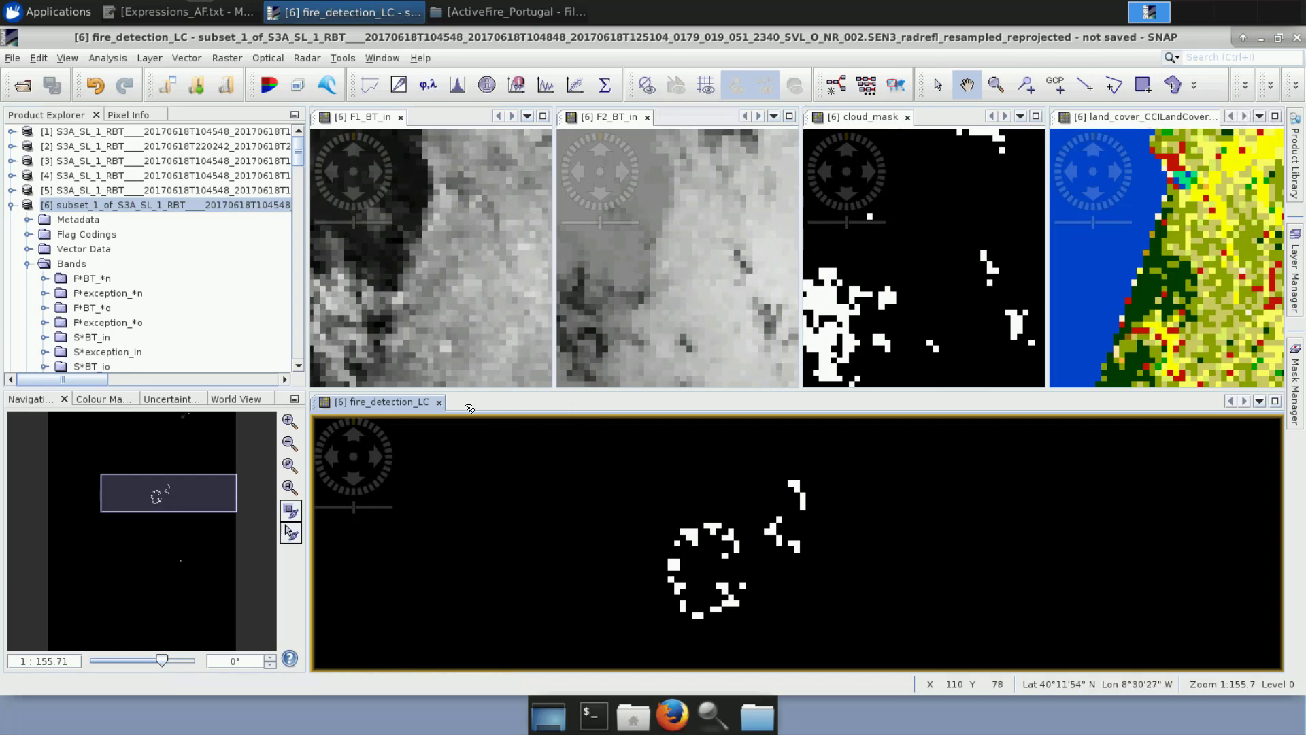
left_click_drag(432, 400, 1278, 332)
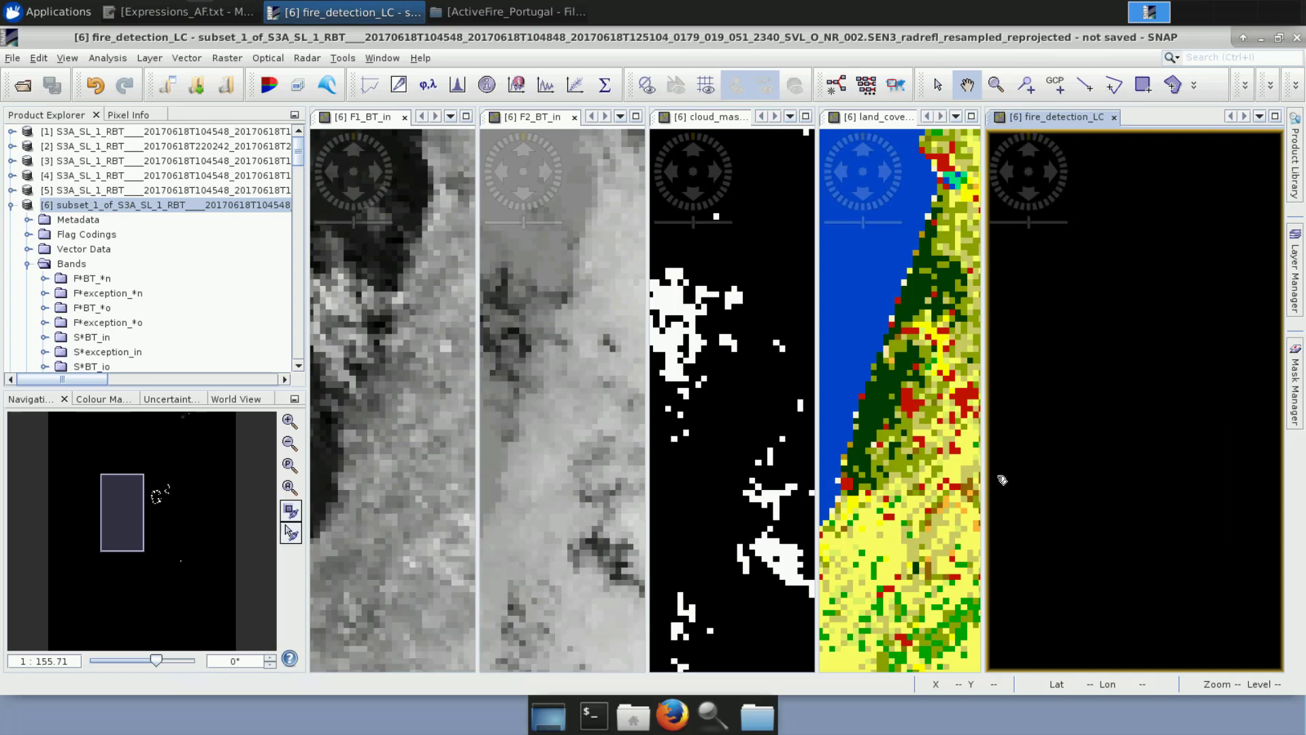
left_click_drag(982, 462, 1019, 461)
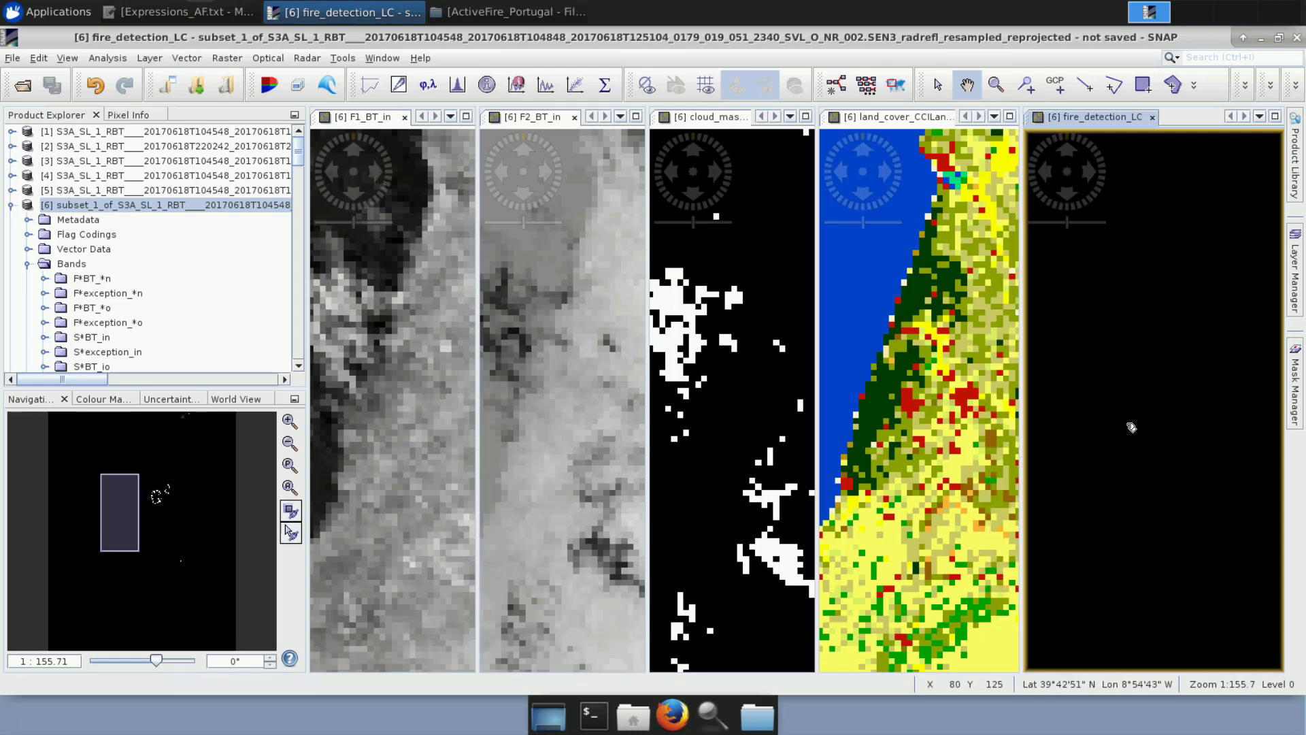
Examine the detected fire pixels in fire_detection_LC against the brightness temperature, cloud mask and land cover views of the same area.
scroll(1130, 425, "up", 14)
left_click(290, 487)
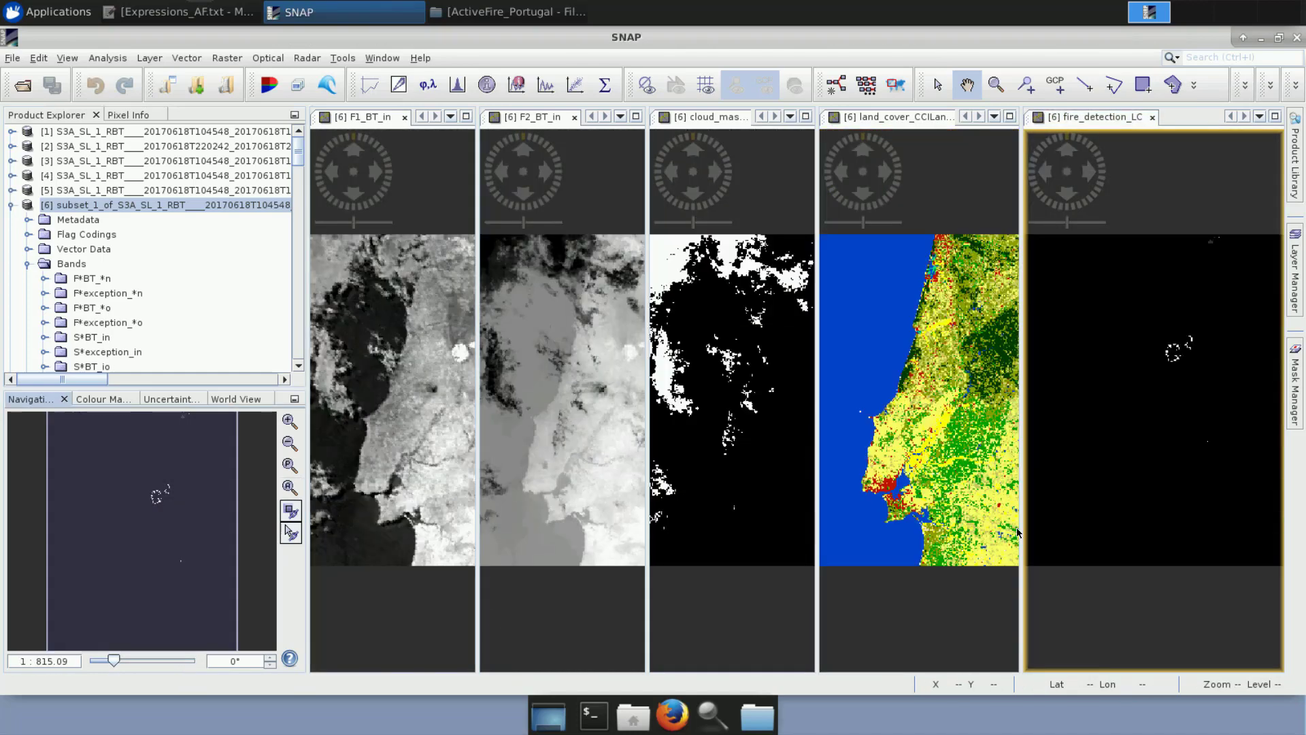
scroll(1191, 346, "down", 3)
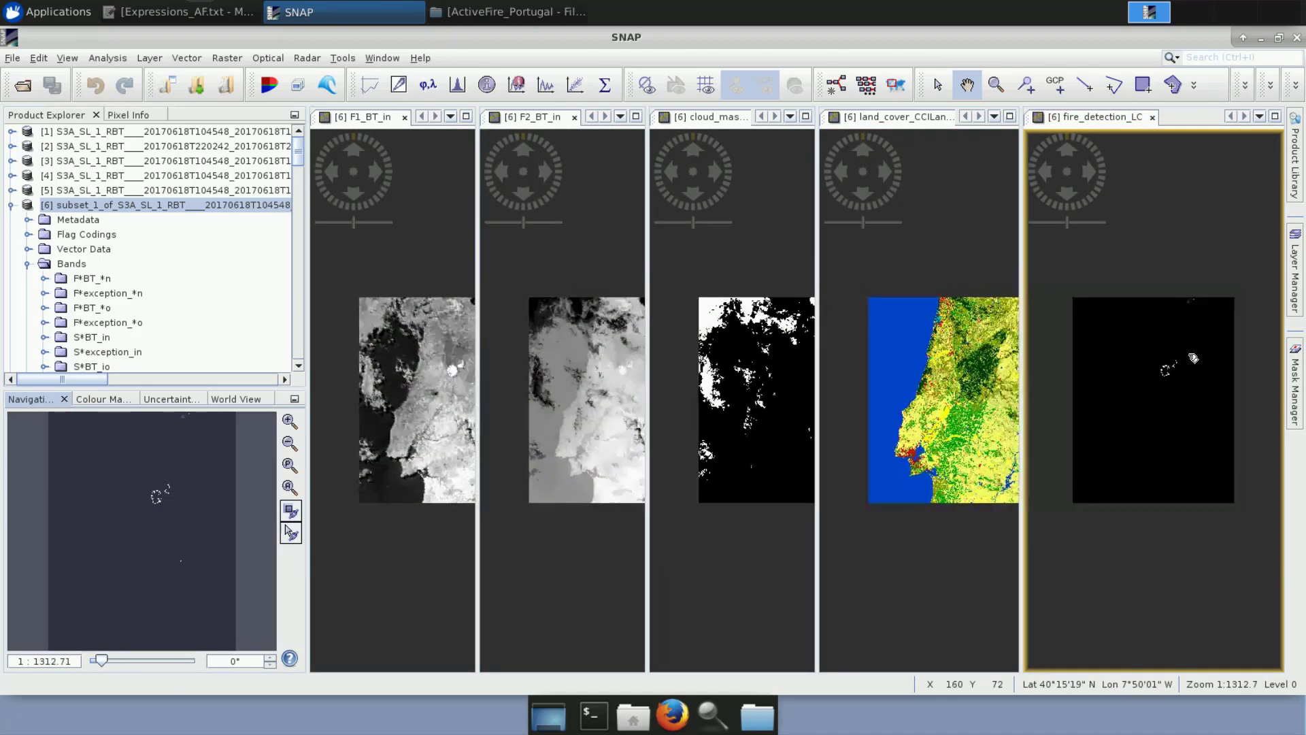
scroll(1126, 499, "up", 6)
scroll(1126, 499, "up", 15)
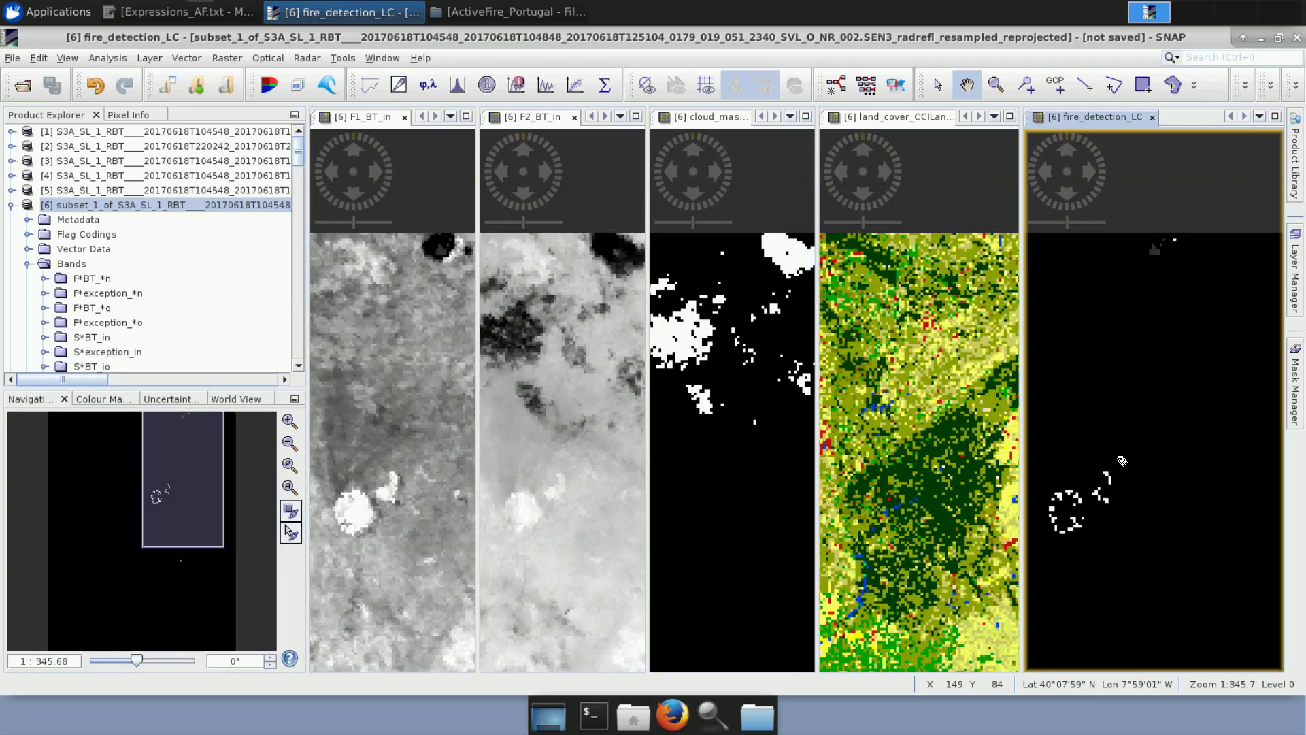
scroll(1156, 476, "up", 4)
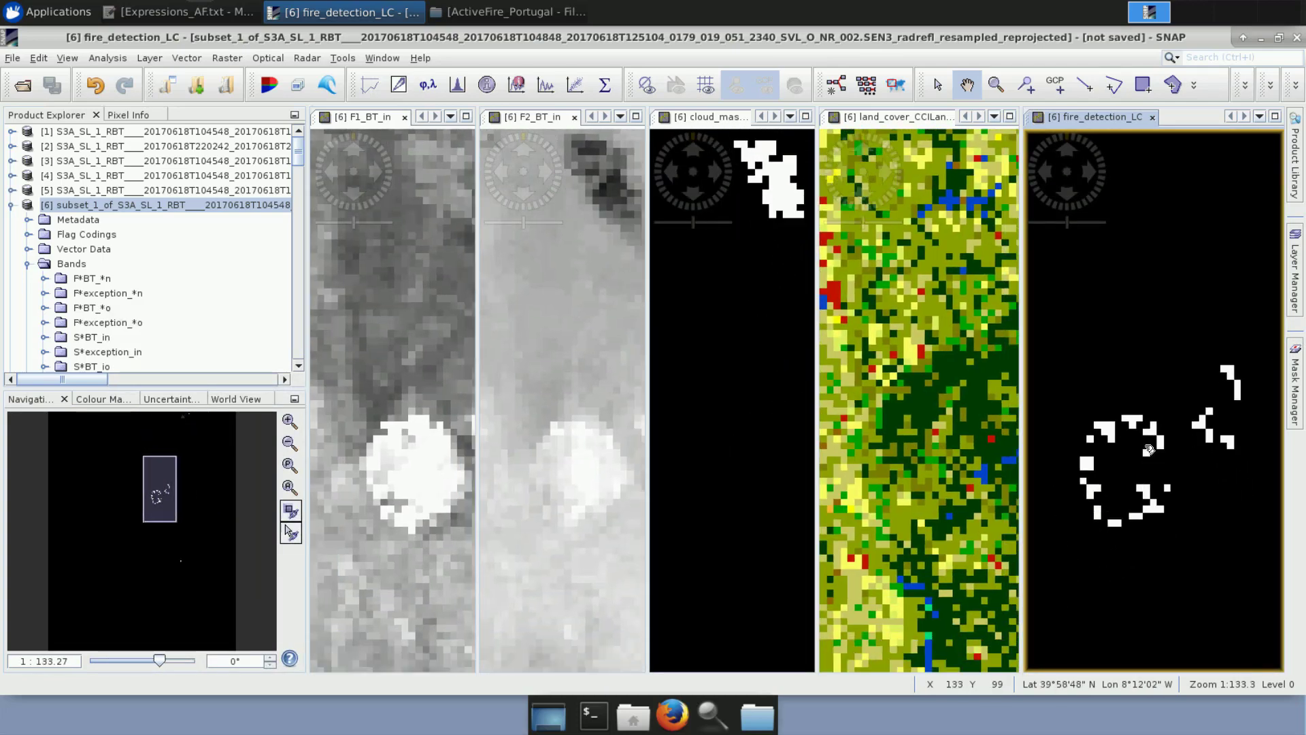
left_click_drag(1163, 483, 1159, 477)
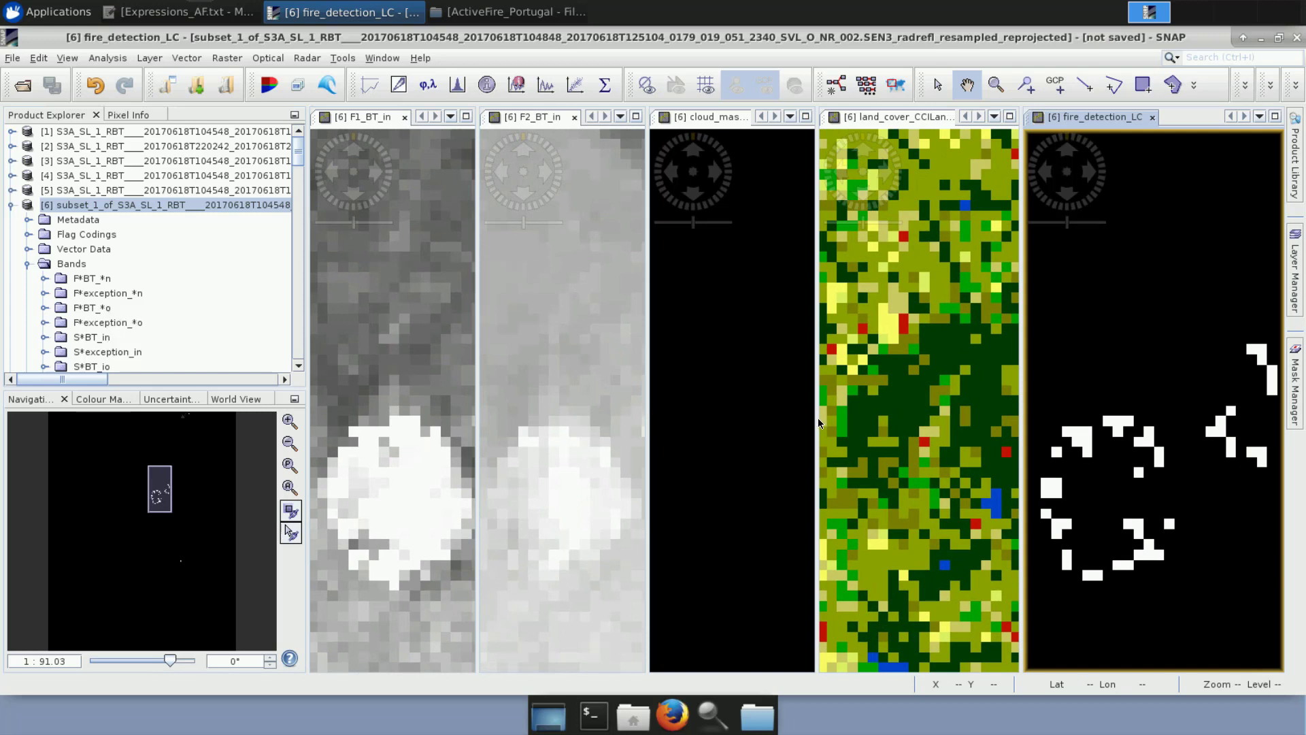
left_click_drag(1021, 415, 1058, 415)
left_click_drag(817, 430, 856, 430)
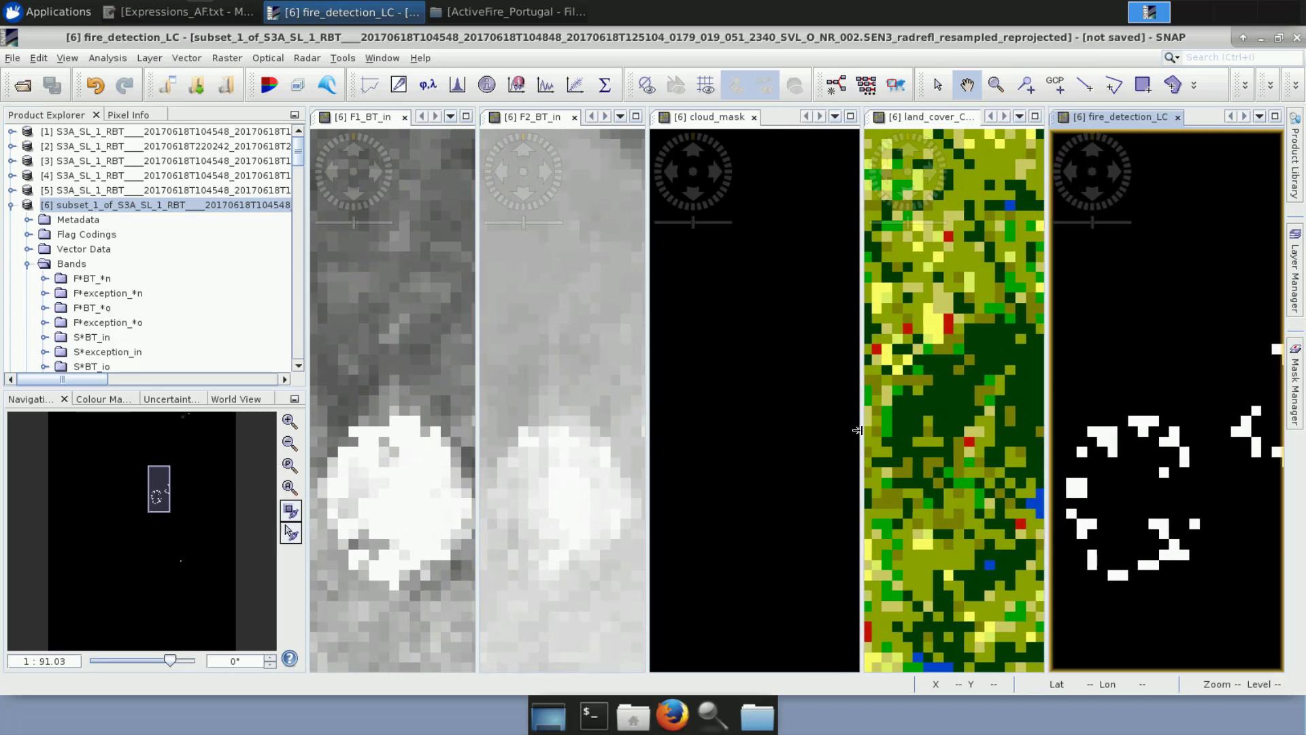
left_click_drag(648, 423, 667, 424)
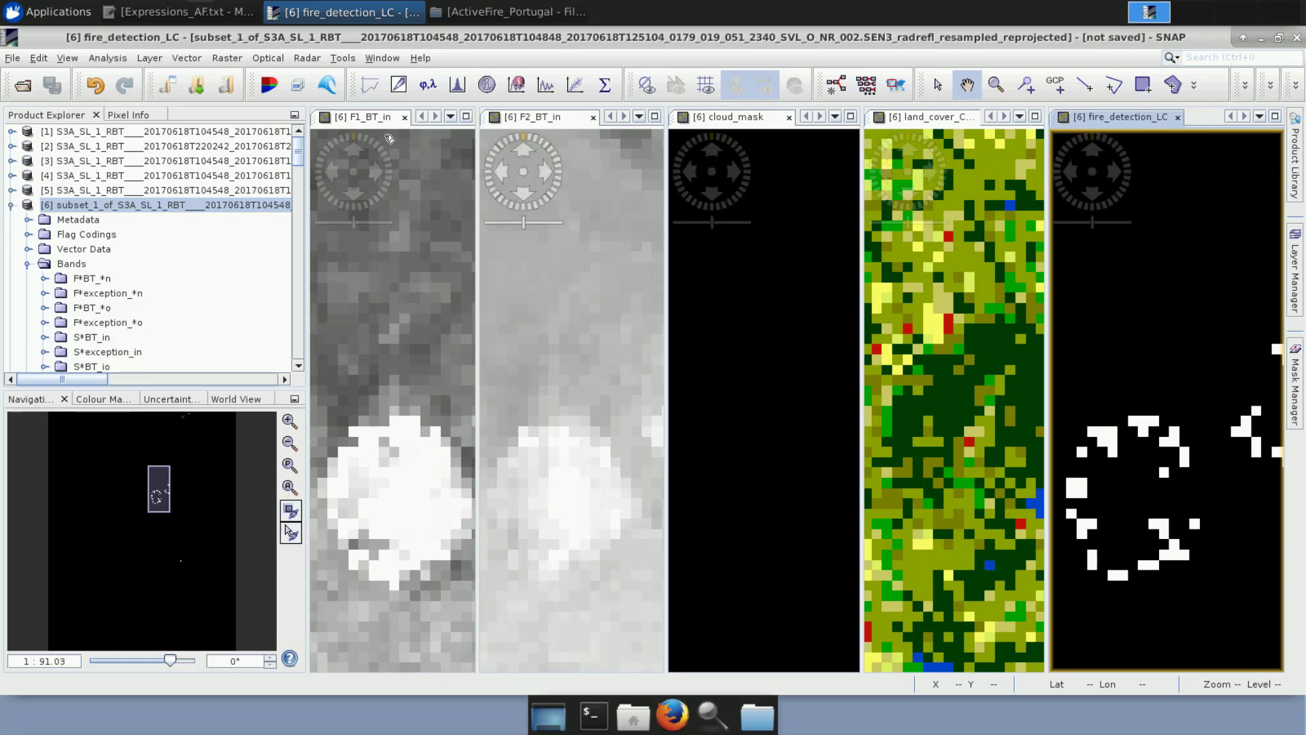
Close all five band views of the daytime subset product [6] and collapse that product in the product tree.
left_click(404, 117)
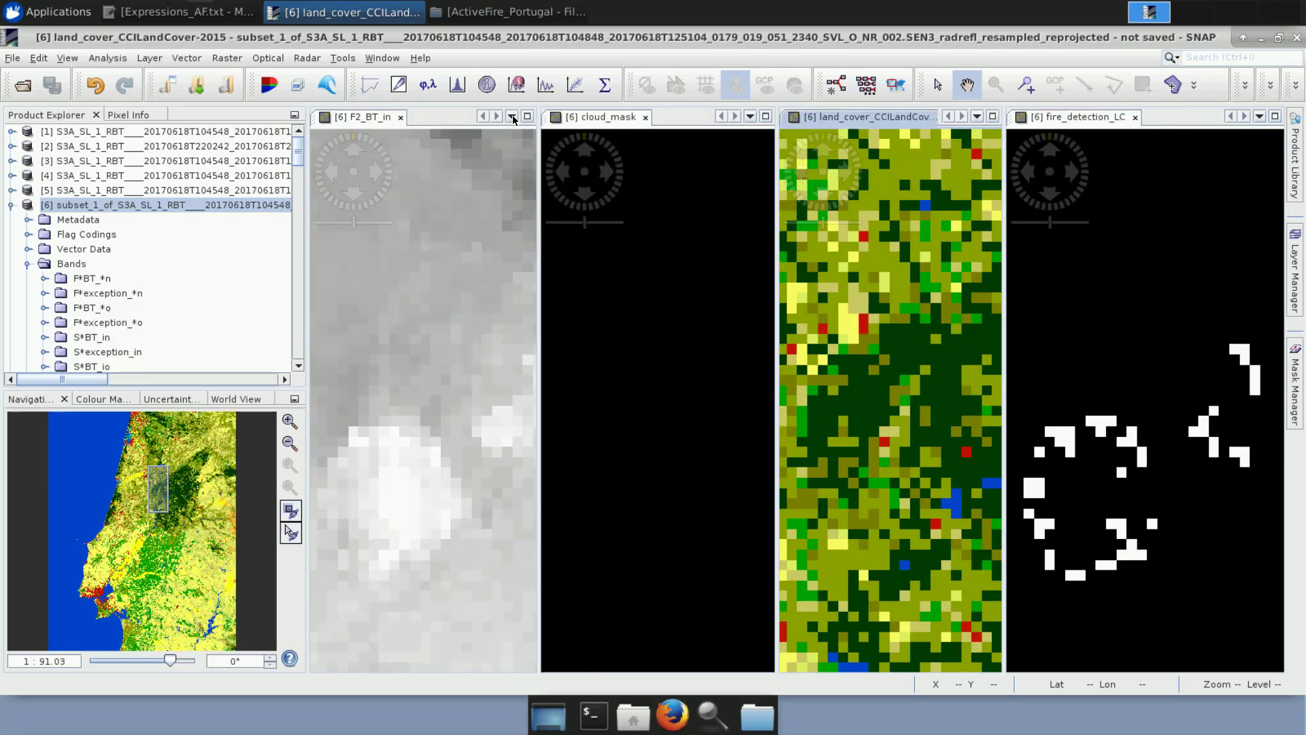
left_click(405, 117)
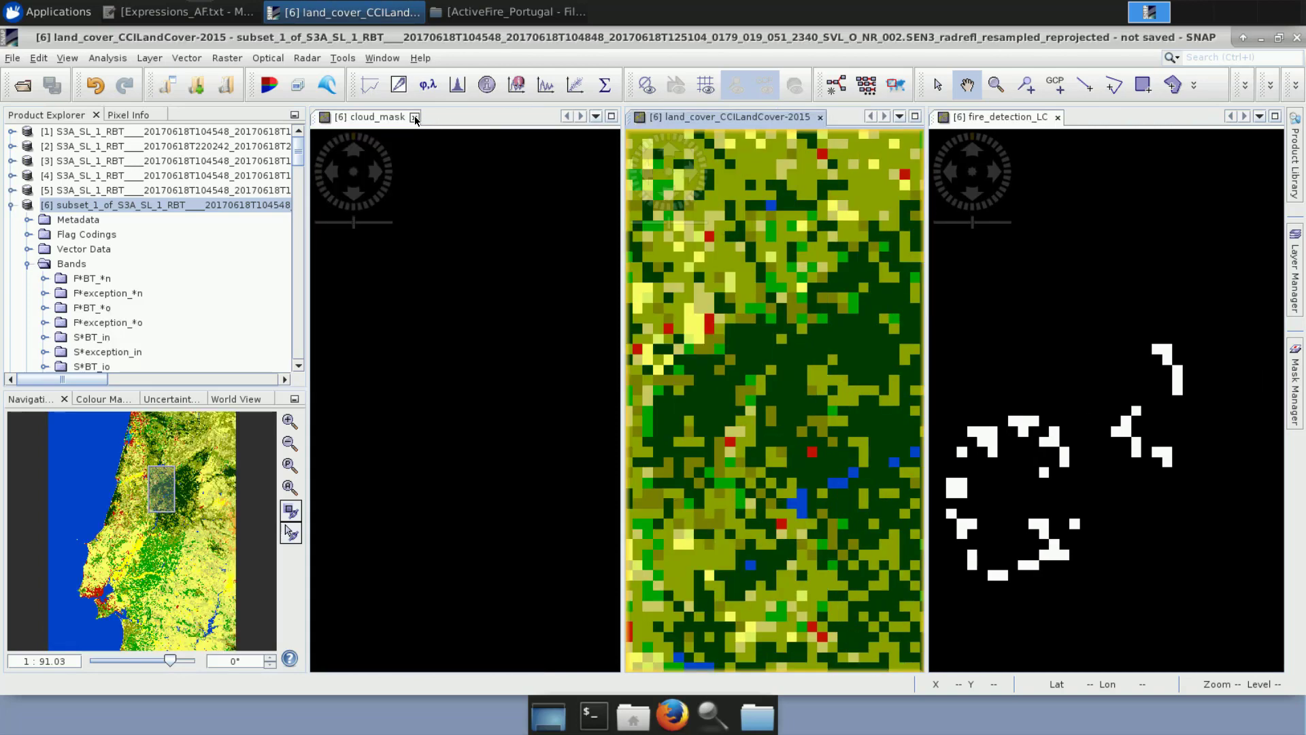
left_click(414, 117)
left_click(505, 118)
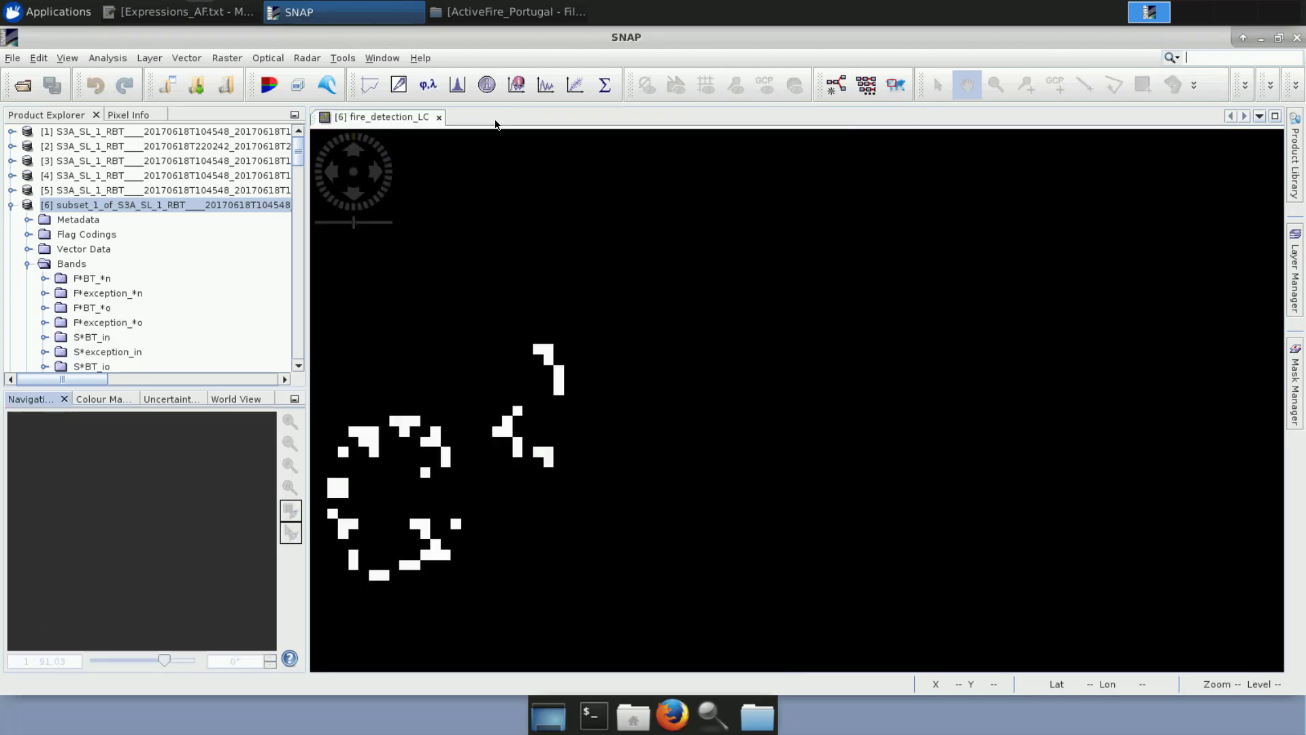
left_click(439, 118)
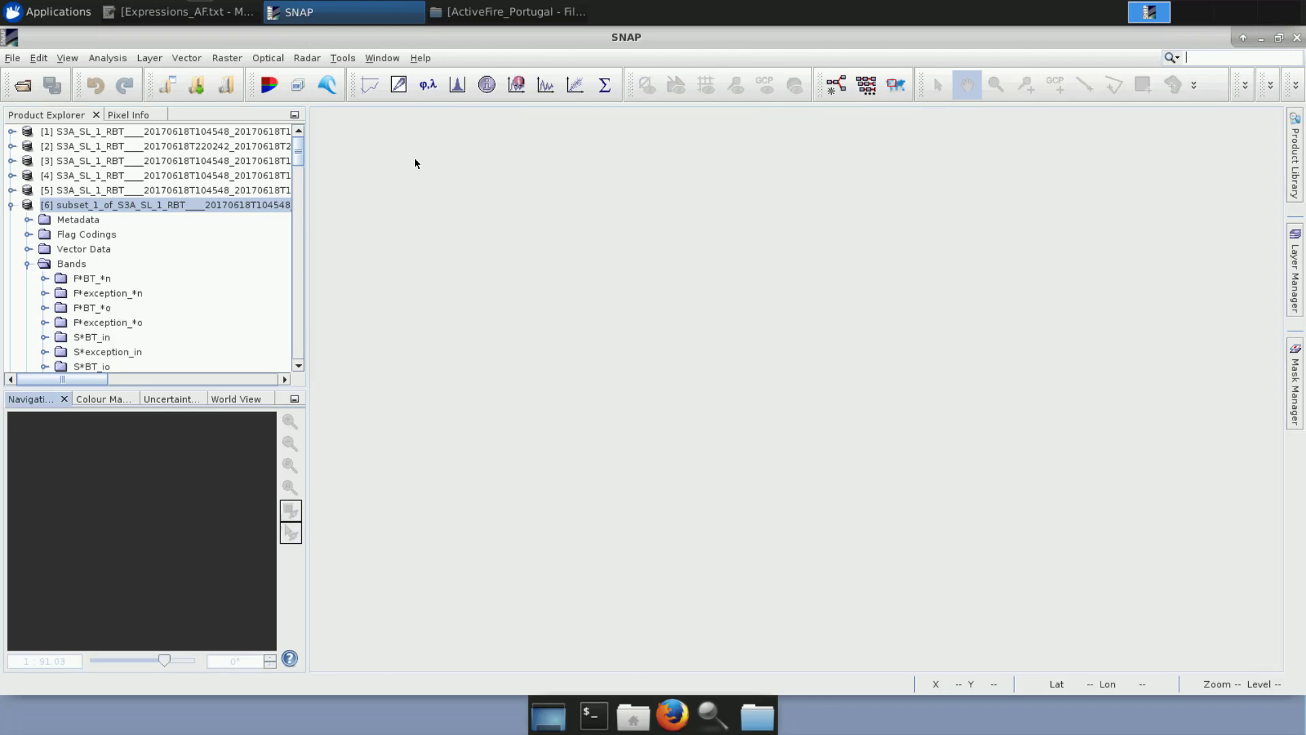
left_click(10, 205)
Open the F1_BT_in and F2_BT_in bands of the night-time subset product [9].
left_click(10, 249)
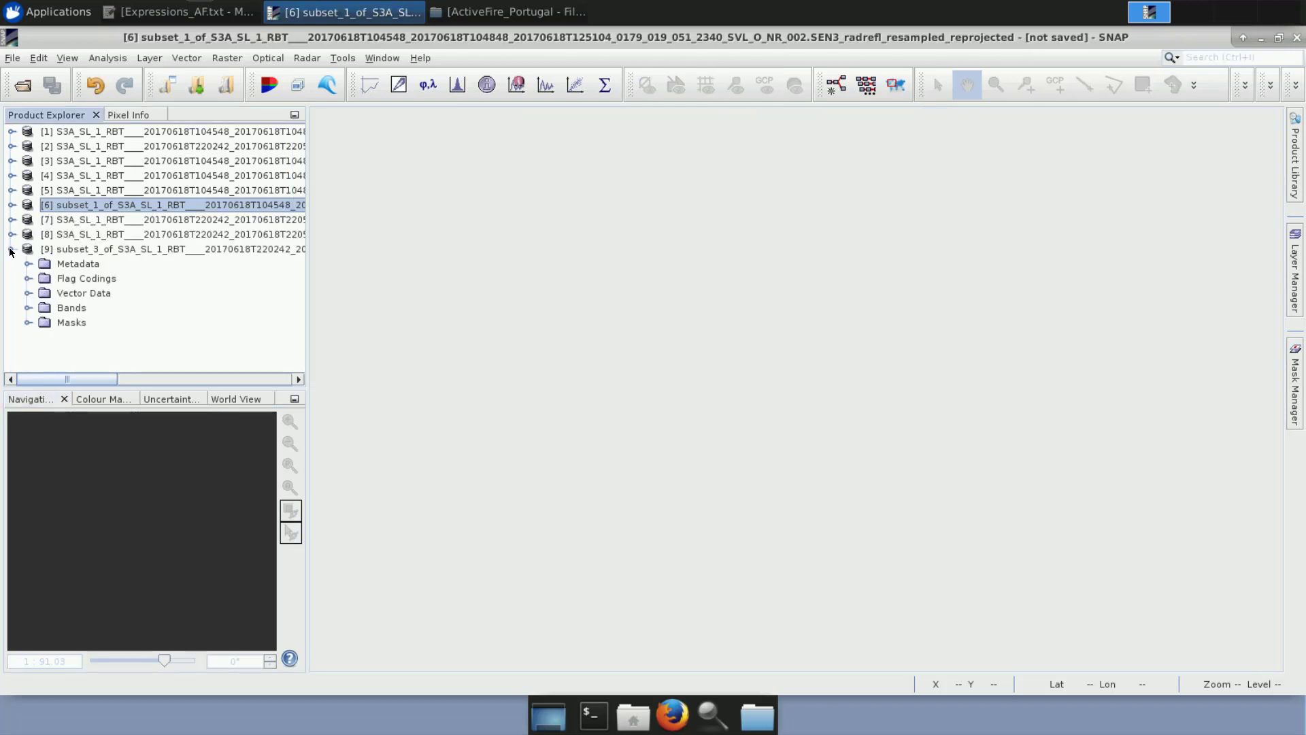
left_click(28, 307)
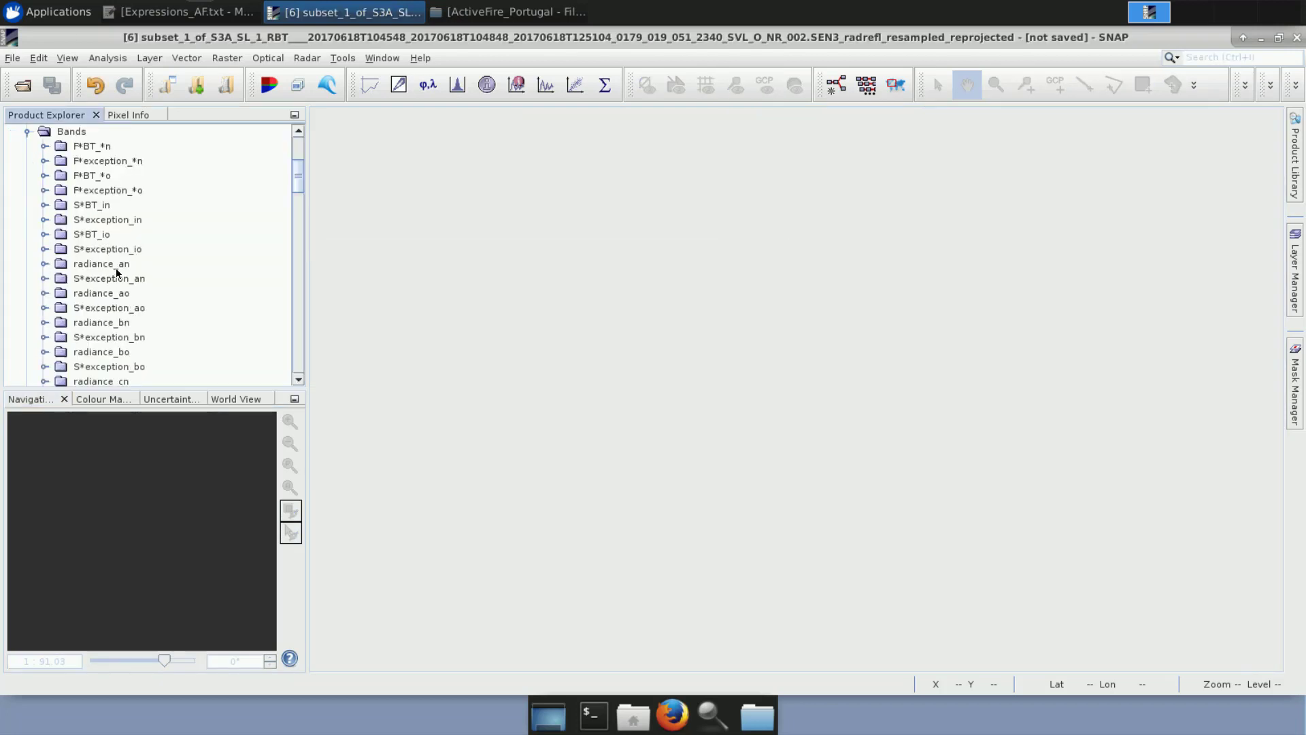
left_click(45, 145)
double_click(107, 162)
double_click(105, 176)
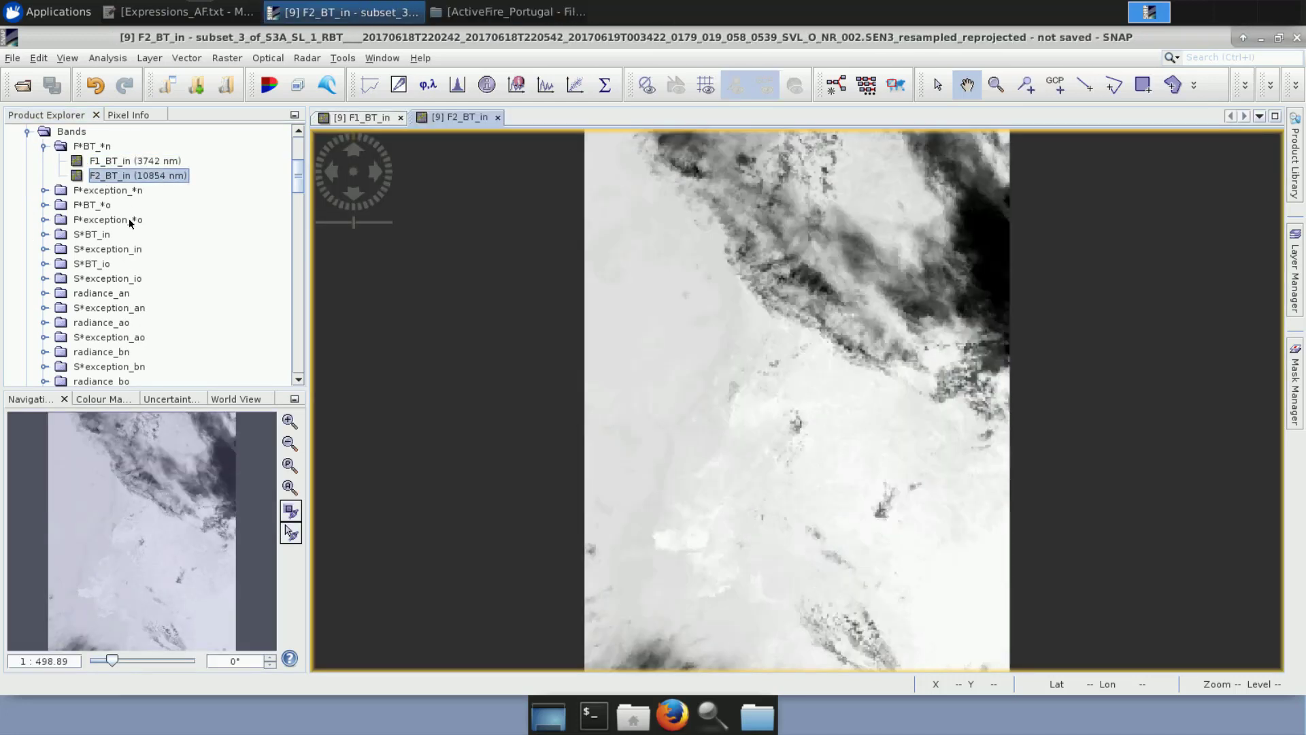
Open the cloud_mask and land_cover_CCILandCover-2015 bands of product [9], and tile the four views side by side at full image extent.
scroll(116, 336, "down", 10)
double_click(110, 350)
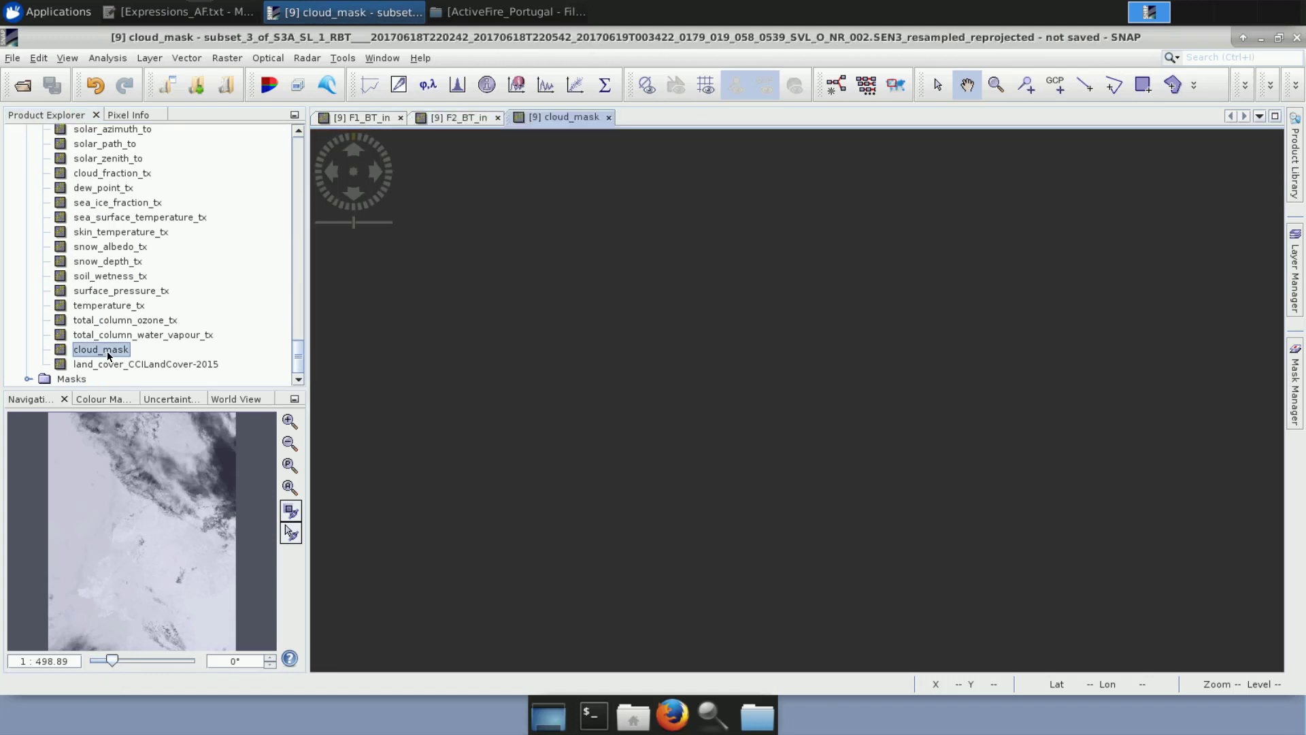
double_click(109, 364)
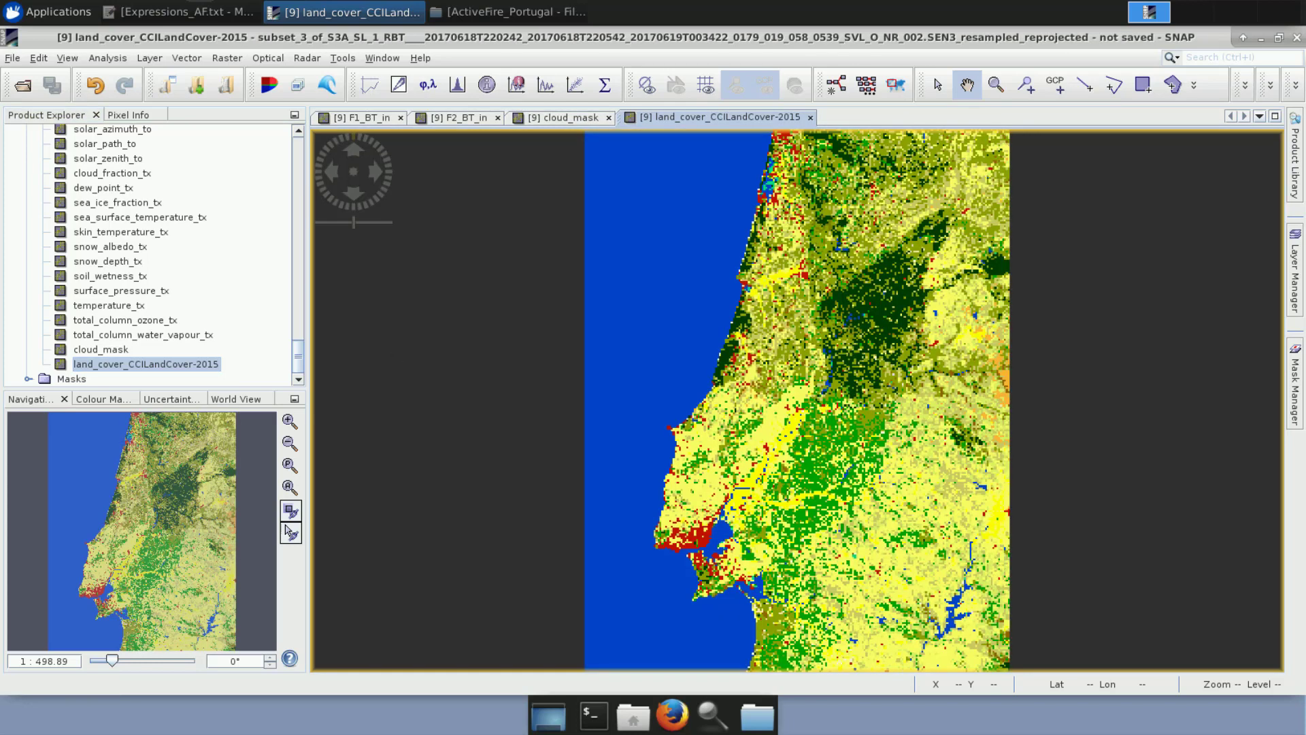
left_click(382, 58)
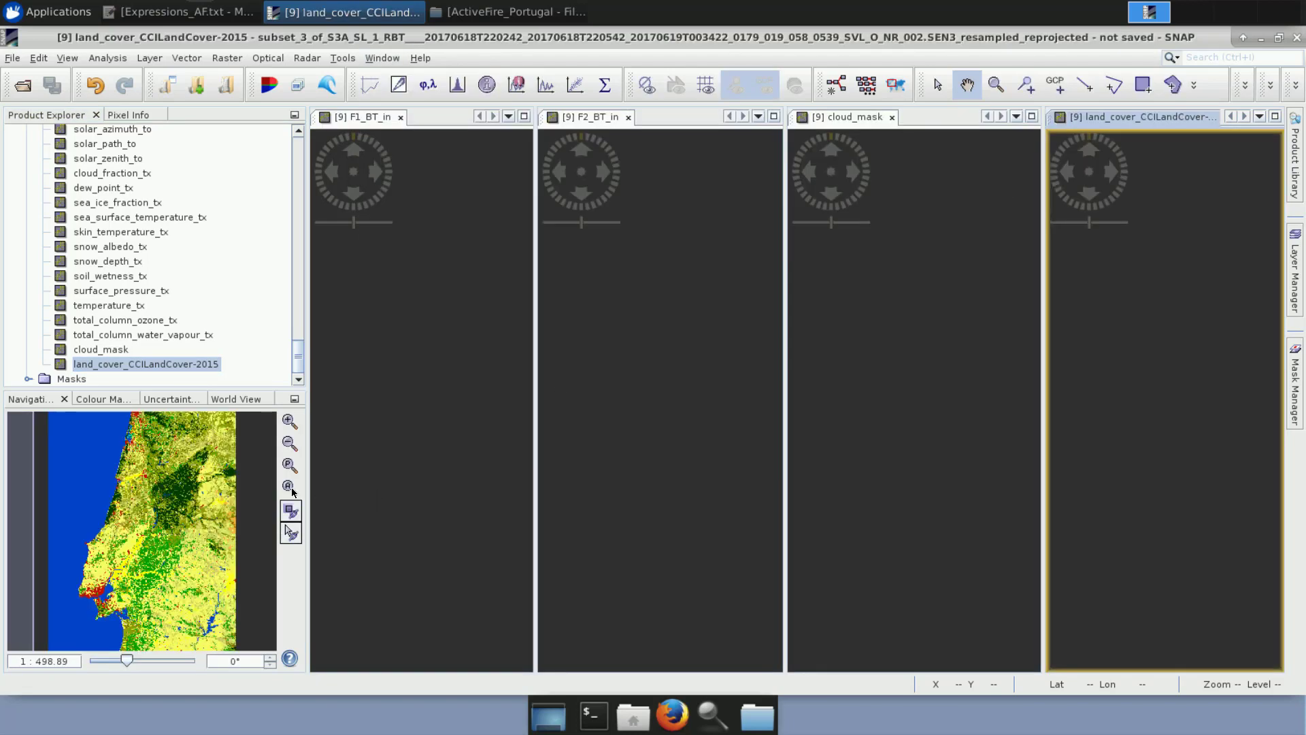
left_click(290, 489)
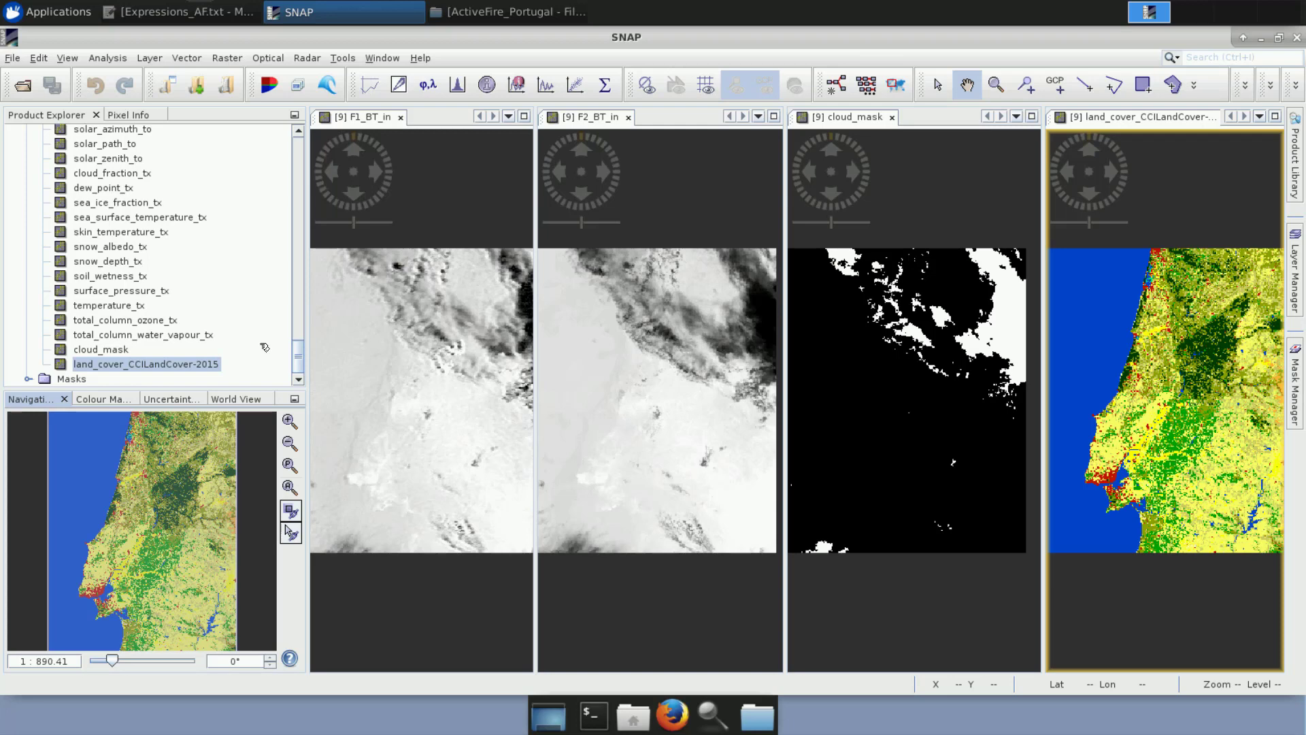
Collapse the night-time subset product [9] and set up a non-virtual Band Maths band for it named fire_detection_LC.
scroll(130, 294, "up", 10)
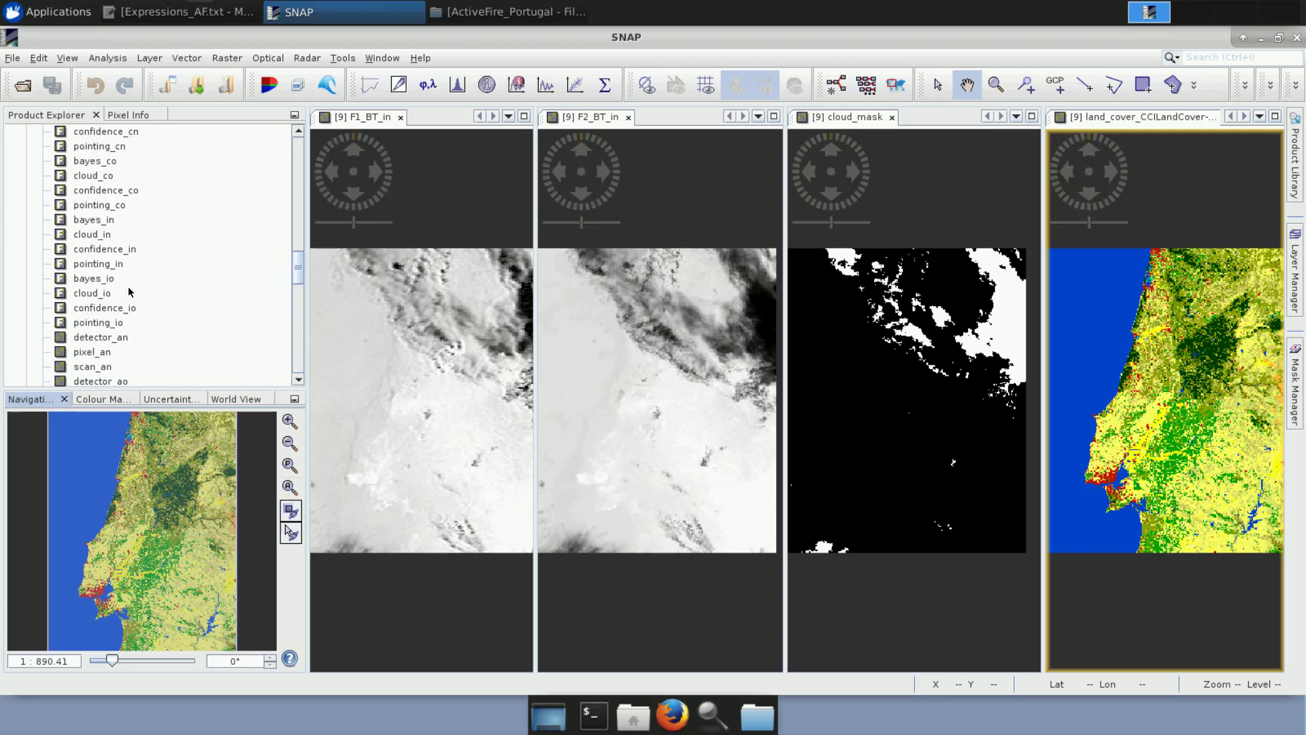
scroll(130, 293, "up", 15)
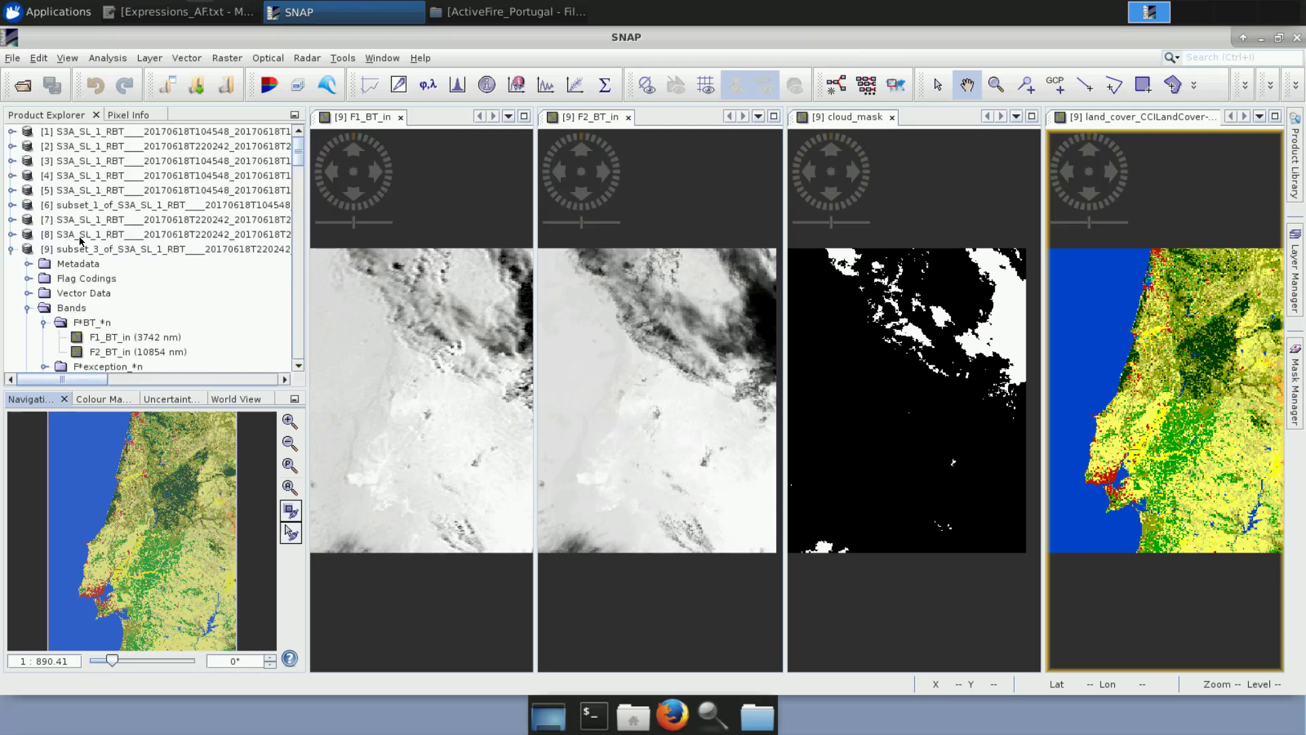
left_click(11, 206)
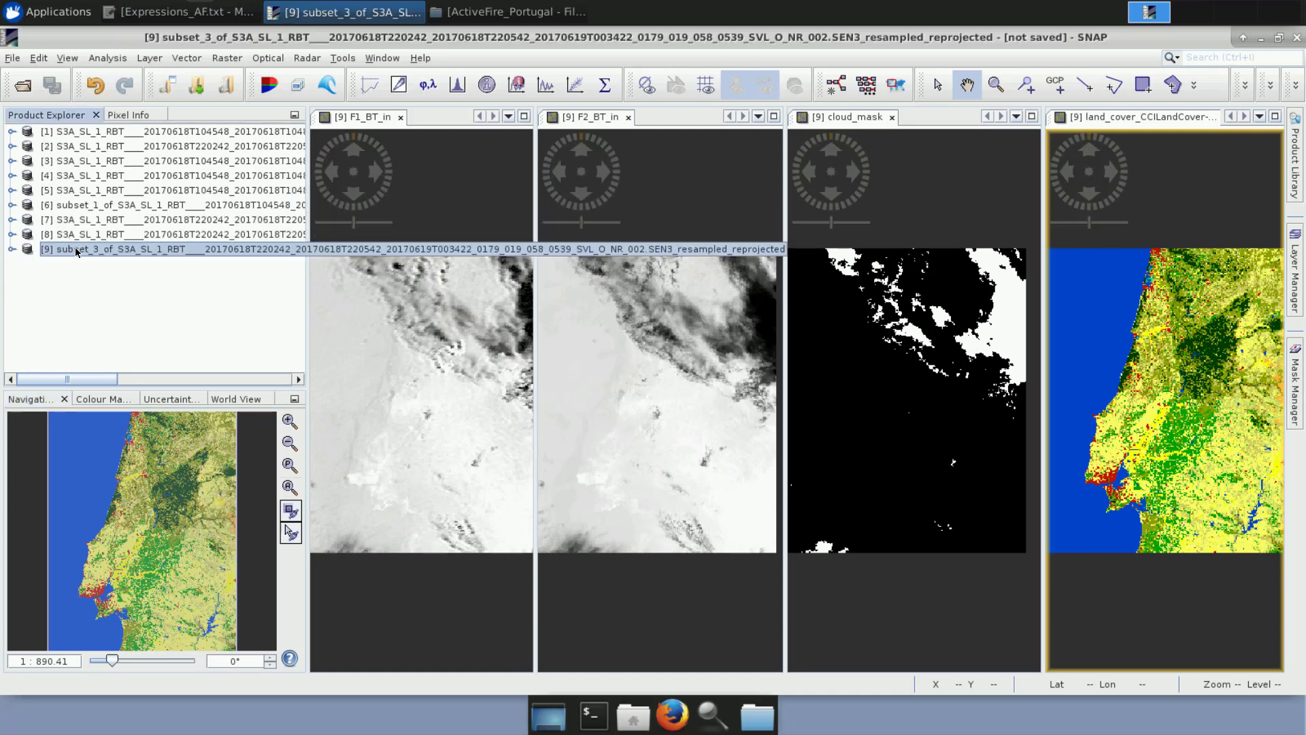
right_click(165, 251)
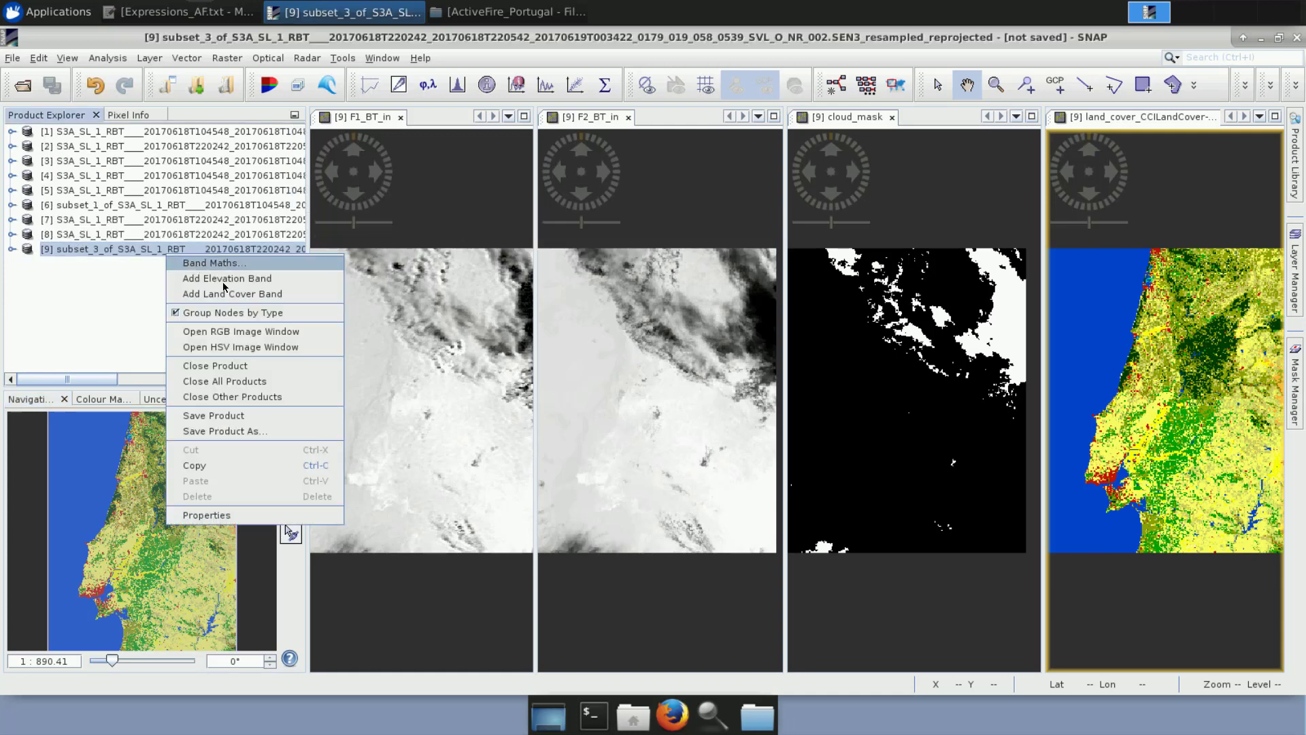
left_click(189, 263)
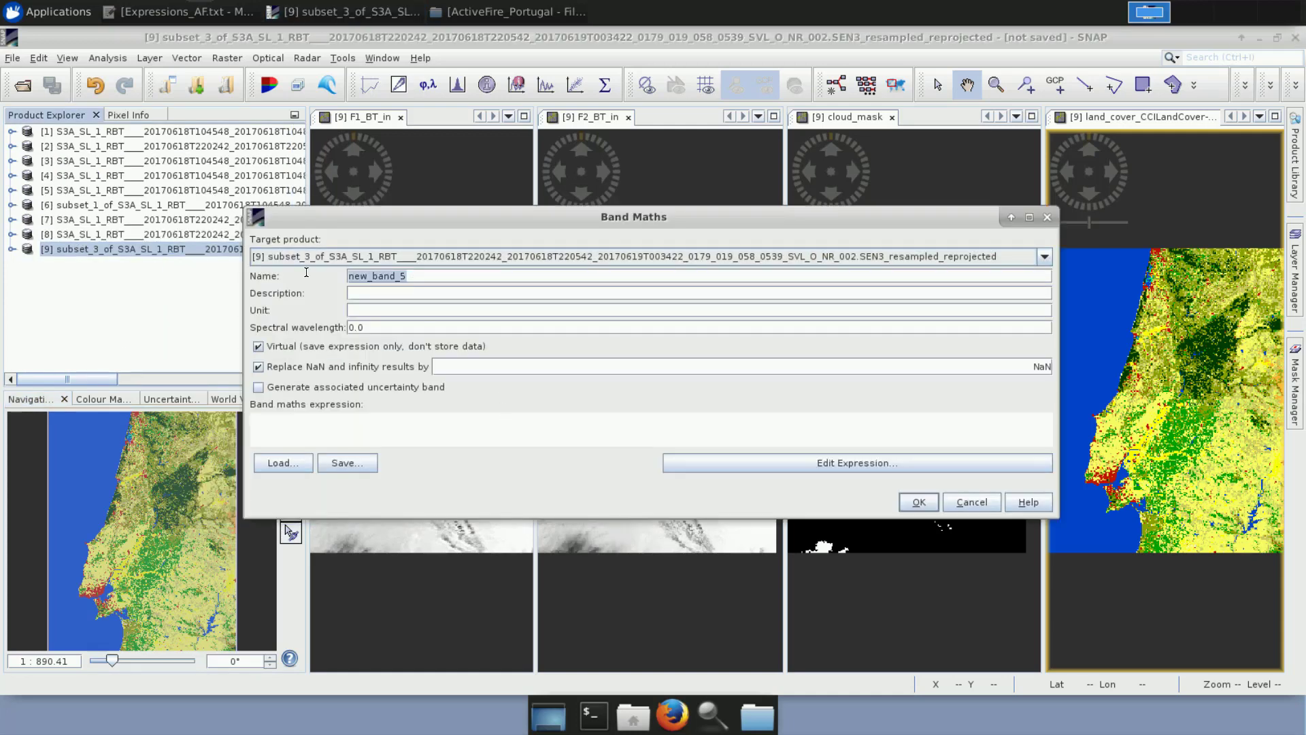
type("fire_detection_LC")
left_click(260, 346)
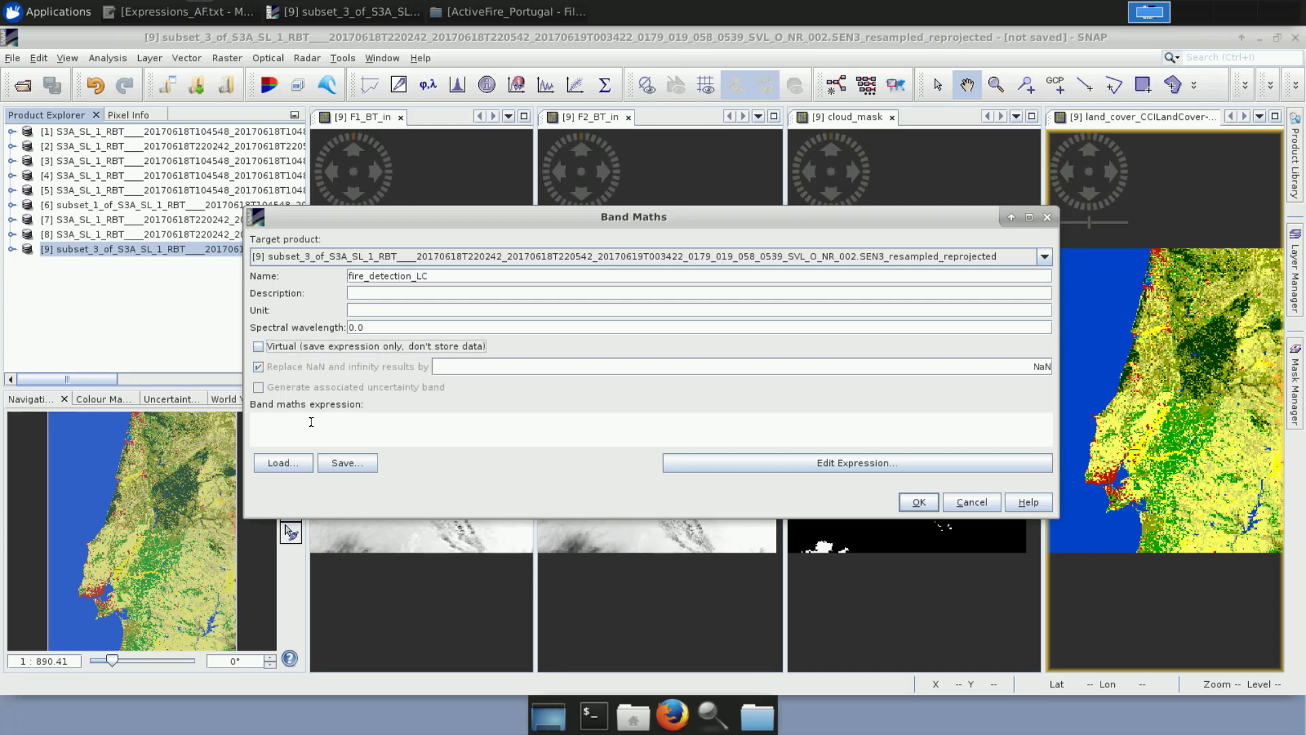
Copy the night-time "Fire detection with Land Cover" expression from Expressions_AF.txt into the Band Maths expression of the new band.
key("alt+Tab")
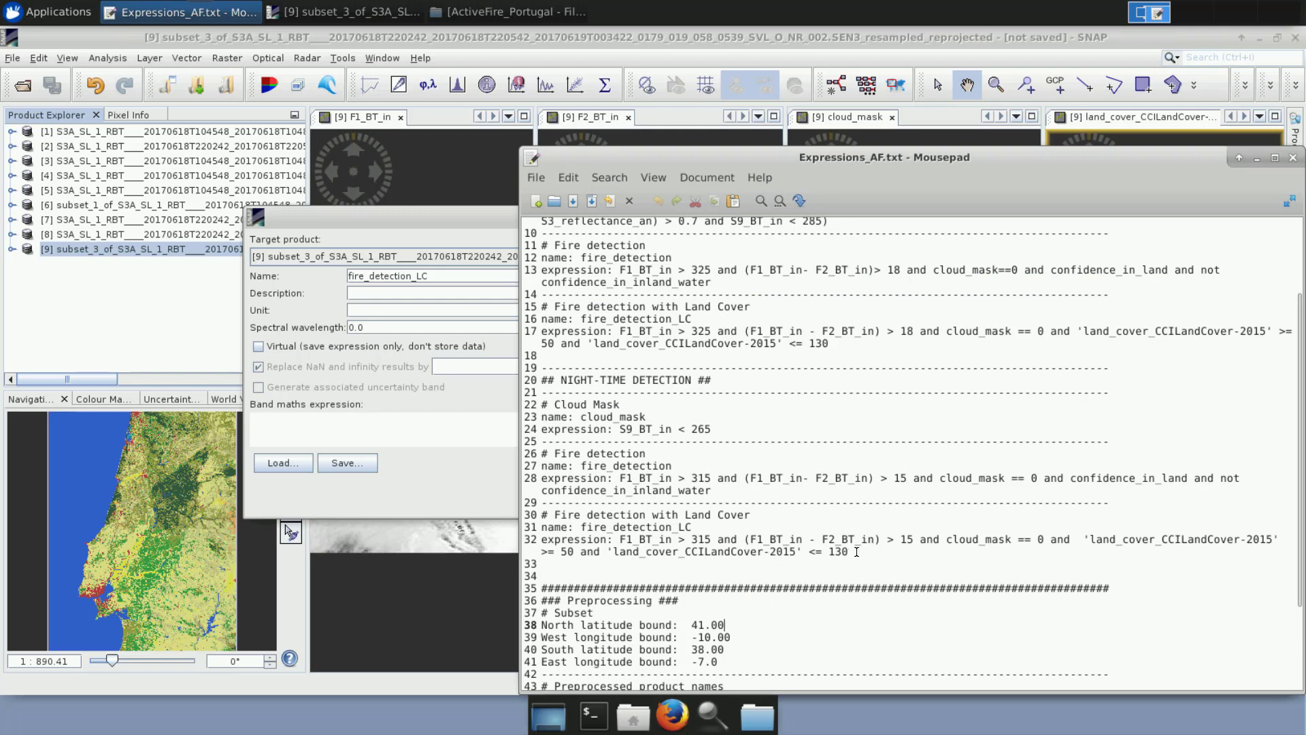
left_click_drag(848, 552, 619, 541)
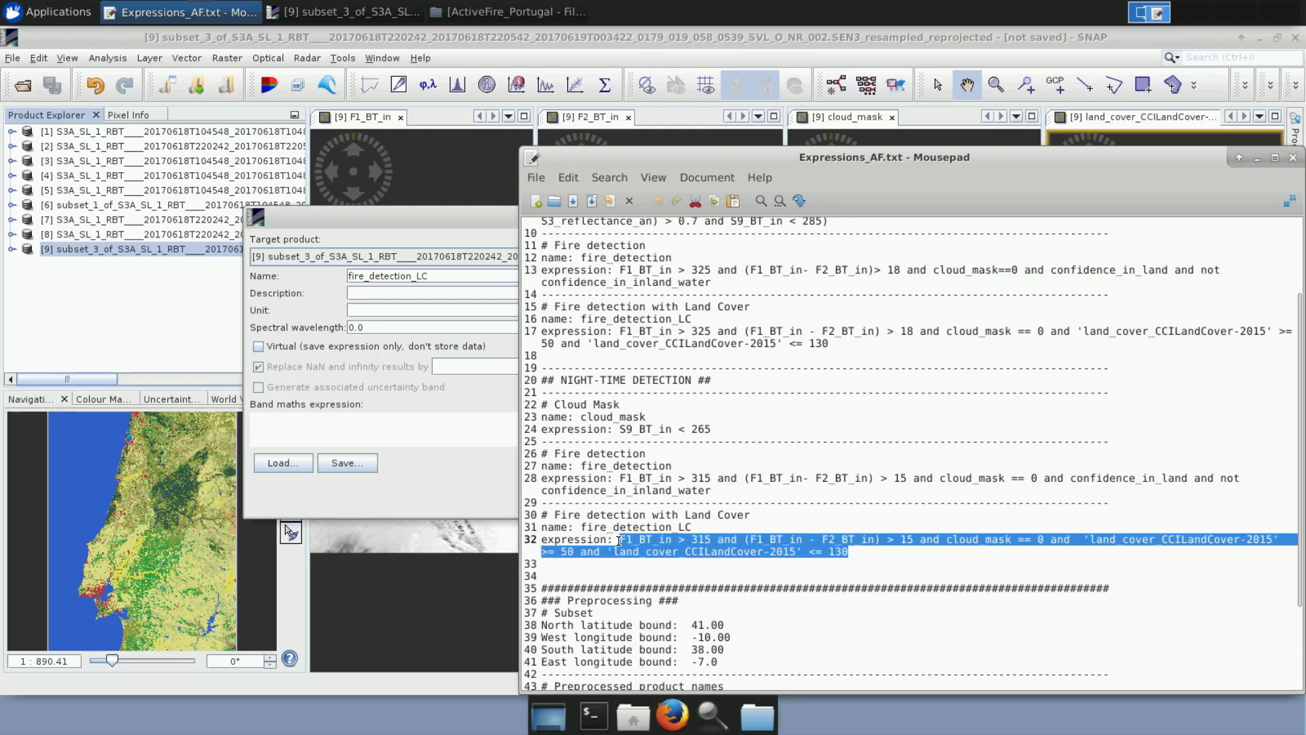
right_click(663, 539)
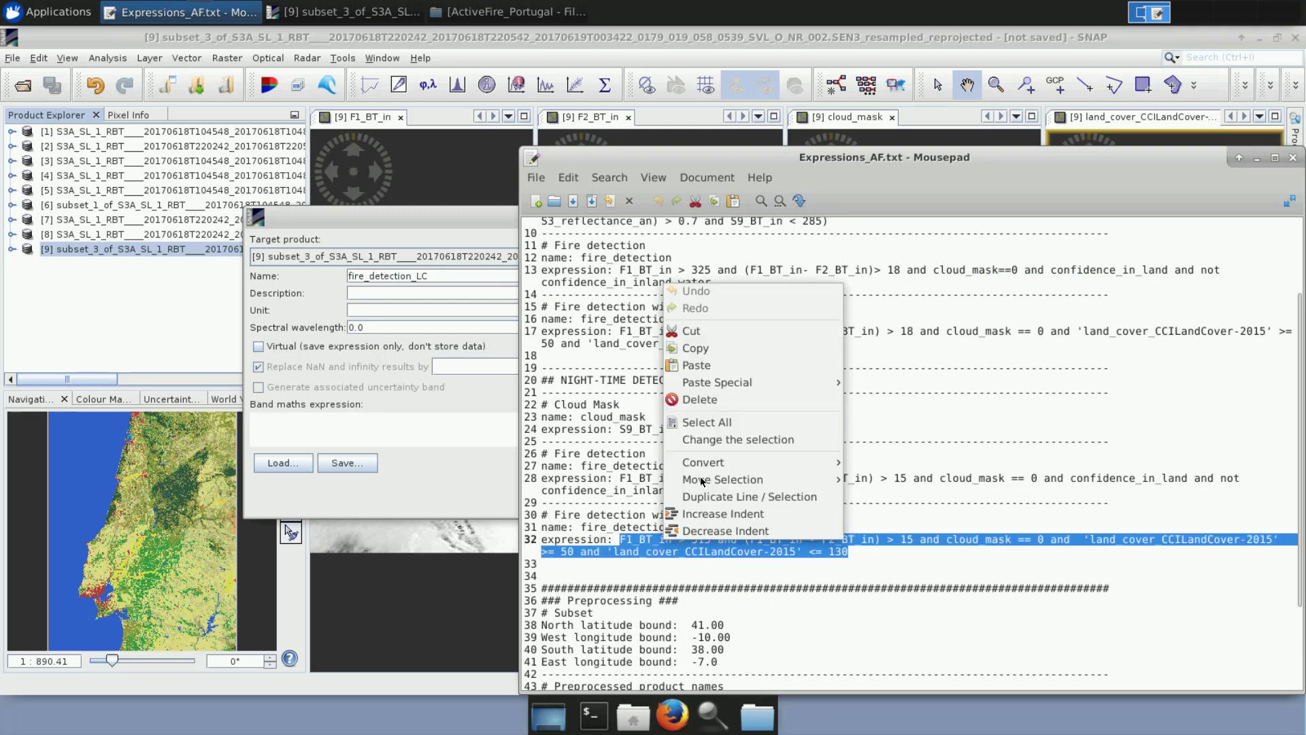
left_click(703, 348)
left_click(400, 430)
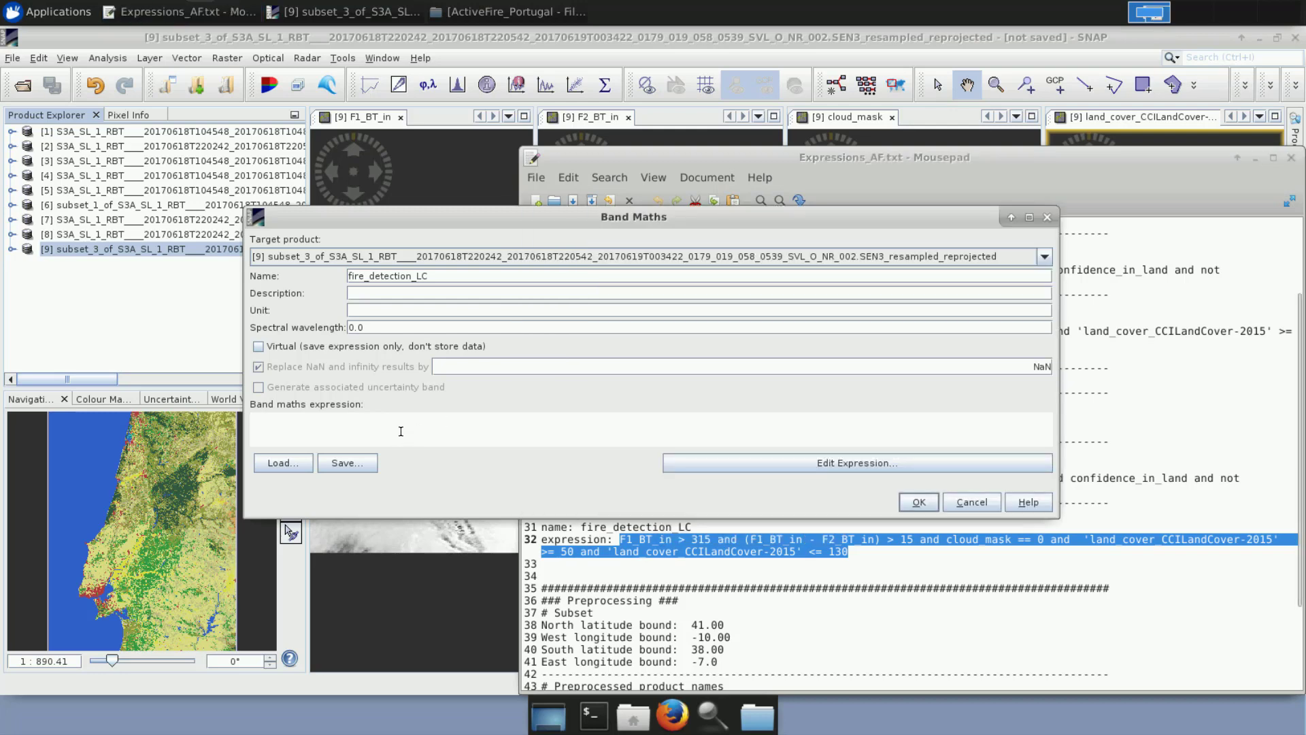
key("ctrl+v")
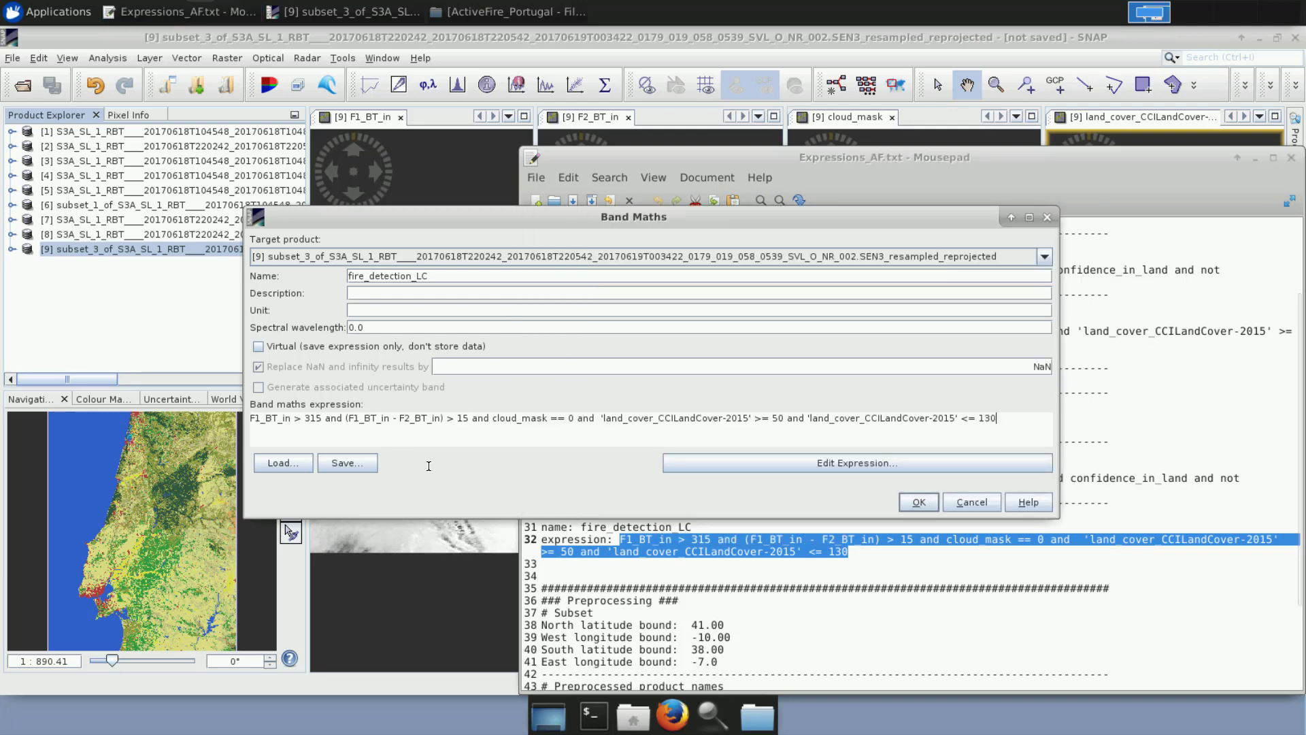
Check the pasted expression in the Band Maths Expression Editor and create the fire_detection_LC band.
left_click(802, 463)
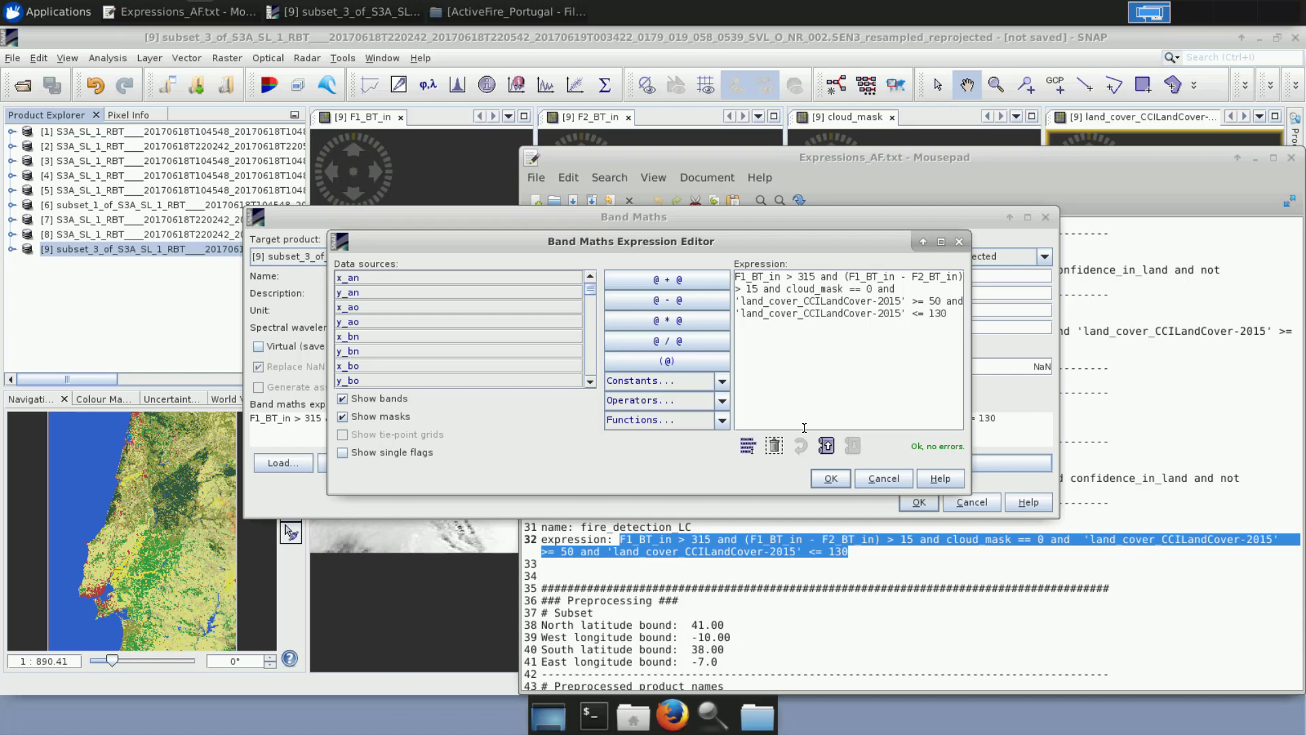
left_click(834, 479)
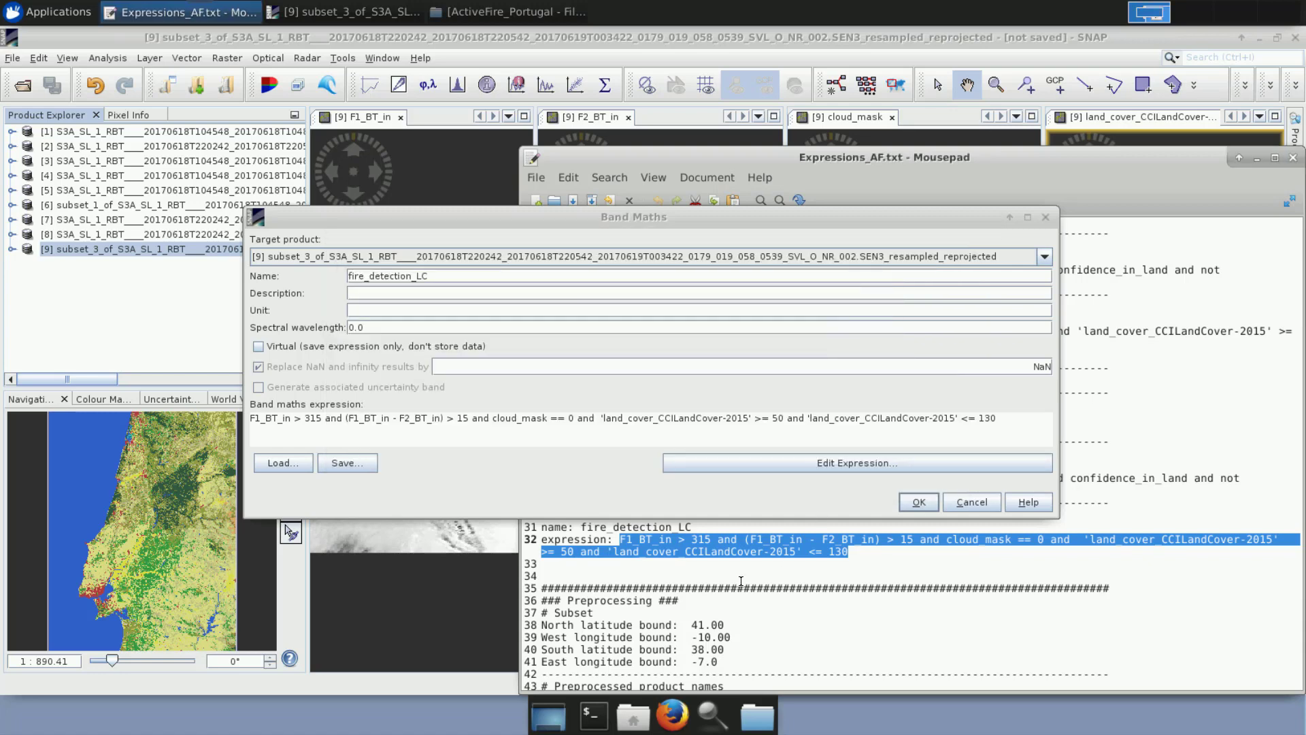
left_click(929, 506)
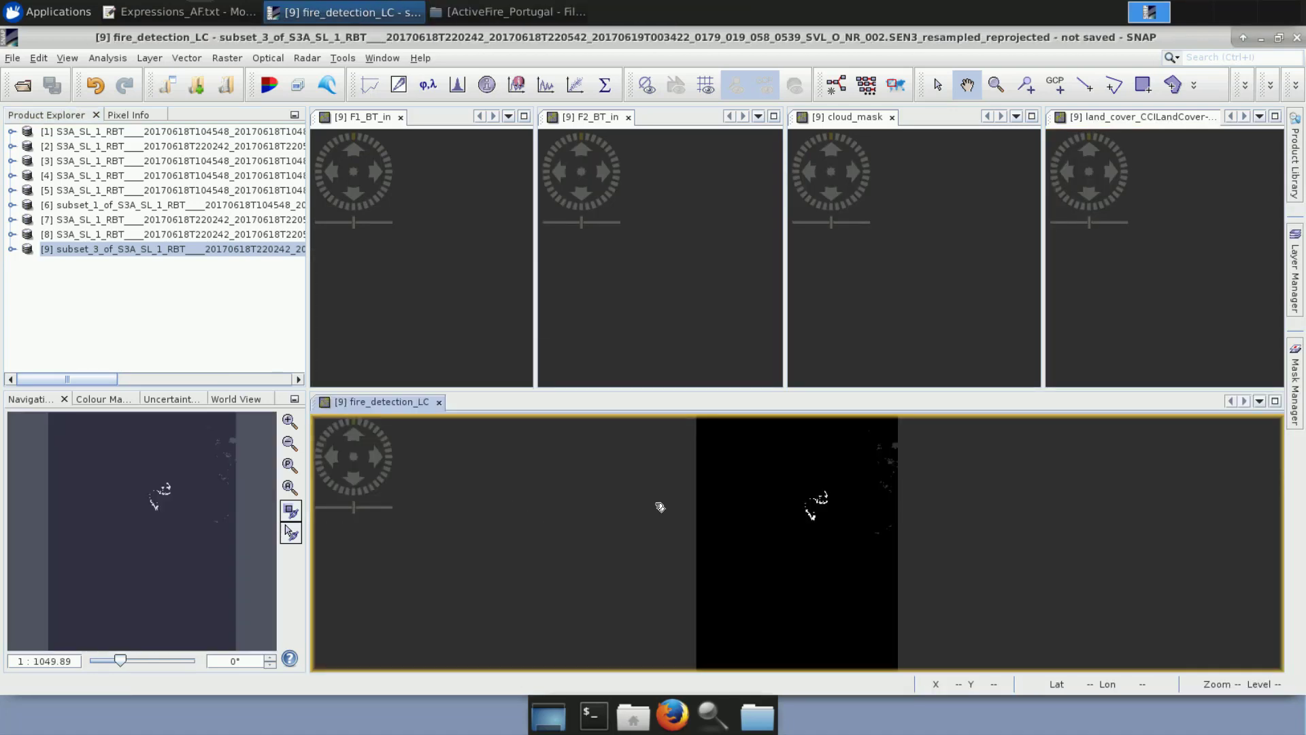
Close the F1_BT_in, F2_BT_in, cloud_mask and land cover views of product [9], keeping only fire_detection_LC open.
left_click(402, 117)
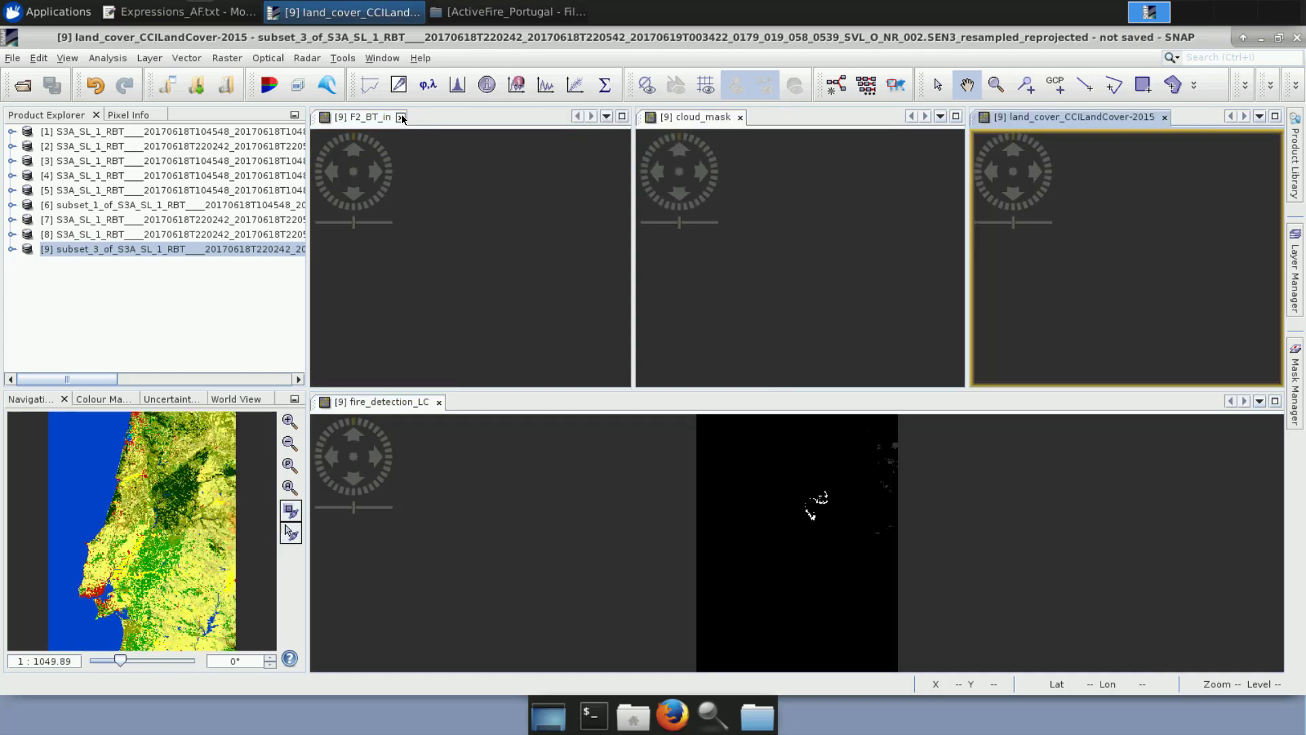
left_click(401, 117)
left_click(417, 118)
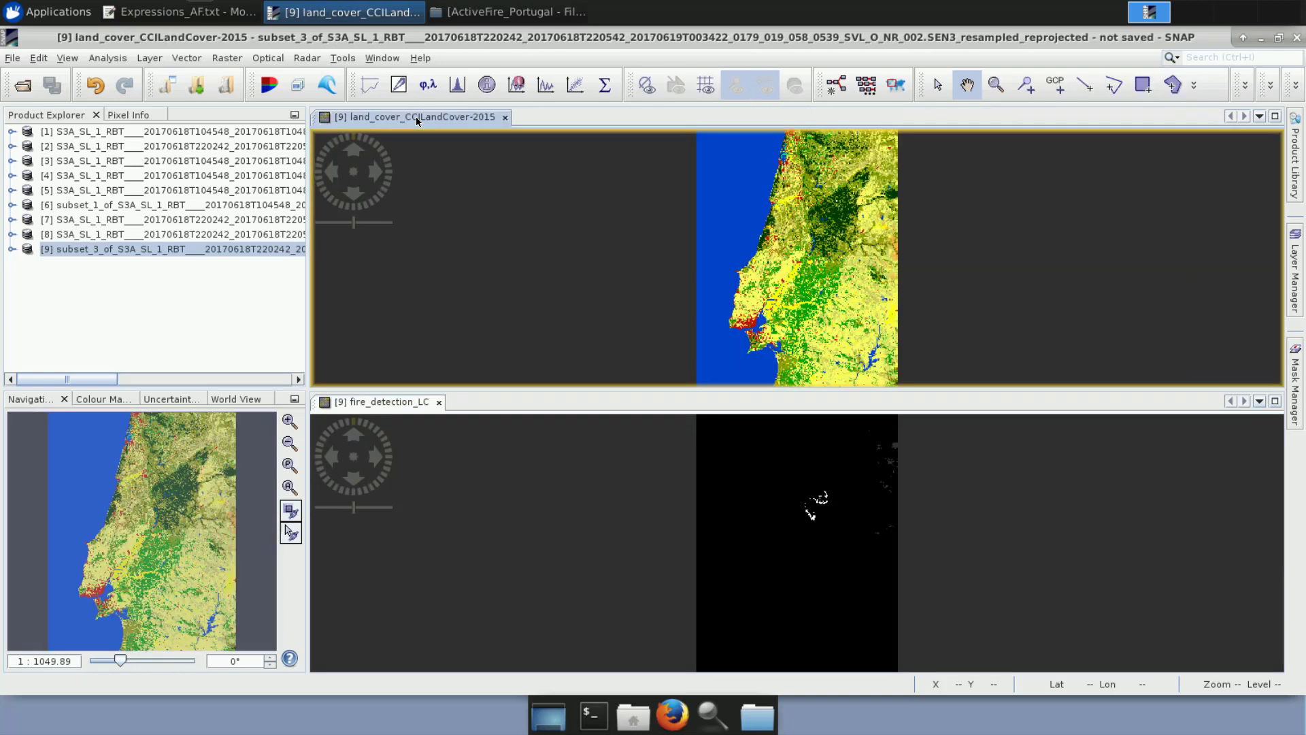
left_click(503, 118)
Open the fire_detection_LC band of the daytime subset product [6].
left_click(12, 205)
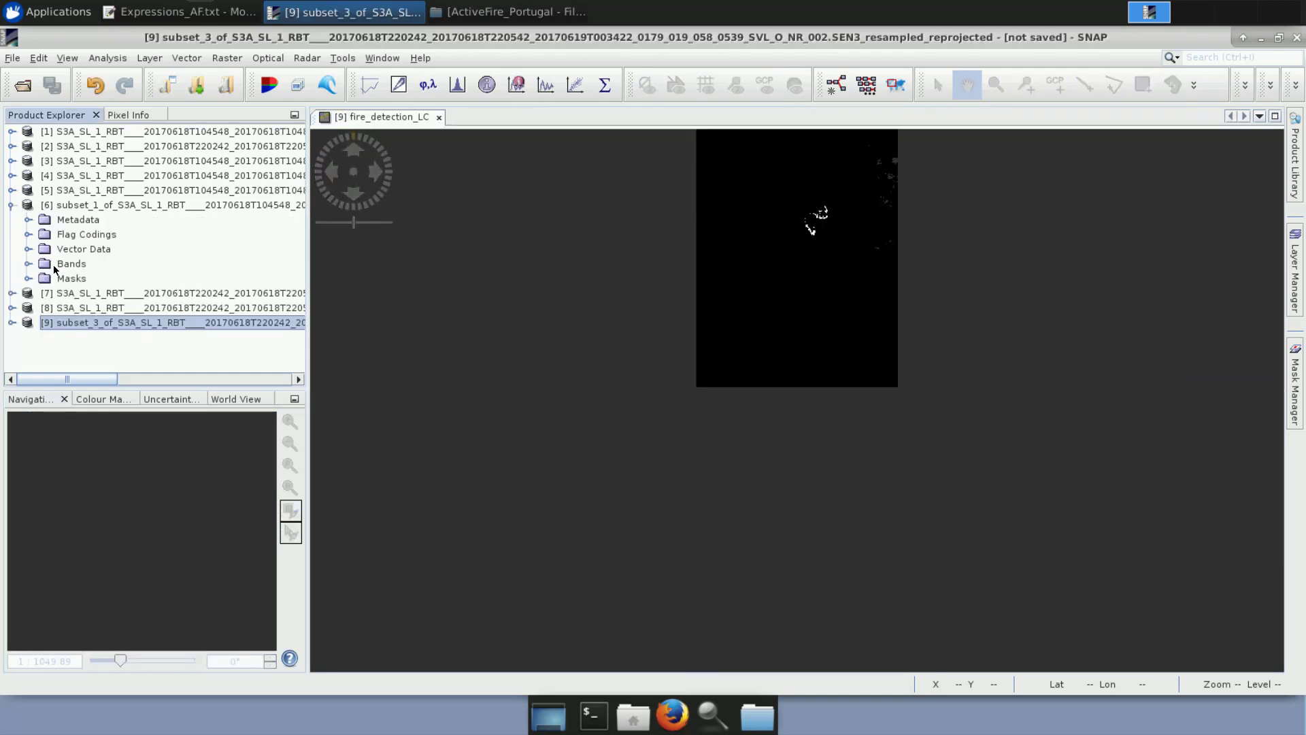
left_click(28, 279)
scroll(94, 324, "down", 10)
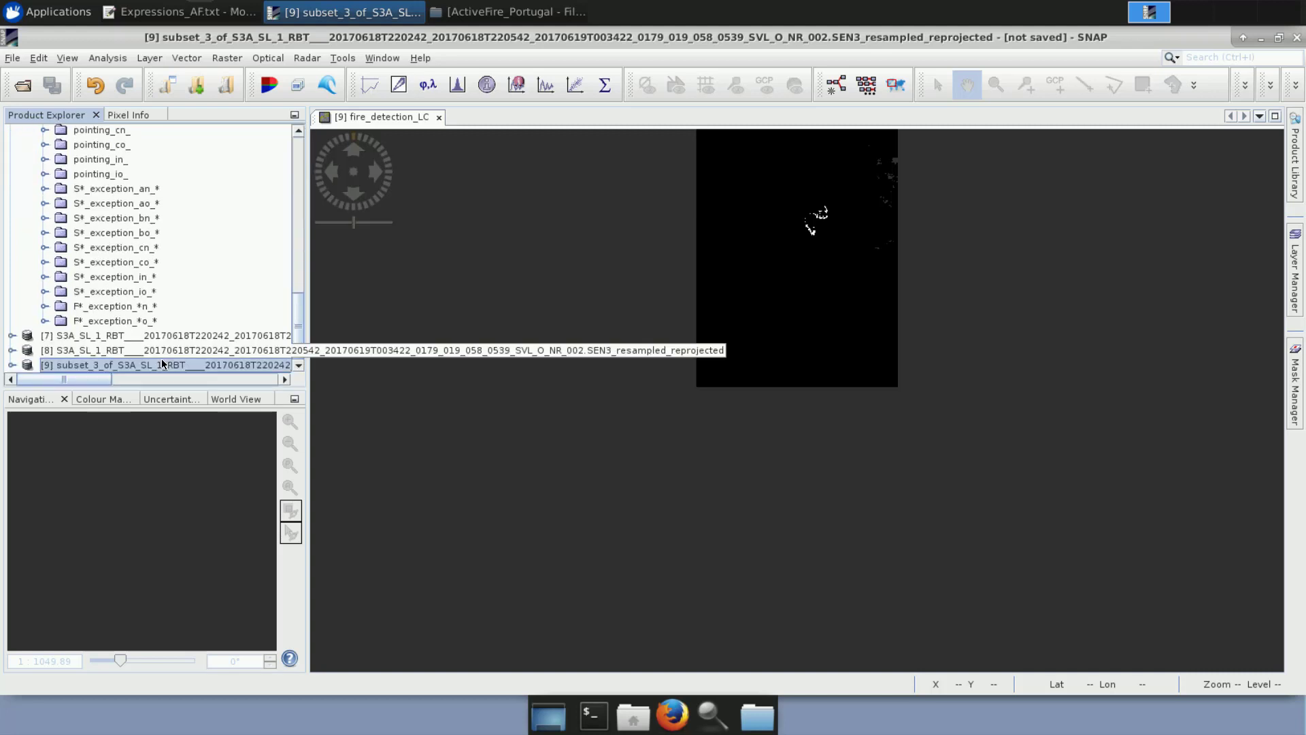
scroll(95, 308, "up", 10)
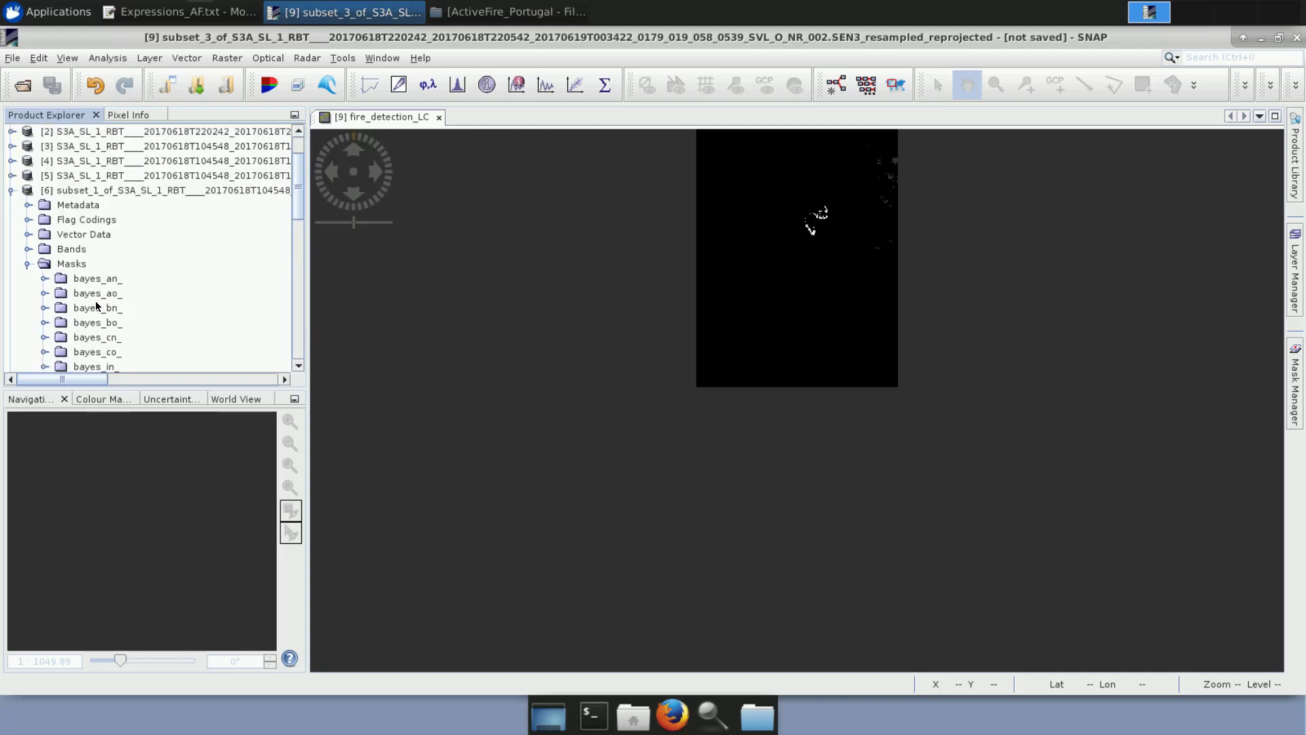
left_click(28, 278)
left_click(28, 263)
scroll(102, 340, "down", 10)
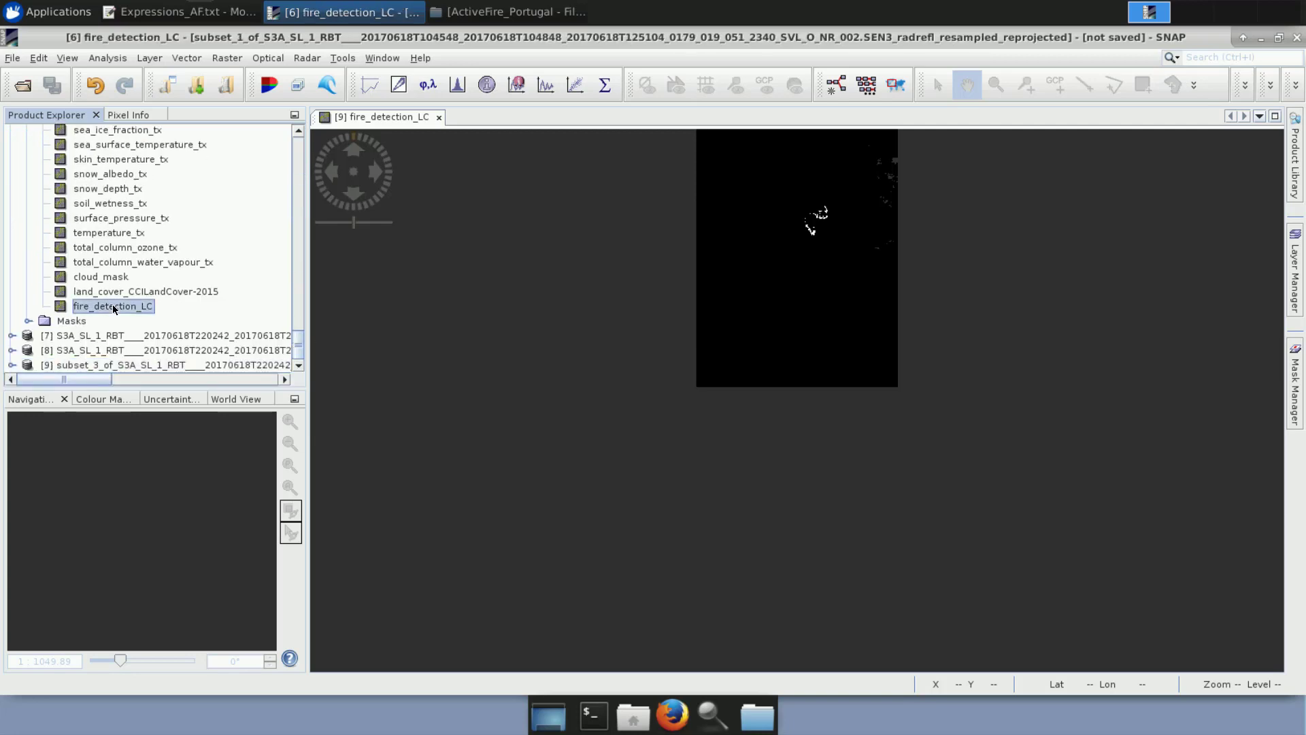
double_click(113, 308)
scroll(477, 286, "up", 20)
left_click(506, 13)
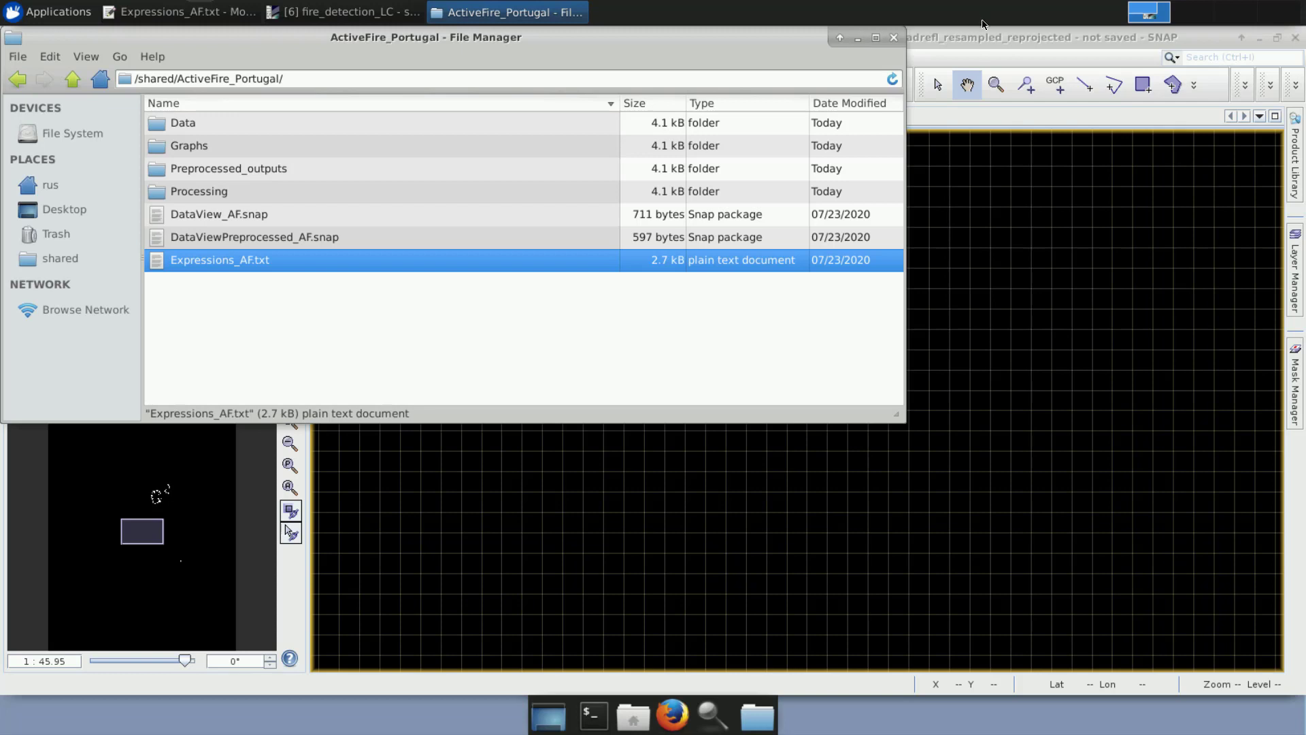
left_click(999, 38)
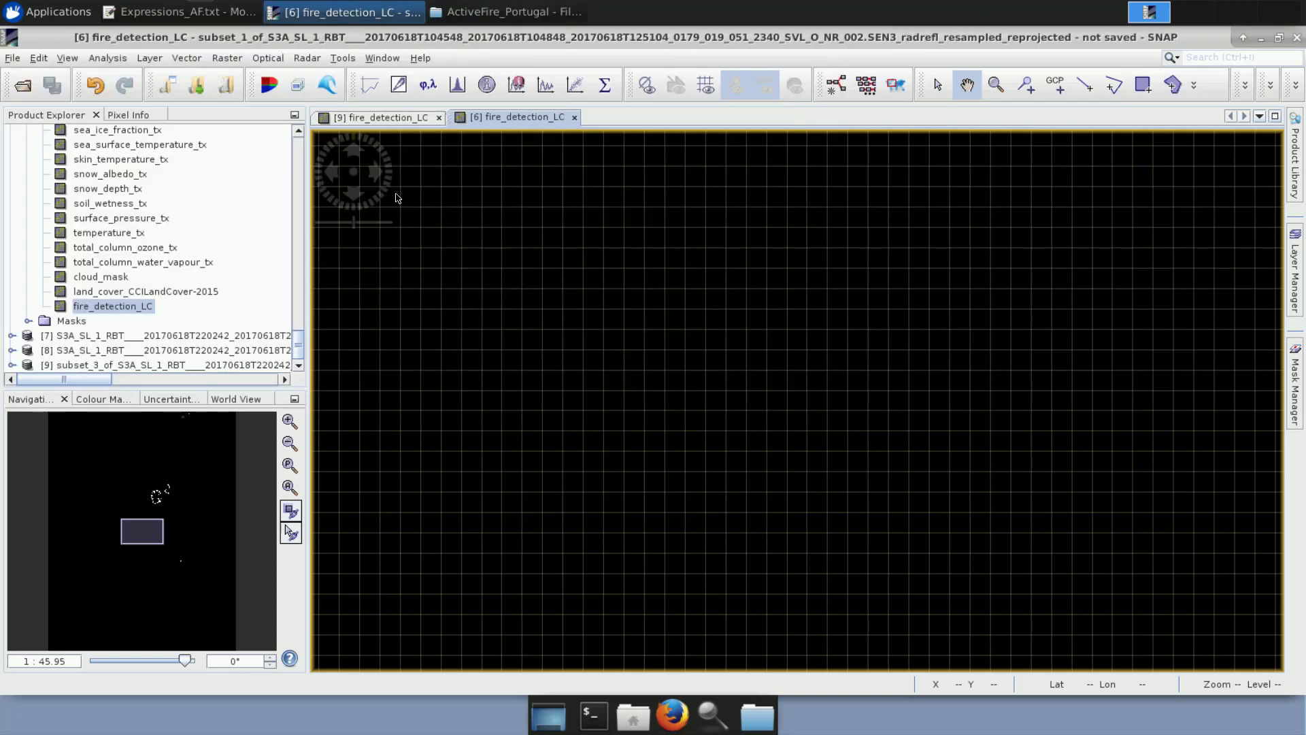
Tile the daytime and night-time fire_detection_LC views side by side and show them at full image extent.
left_click(290, 488)
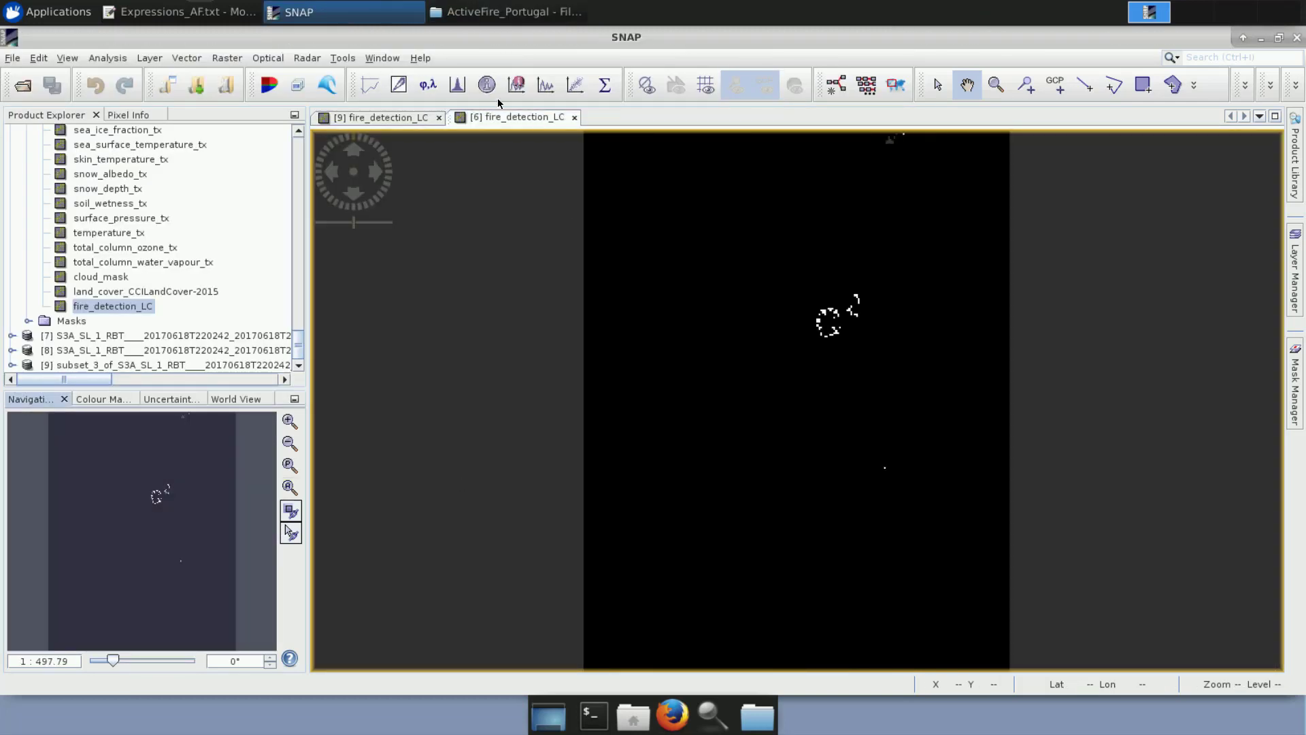
left_click(374, 61)
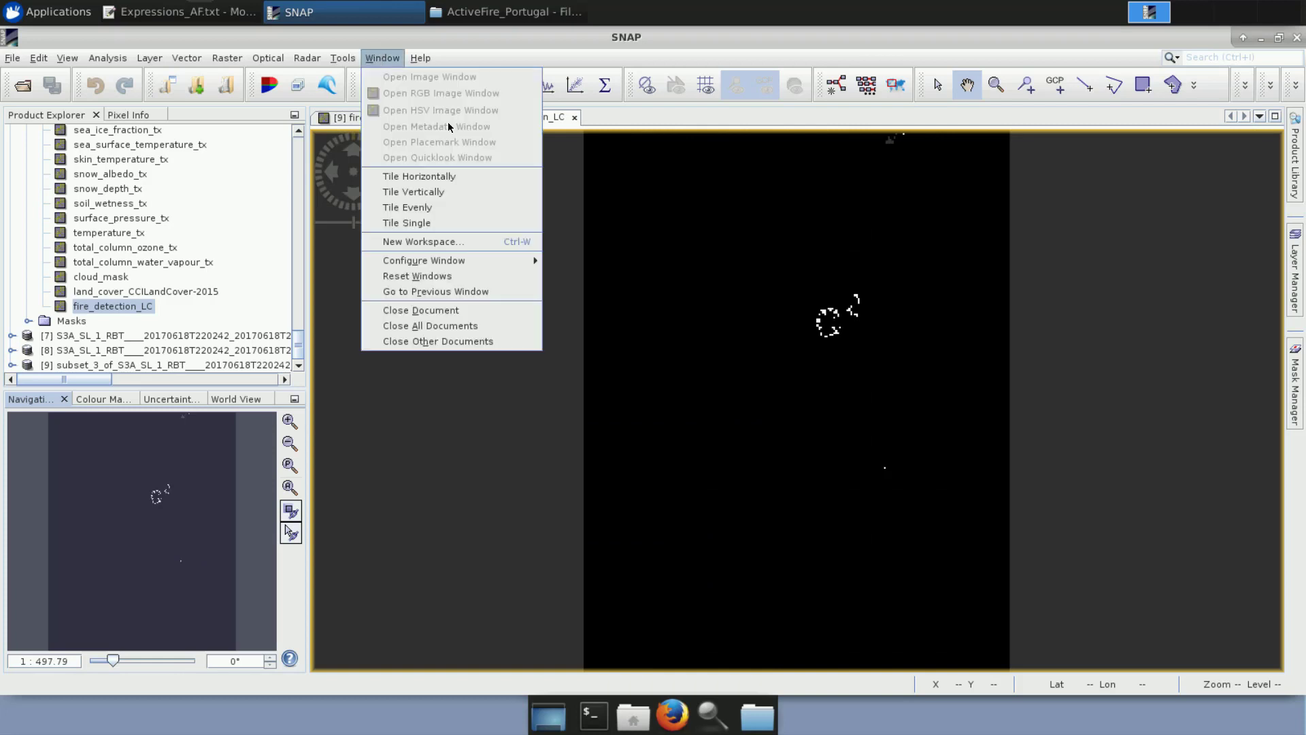
key("Return")
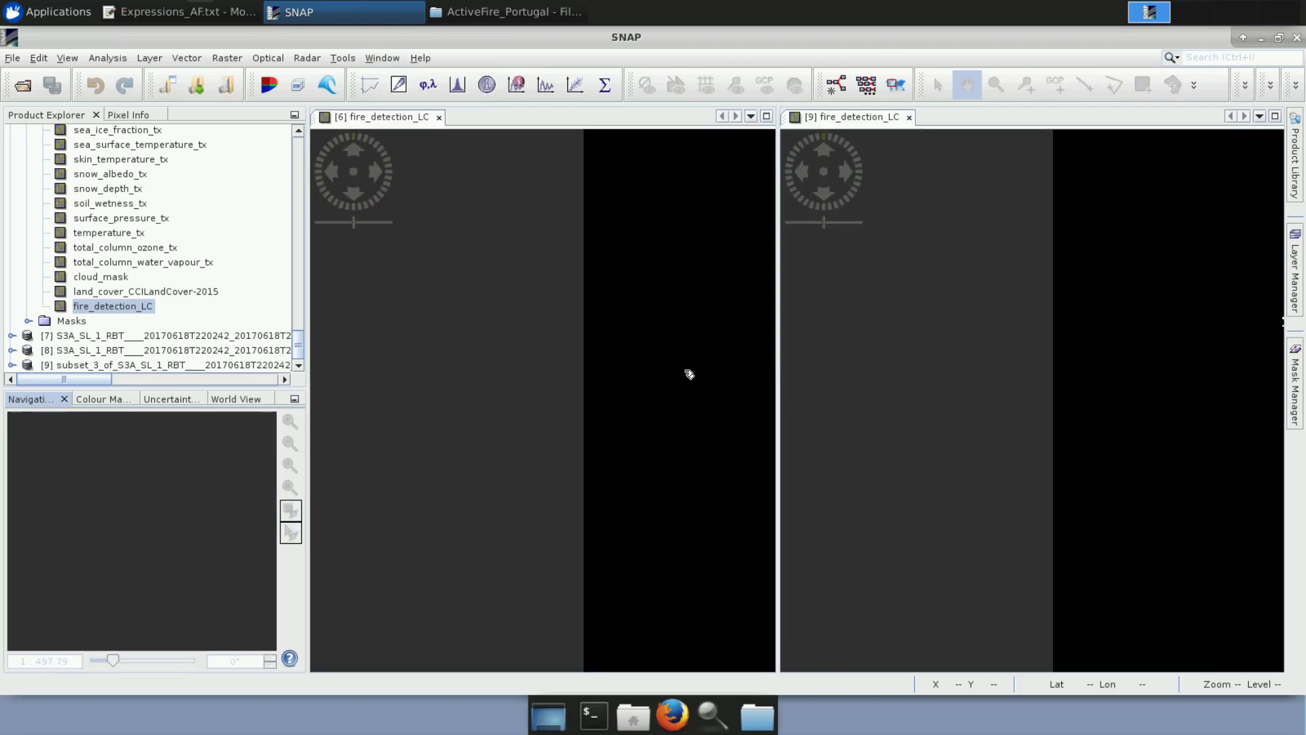
left_click(662, 470)
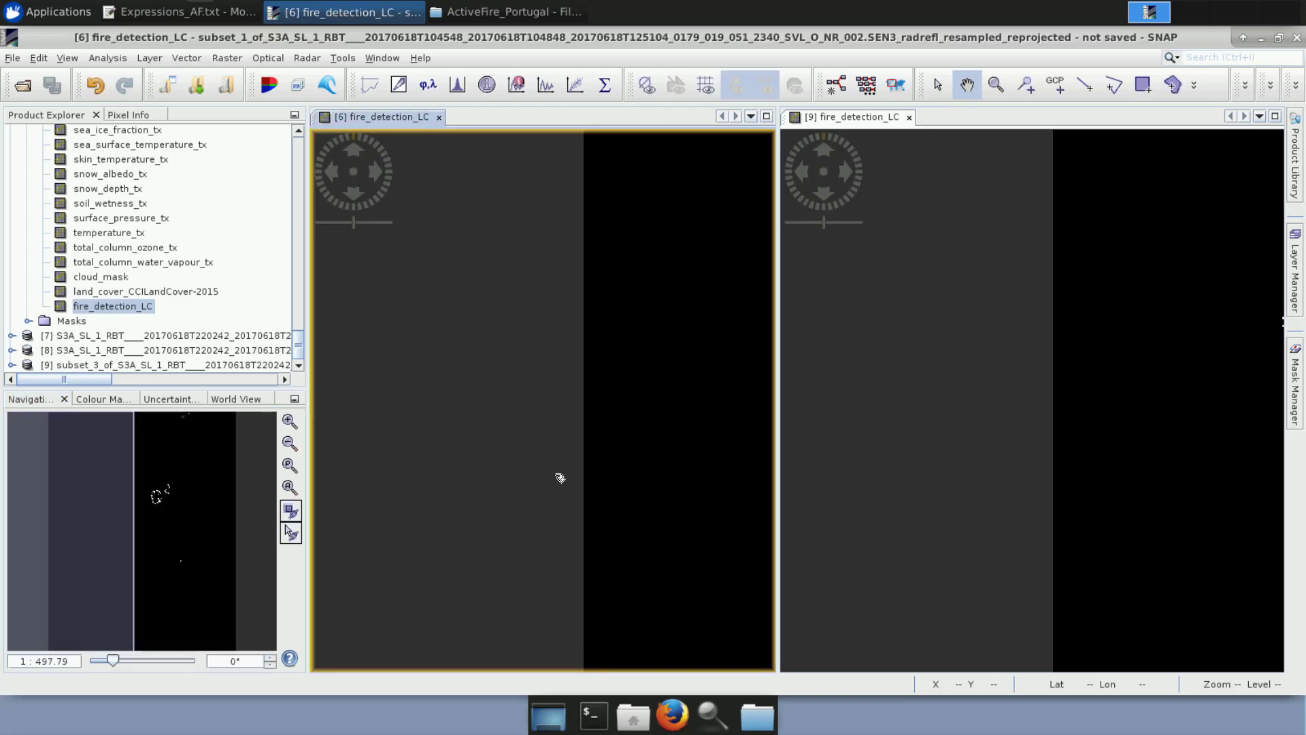
left_click(290, 487)
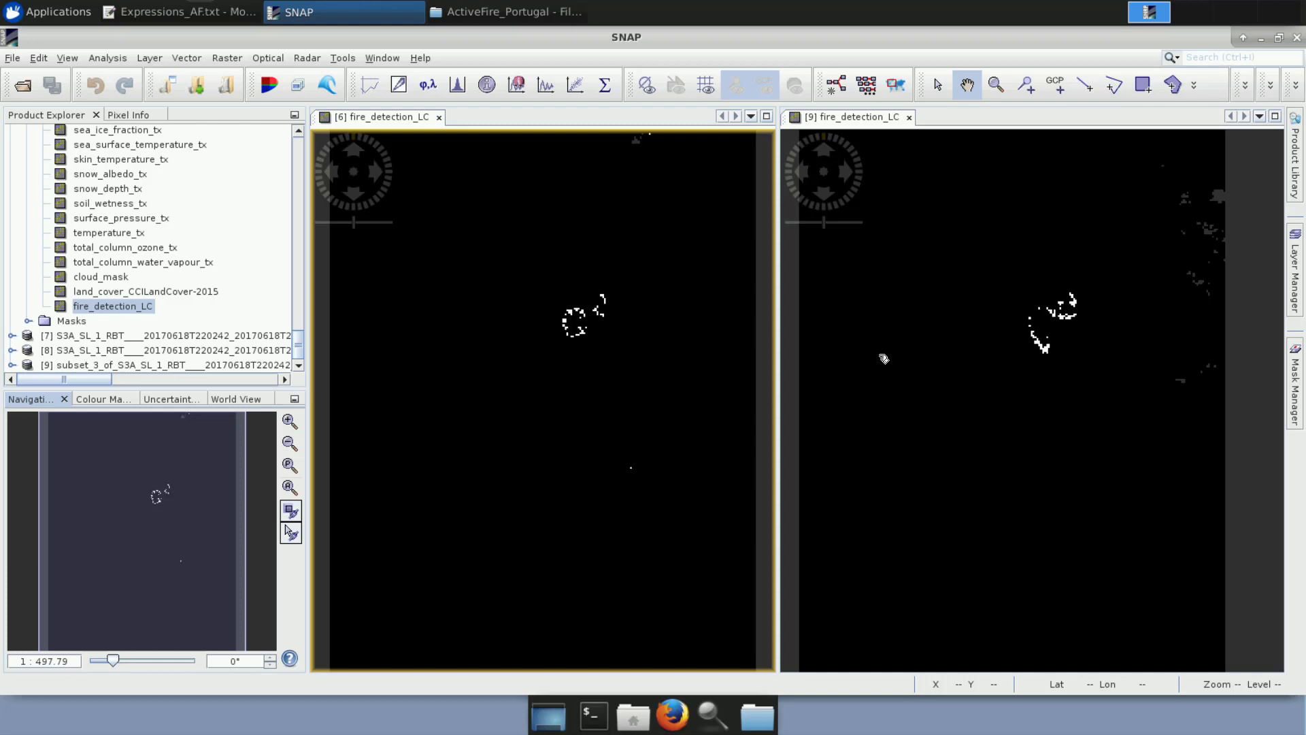
Compare the daytime and night-time fire_detection_LC views, examining the main fire cluster and the isolated pixels to its north and south.
scroll(594, 320, "down", 1)
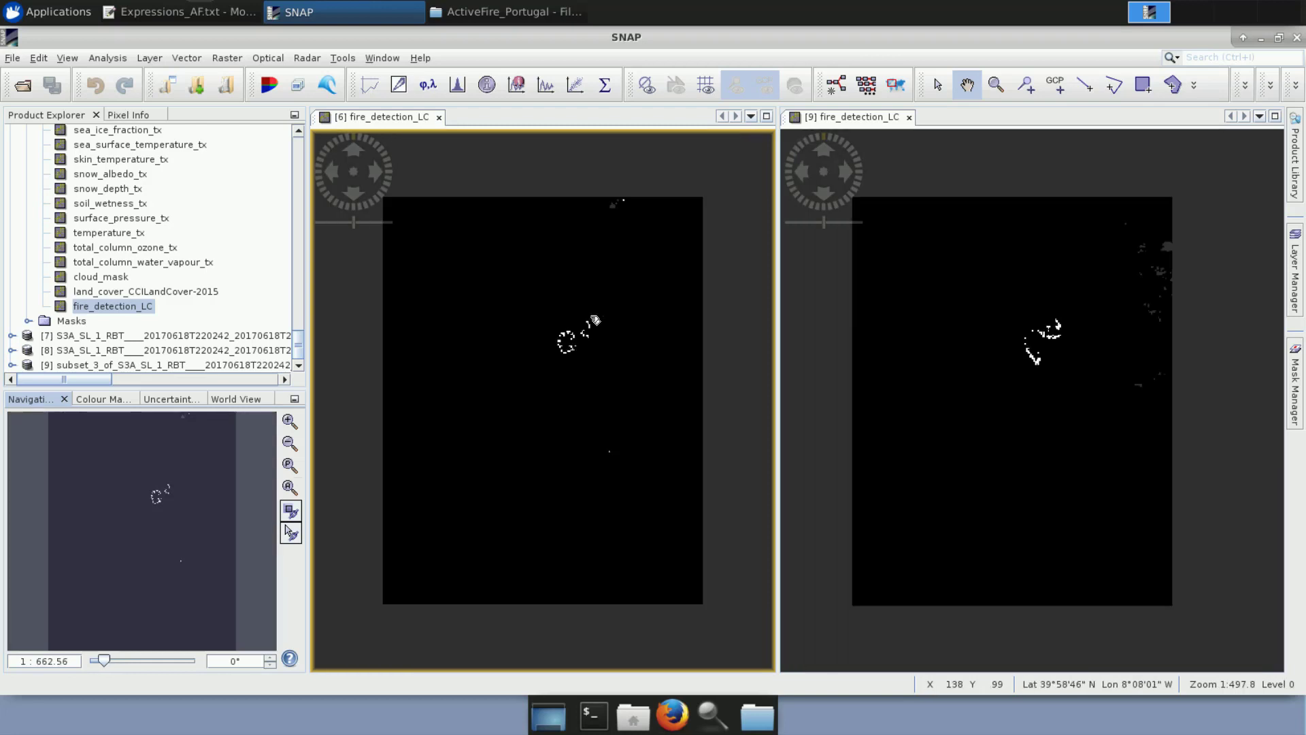
scroll(594, 320, "up", 5)
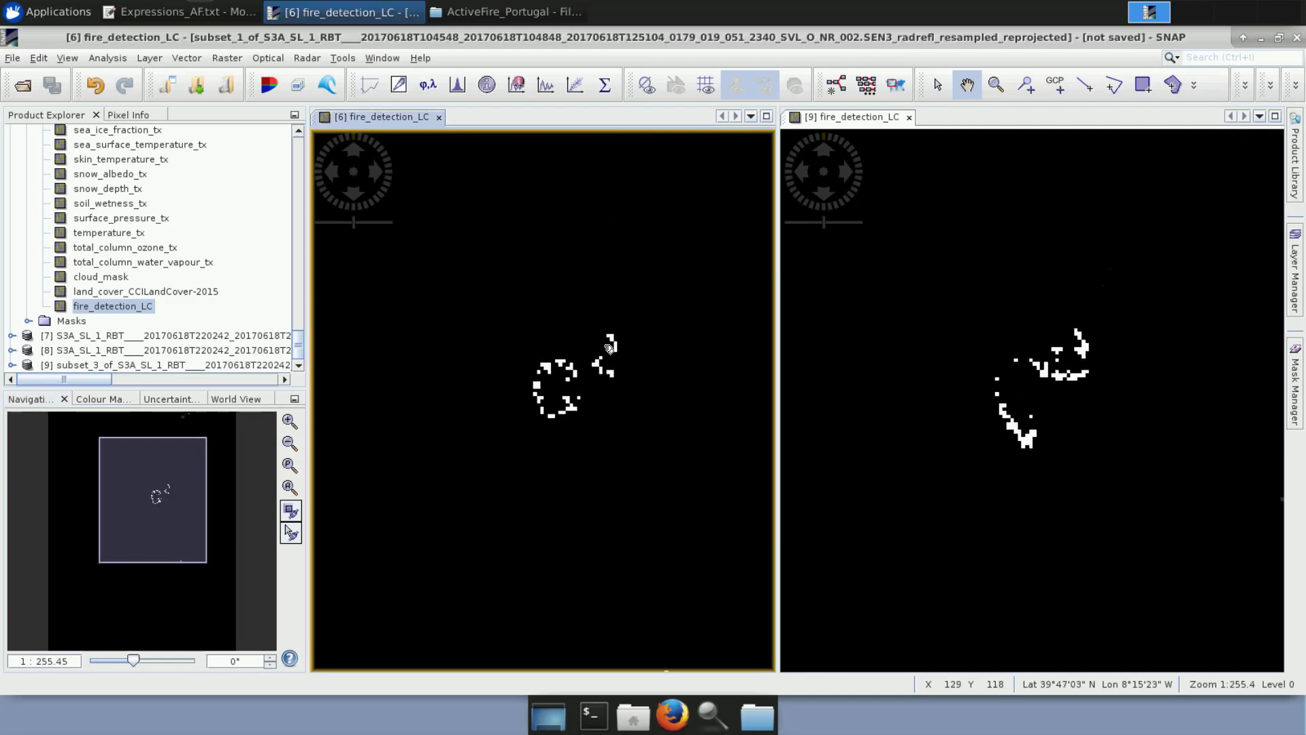
scroll(608, 348, "up", 2)
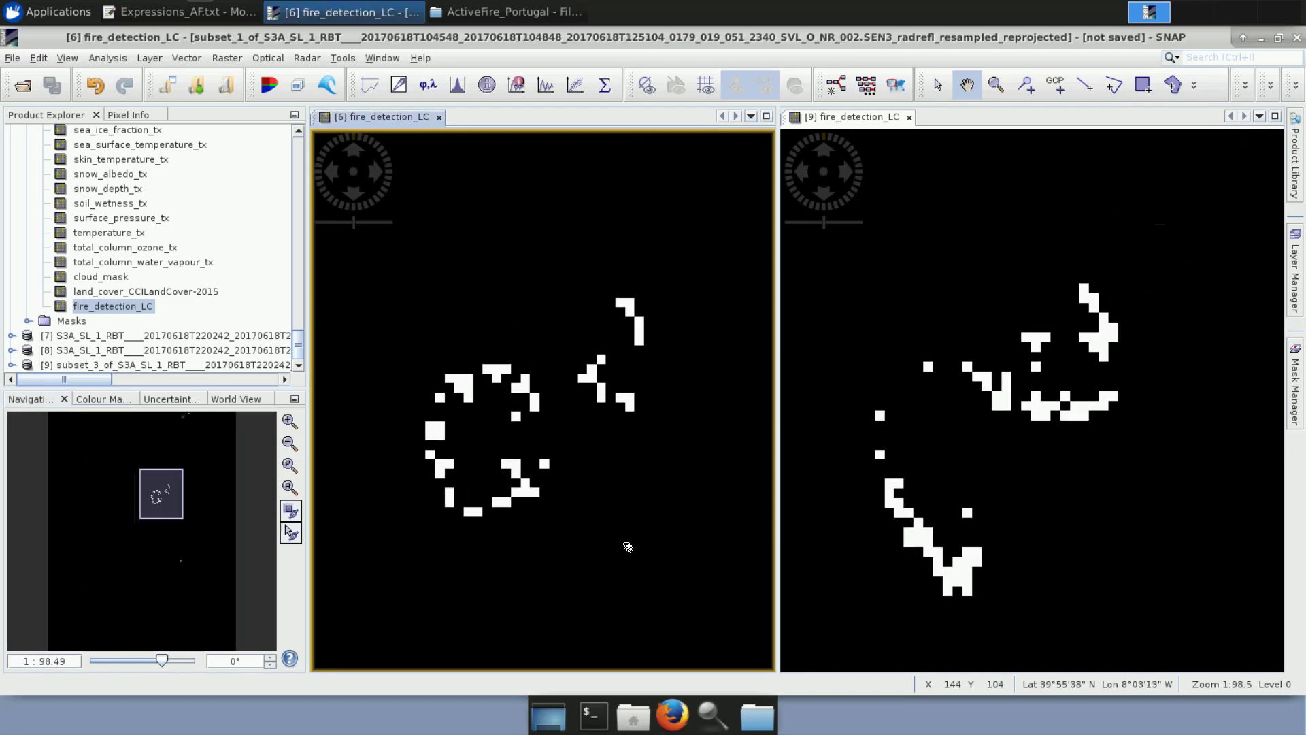
scroll(605, 483, "down", 7)
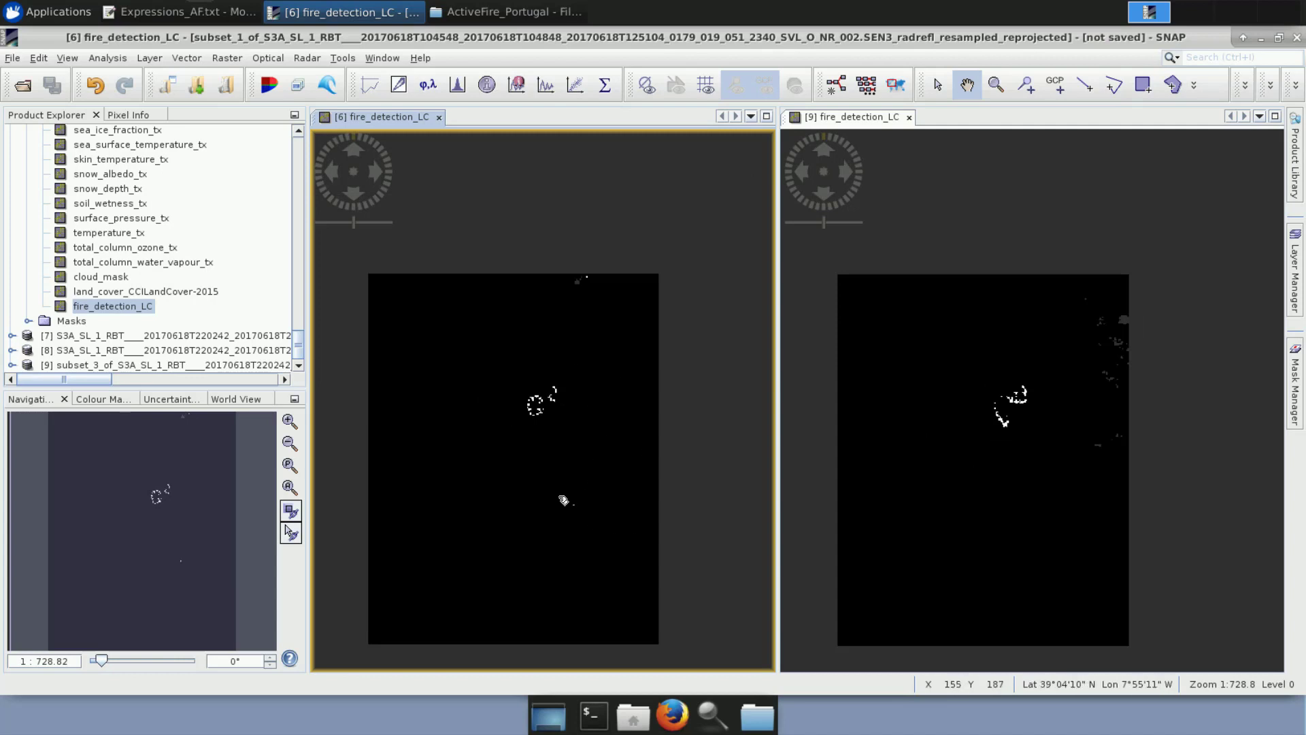
scroll(589, 277, "up", 3)
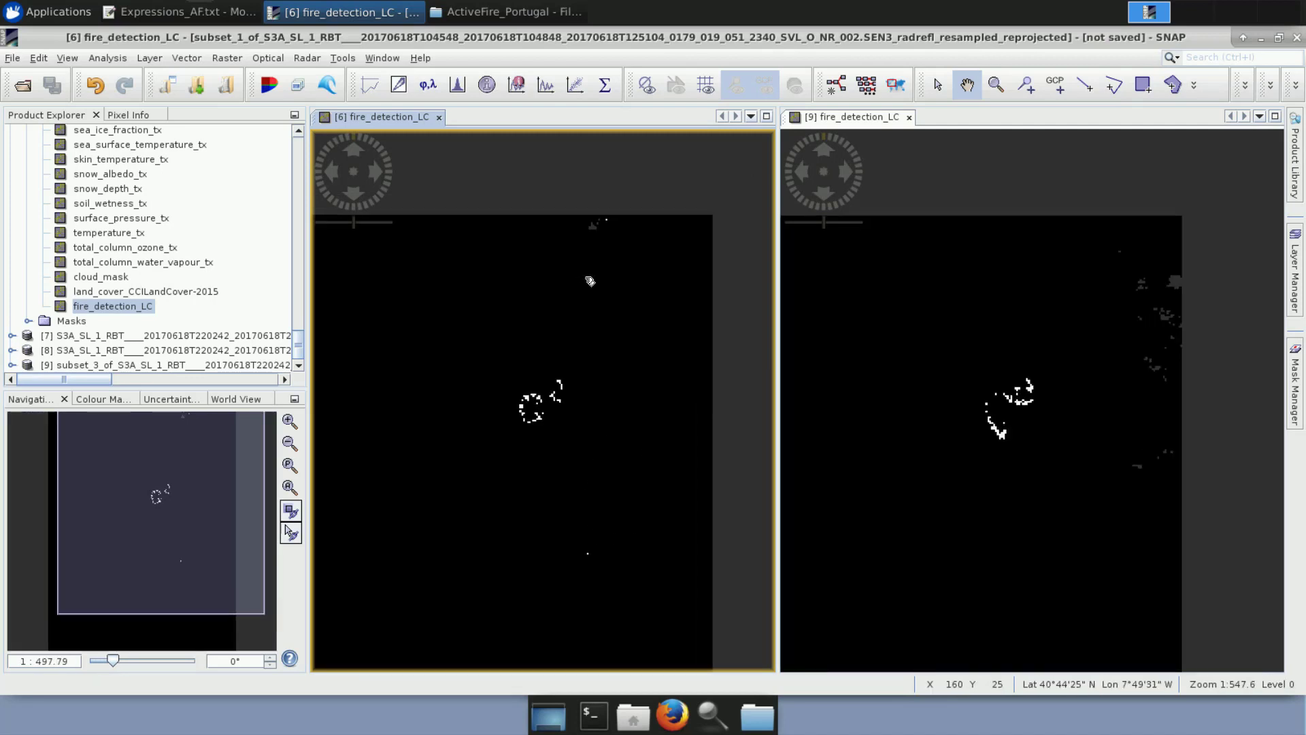
scroll(557, 438, "up", 3)
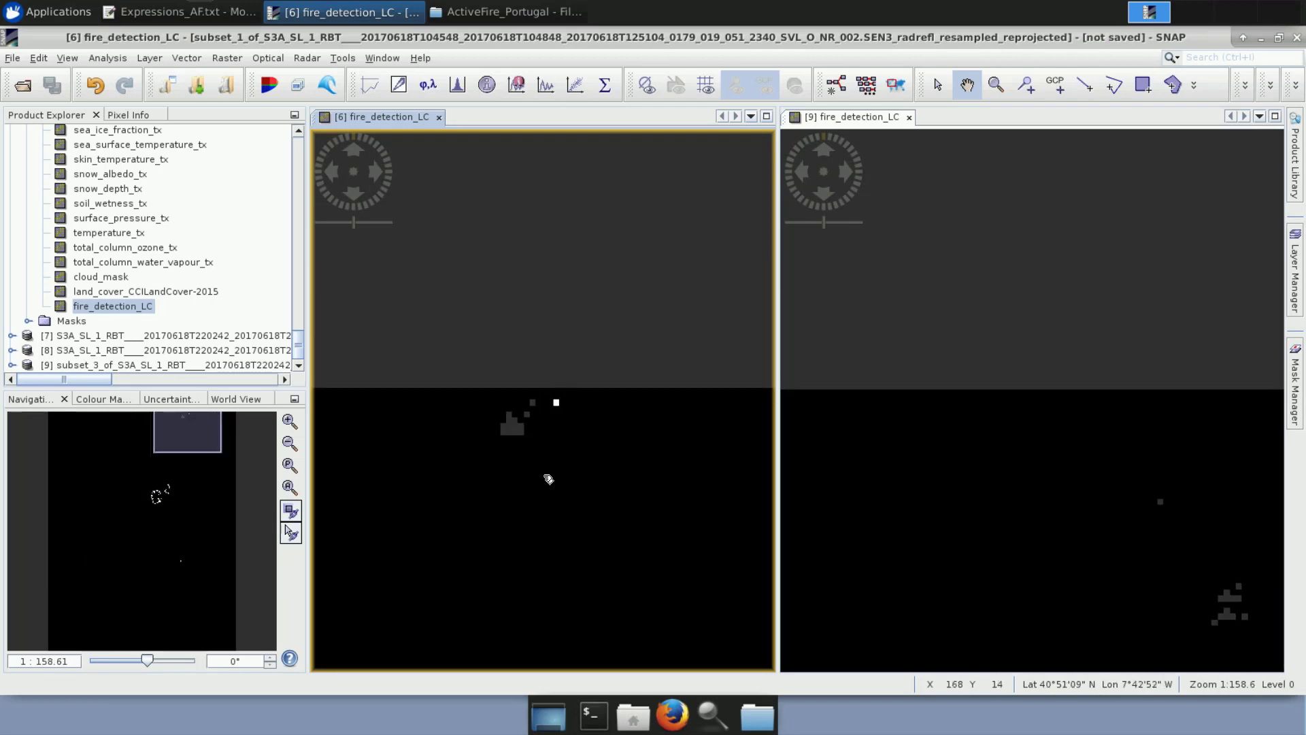
scroll(546, 473, "down", 3)
scroll(551, 494, "down", 1)
left_click_drag(569, 537, 567, 381)
left_click_drag(562, 507, 592, 415)
scroll(556, 521, "up", 4)
scroll(600, 524, "up", 1)
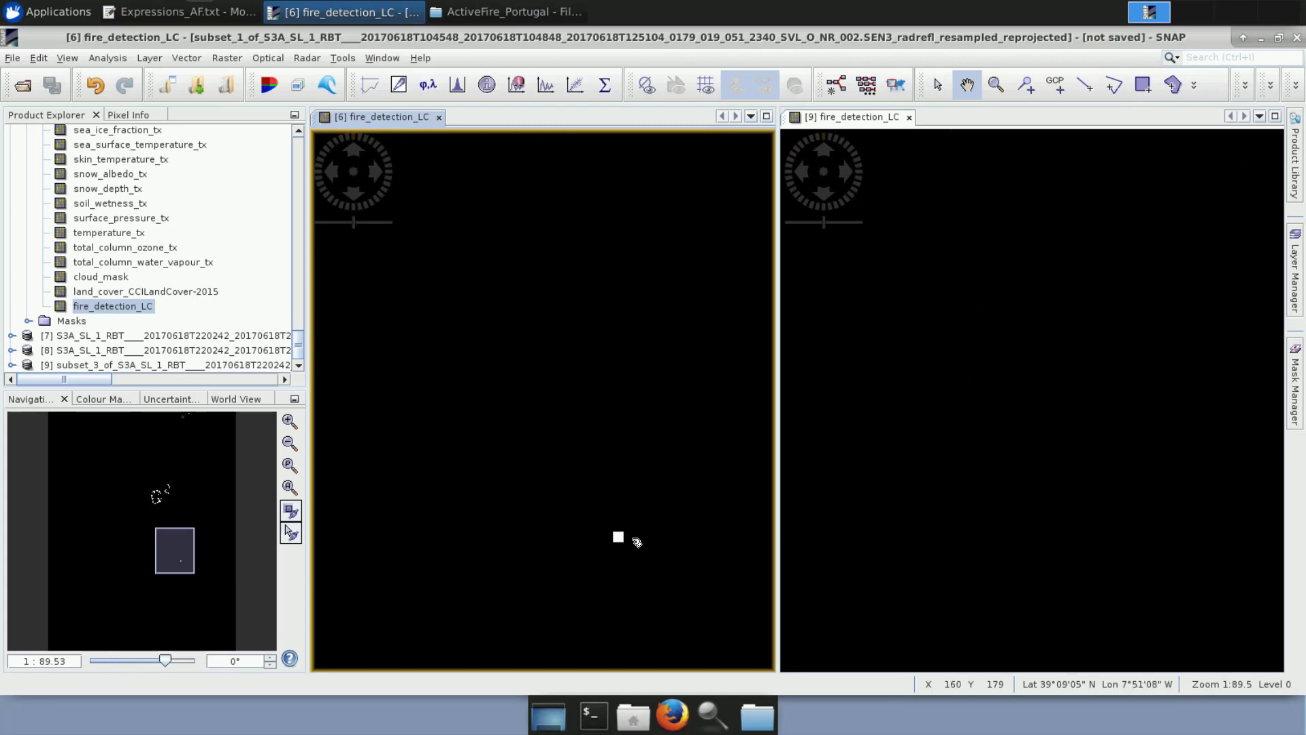
scroll(606, 579, "down", 5)
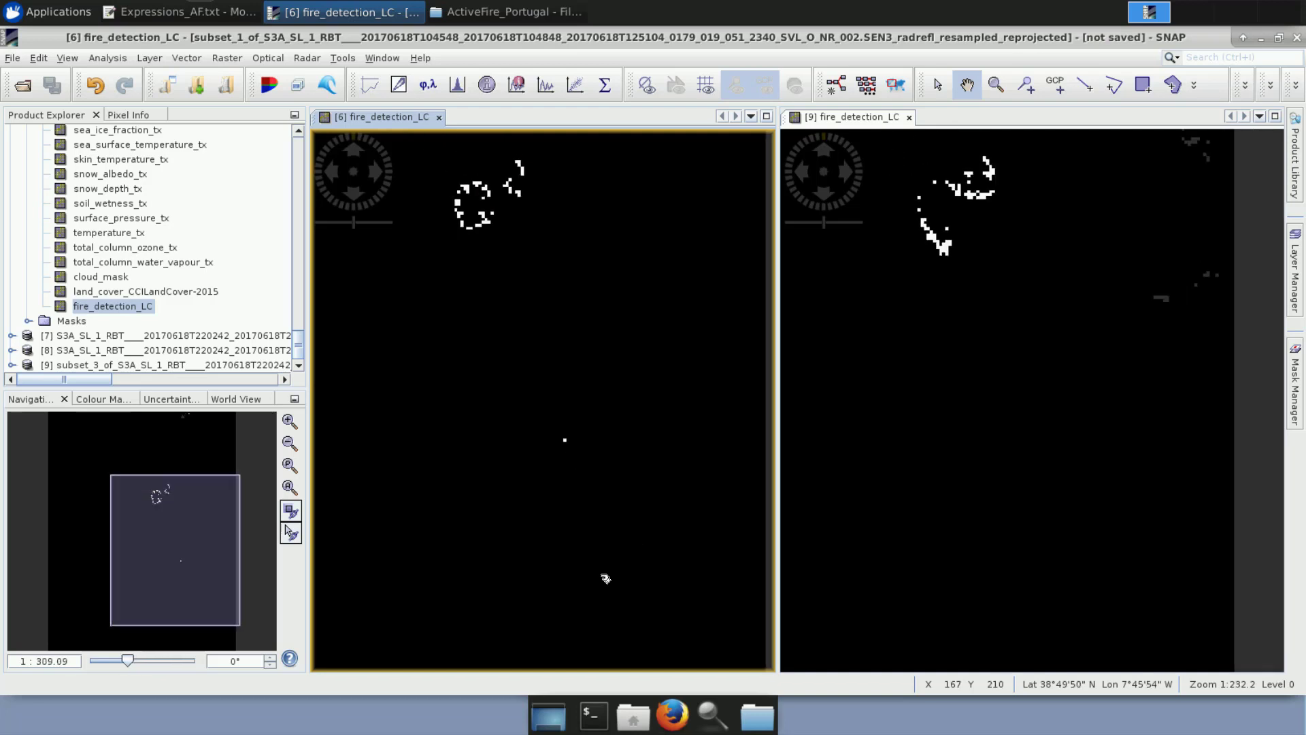
Start a GeoTIFF export of the daytime subset product [6] and name the file Fire_detection_DAY.tif.
left_click_drag(624, 386, 652, 505)
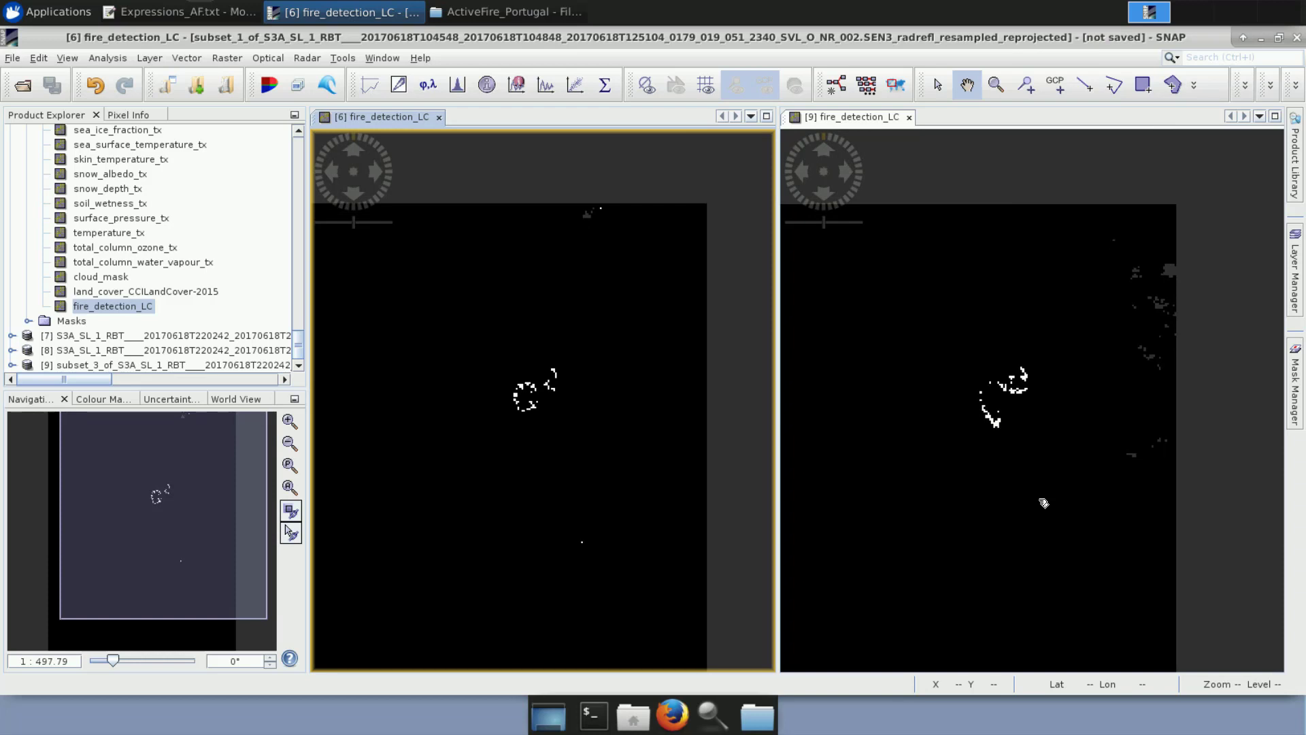
left_click_drag(555, 482, 591, 418)
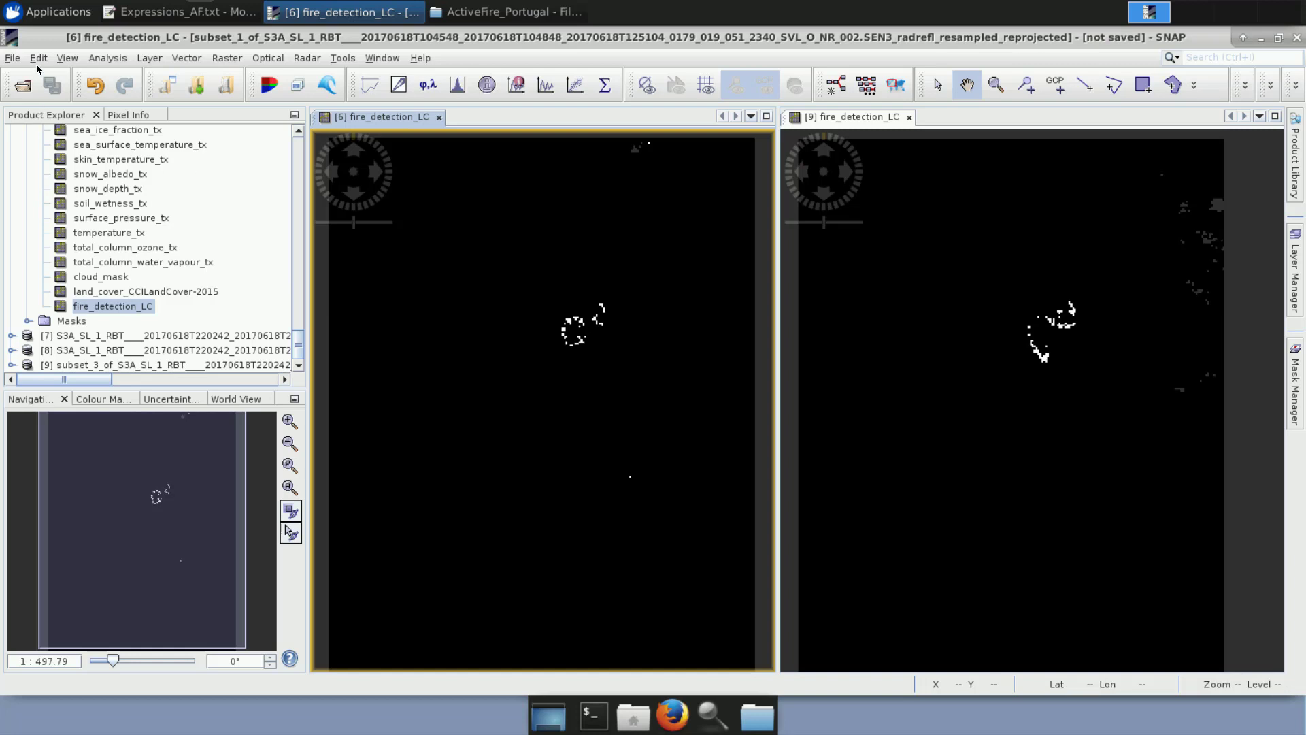
scroll(140, 228, "up", 15)
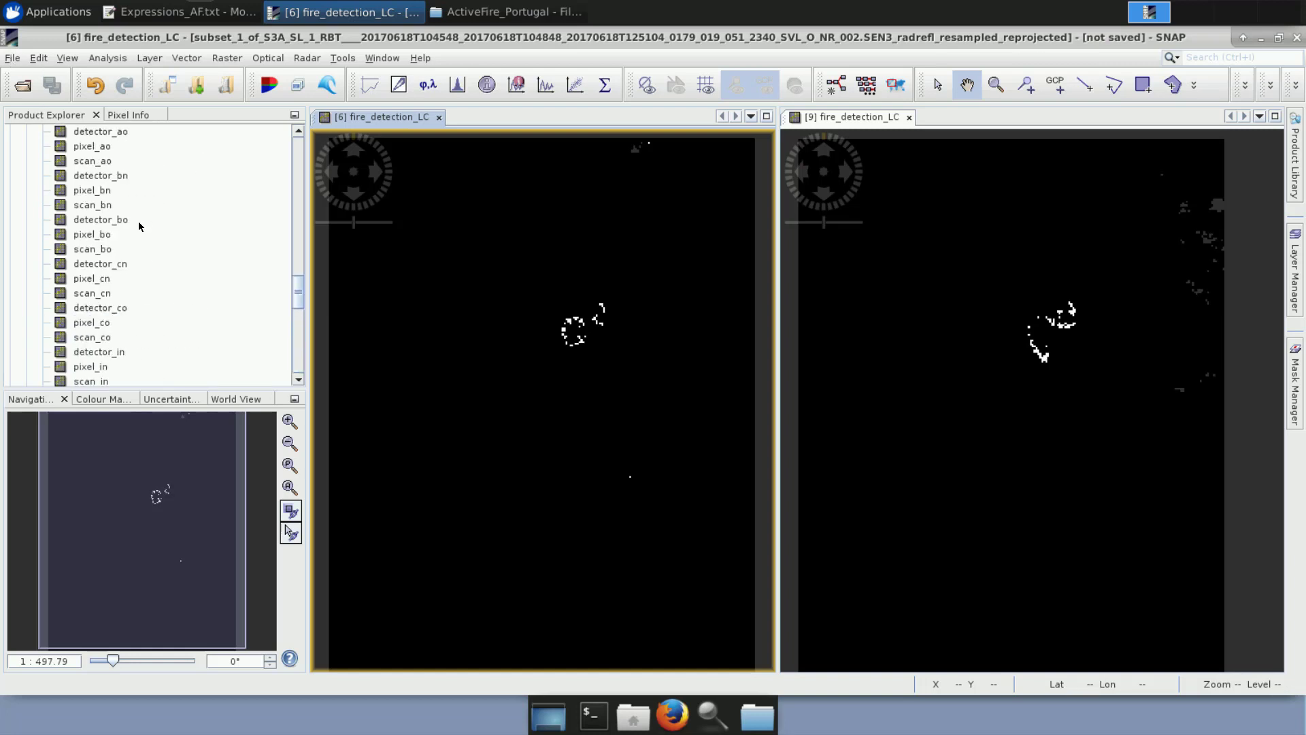
left_click(104, 206)
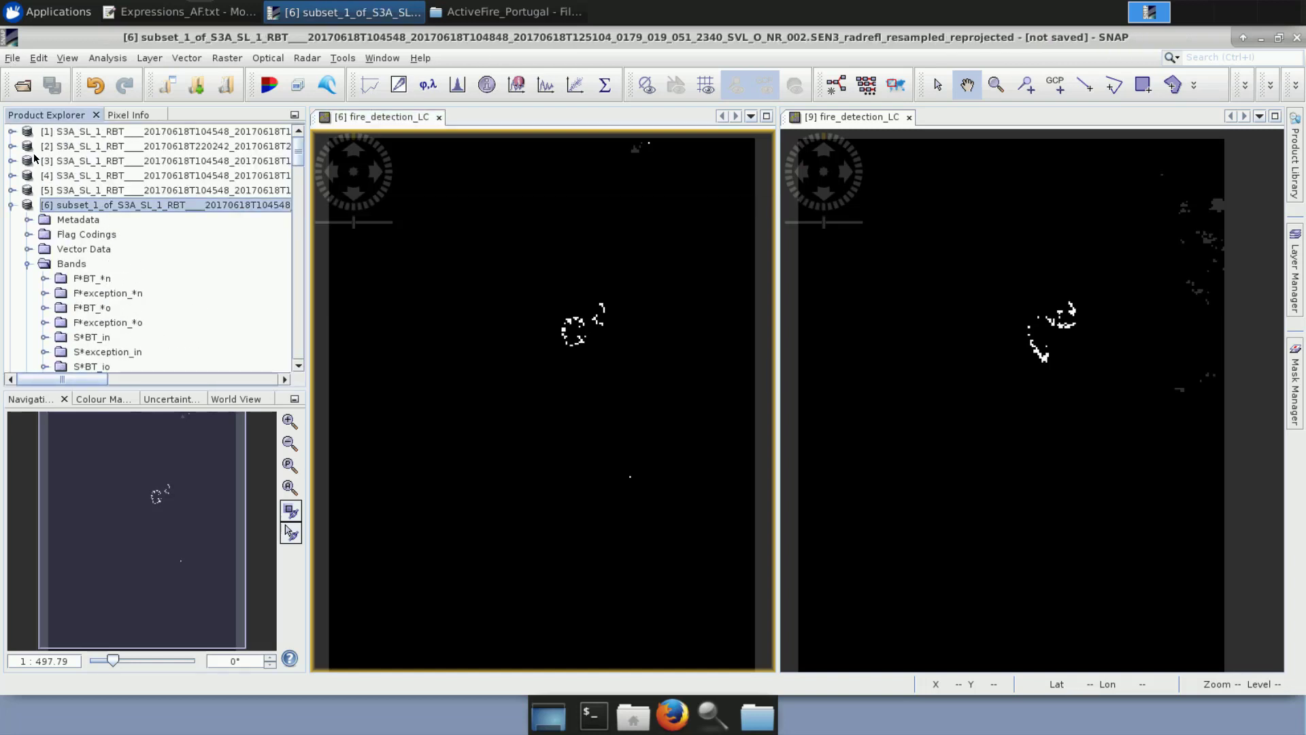
left_click(12, 59)
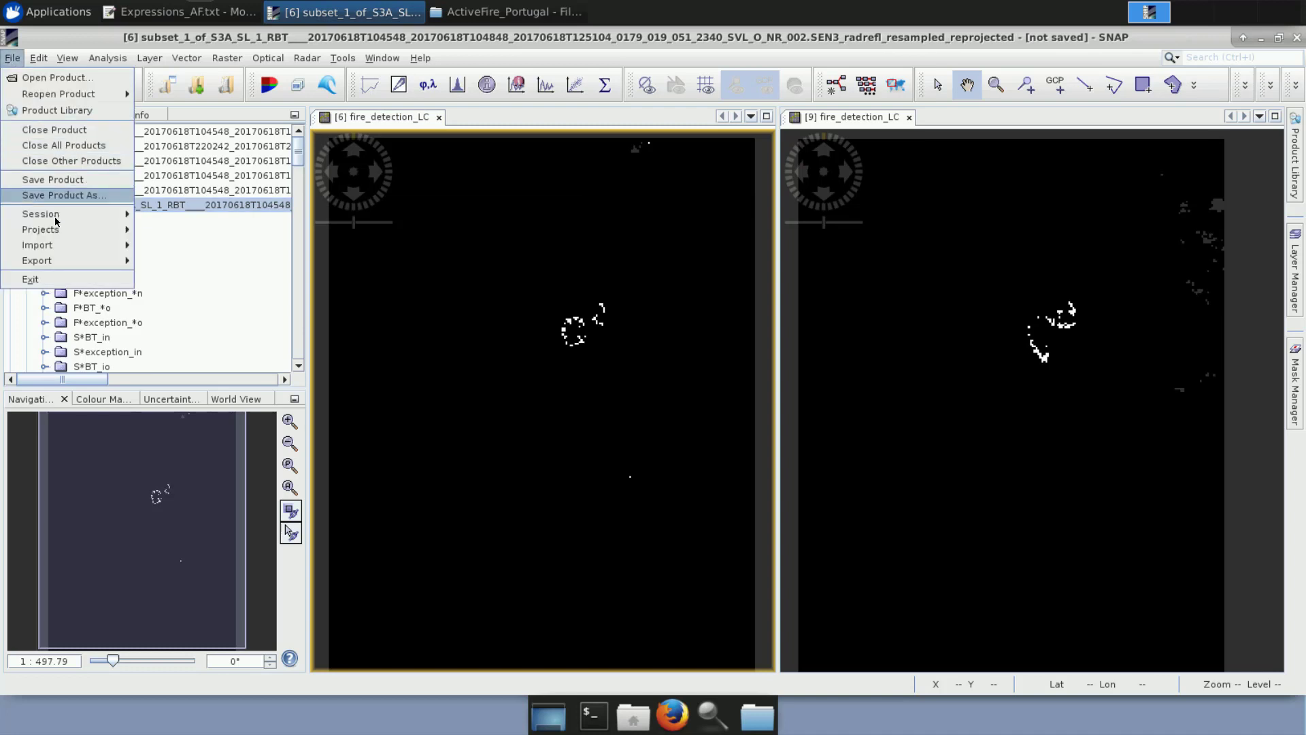
mouse_move(93, 263)
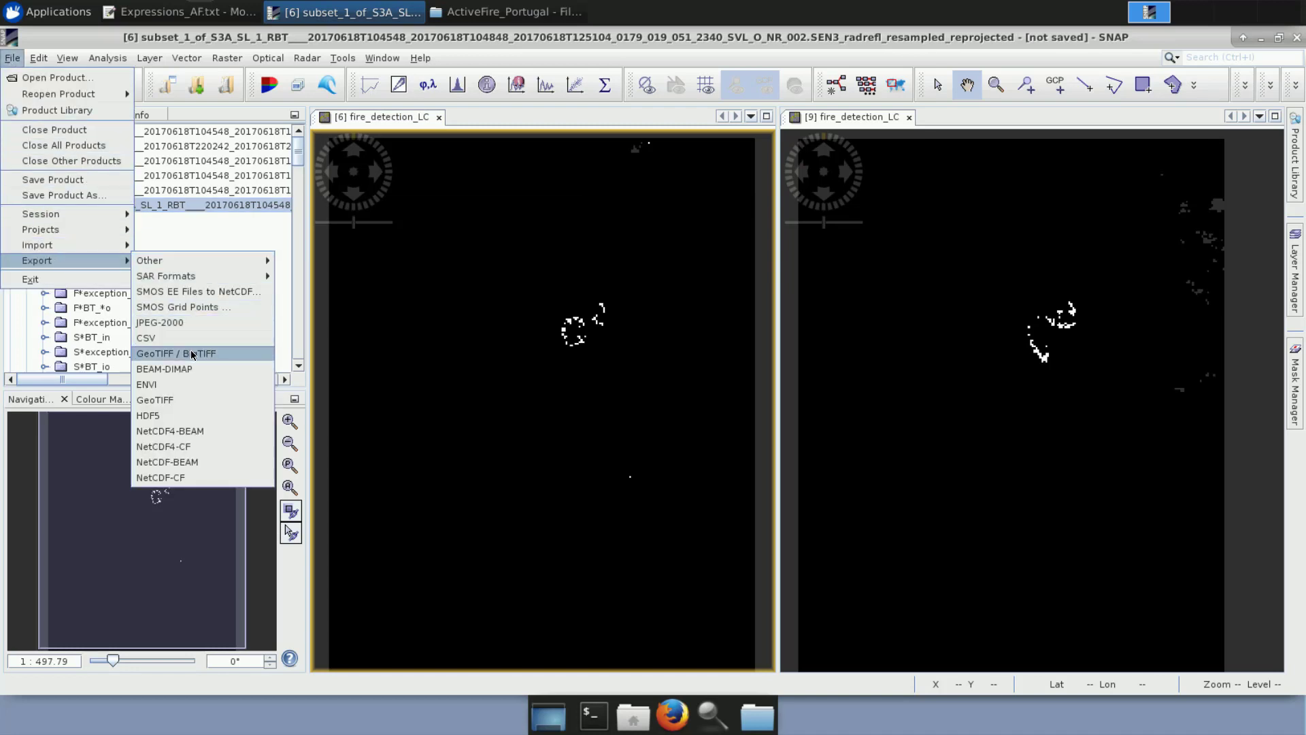
left_click(176, 399)
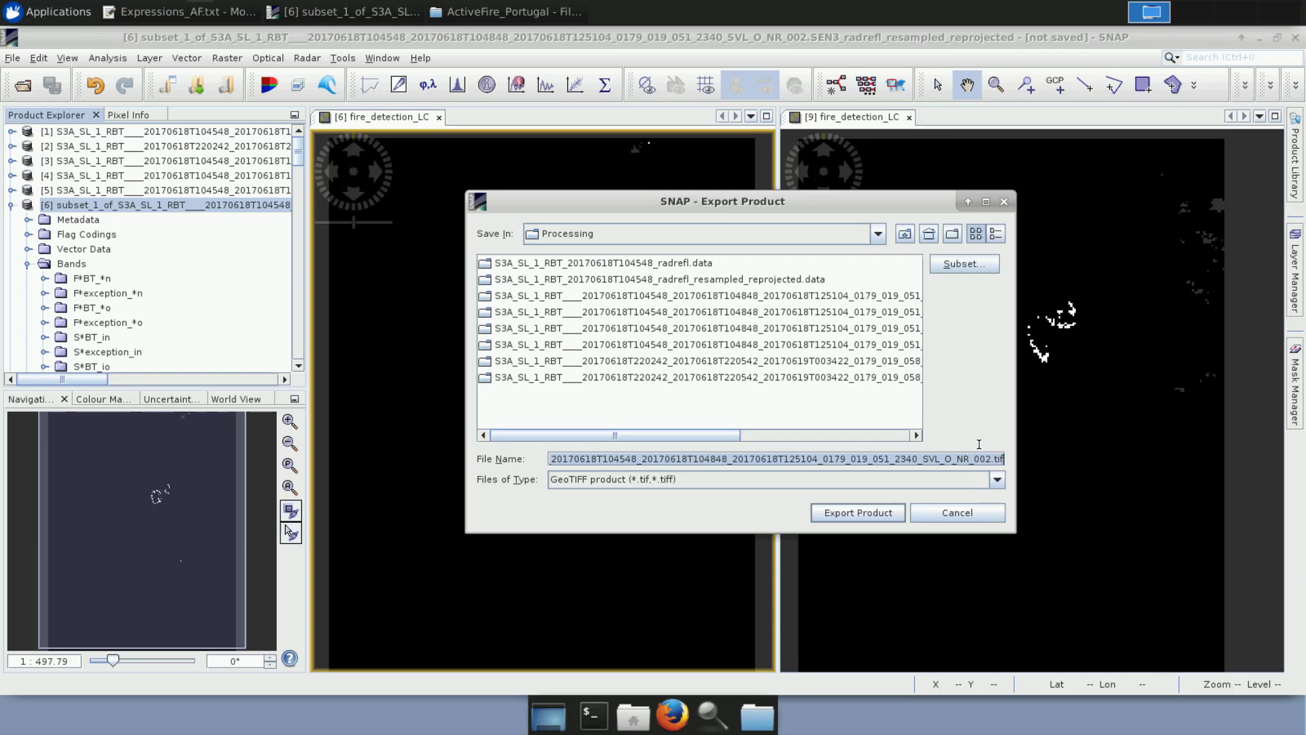
left_click_drag(990, 459, 497, 459)
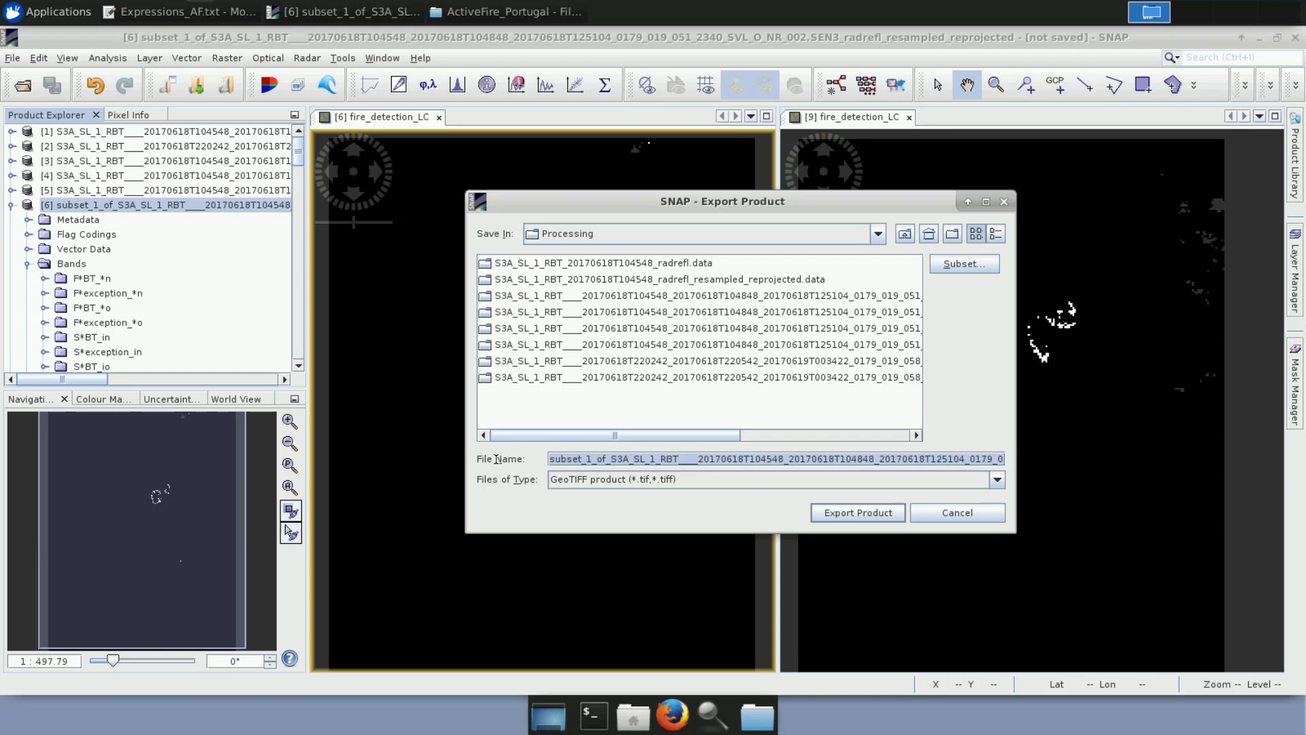
key("BackSpace")
type("F.tif")
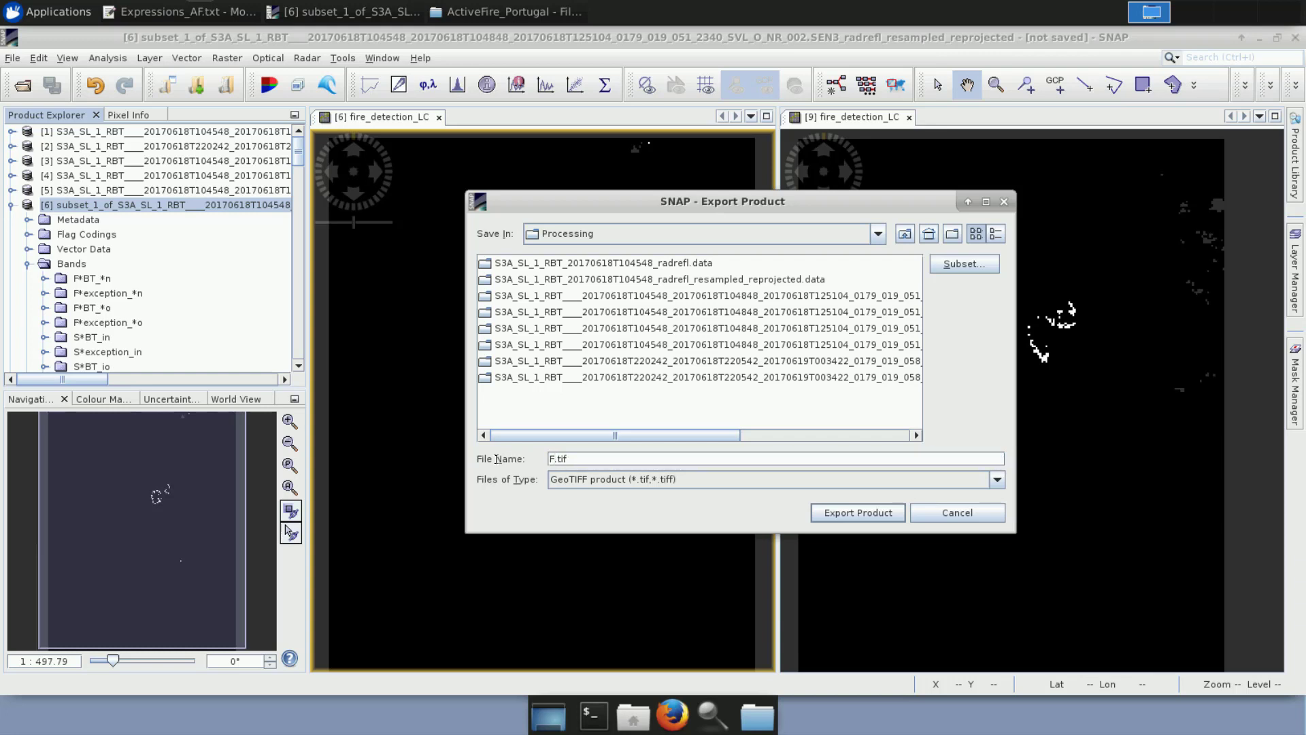
type("ire_detection_DAY")
Limit the daytime export to the fire_detection_LC band only and export the product to the Processing folder.
left_click(968, 265)
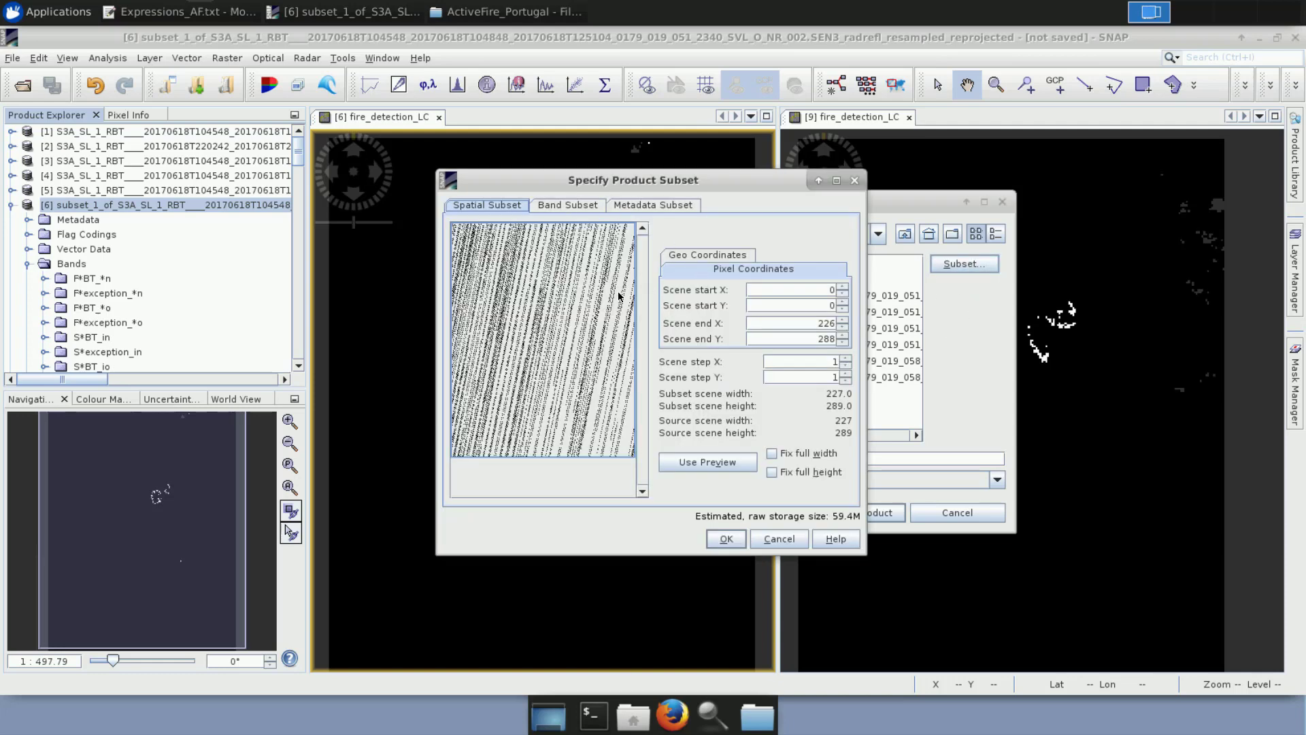
left_click(567, 204)
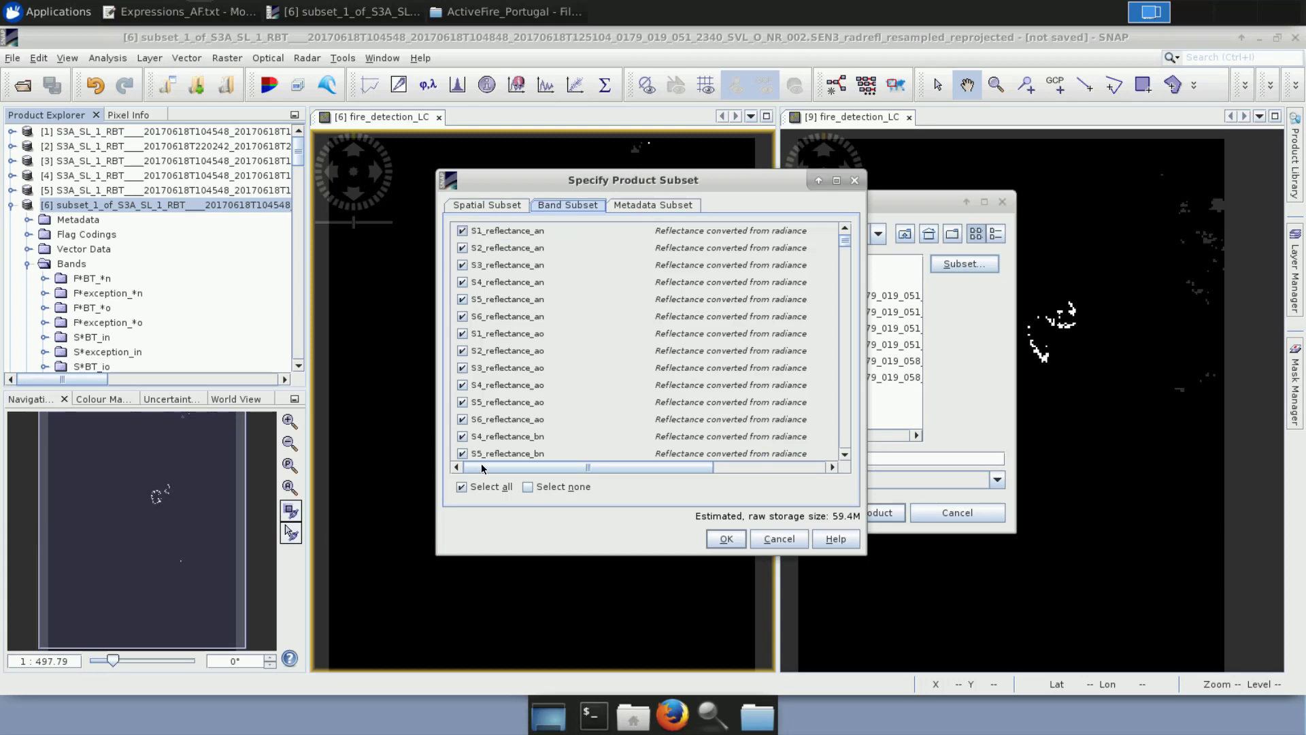
left_click(560, 488)
scroll(510, 442, "down", 10)
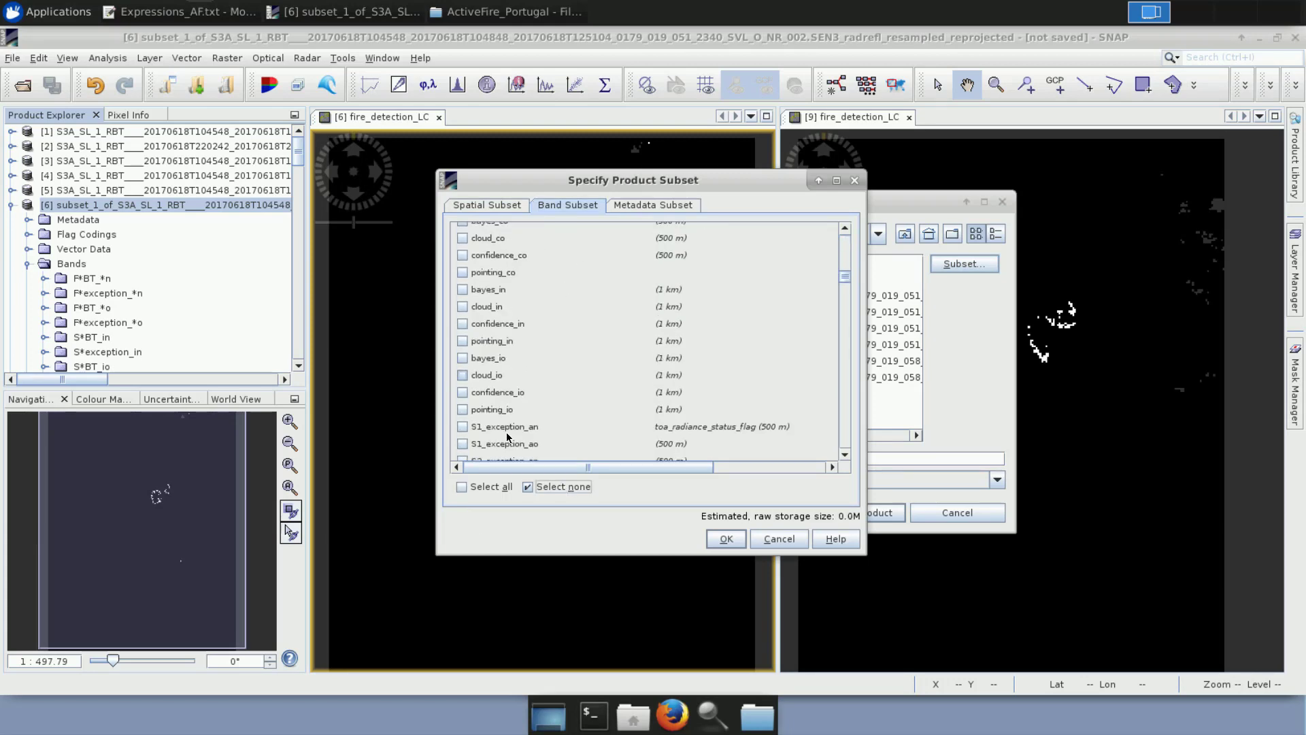
scroll(510, 446, "down", 5)
left_click(500, 442)
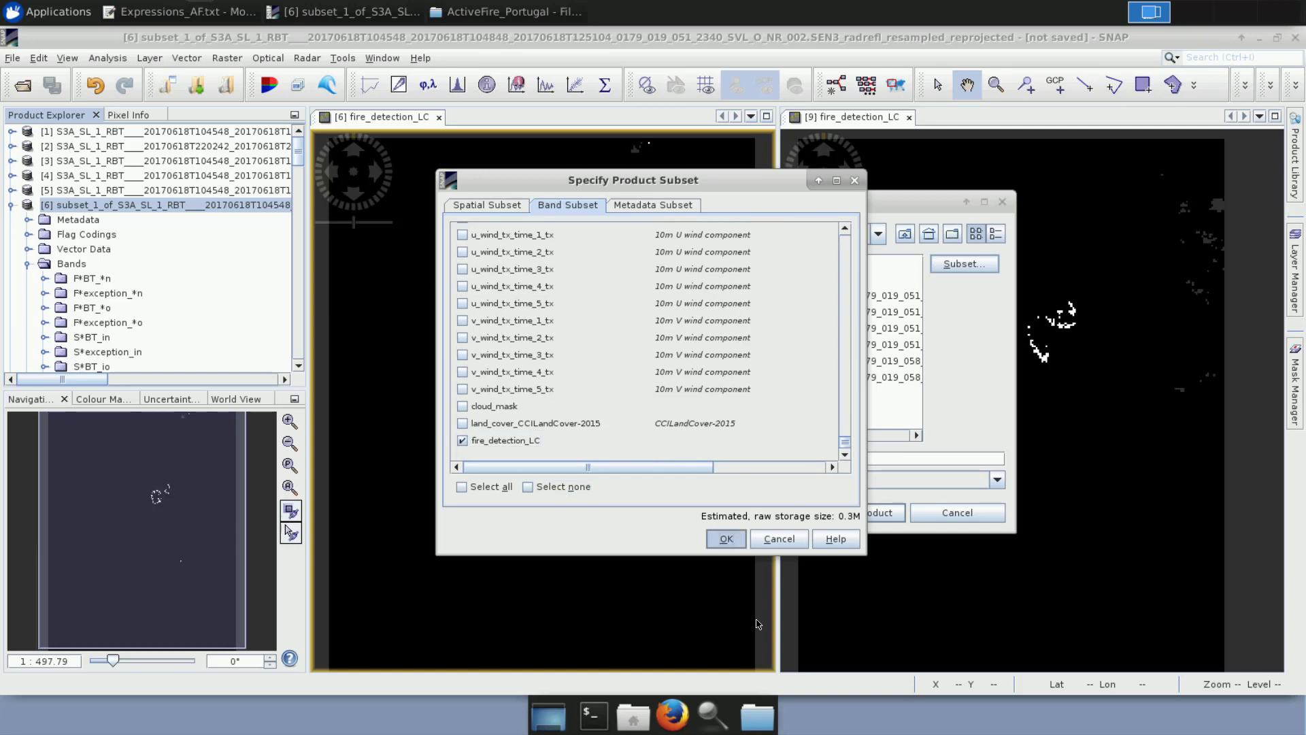
left_click(727, 539)
left_click(650, 425)
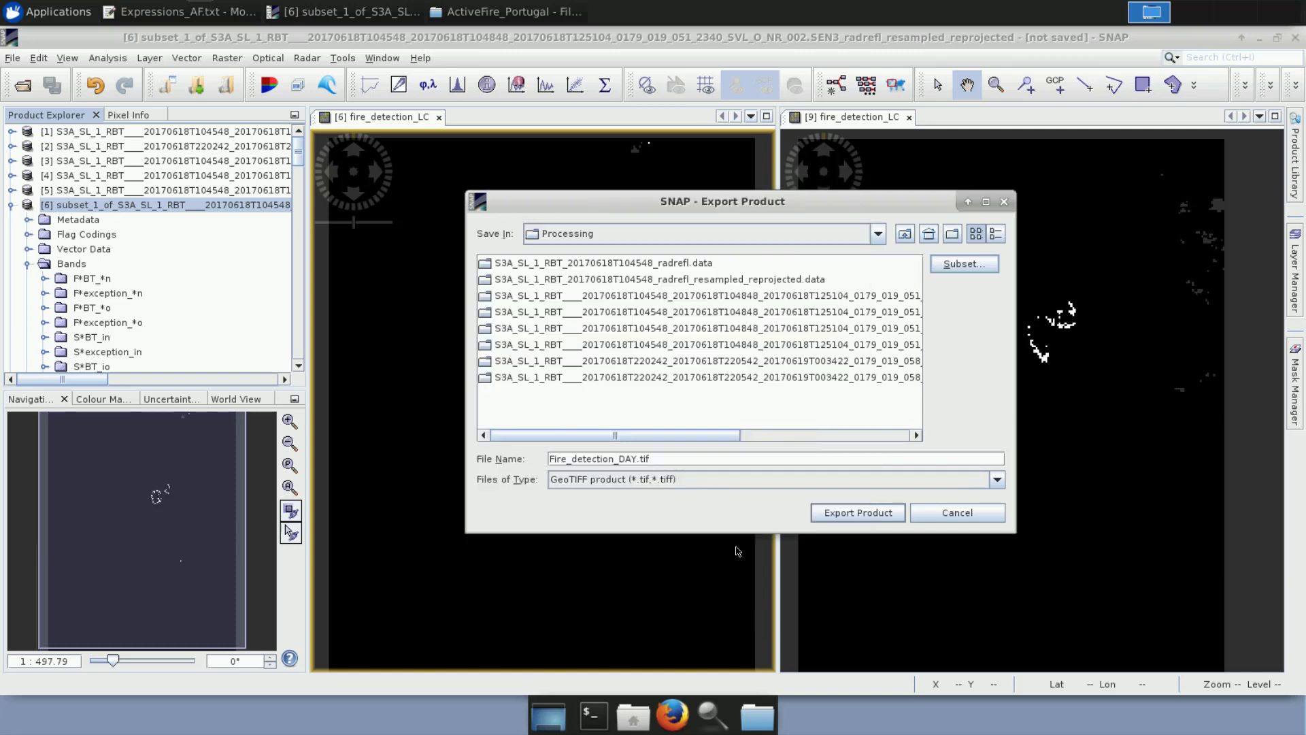
left_click(862, 514)
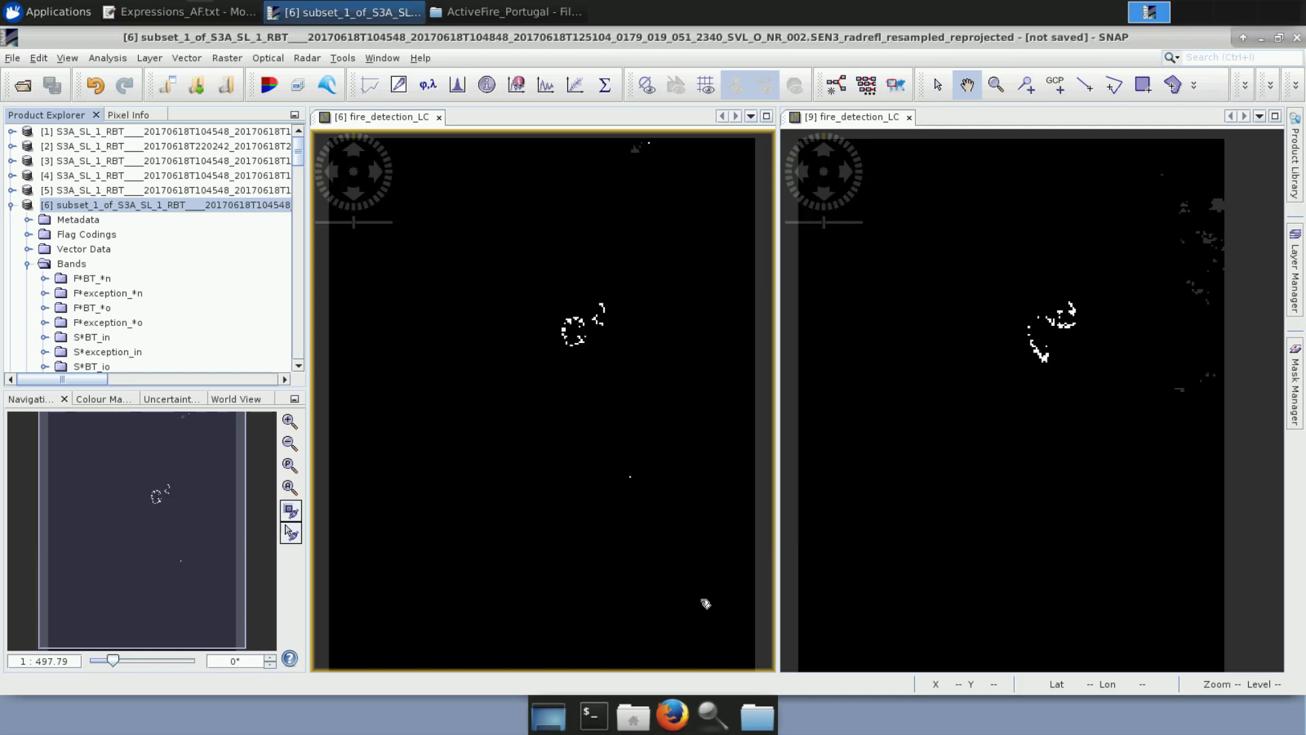
Start a GeoTIFF export of the night-time subset product [9] and name the file Fire_detection_NIGHT.tif.
left_click(966, 415)
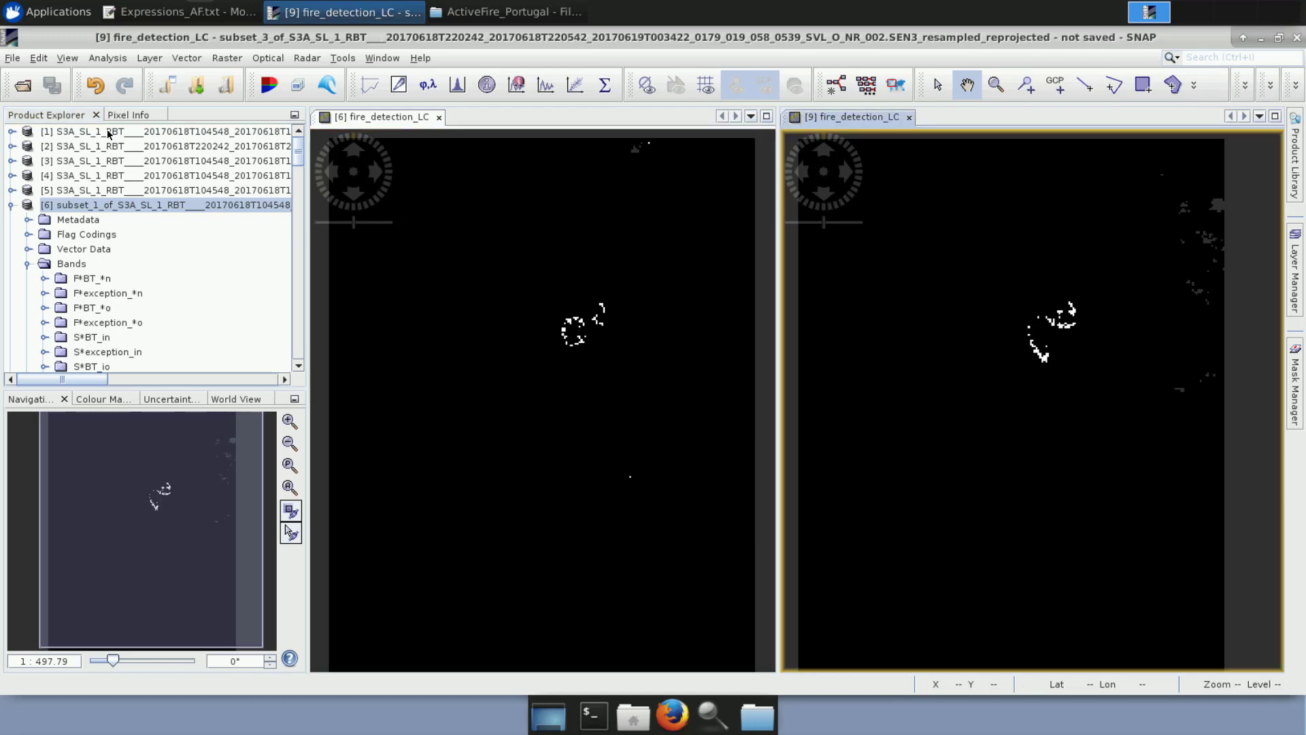
left_click(12, 204)
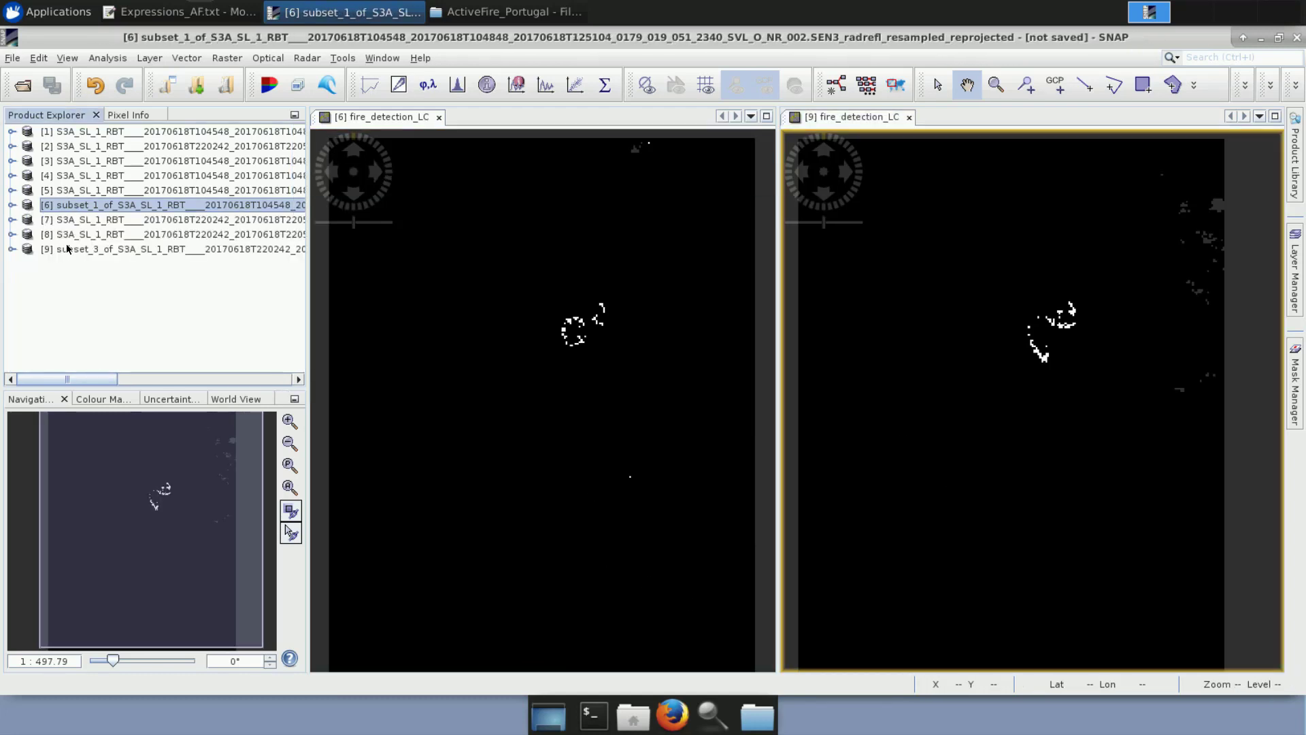
left_click(60, 253)
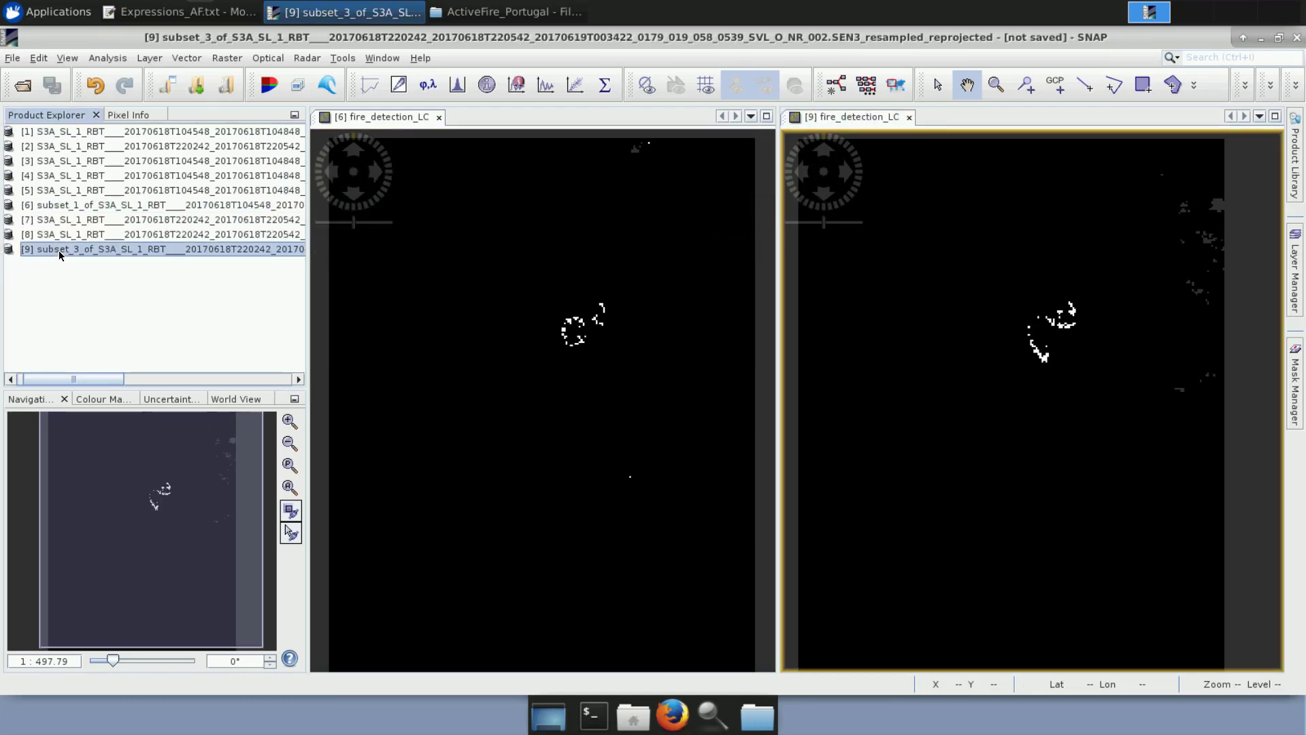
left_click(11, 60)
mouse_move(102, 260)
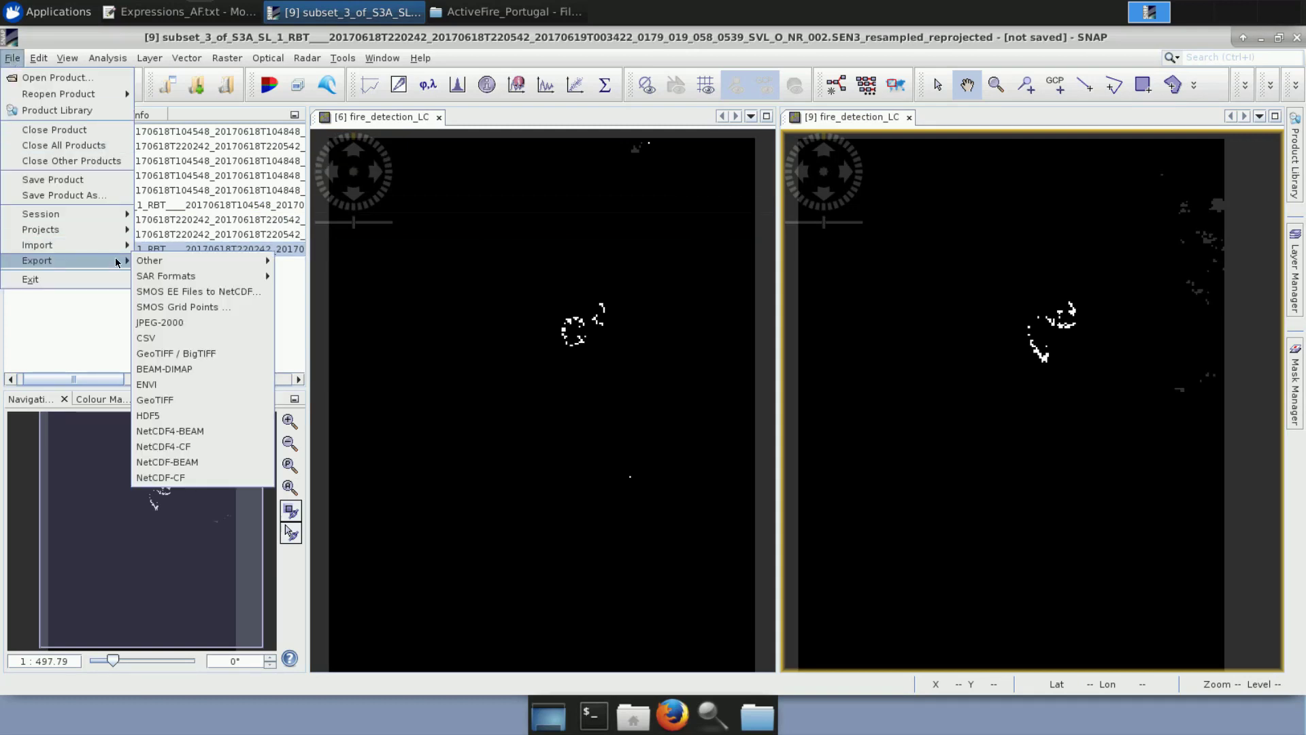
left_click(190, 401)
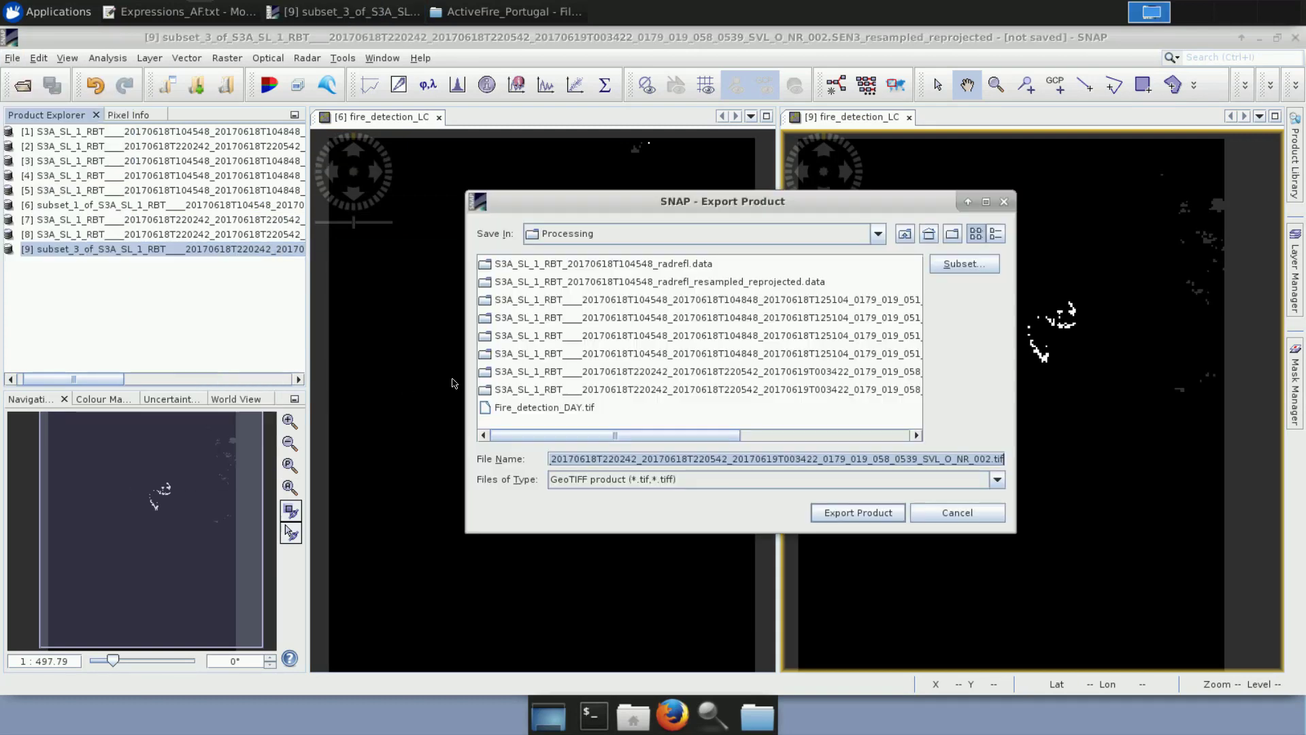
left_click(563, 409)
left_click_drag(636, 459, 619, 457)
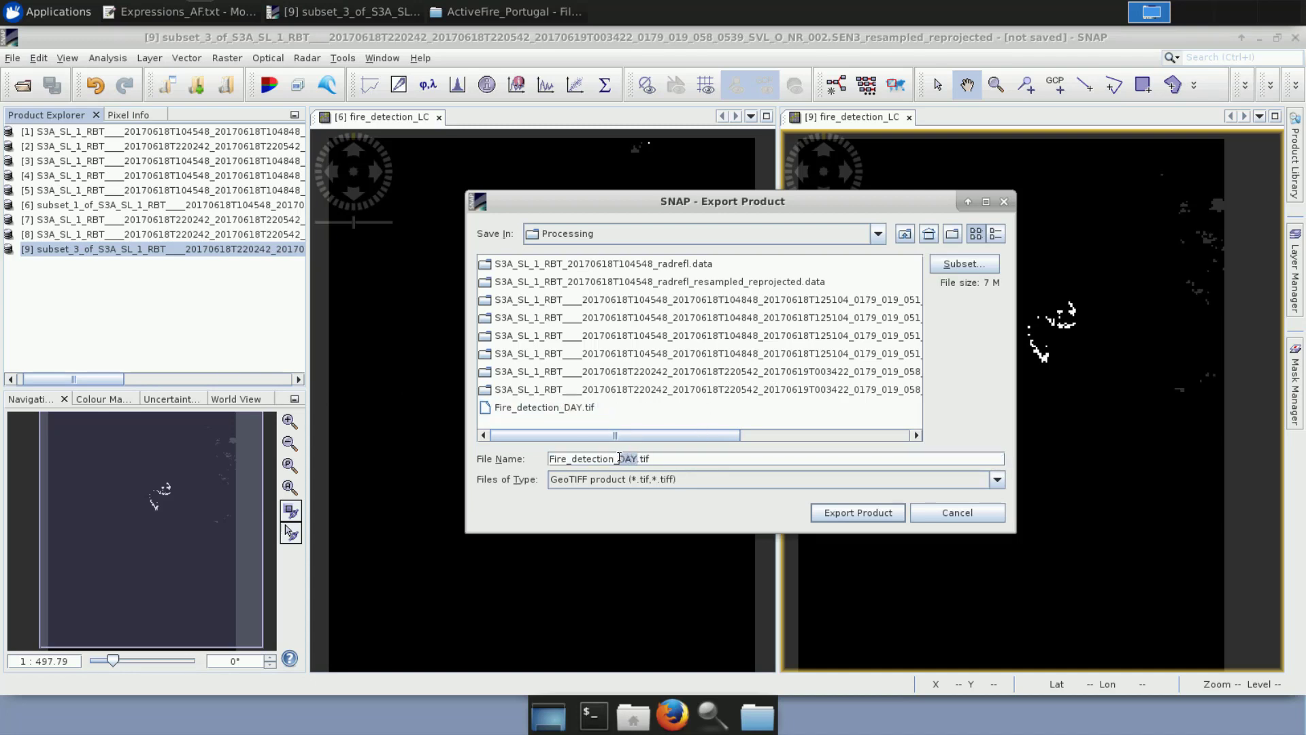
type("NIGHR")
key("BackSpace")
type("T")
Limit the night-time export to the fire_detection_LC band only and export the product to the Processing folder.
left_click(962, 265)
left_click(567, 206)
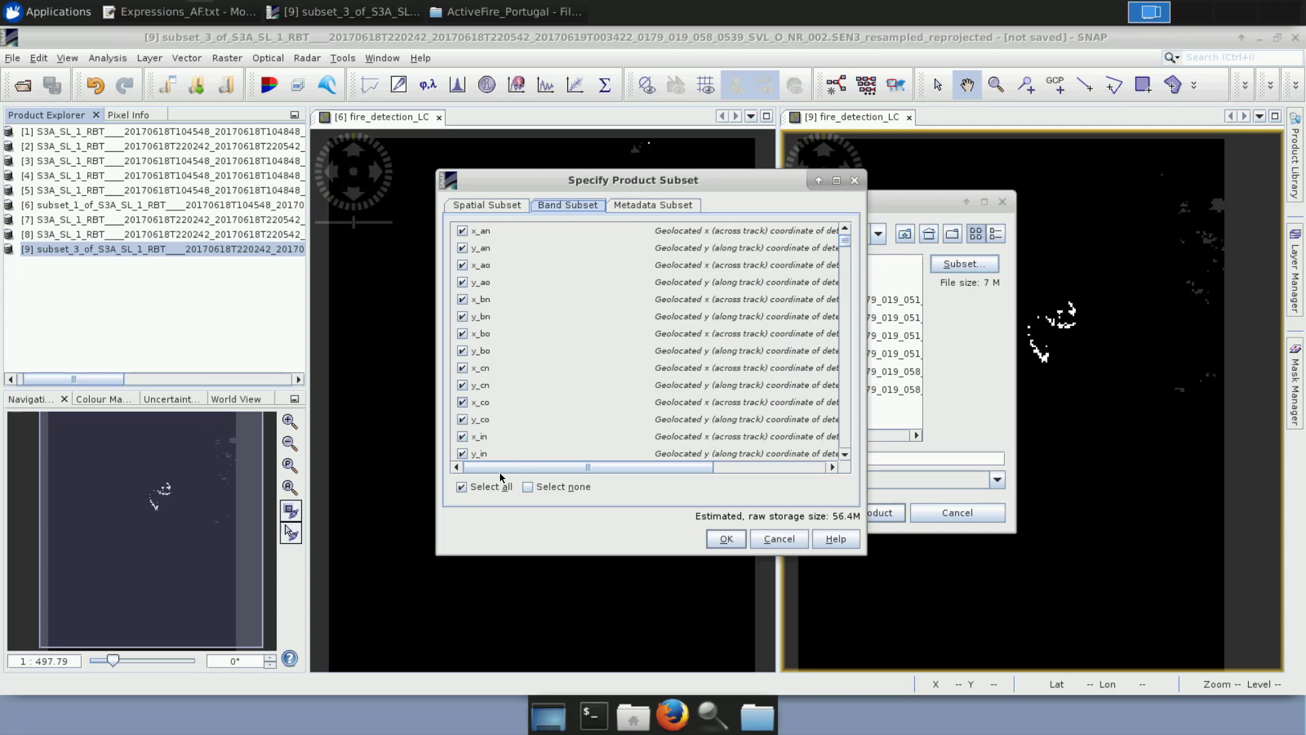
left_click(472, 487)
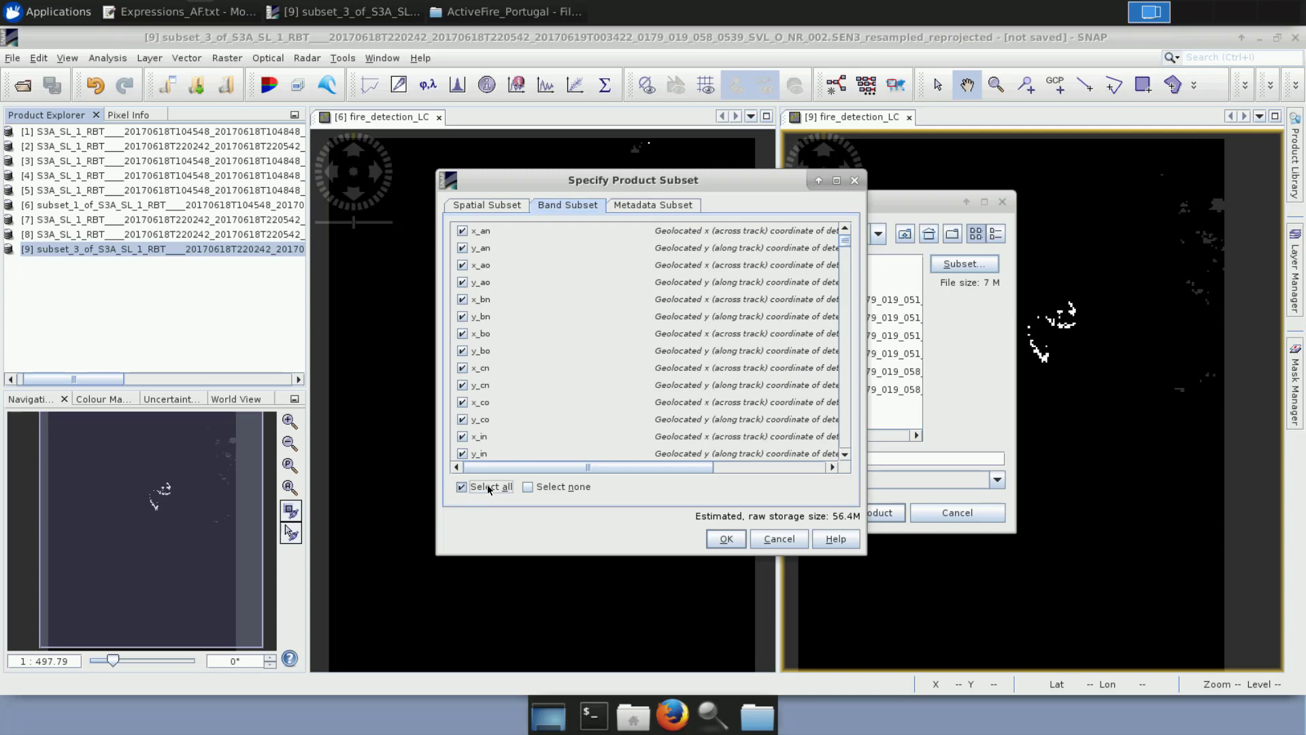
left_click(546, 488)
scroll(512, 439, "down", 10)
scroll(509, 449, "down", 10)
left_click(462, 441)
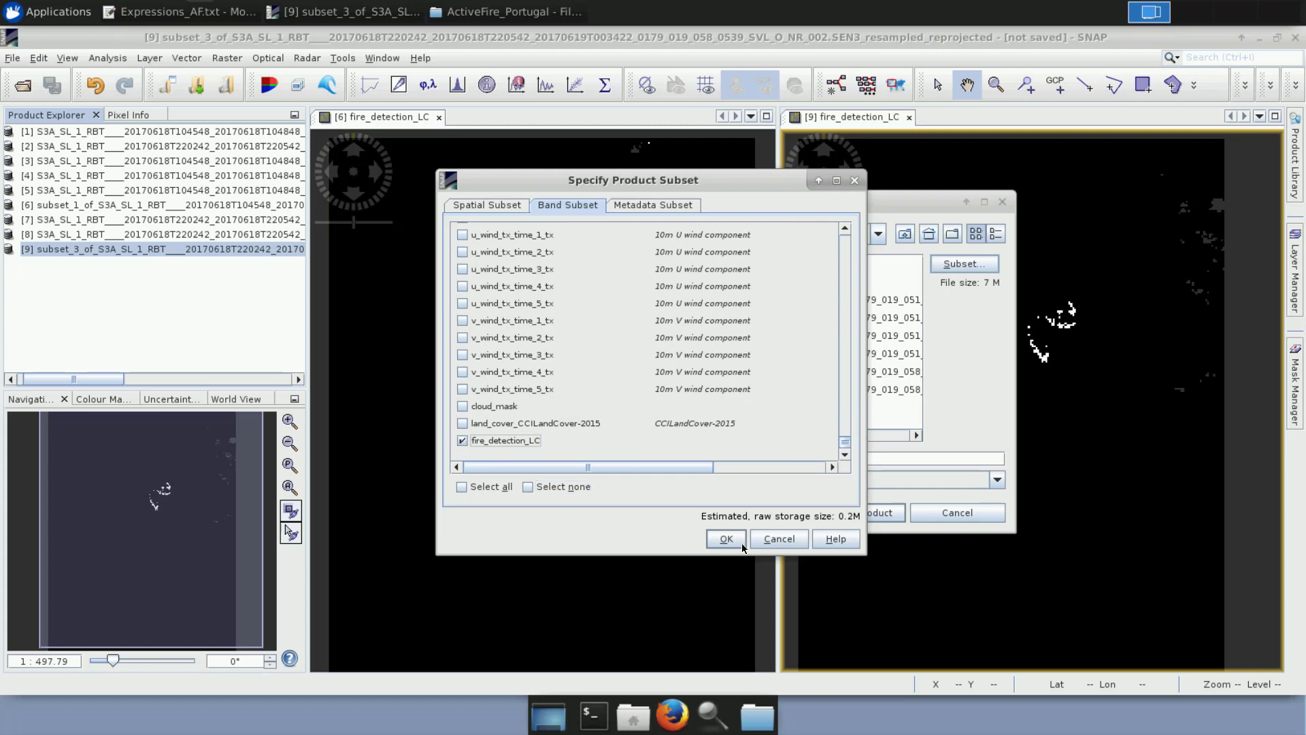
left_click(739, 543)
left_click(643, 424)
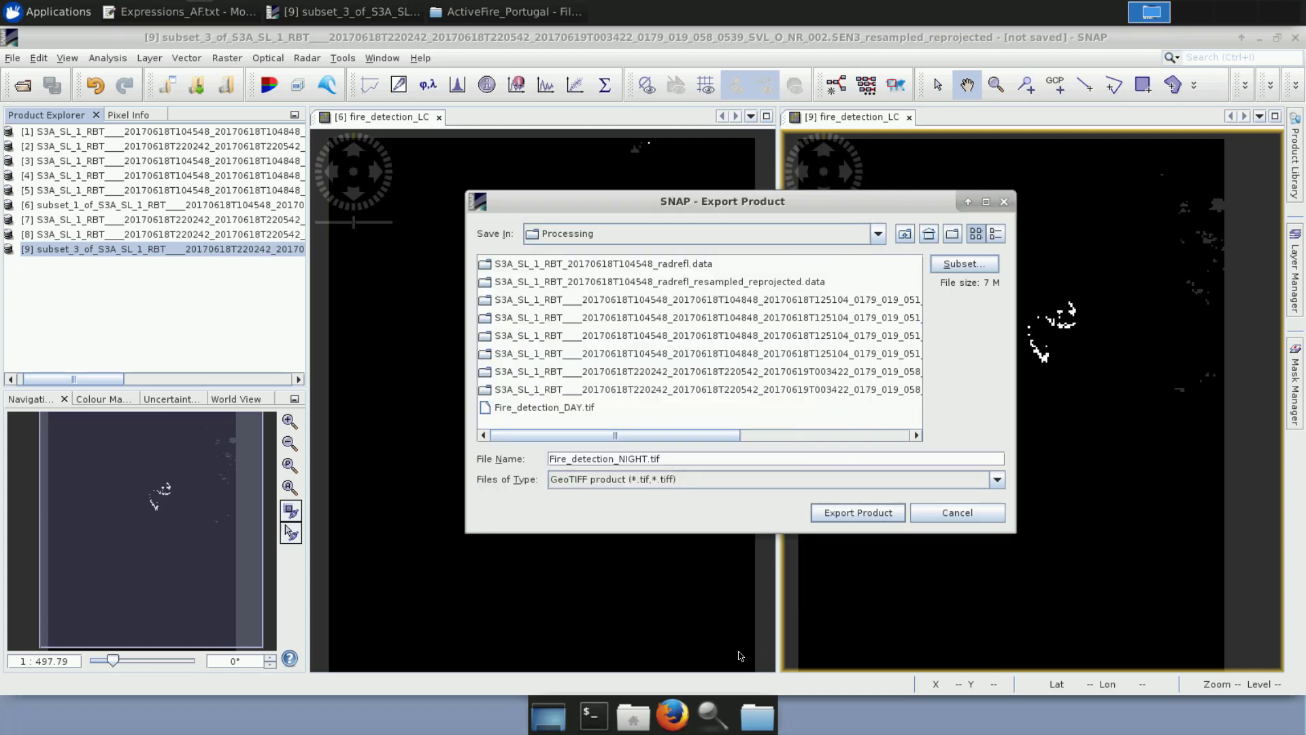
left_click(849, 520)
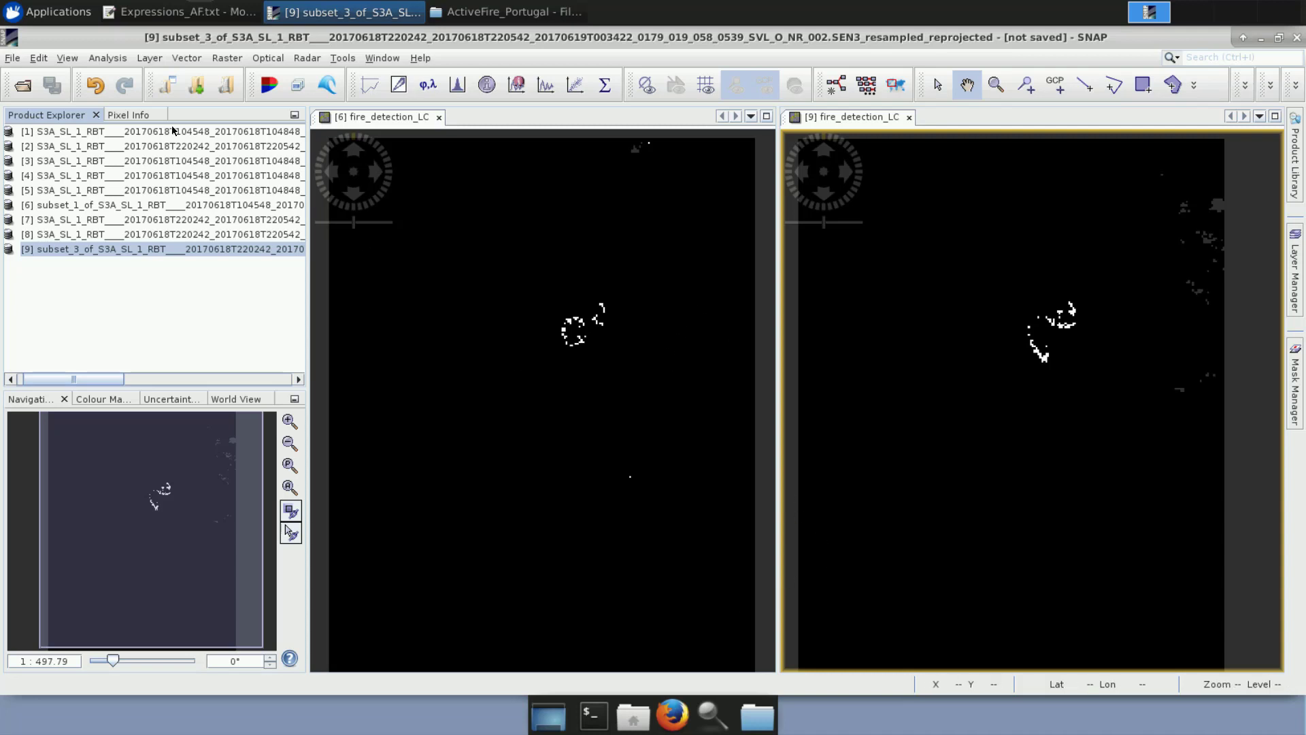
Launch QGIS.
left_click(64, 18)
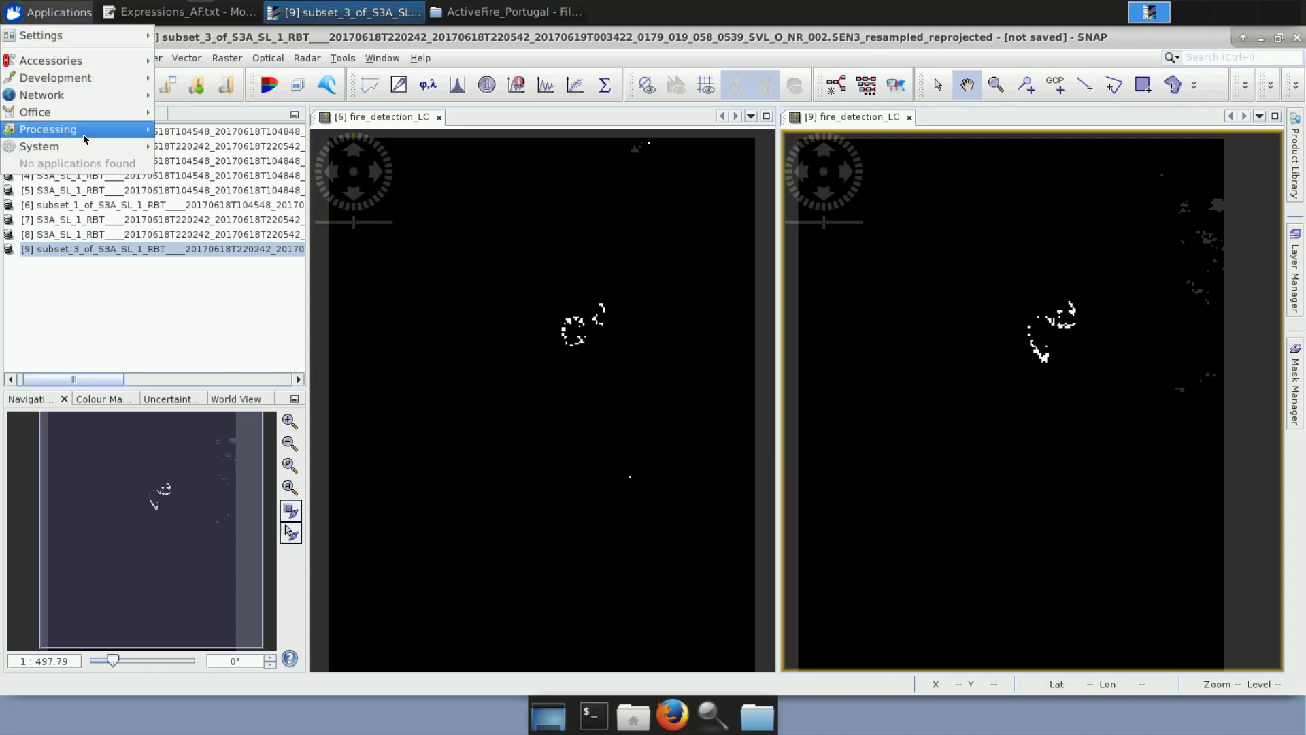
mouse_move(83, 140)
left_click(212, 204)
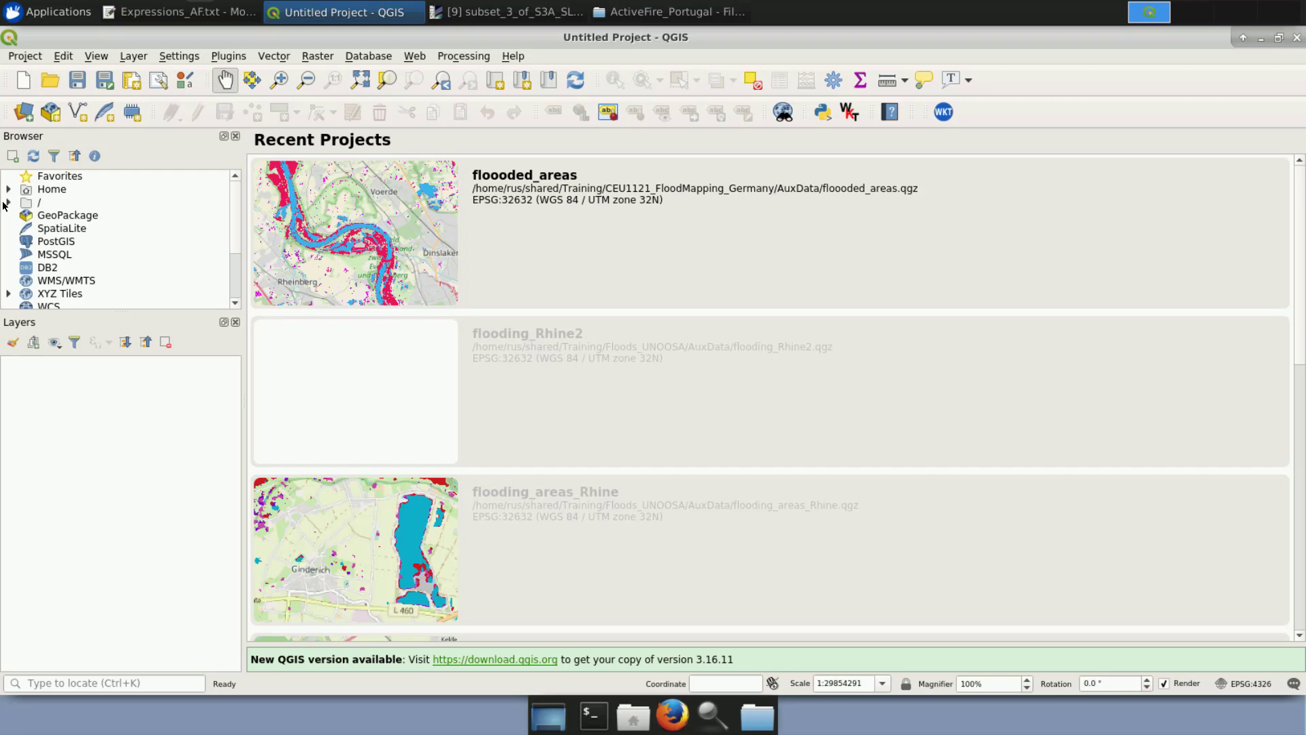
Browse the file system to the /shared/ActiveFire_Portugal/Processing folder and find the exported TIFF files.
left_click(6, 203)
scroll(65, 248, "down", 8)
scroll(70, 240, "up", 3)
scroll(39, 235, "down", 1)
scroll(44, 216, "up", 2)
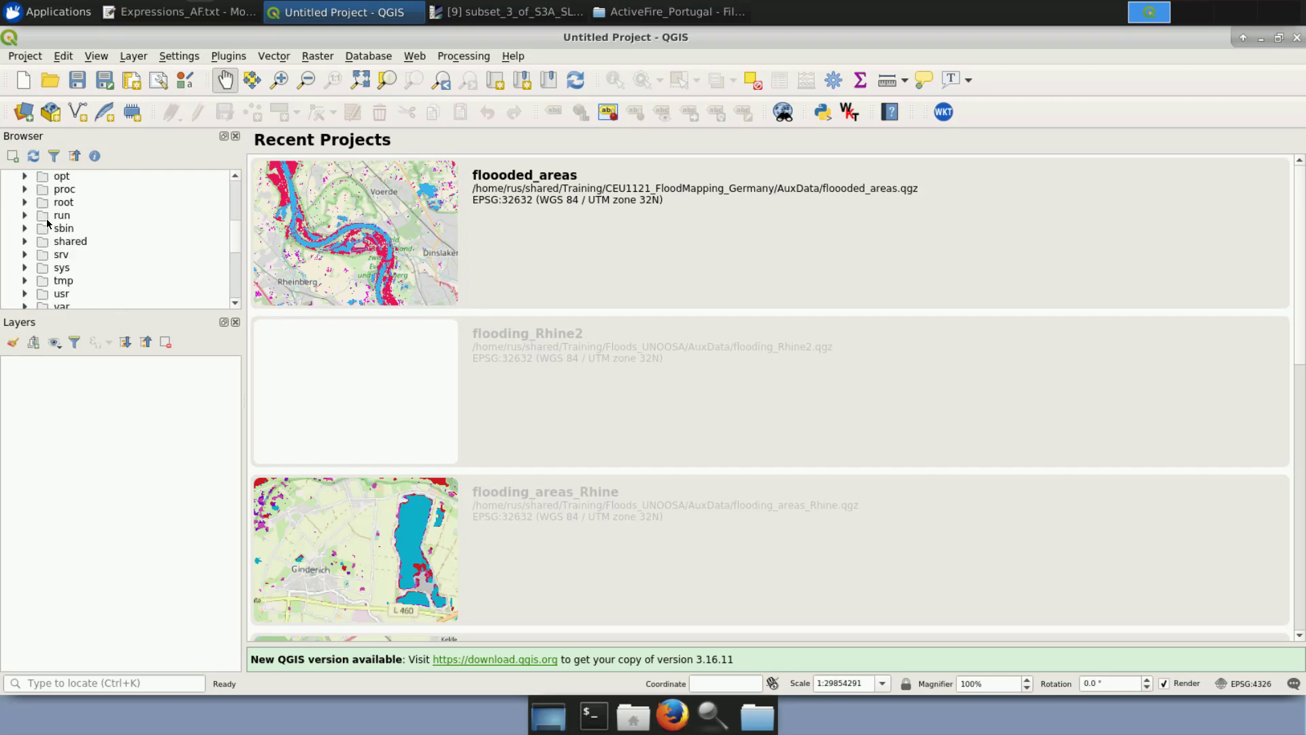
left_click(24, 242)
left_click(42, 256)
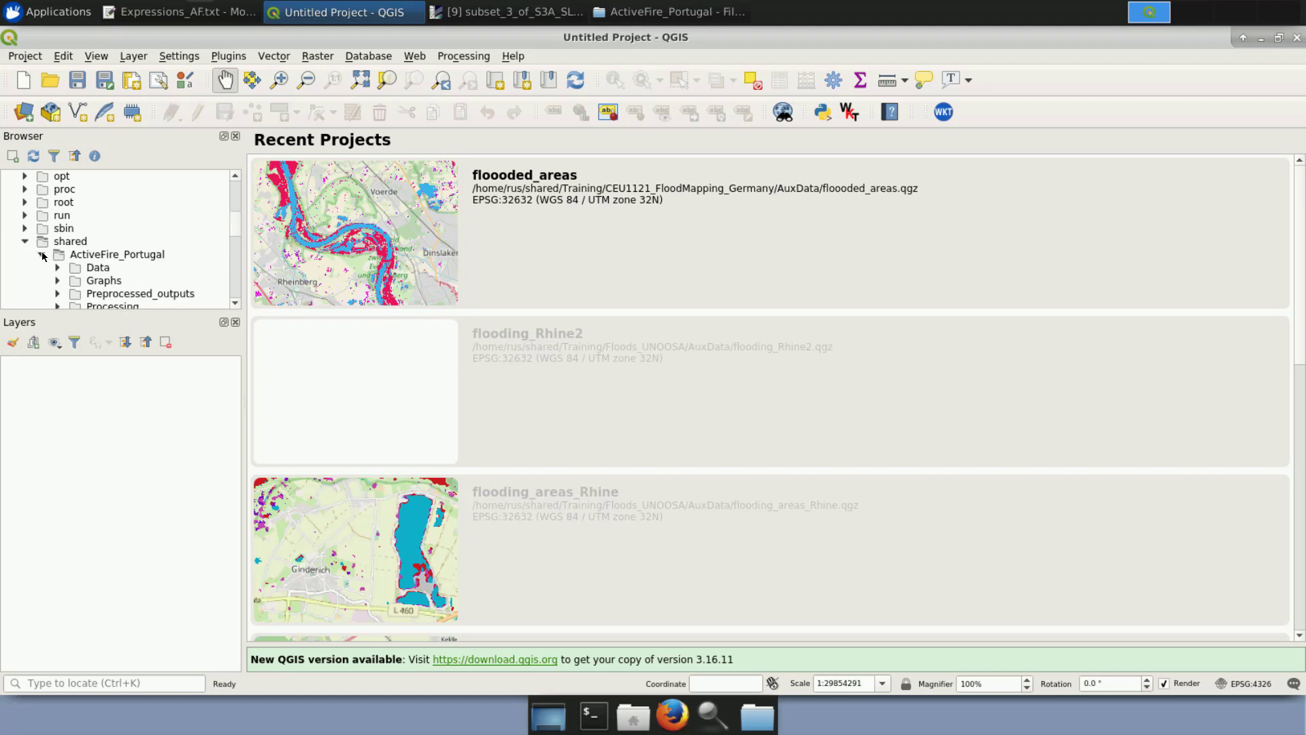
scroll(107, 266, "down", 2)
left_click(58, 228)
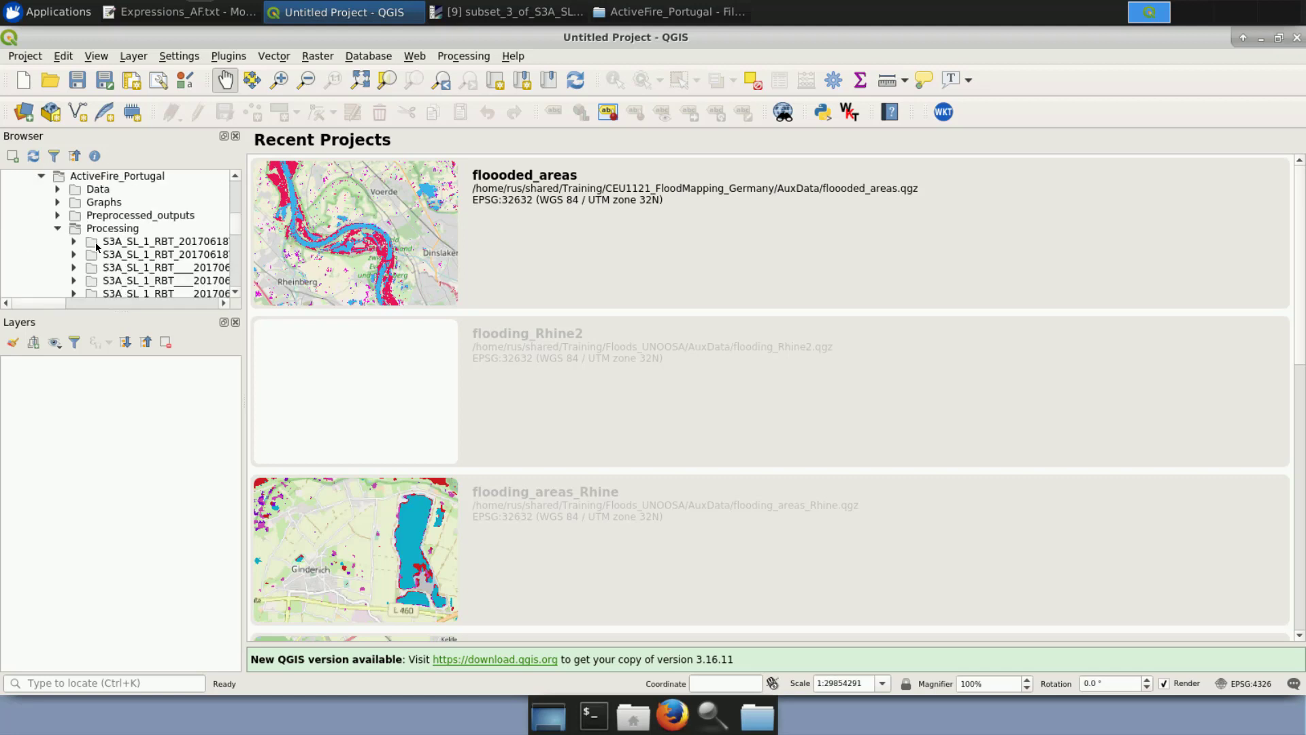
scroll(129, 252, "down", 5)
scroll(132, 254, "up", 2)
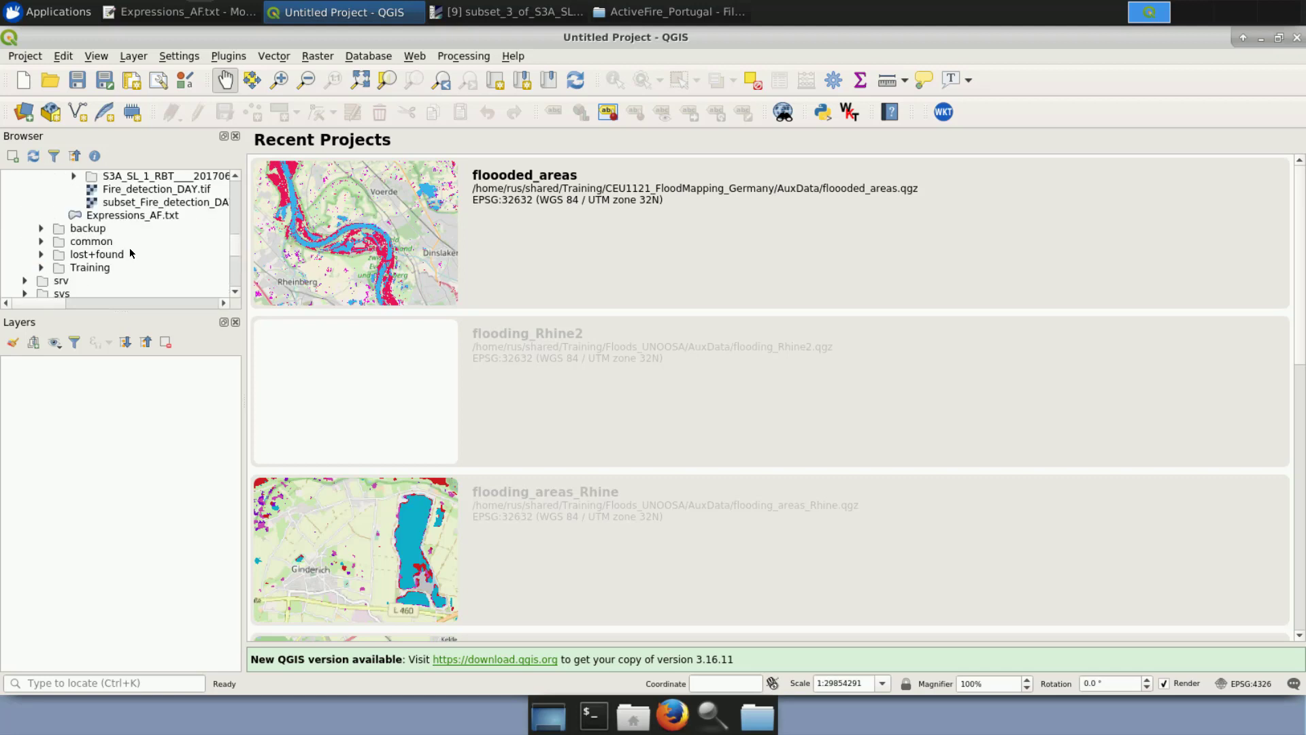
Add Fire_detection_DAY.tif and subset_Fire_detection_DAY.tif to the project as raster layers.
double_click(122, 190)
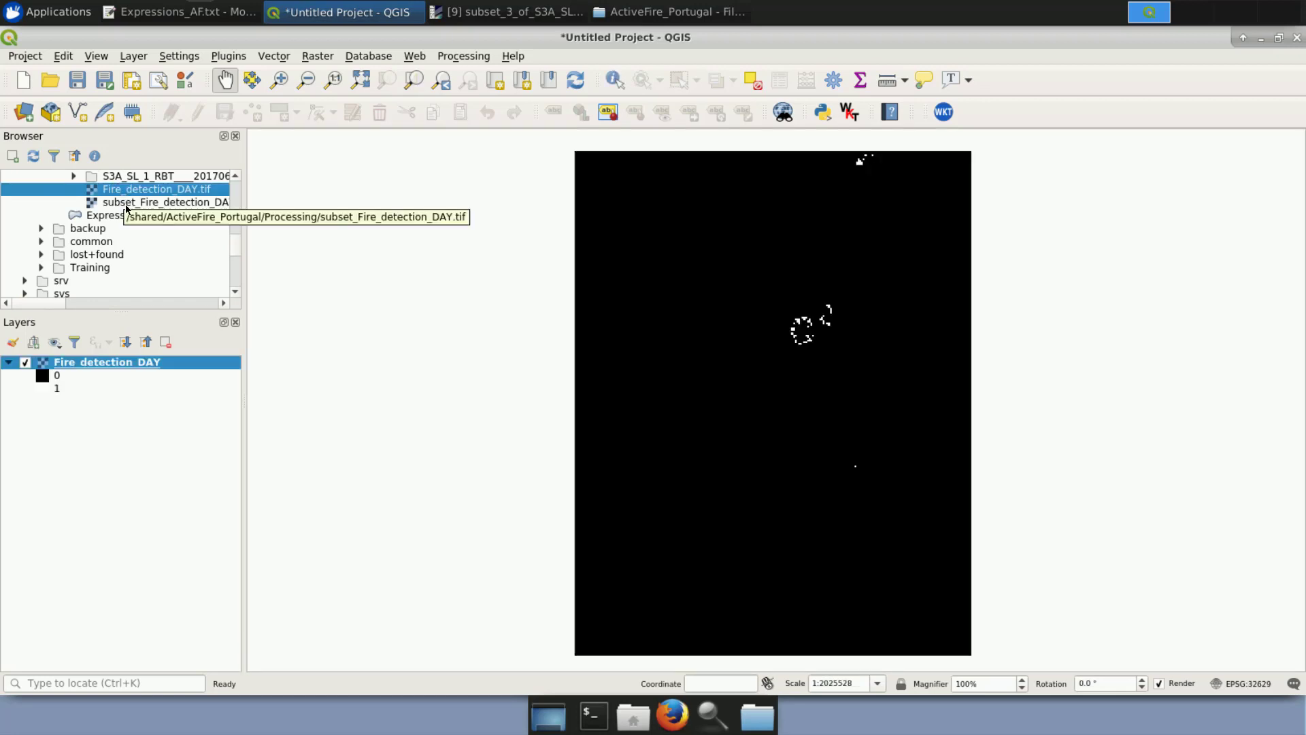
left_click_drag(61, 302, 89, 302)
double_click(89, 202)
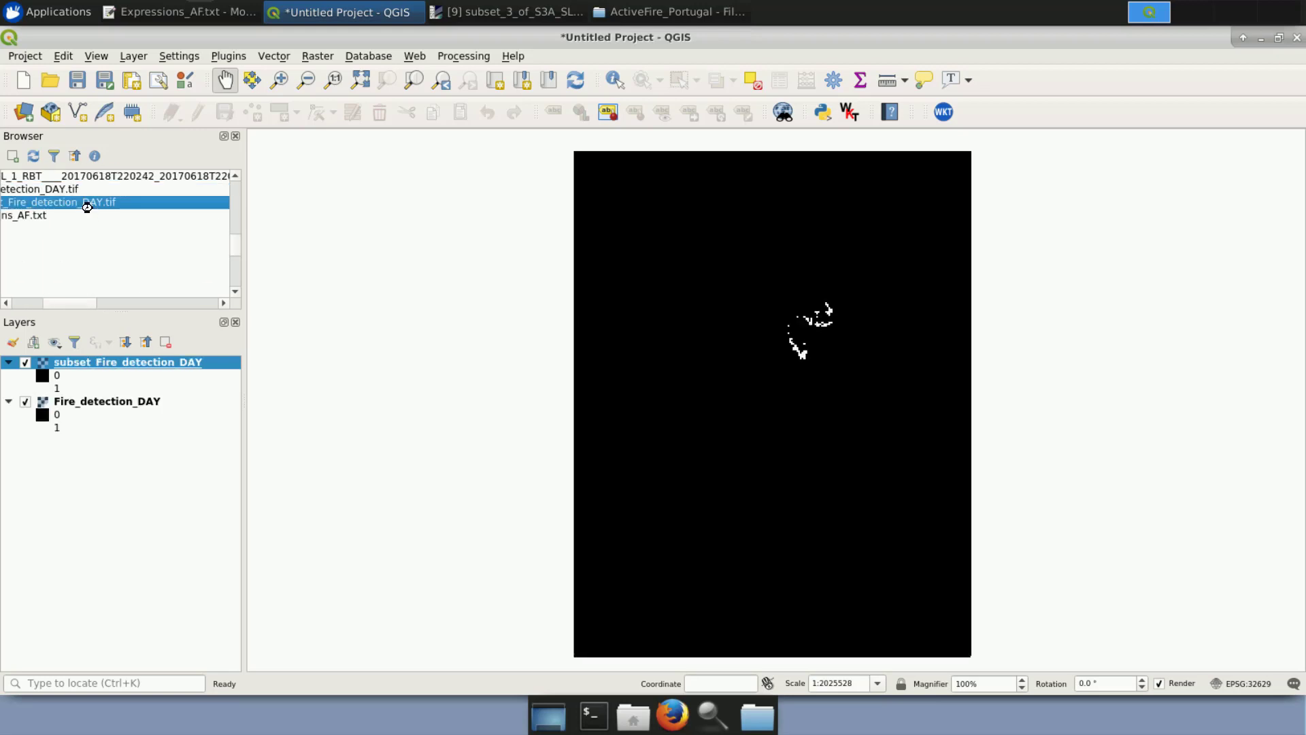
Rename the subset_Fire_detection_DAY layer as Fire_detection_NIGHT in its source properties.
right_click(138, 369)
left_click(340, 589)
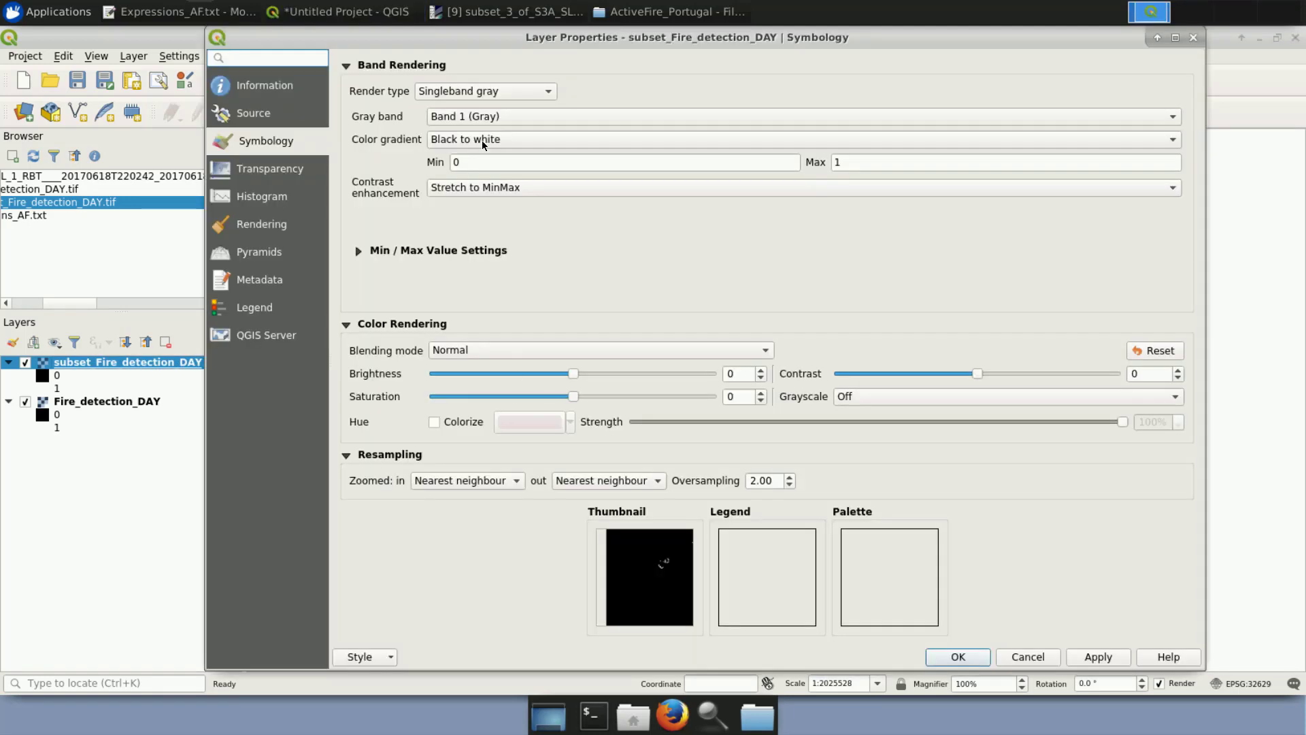
left_click(257, 93)
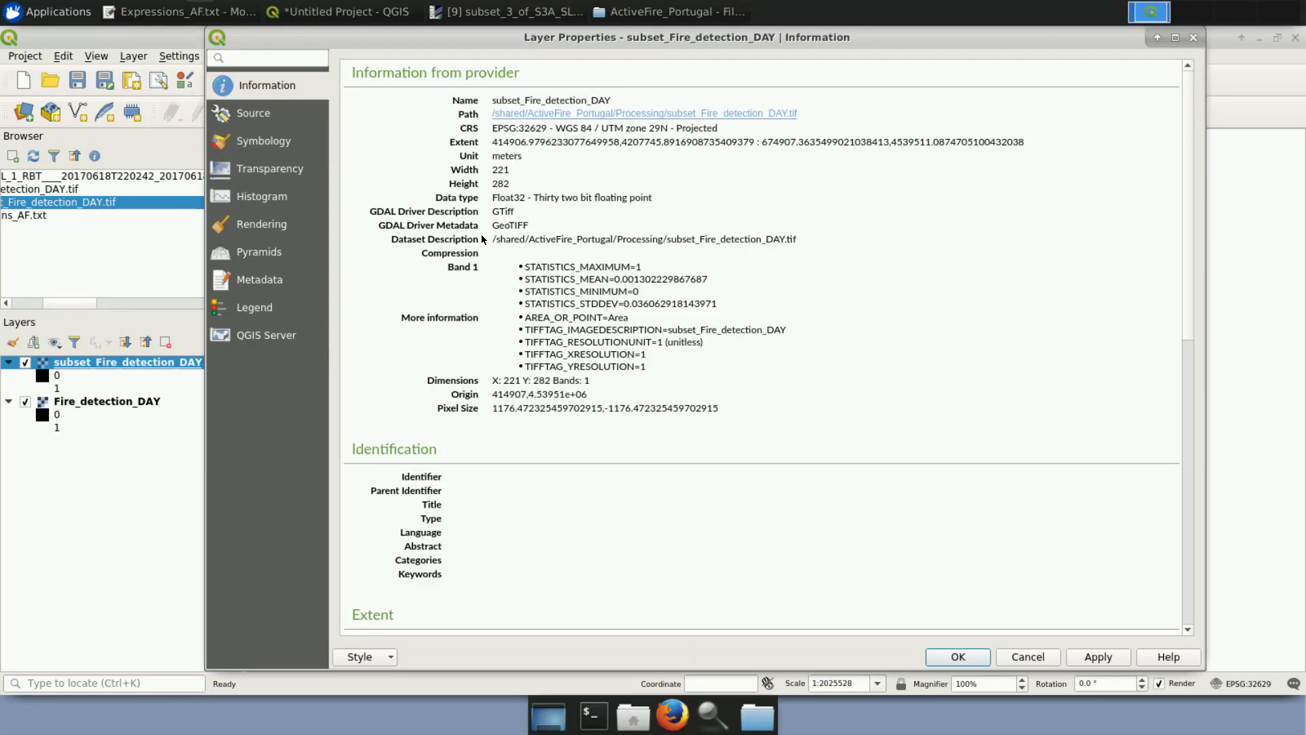
left_click(254, 114)
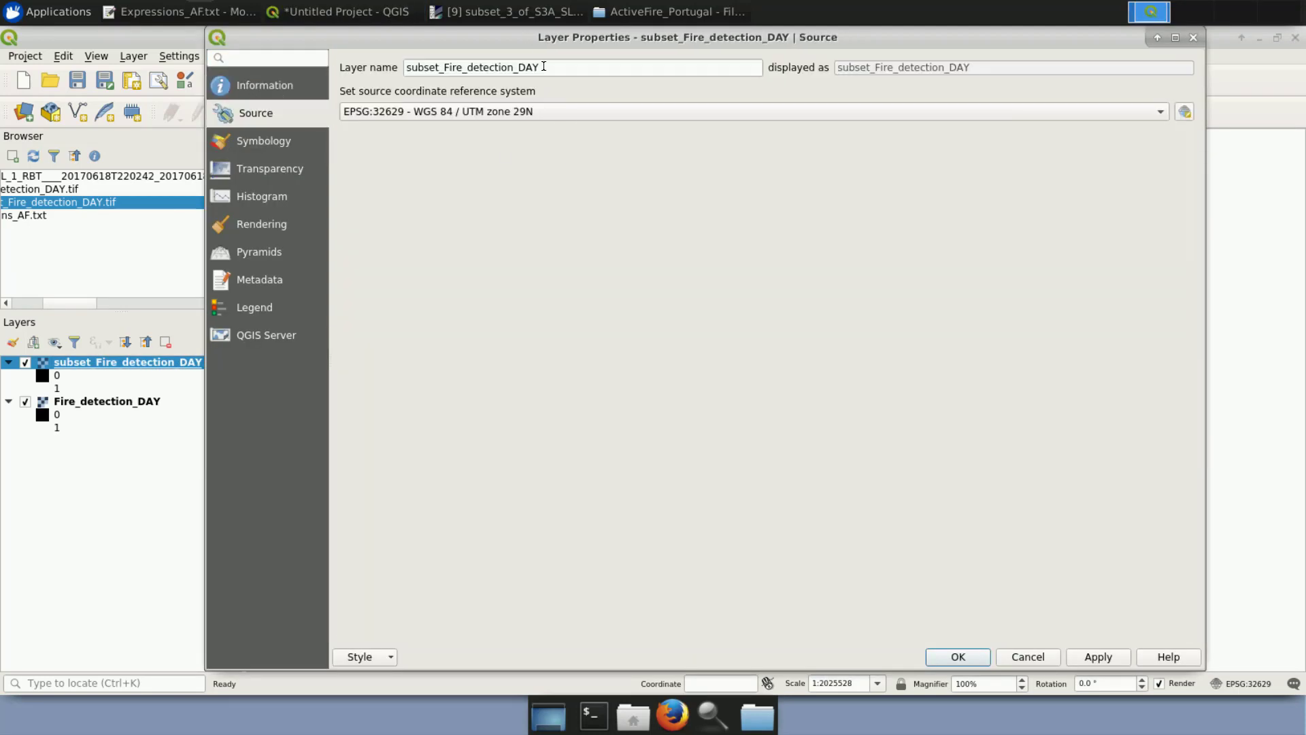
left_click_drag(447, 67, 393, 73)
key("BackSpace")
left_click_drag(504, 67, 481, 67)
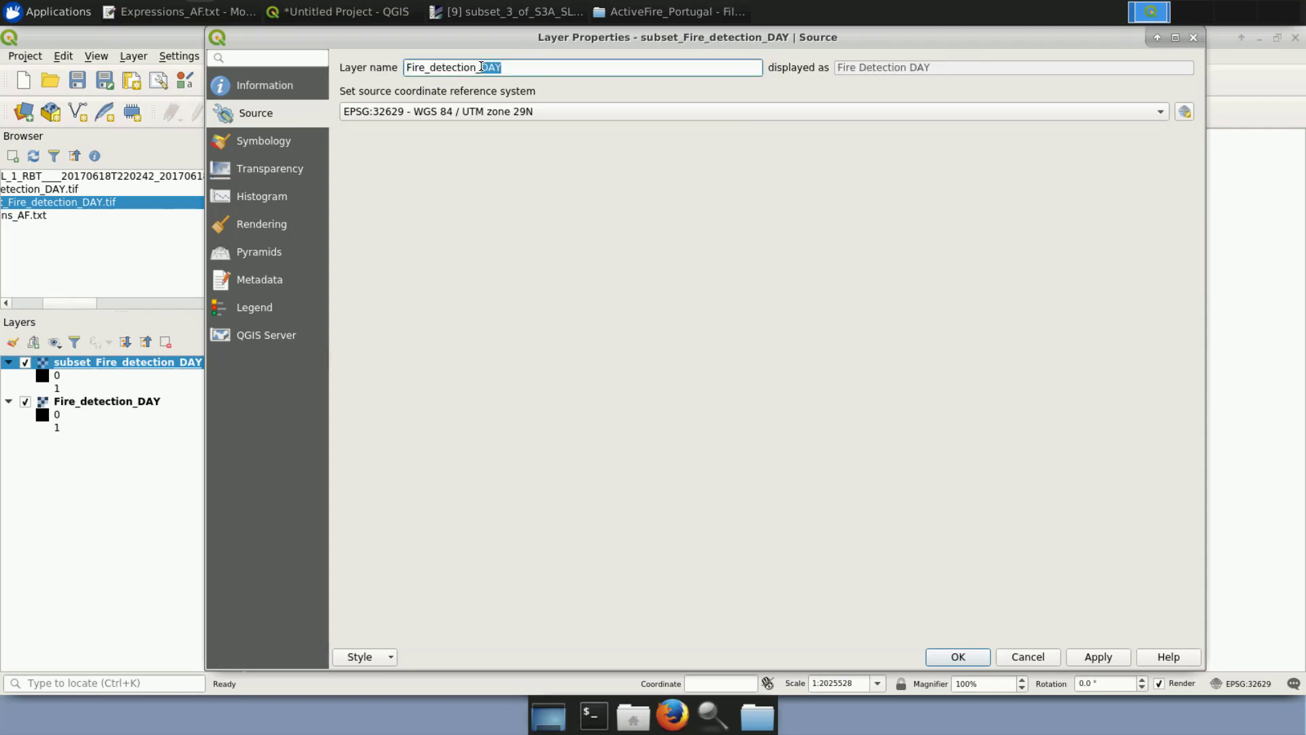
type("NIGHT")
left_click(948, 663)
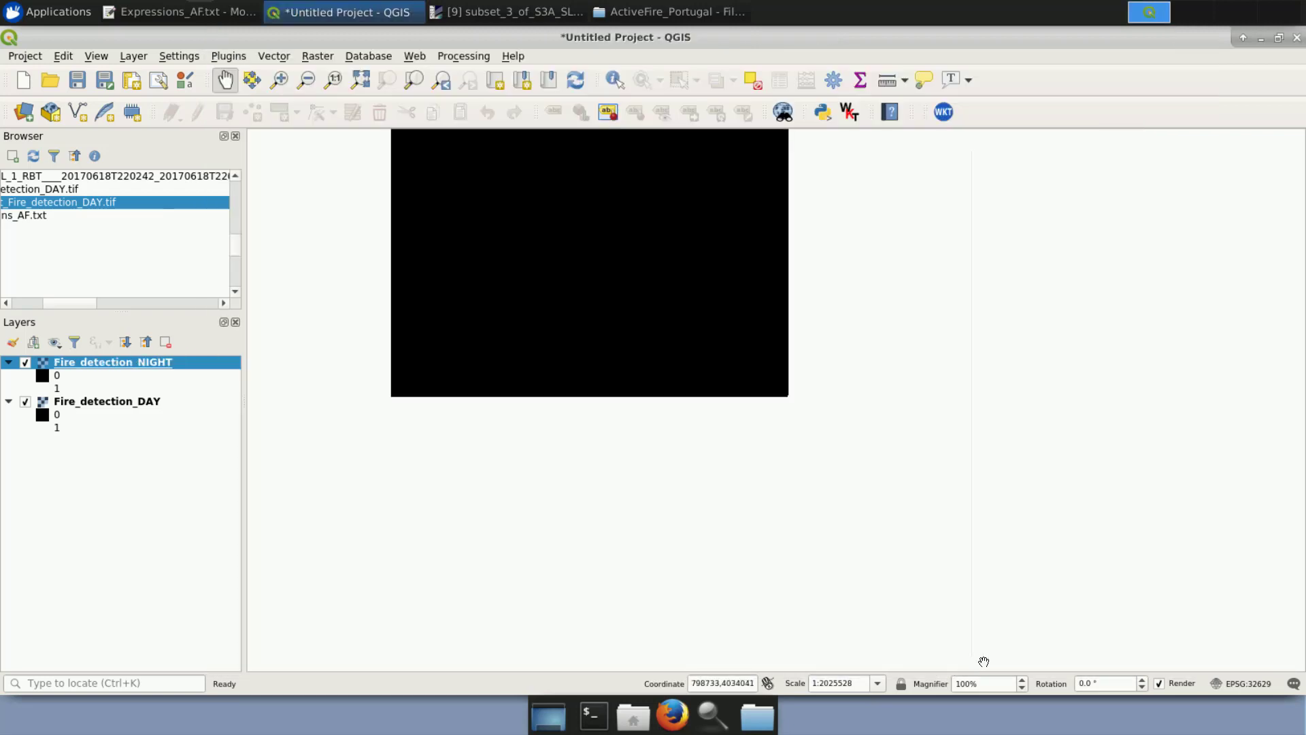
Set 0 as the additional no data value in the transparency properties of the Fire_detection_NIGHT layer.
right_click(93, 364)
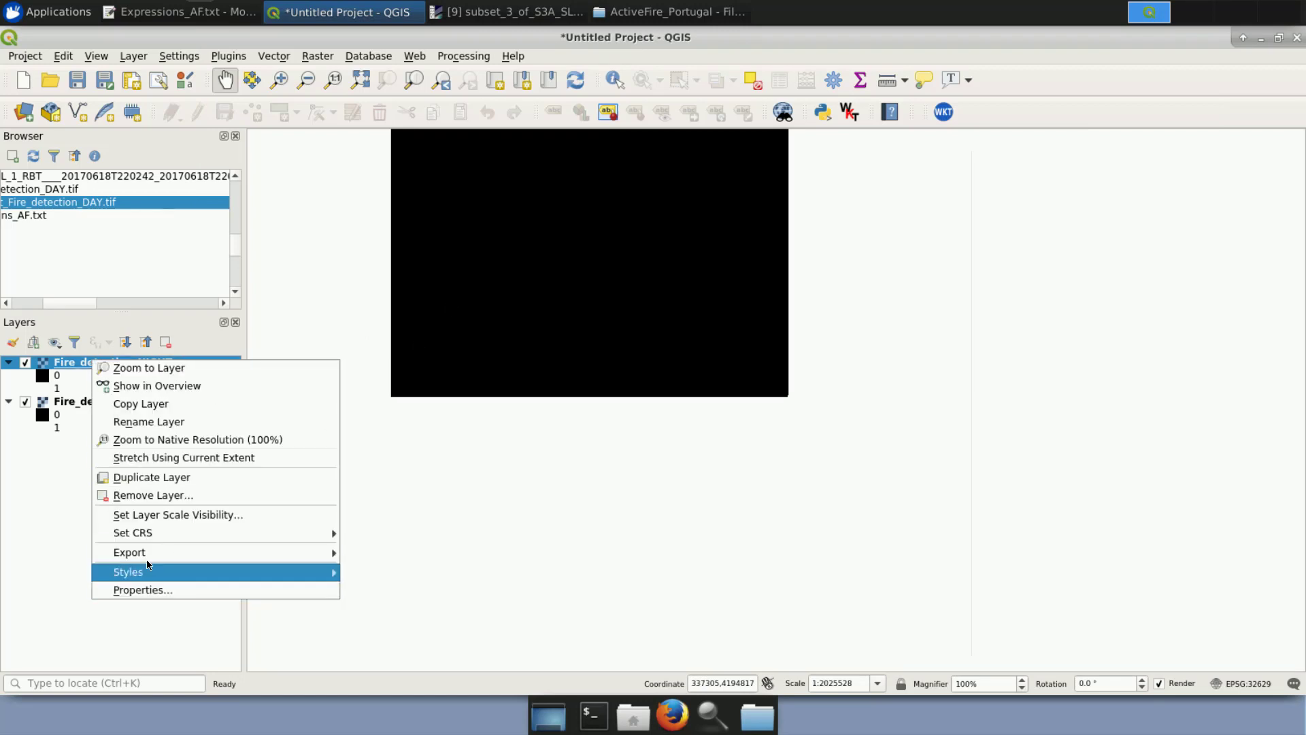
mouse_move(151, 579)
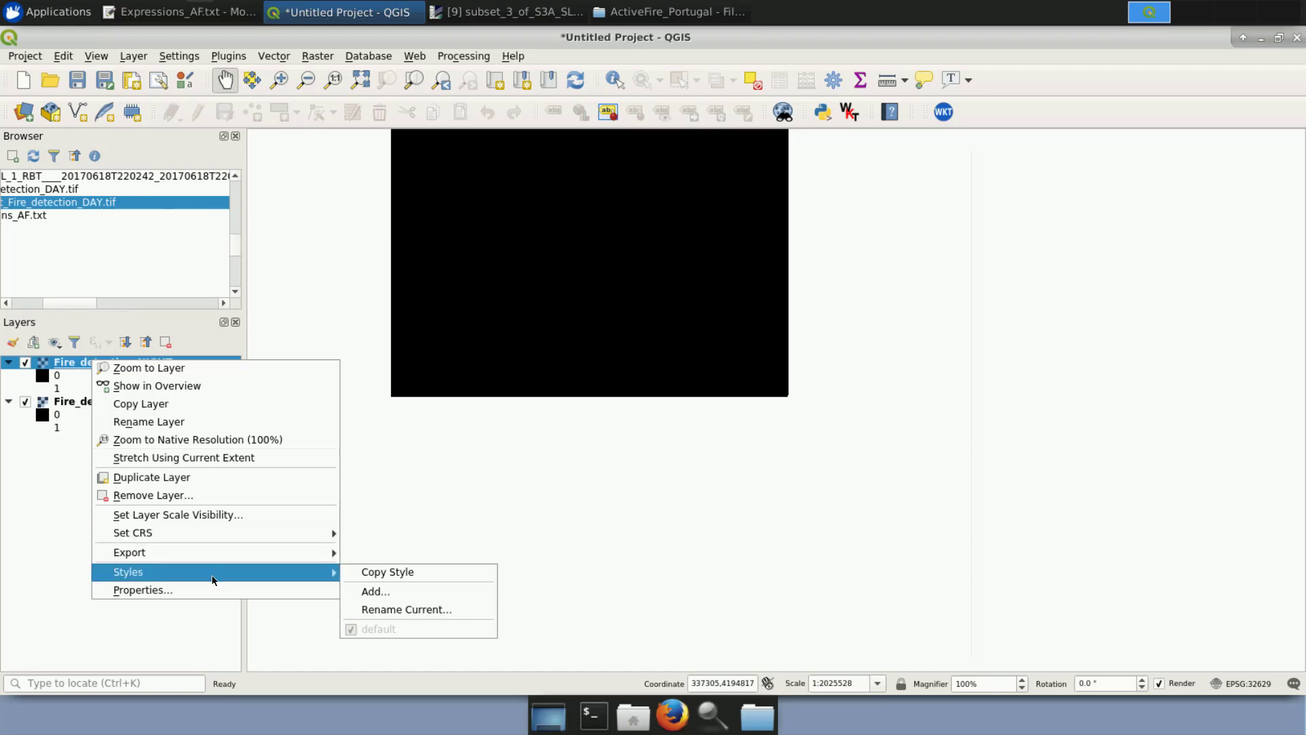
left_click(200, 590)
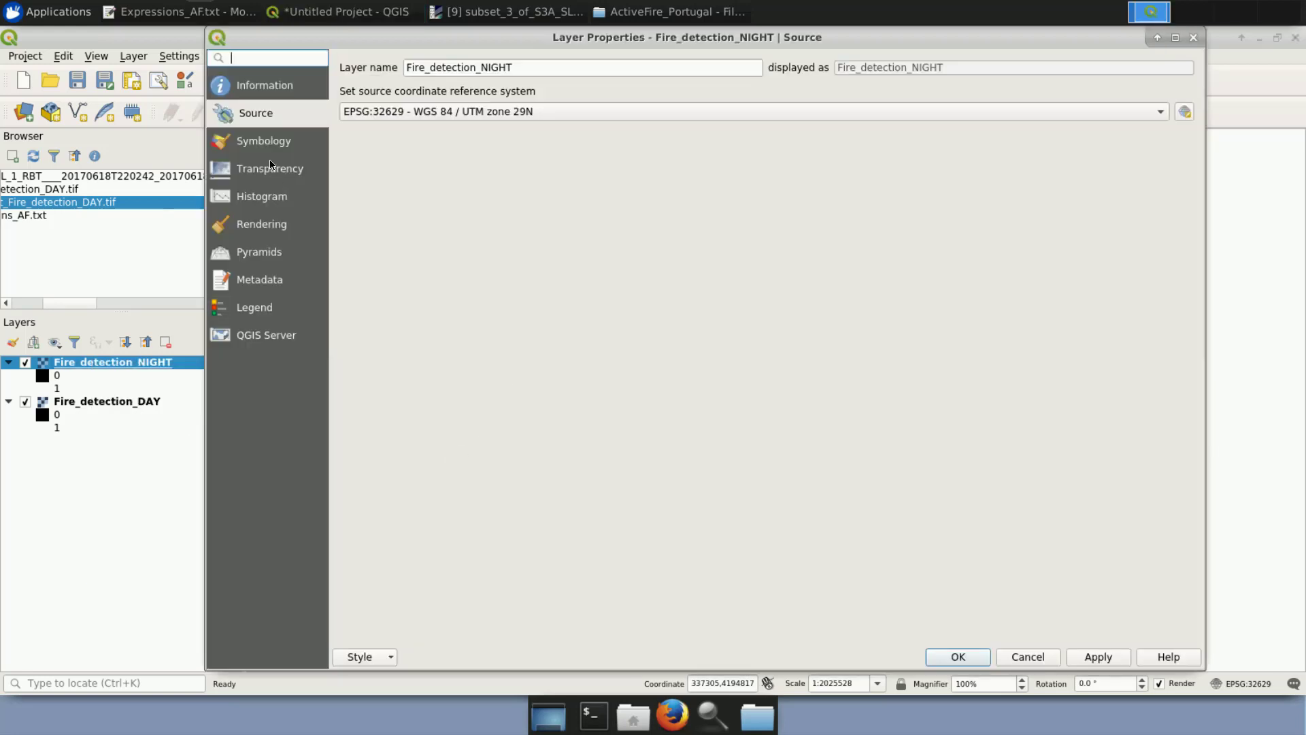
left_click(261, 174)
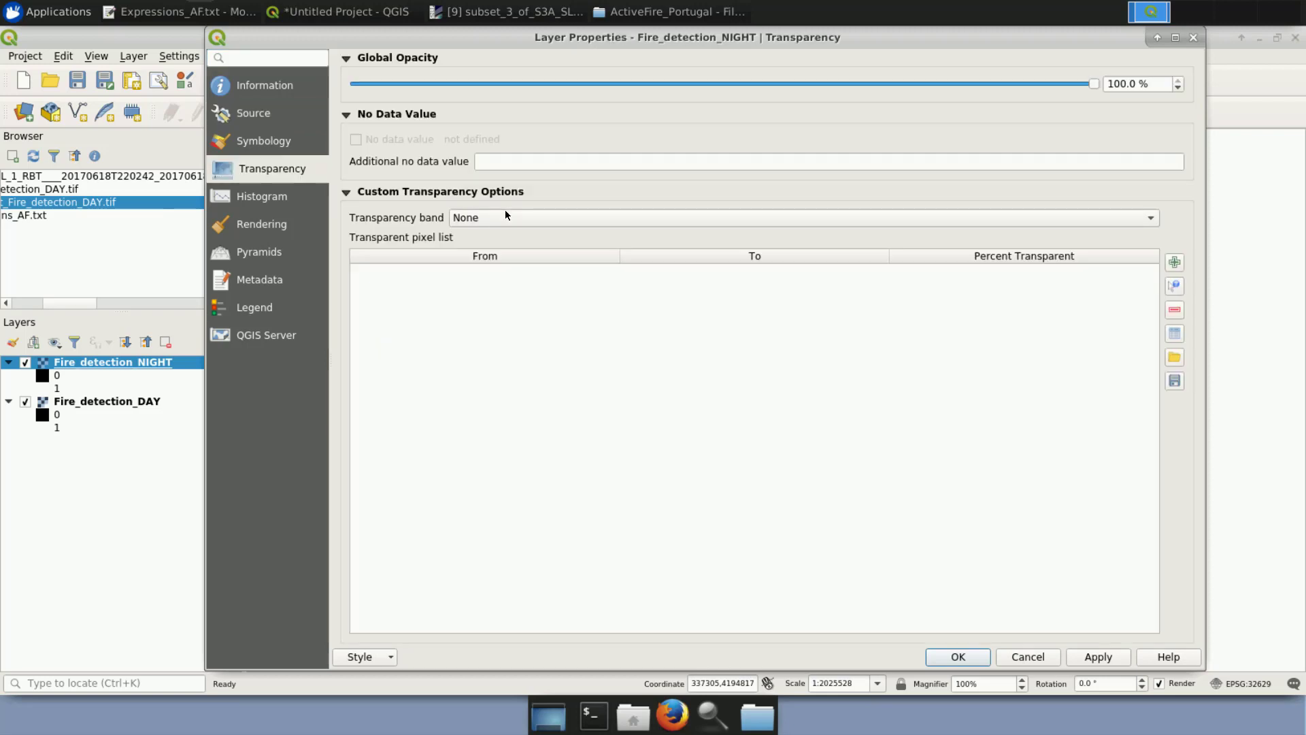
left_click(511, 161)
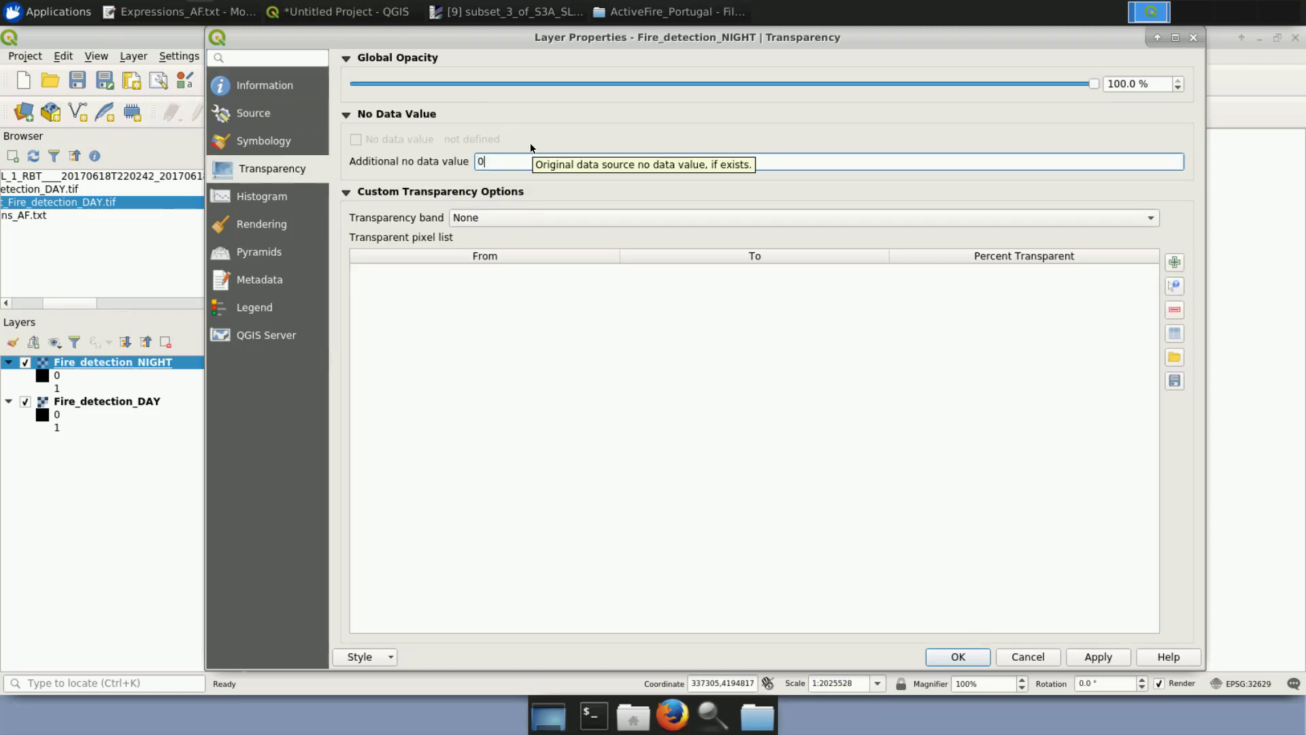
key("Tab")
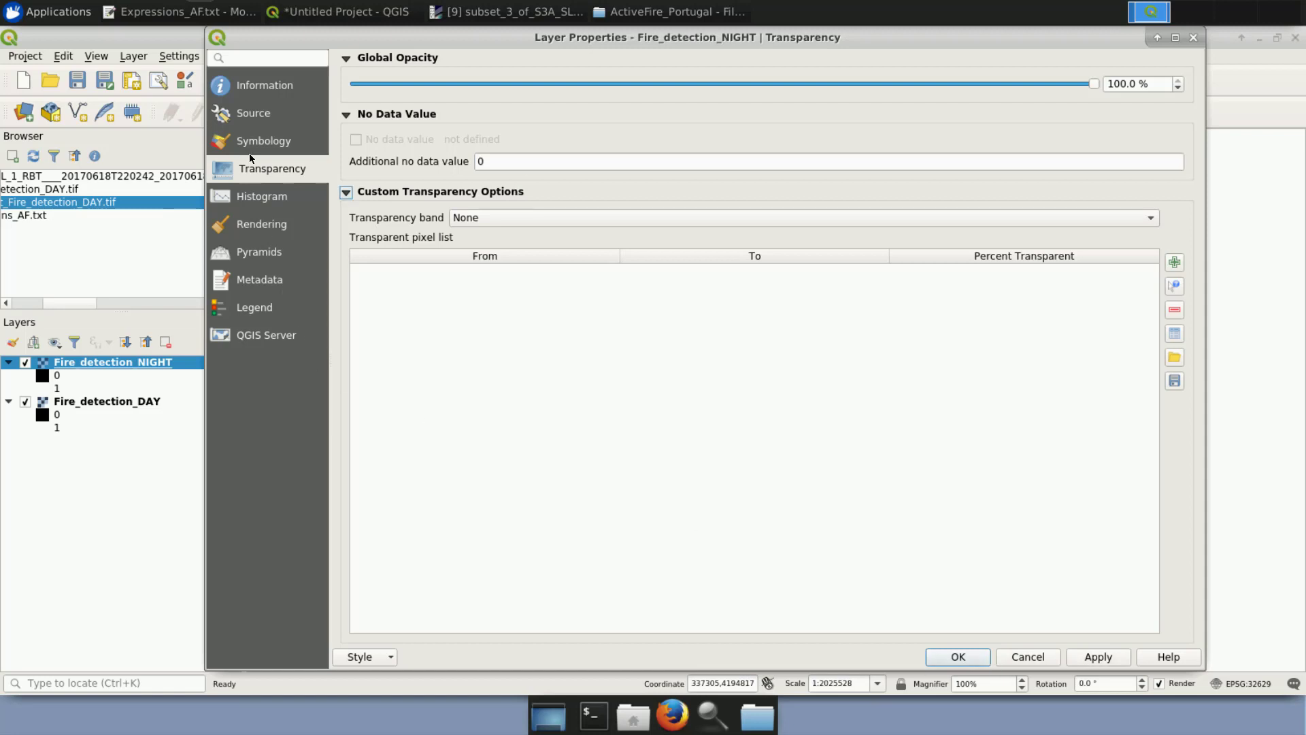
Render Fire_detection_NIGHT as singleband pseudocolor, keeping only the red class with its value set to 1.
left_click(252, 117)
left_click(253, 142)
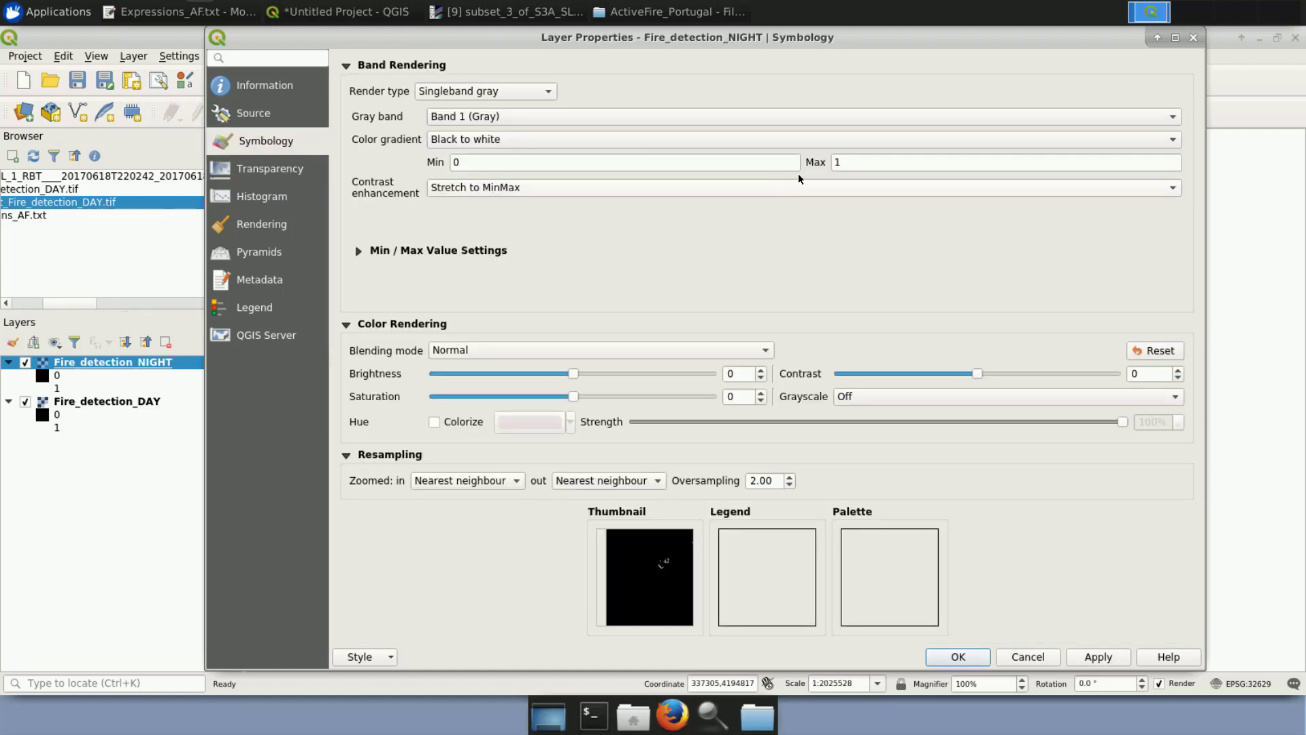
left_click(502, 93)
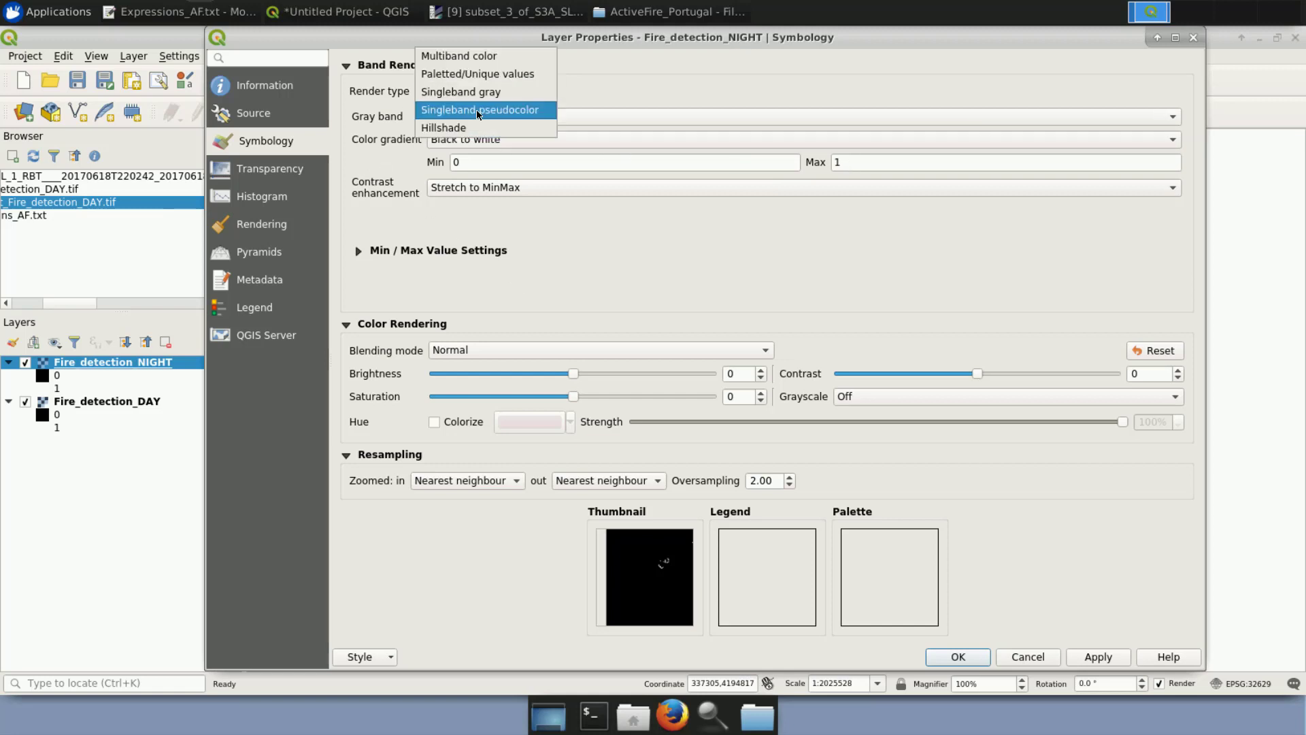
left_click(479, 110)
left_click(383, 317)
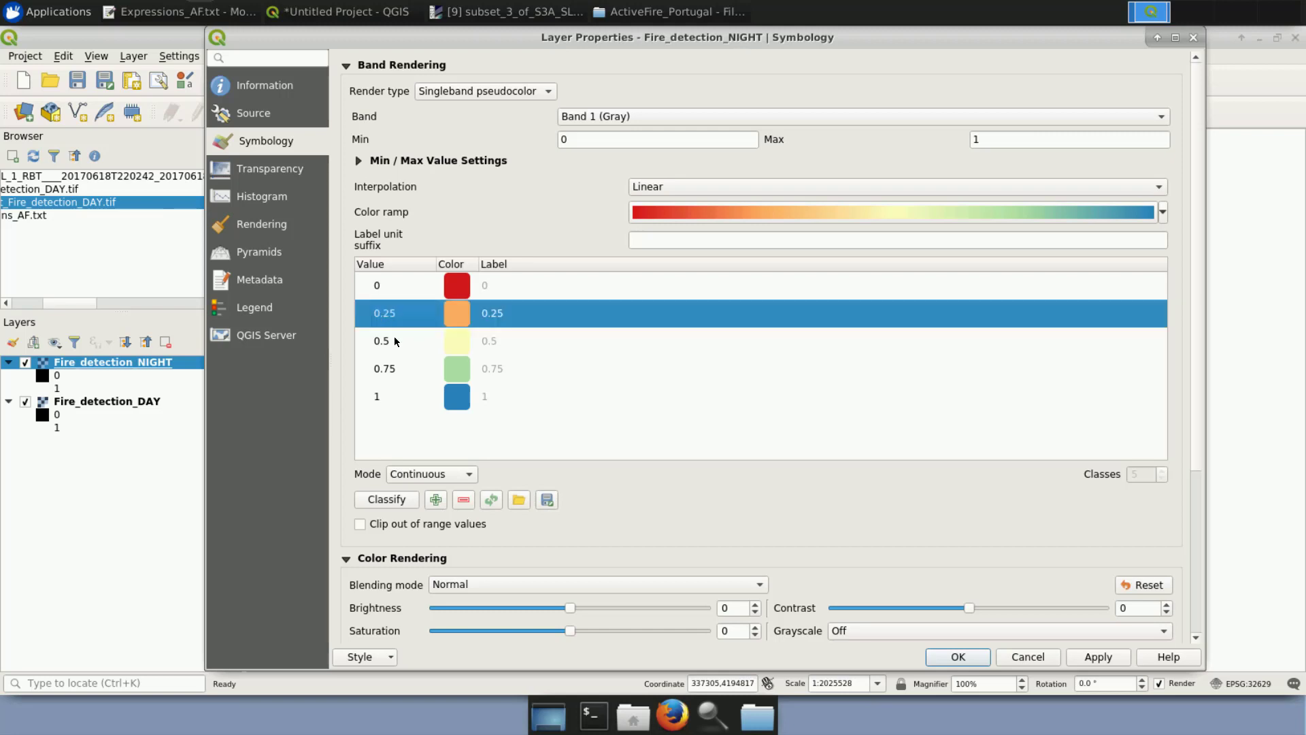
left_click(385, 387, "shift")
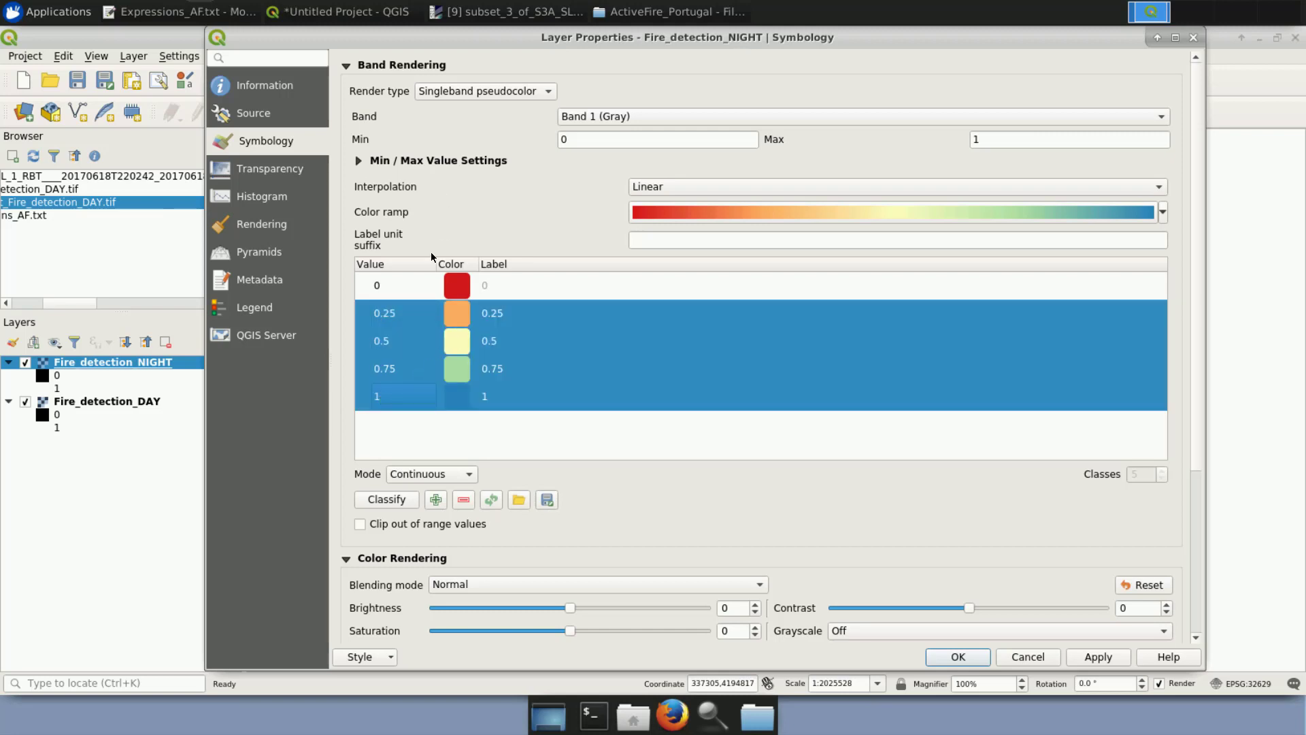
left_click(463, 499)
double_click(381, 285)
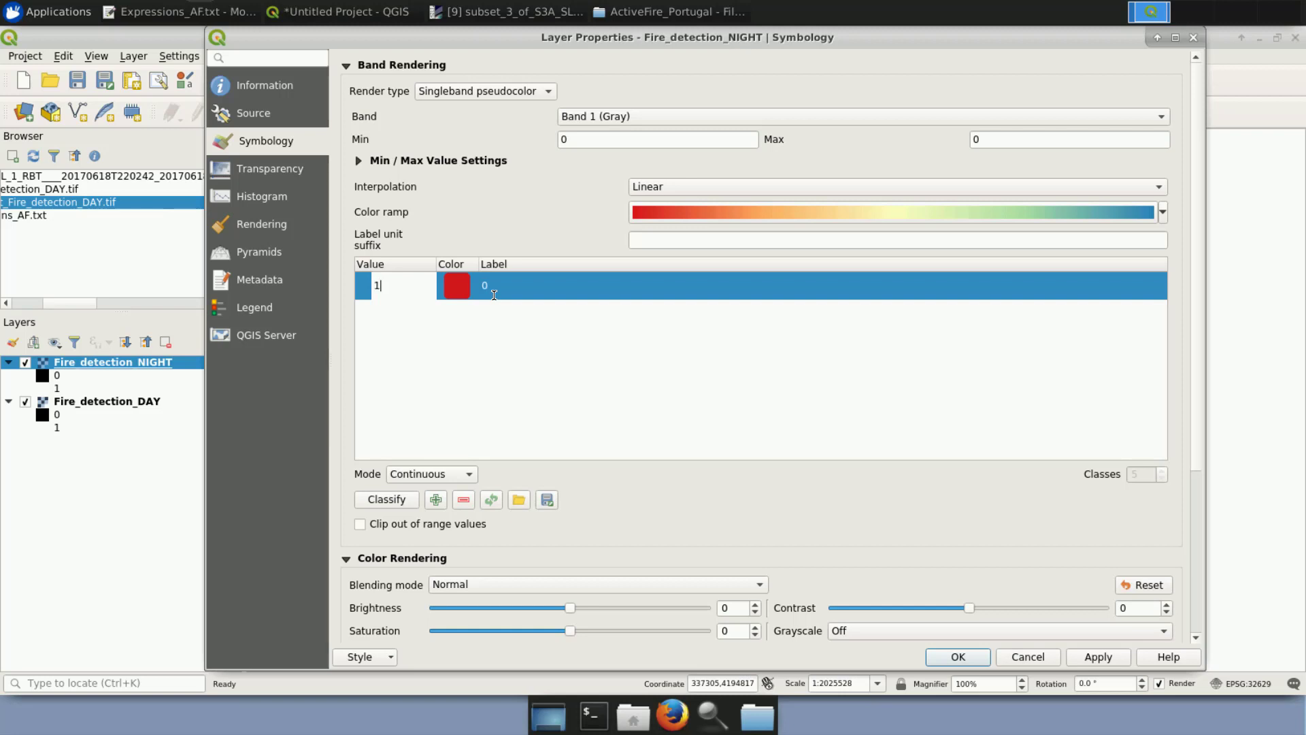
left_click(959, 657)
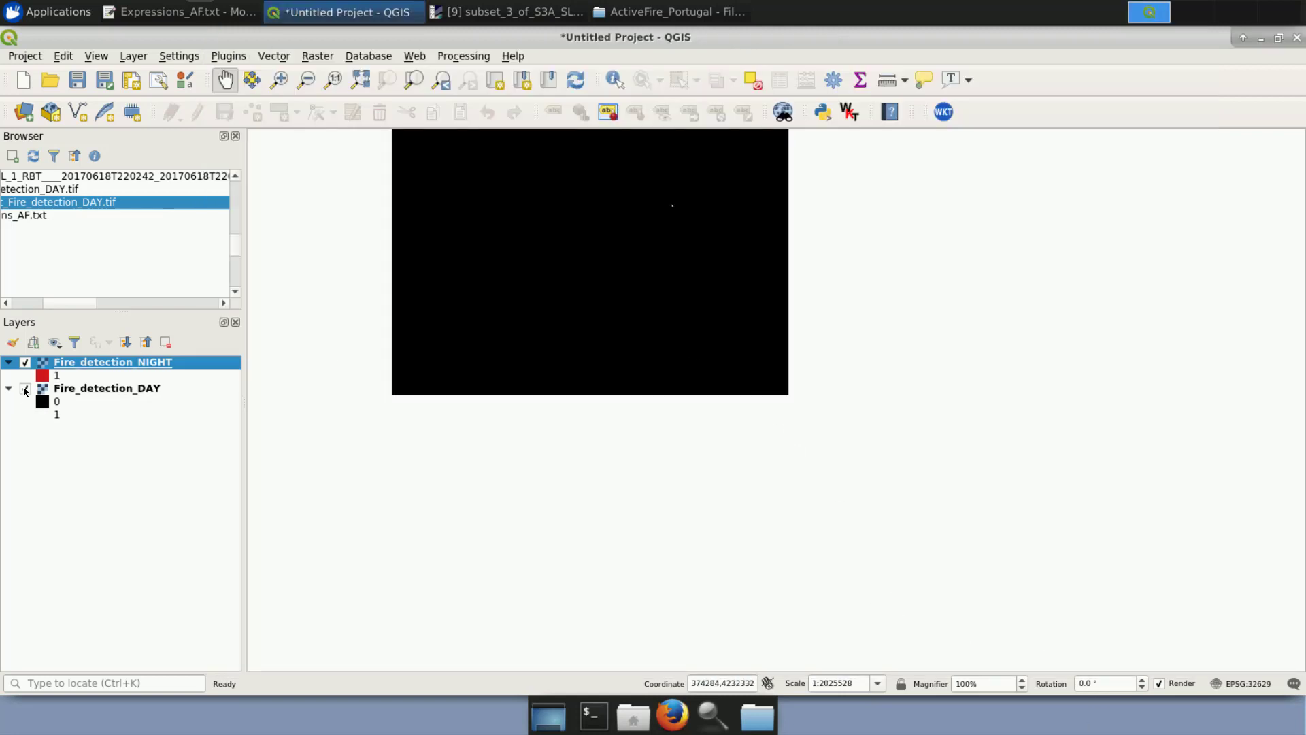
Hide the Fire_detection_DAY layer and move it above Fire_detection_NIGHT in the layer order.
left_click(24, 388)
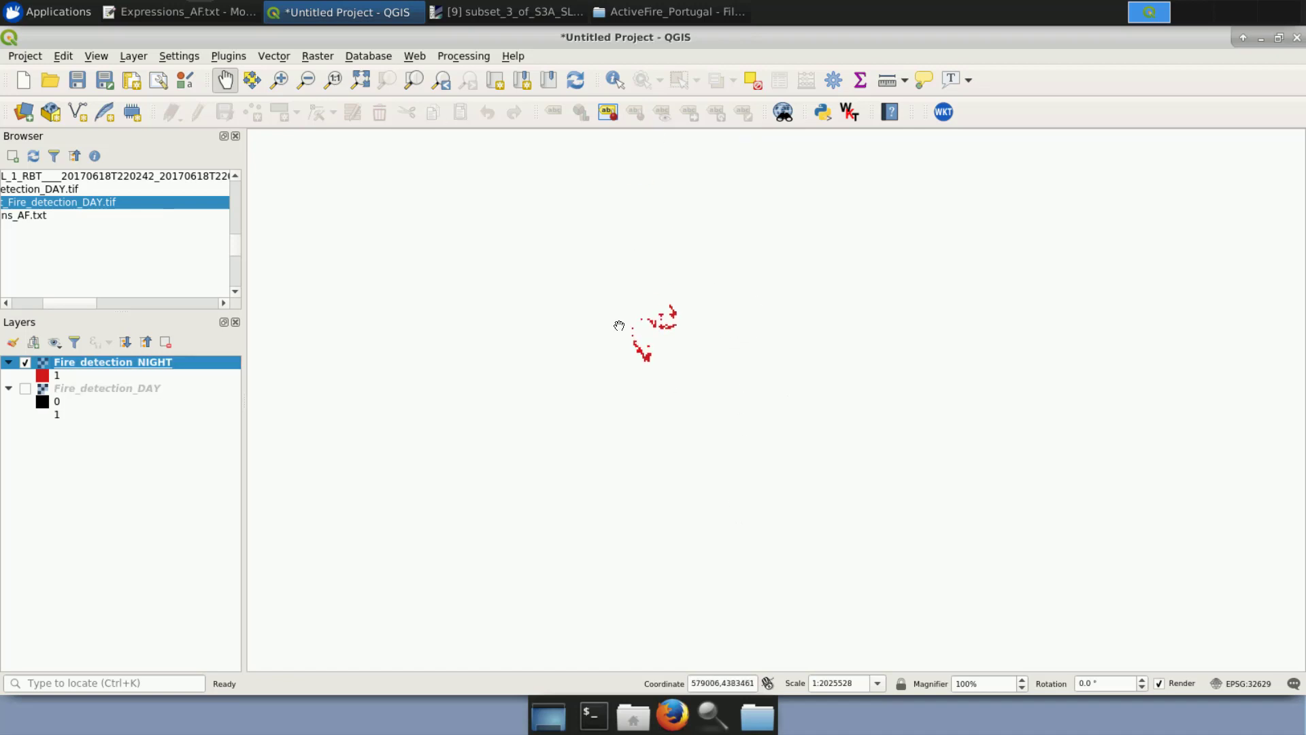
left_click_drag(93, 391, 96, 364)
Copy the style of Fire_detection_NIGHT and paste it onto the Fire_detection_DAY layer.
right_click(93, 402)
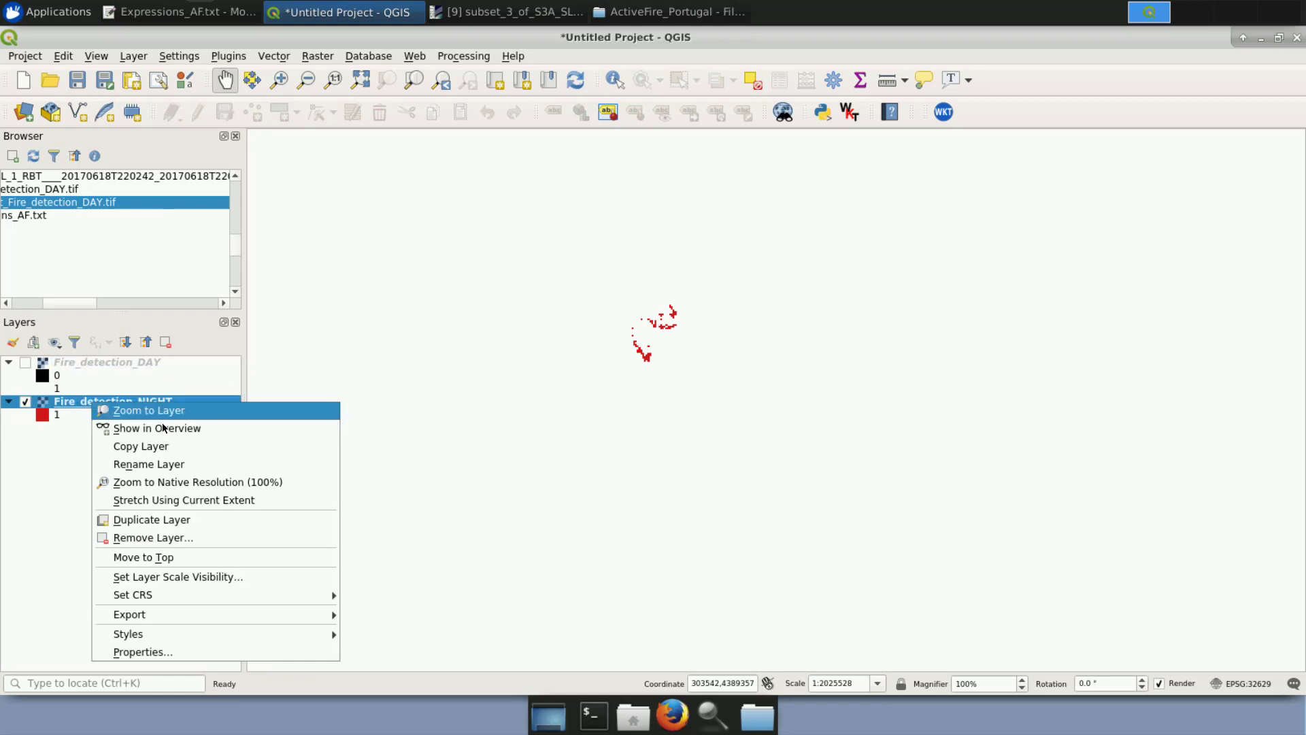
mouse_move(154, 636)
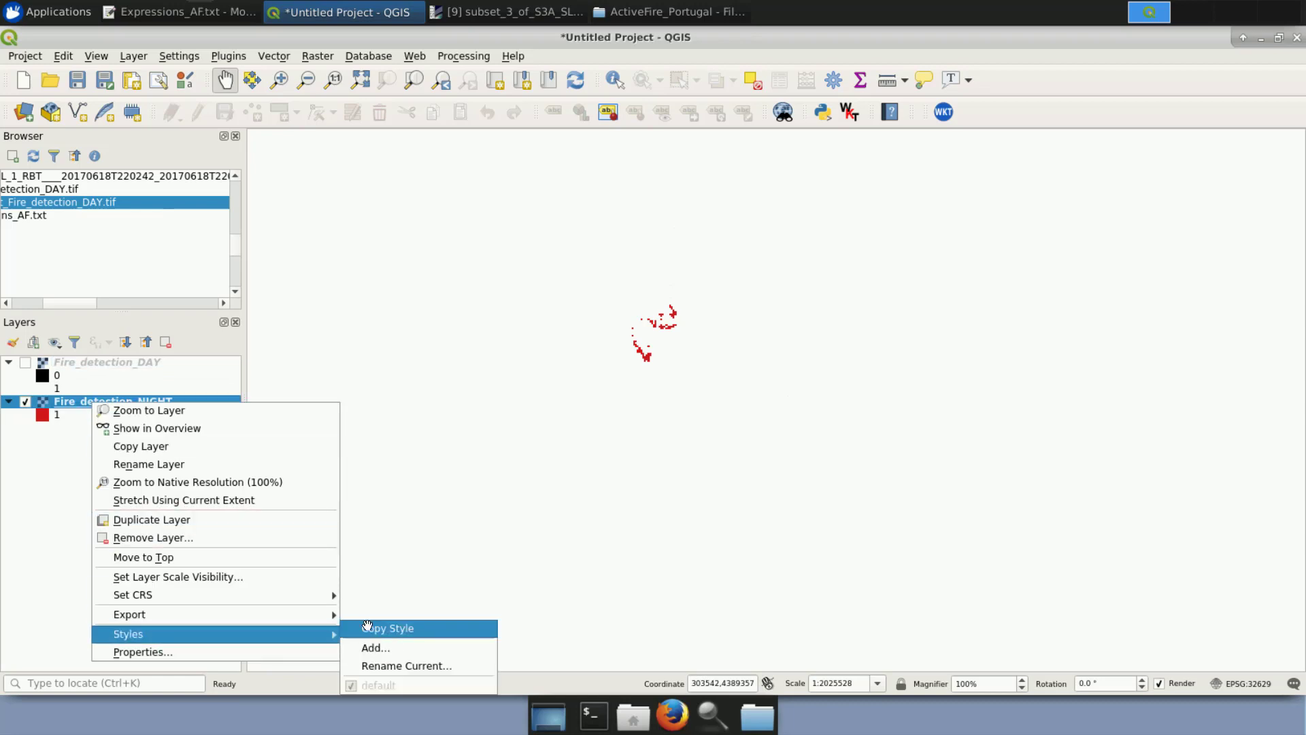
left_click(144, 367)
right_click(144, 367)
mouse_move(265, 598)
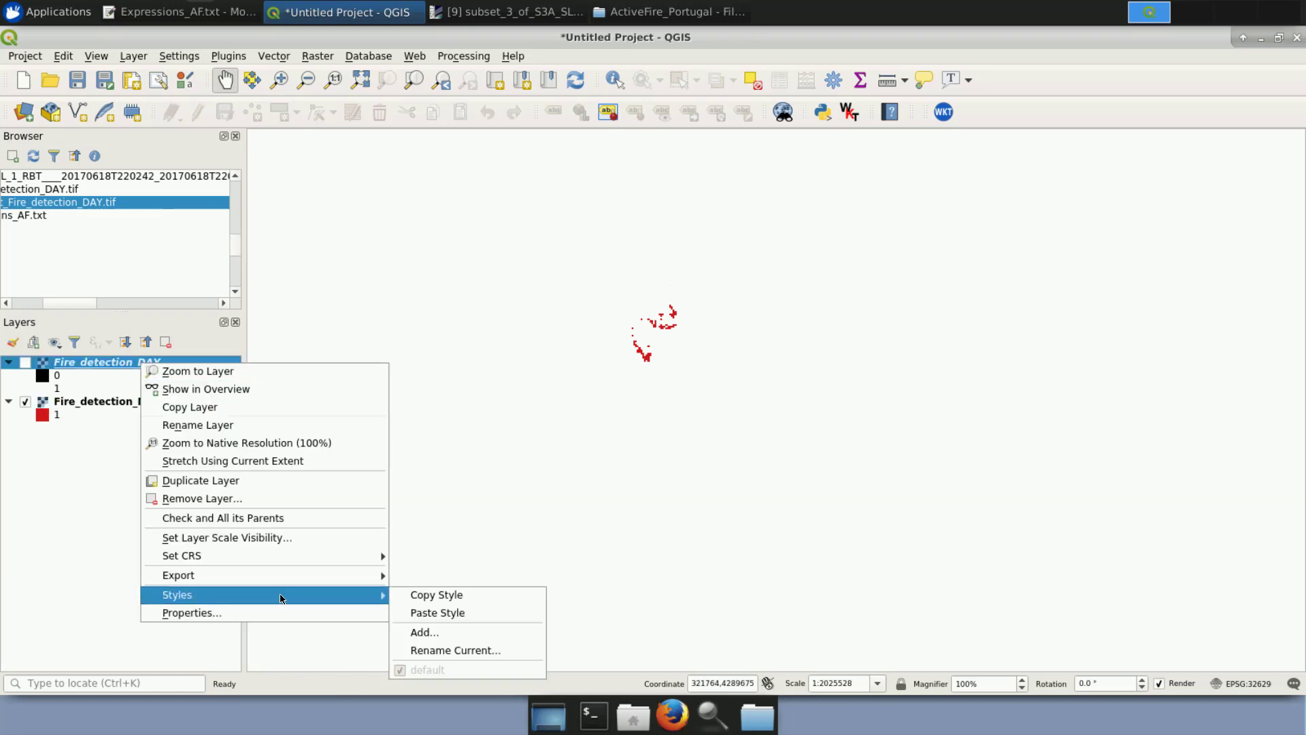
left_click(438, 616)
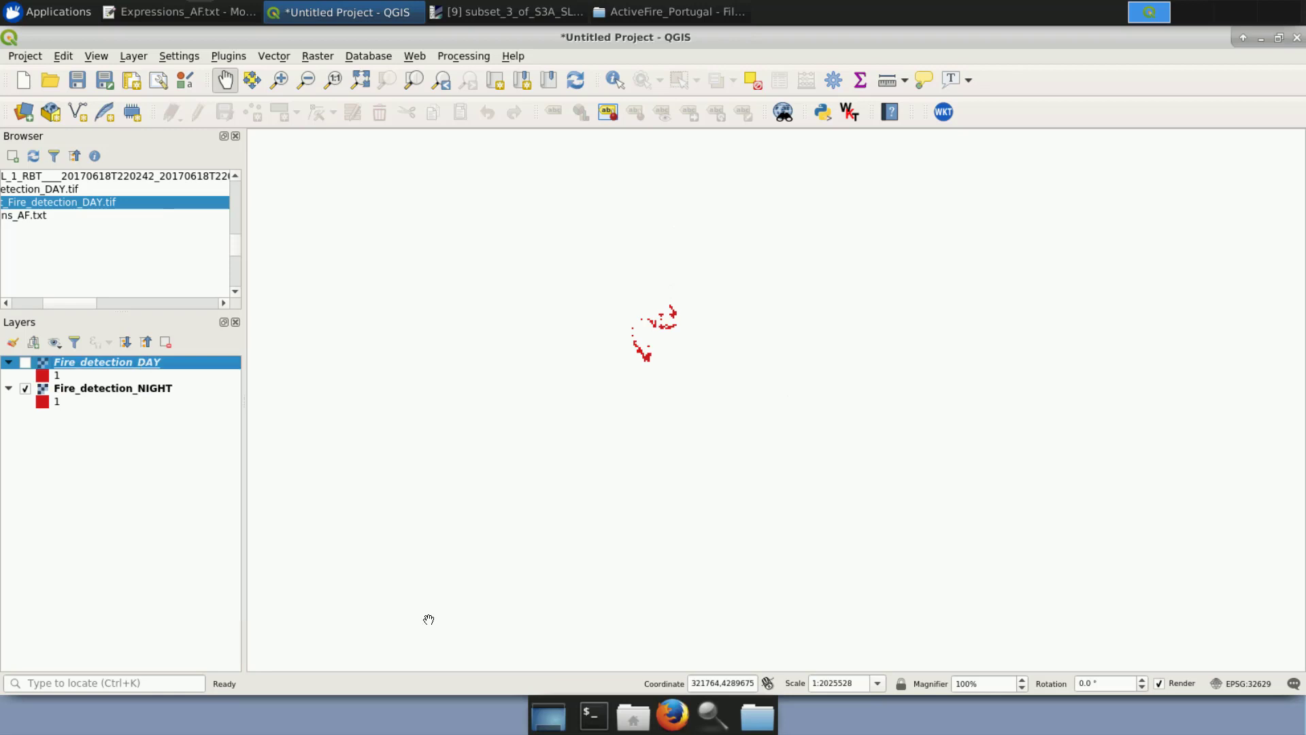
Change the value 1 class color of Fire_detection_DAY to orange (#d78e18) and make the layer visible.
right_click(117, 367)
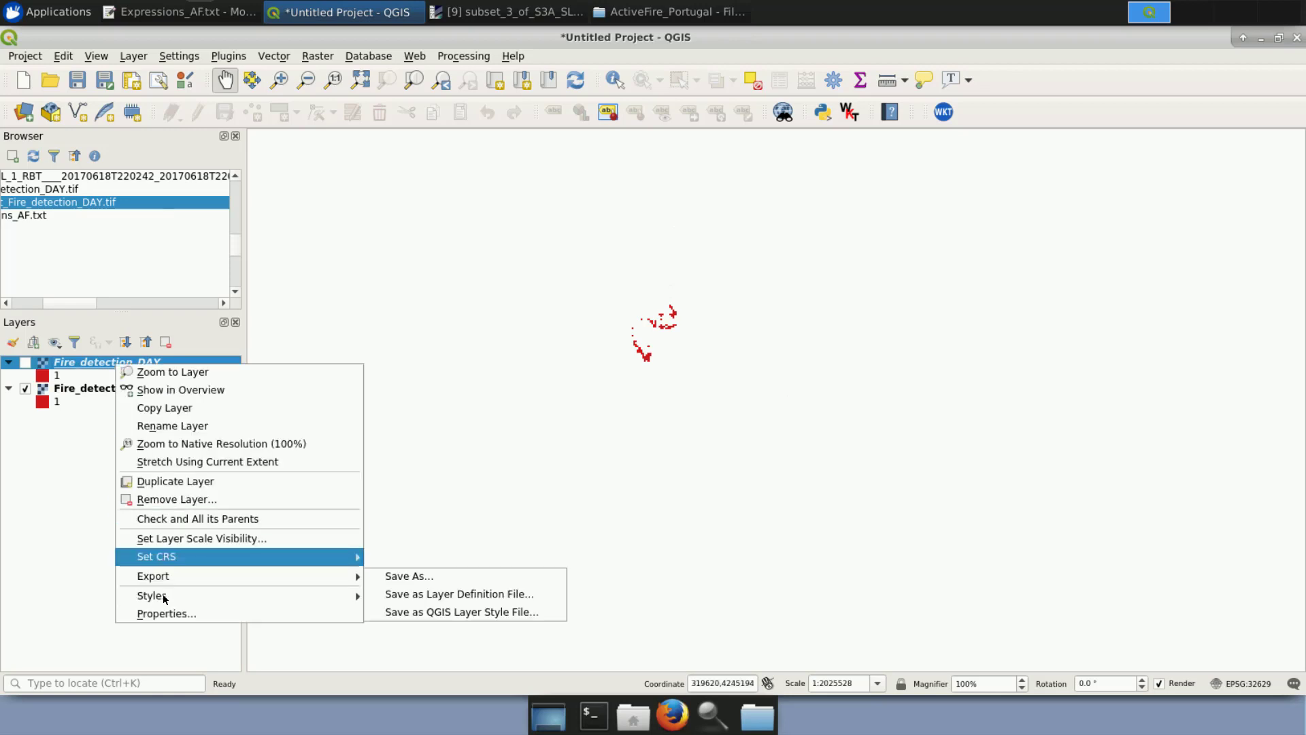
left_click(186, 613)
left_click(465, 292)
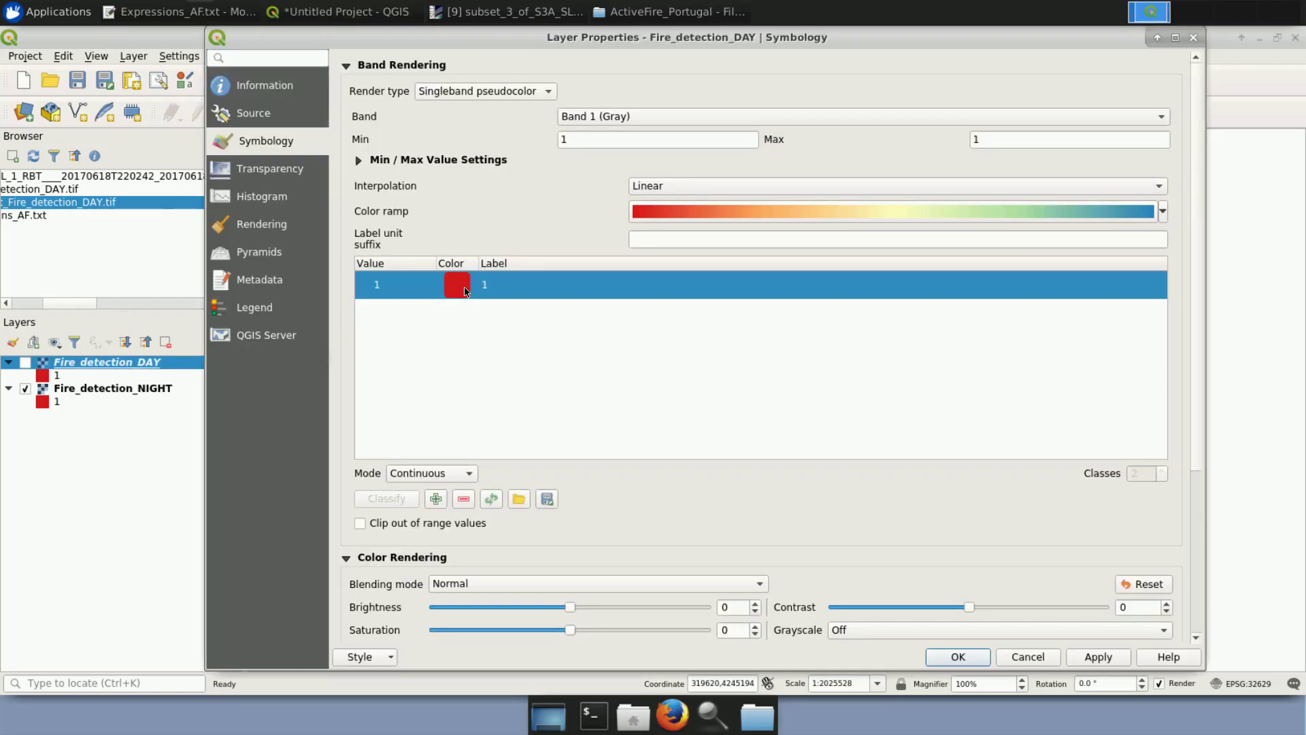
double_click(466, 292)
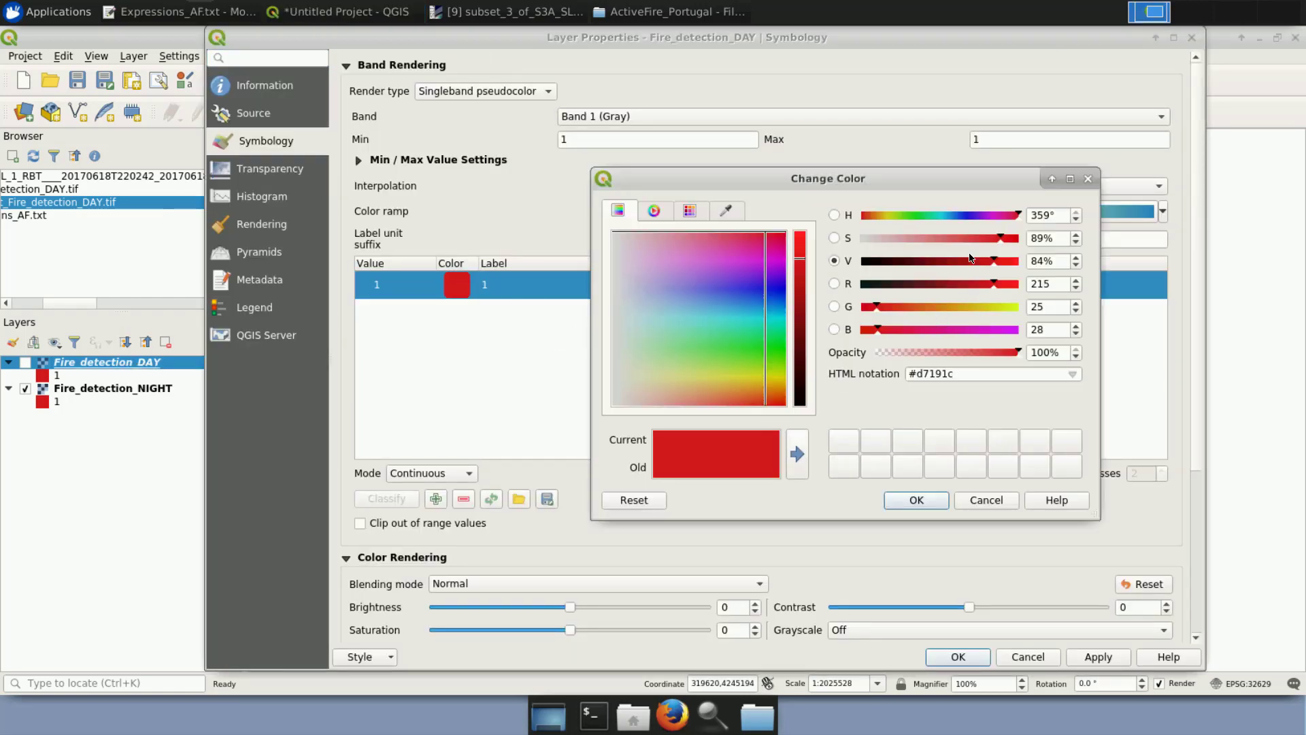
left_click(877, 216)
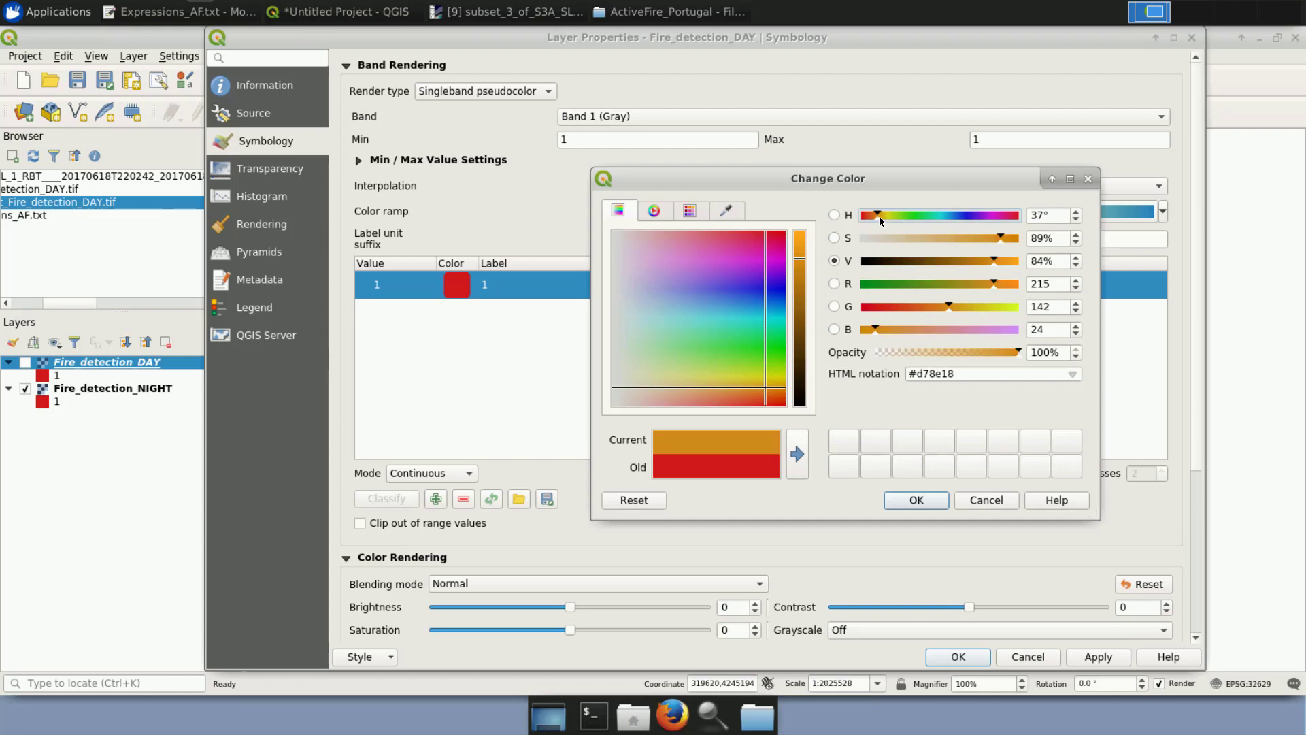
left_click(917, 500)
left_click(934, 659)
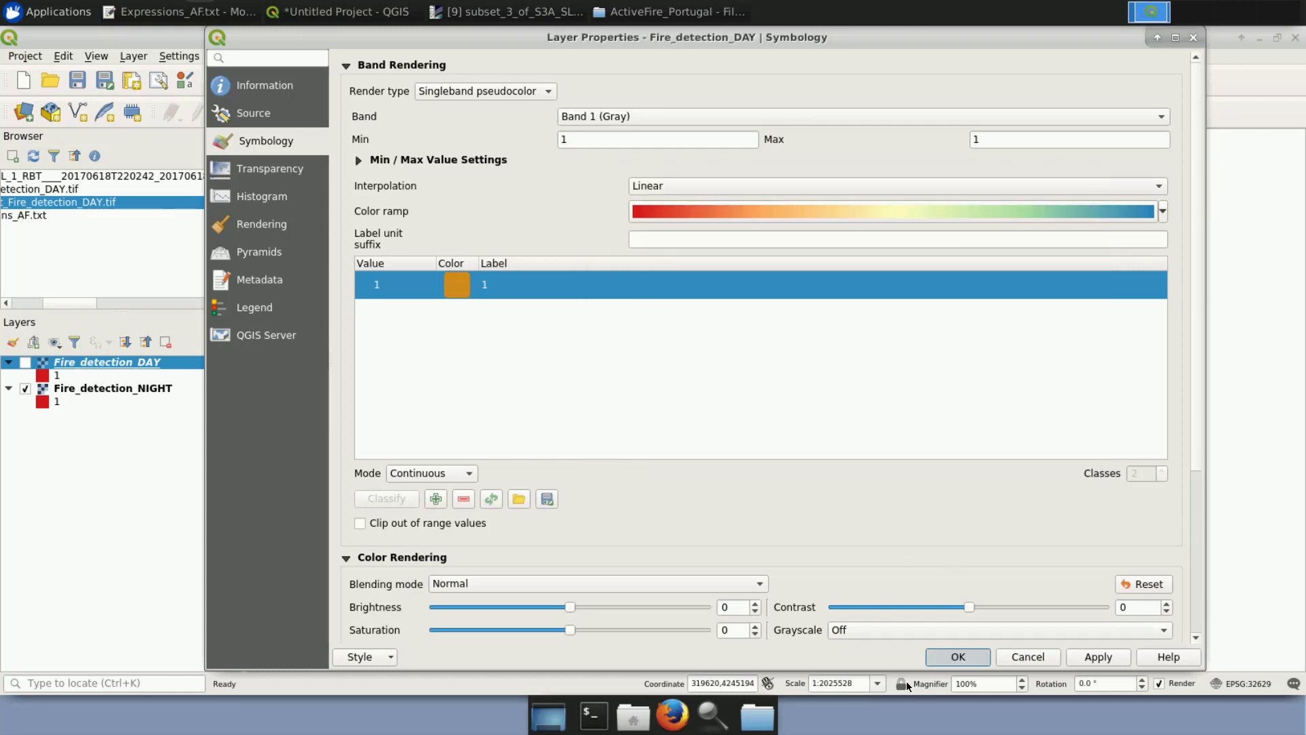
key("space")
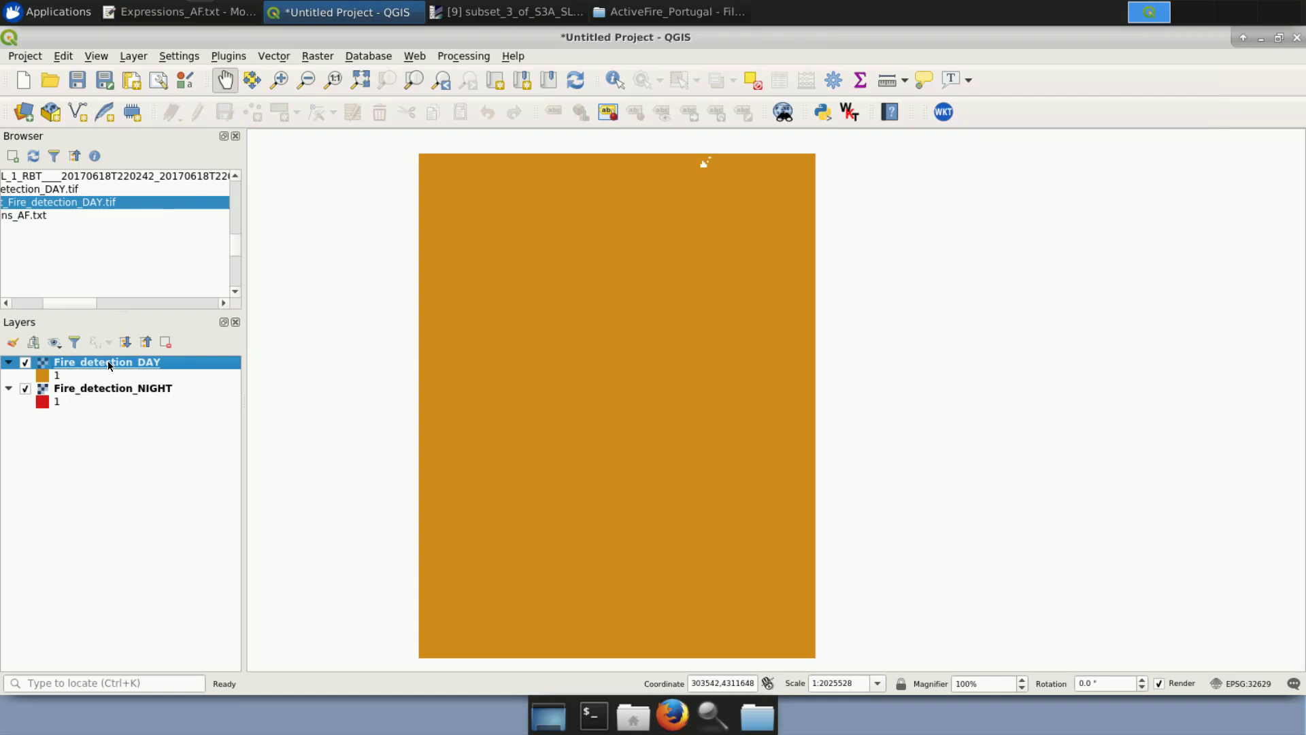
Set 0 as the additional no data value in the transparency properties of the Fire_detection_DAY layer.
double_click(155, 362)
left_click(284, 175)
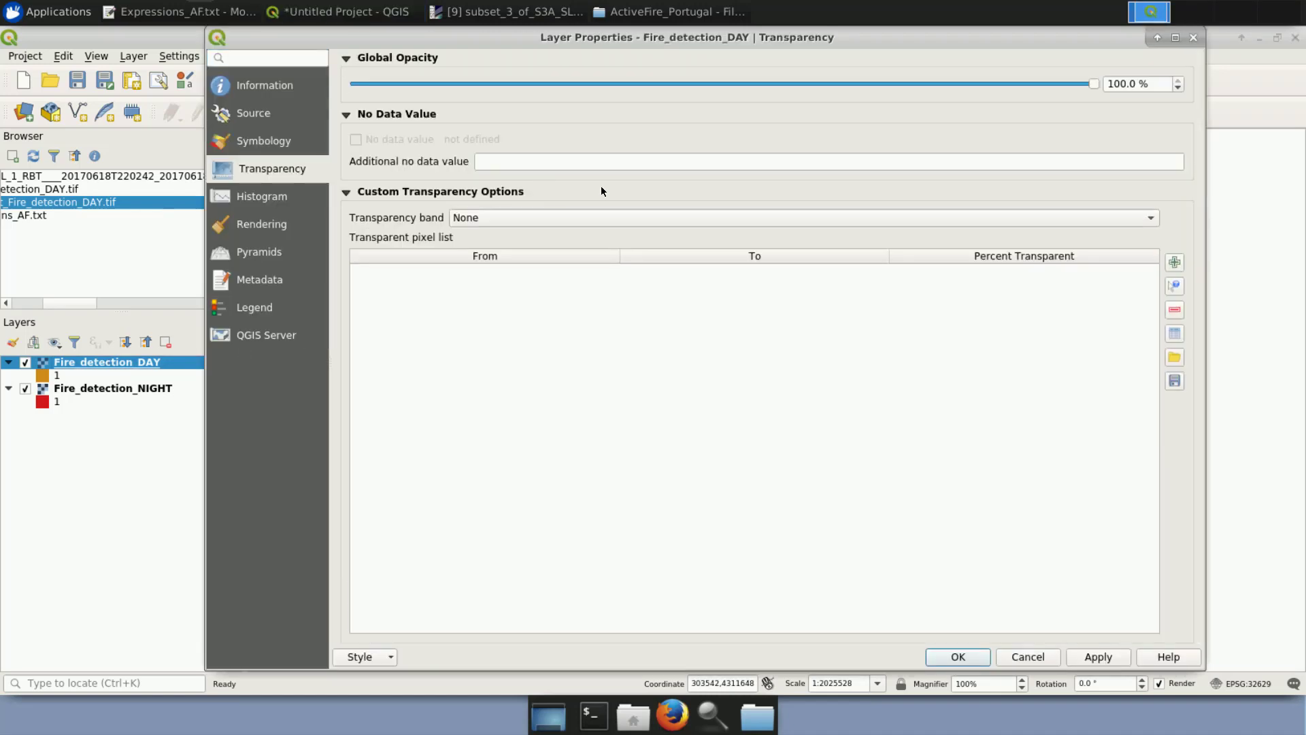
left_click(483, 163)
type("0")
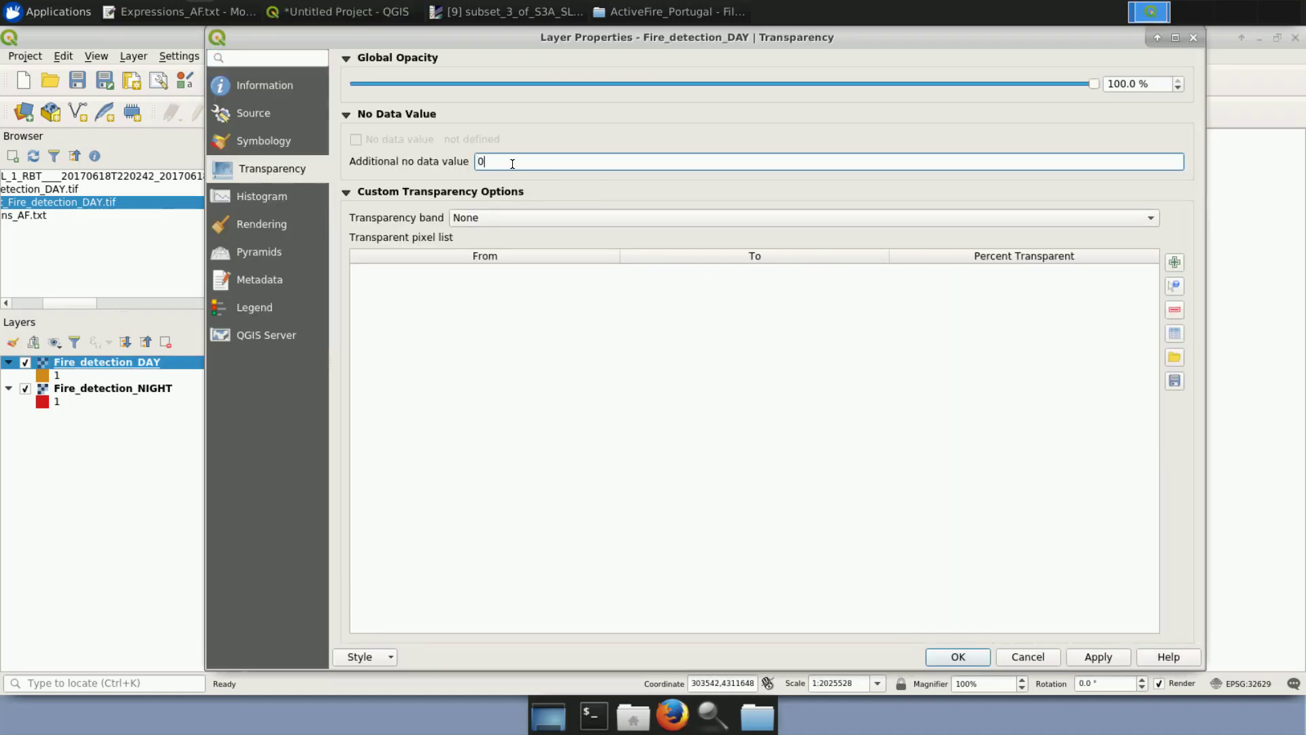
left_click(973, 657)
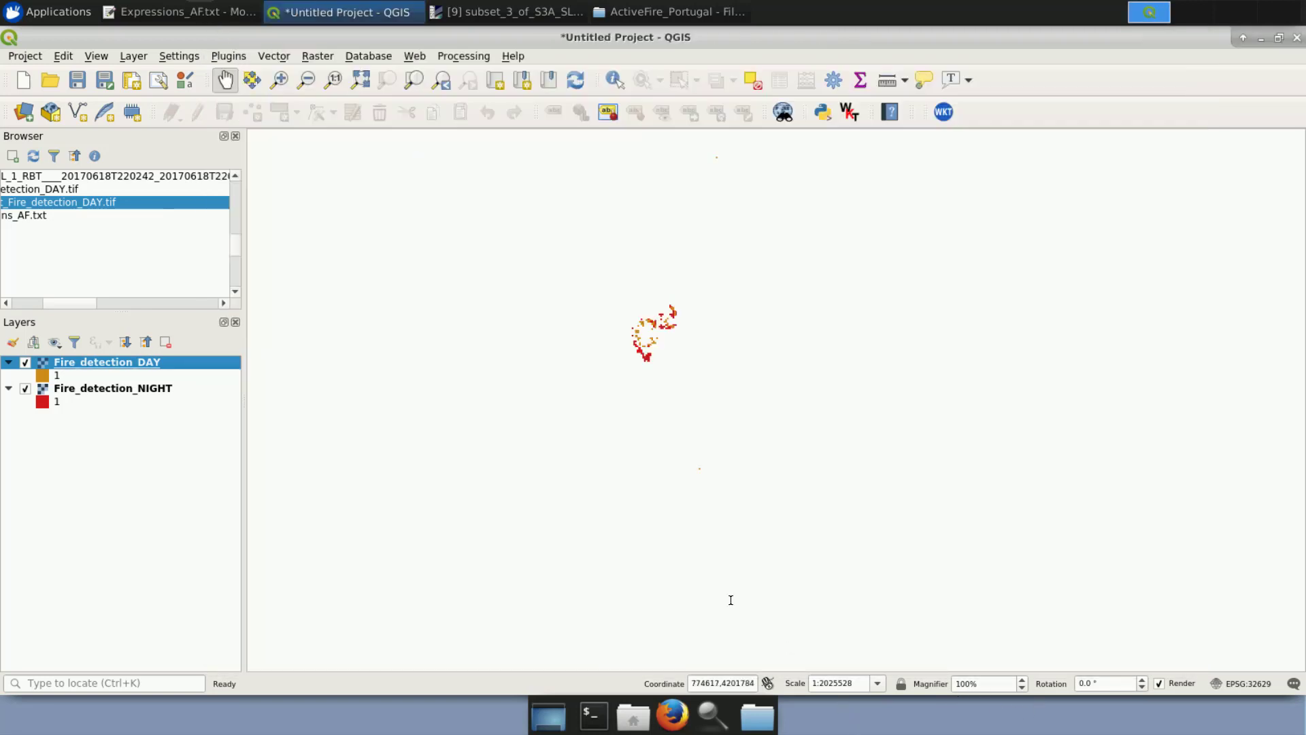
Add the Bing Aerial with labels basemap with the OpenLayers plugin and place it below both fire detection layers.
scroll(660, 326, "up", 3)
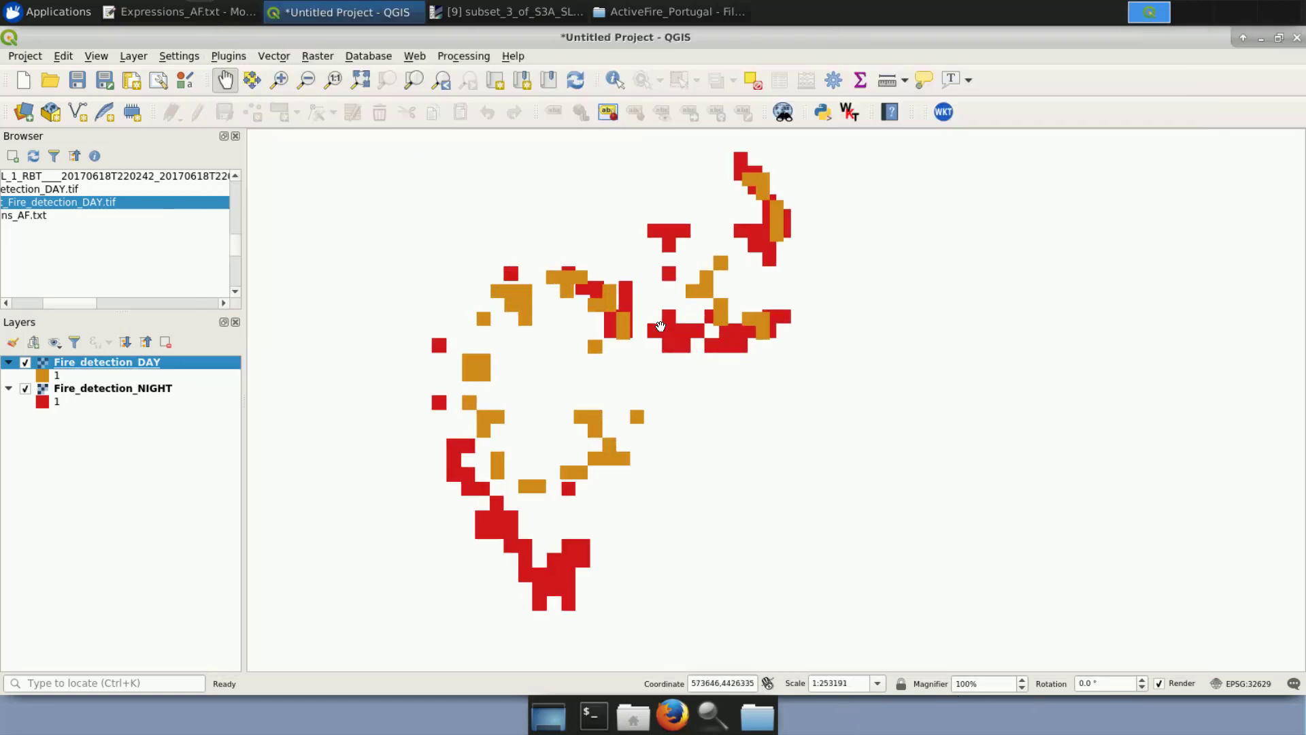
left_click_drag(835, 335, 859, 358)
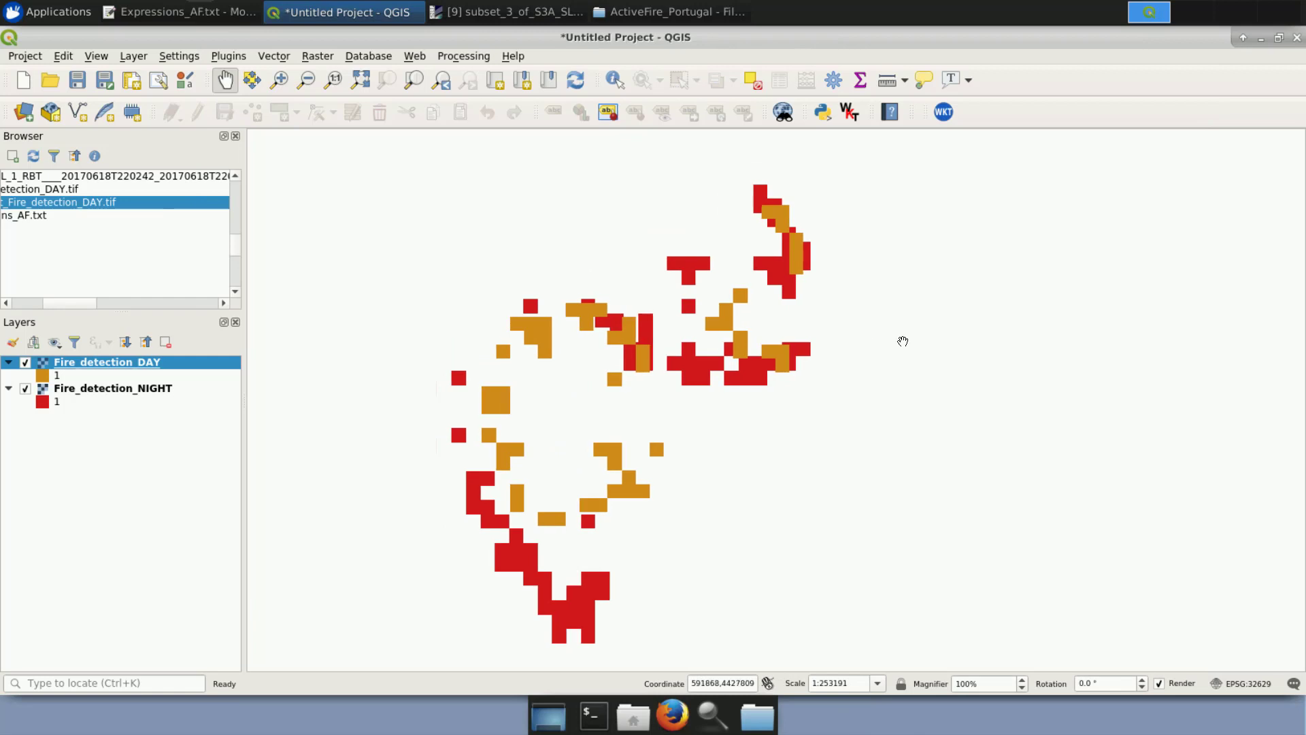
left_click(446, 59)
mouse_move(412, 57)
mouse_move(478, 90)
mouse_move(623, 148)
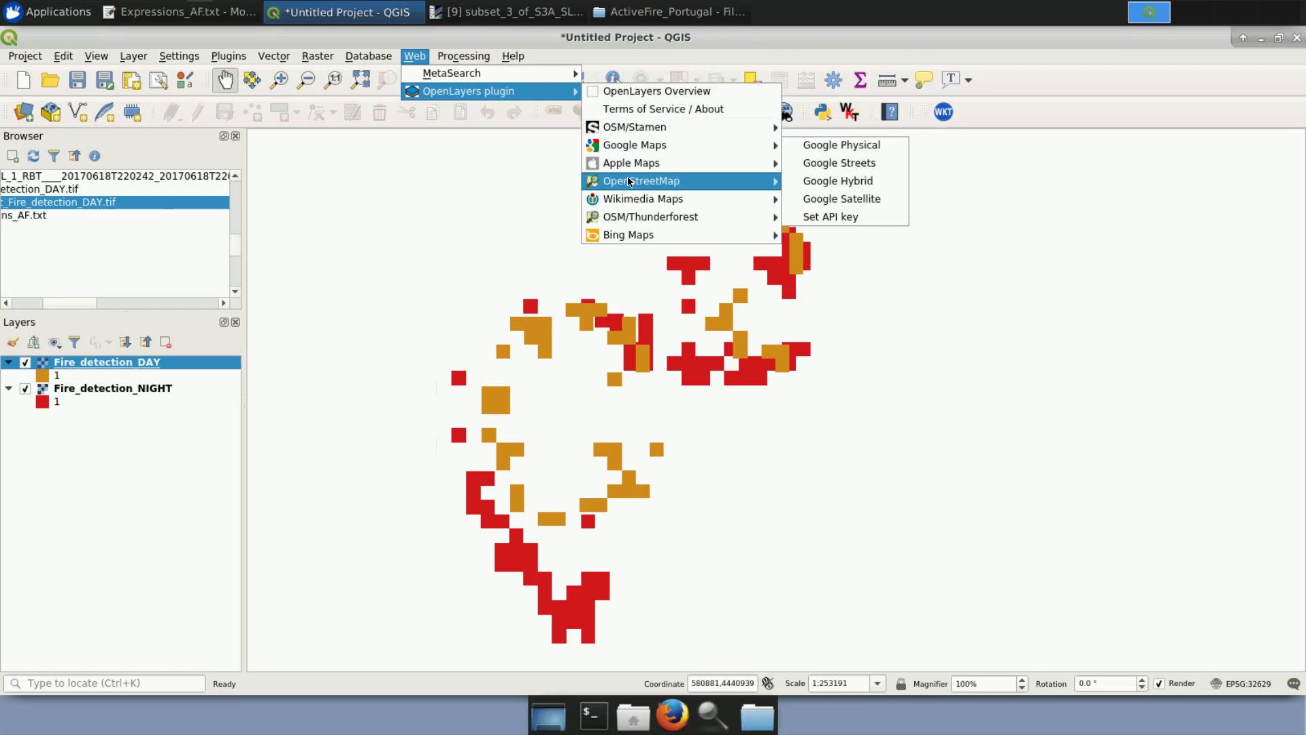
mouse_move(630, 182)
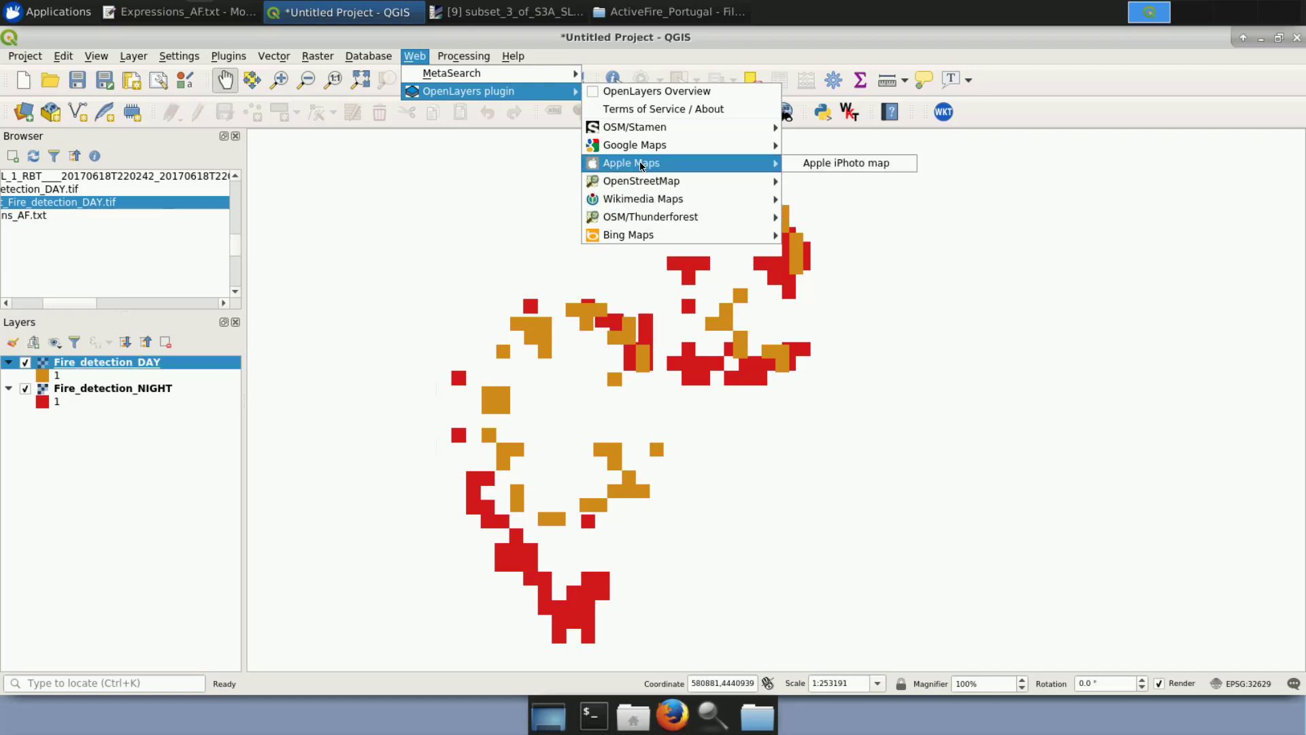
mouse_move(769, 235)
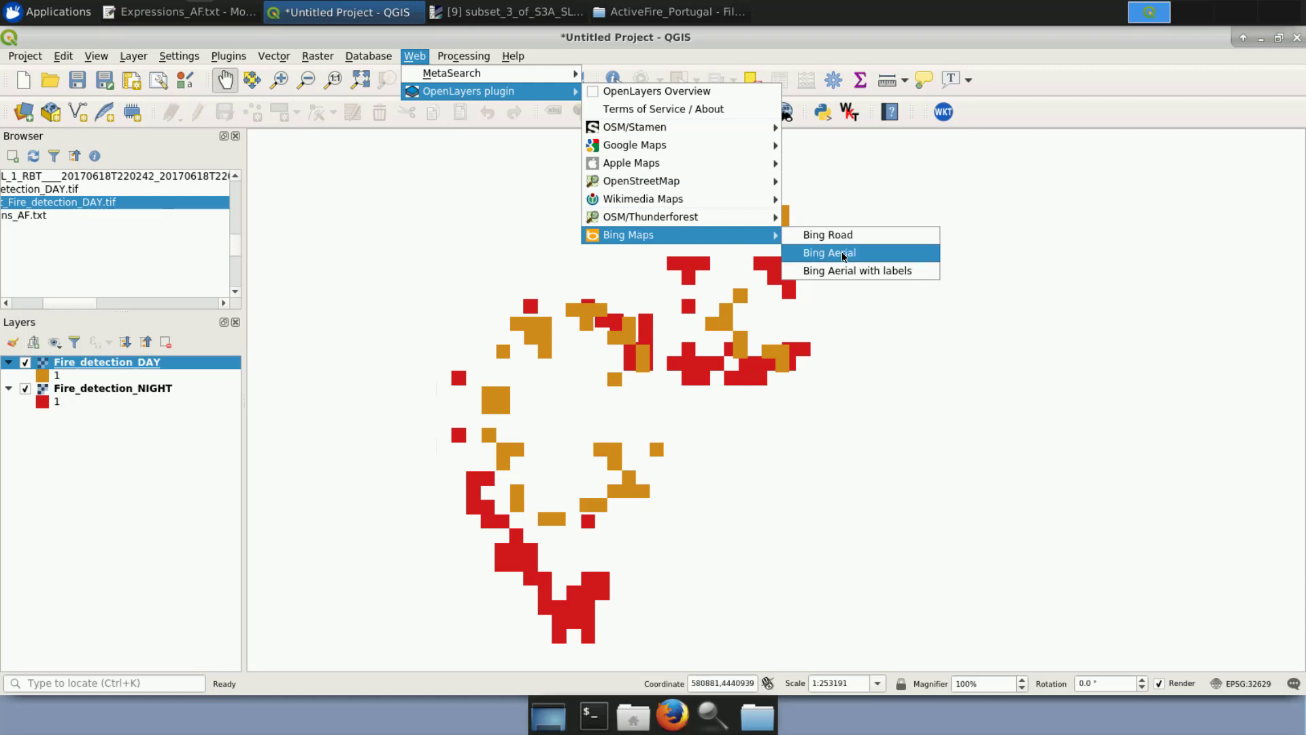
left_click(850, 271)
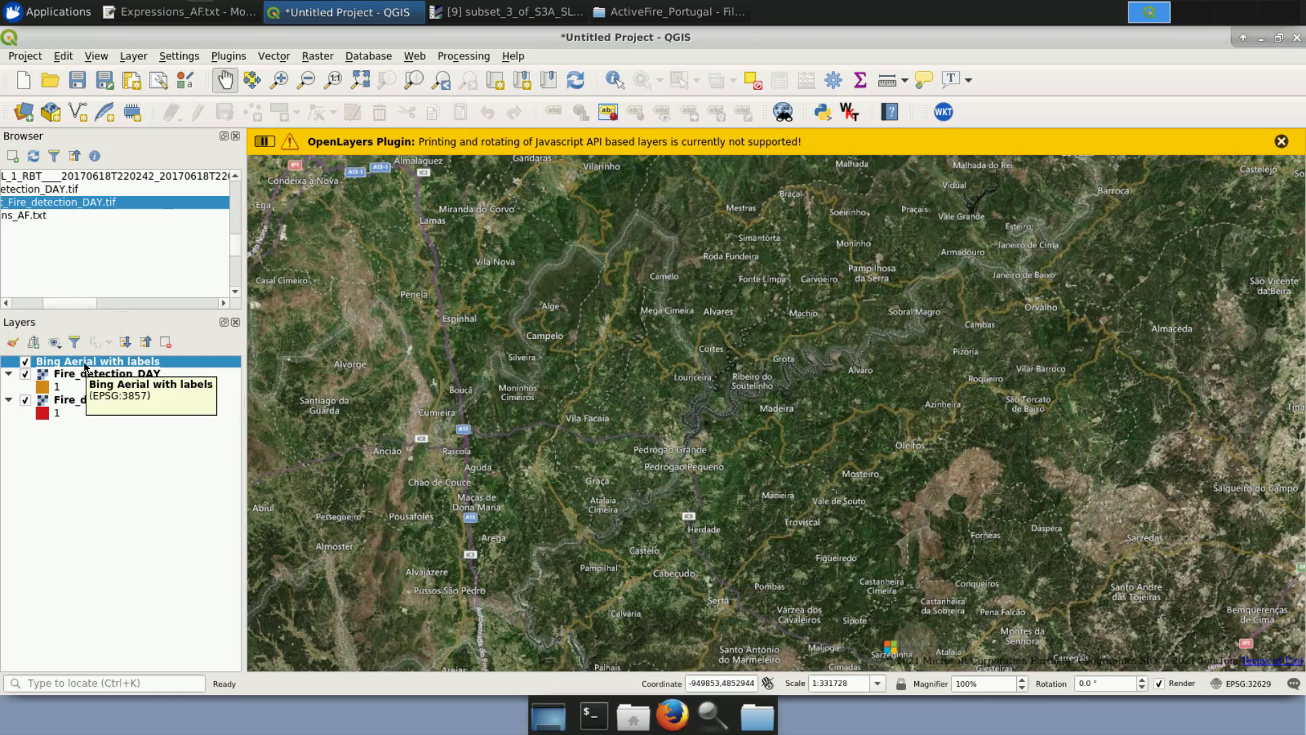
left_click_drag(85, 366, 89, 425)
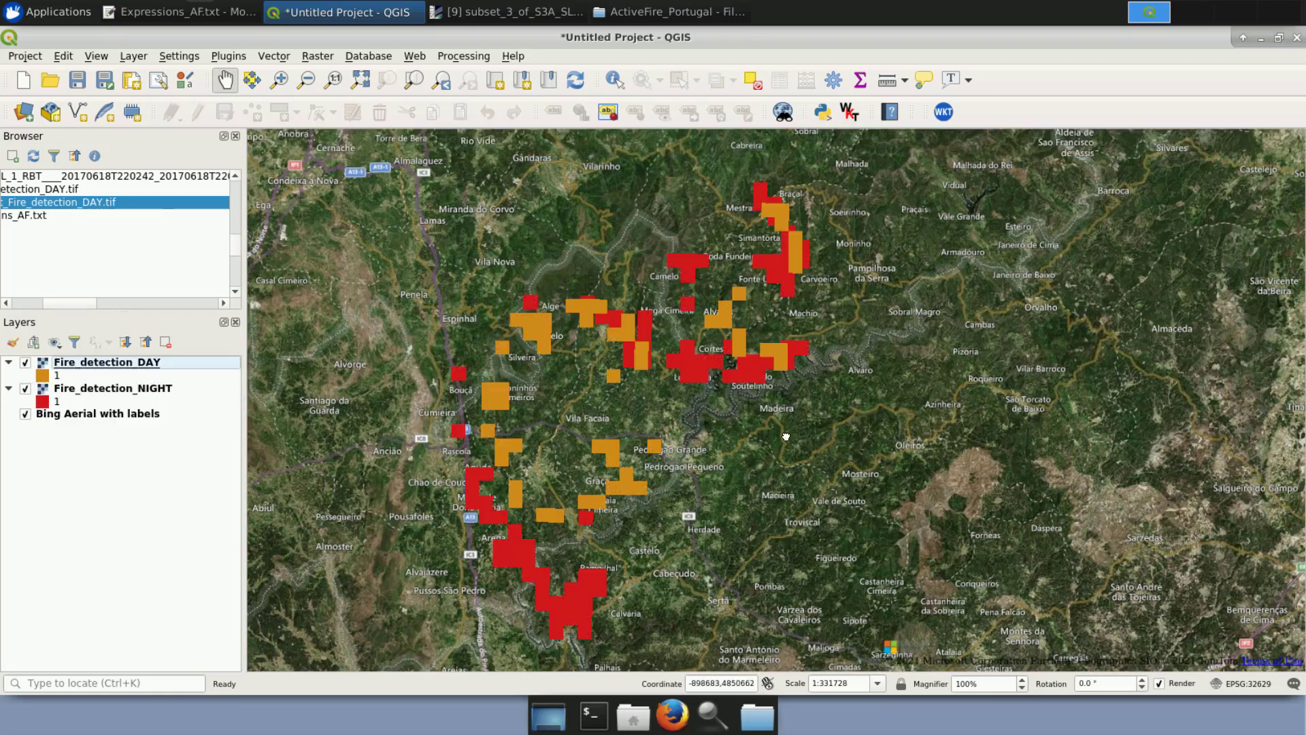
left_click_drag(788, 443, 832, 405)
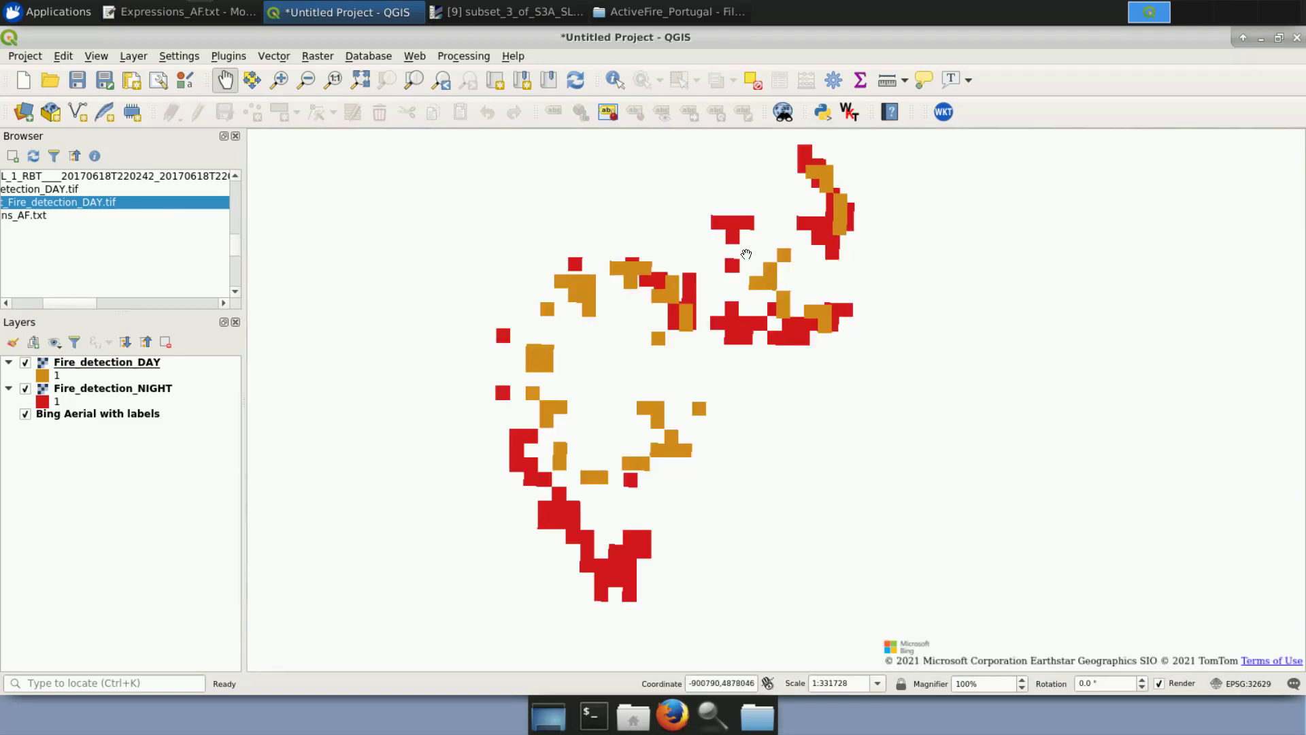